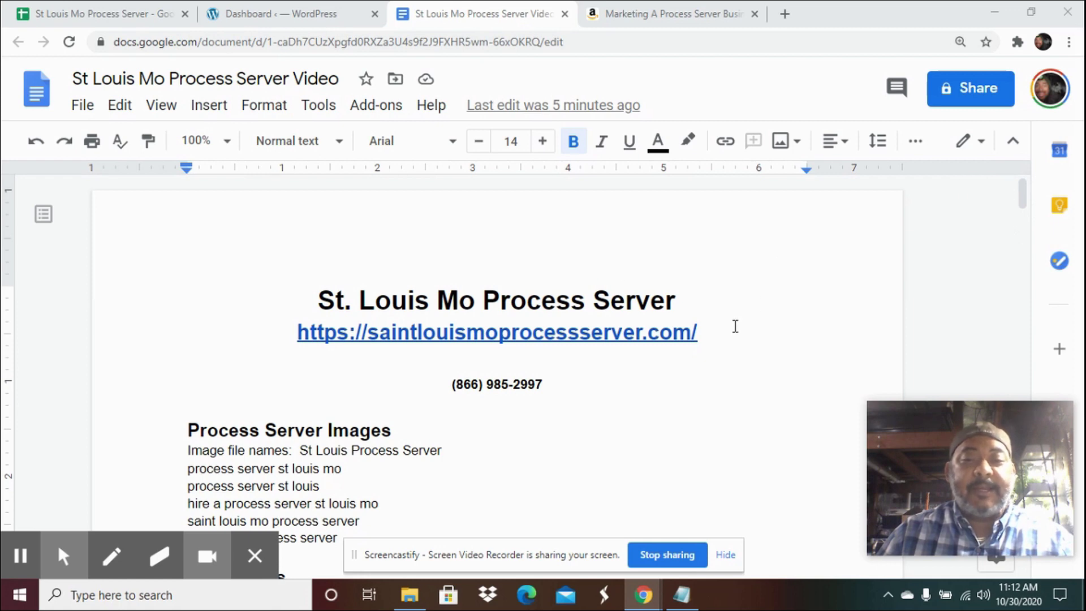
Step: Review the site URL and the business phone number in the planning document
left_click(705, 334)
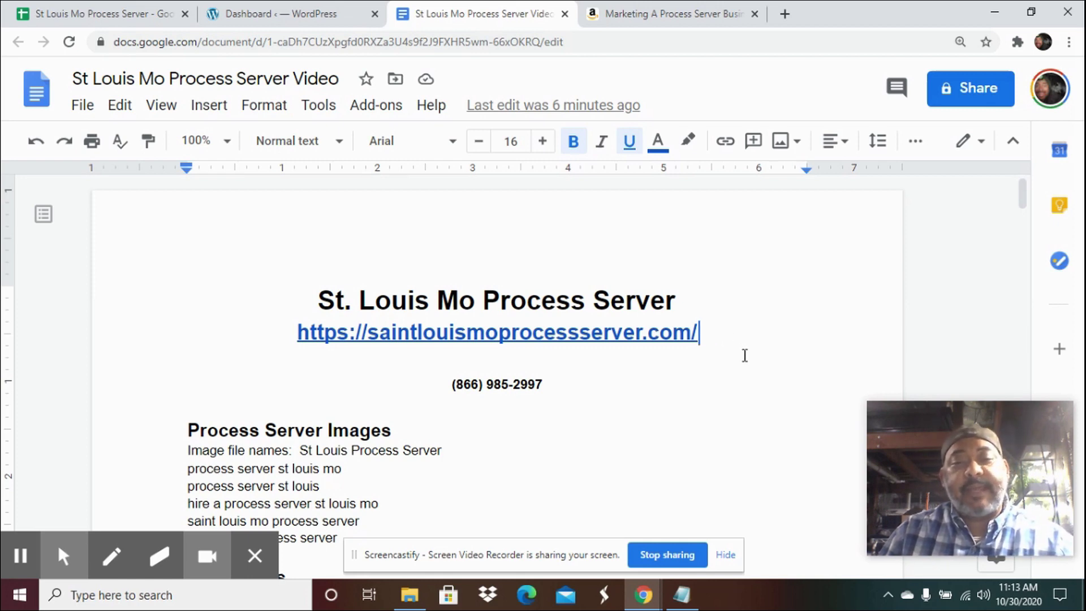
left_click(762, 389)
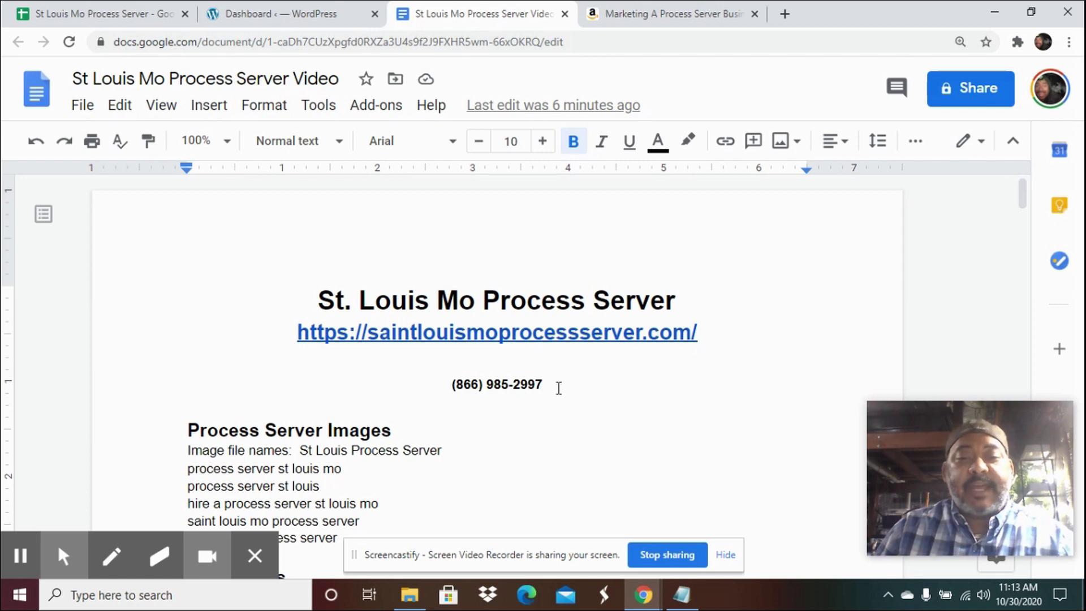
scroll(559, 388, "down", 1)
left_click_drag(545, 308, 436, 303)
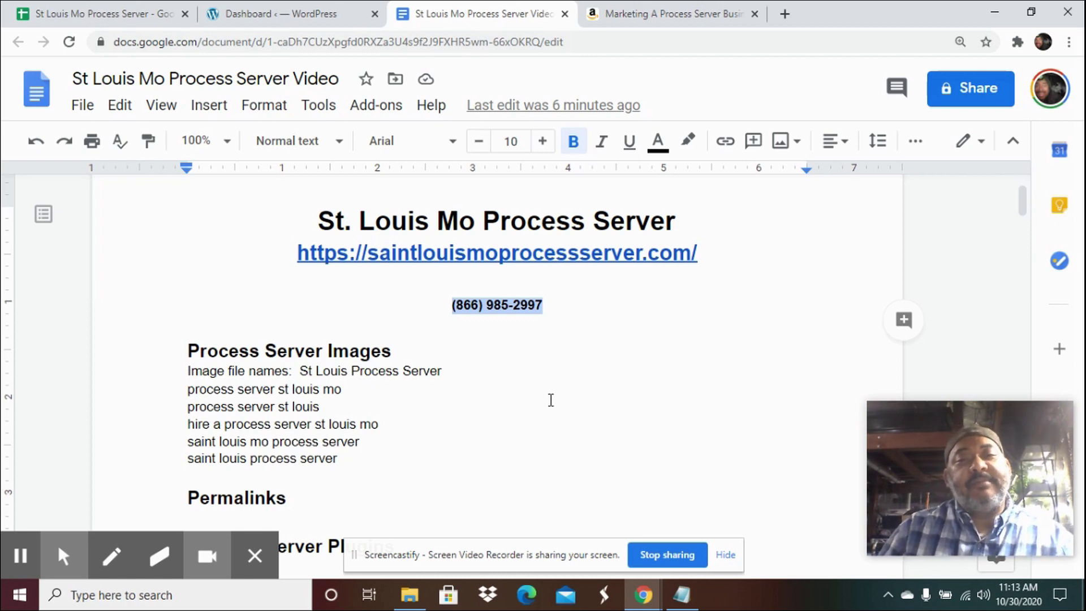
scroll(551, 400, "down", 1)
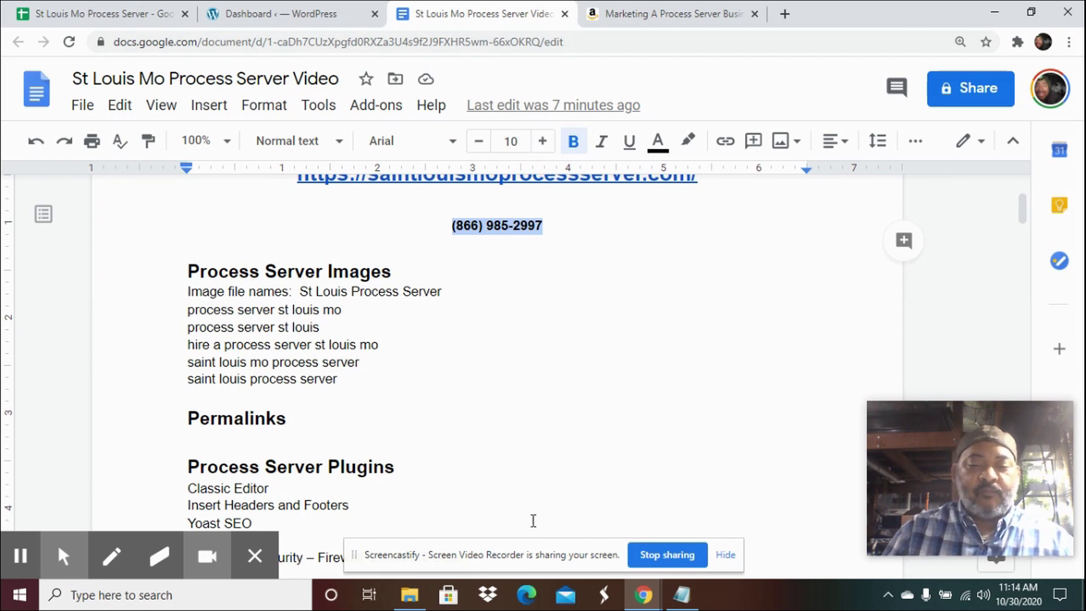
Step: Glance at the process server images folder, then review the plan's Permalinks and Plugins sections
left_click(421, 597)
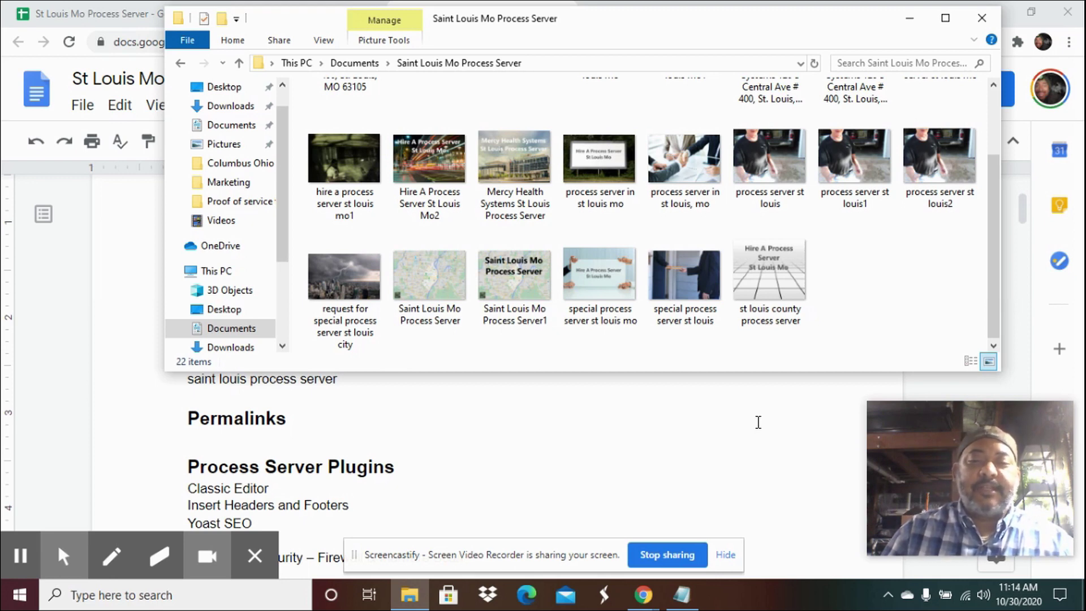
left_click(556, 467)
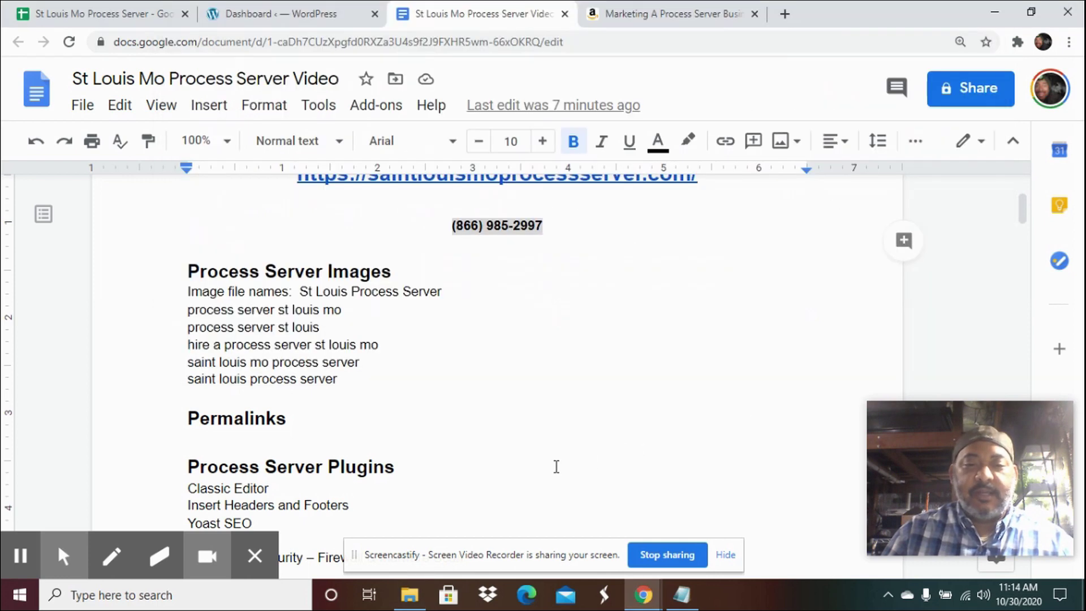
left_click(297, 421)
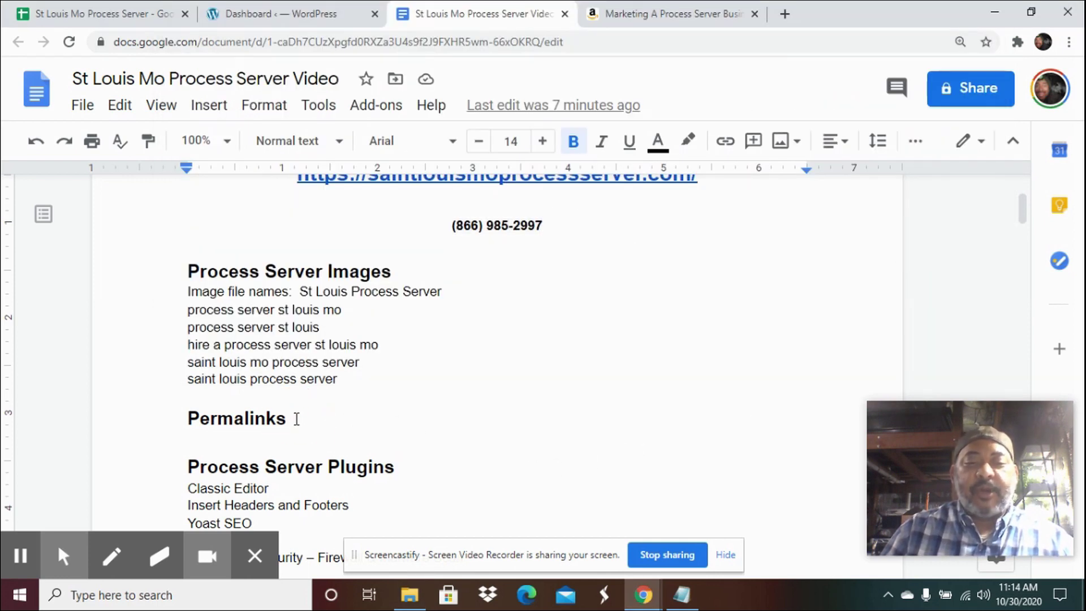
scroll(312, 410, "down", 1)
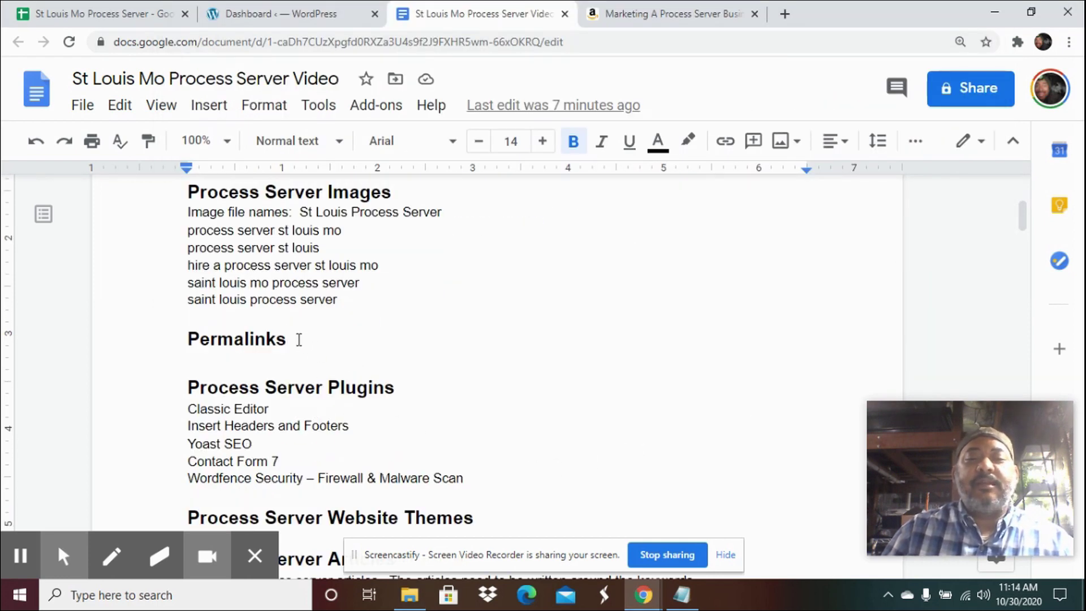
left_click(373, 386)
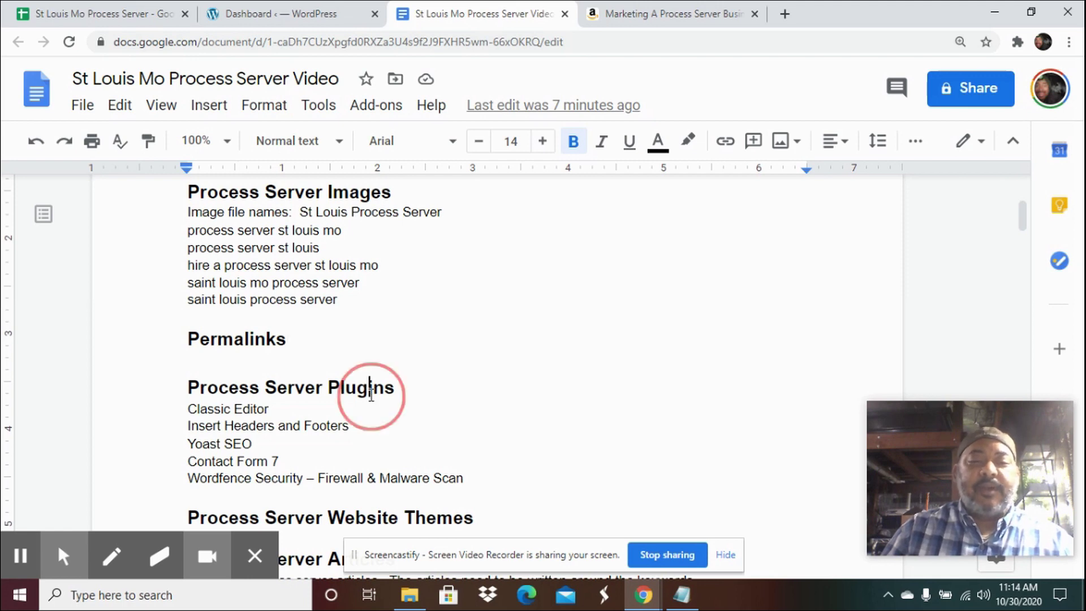
scroll(376, 382, "down", 1)
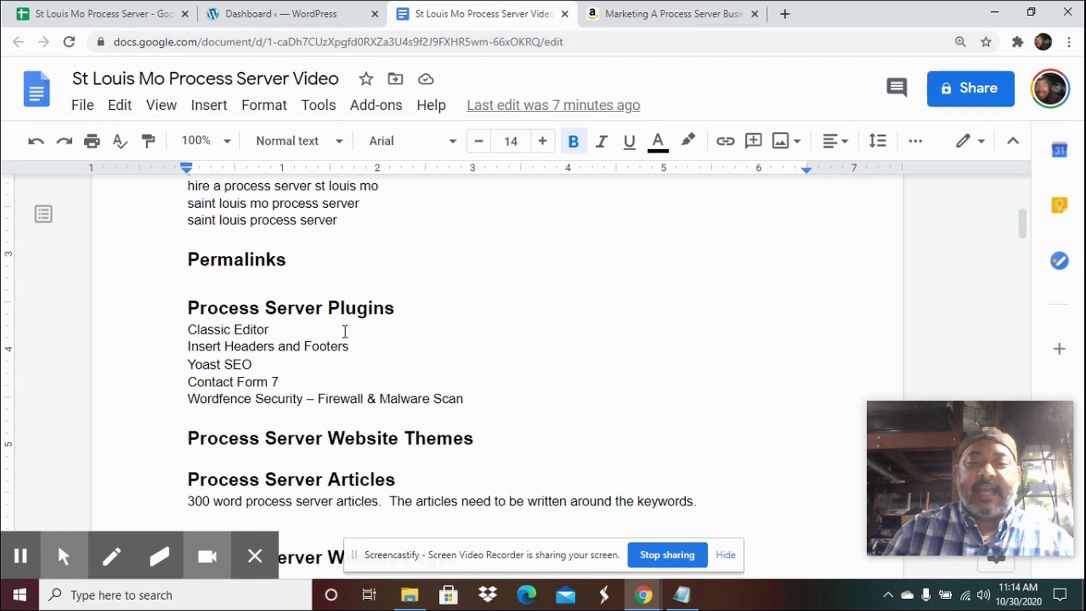
scroll(343, 331, "down", 1)
scroll(344, 331, "down", 1)
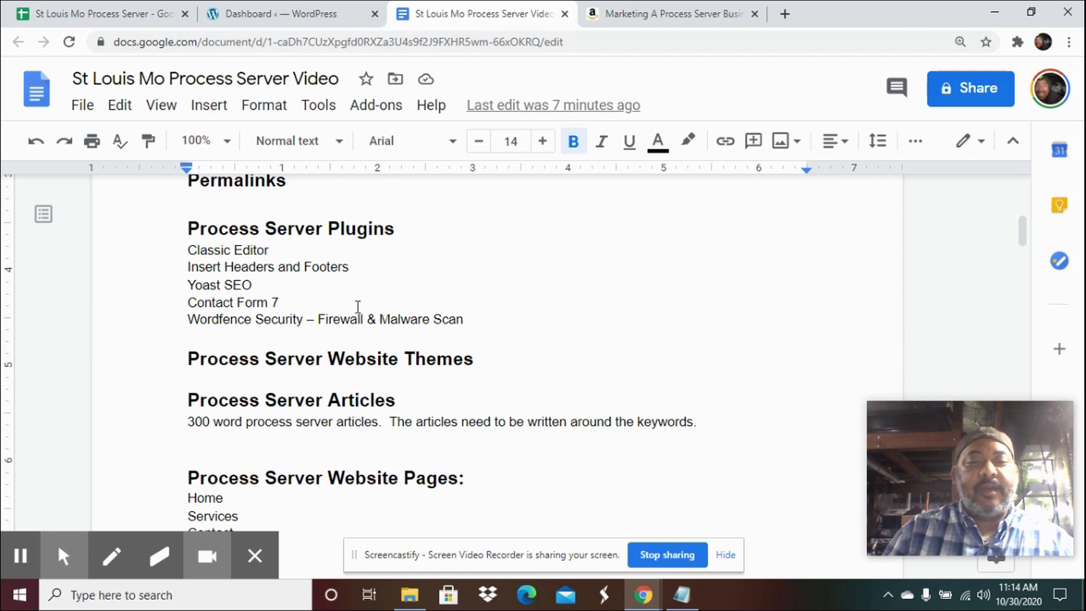
scroll(441, 292, "down", 1)
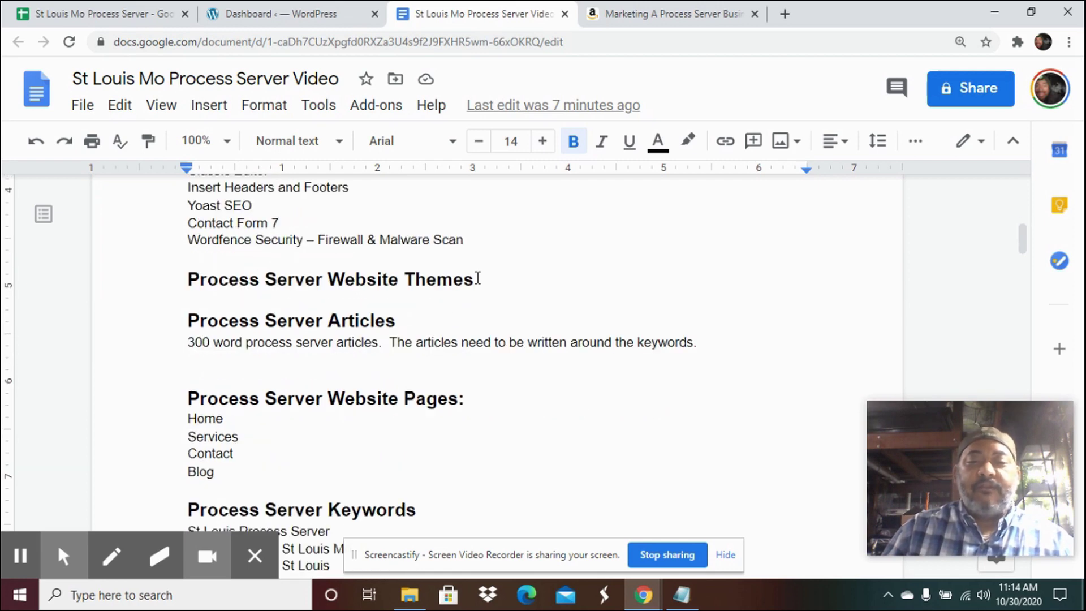
Step: Scan the plan's Website Themes and Articles sections, then bring up the WordPress dashboard
left_click(474, 281)
scroll(473, 283, "down", 1)
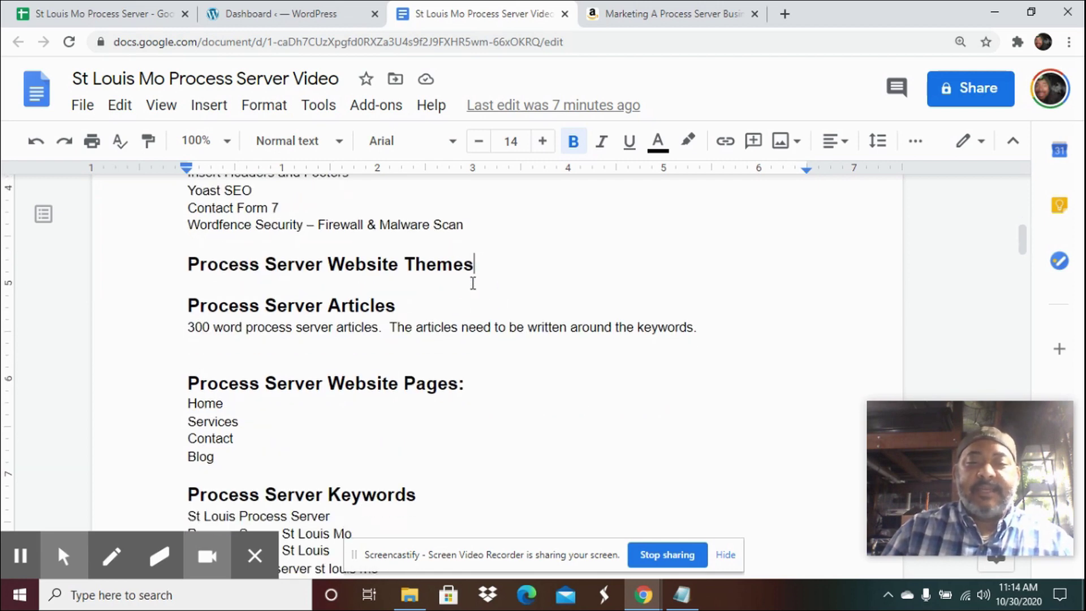
left_click(441, 242)
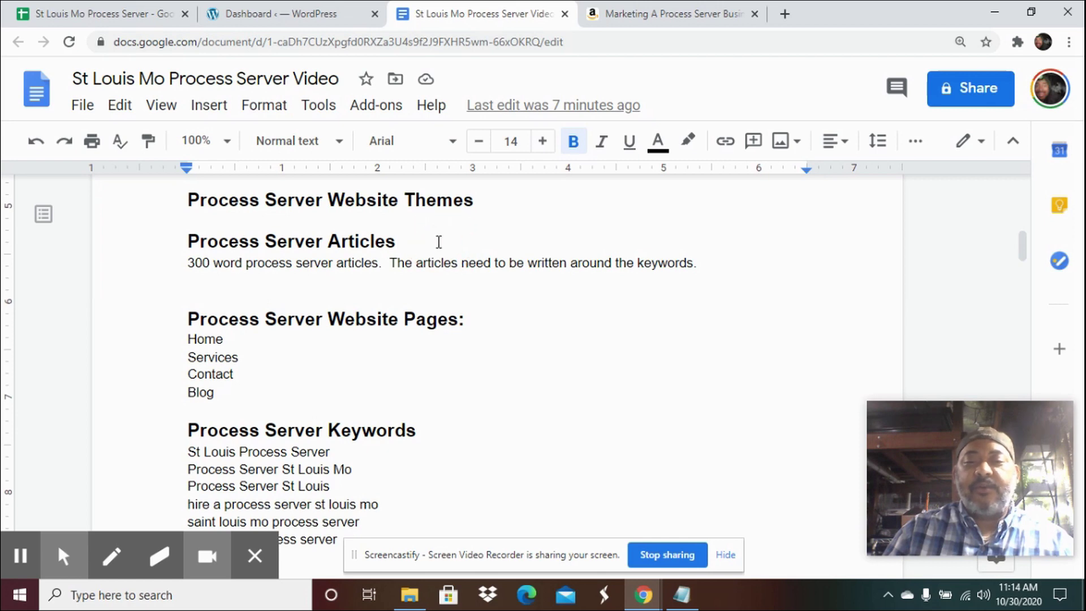
scroll(438, 242, "down", 1)
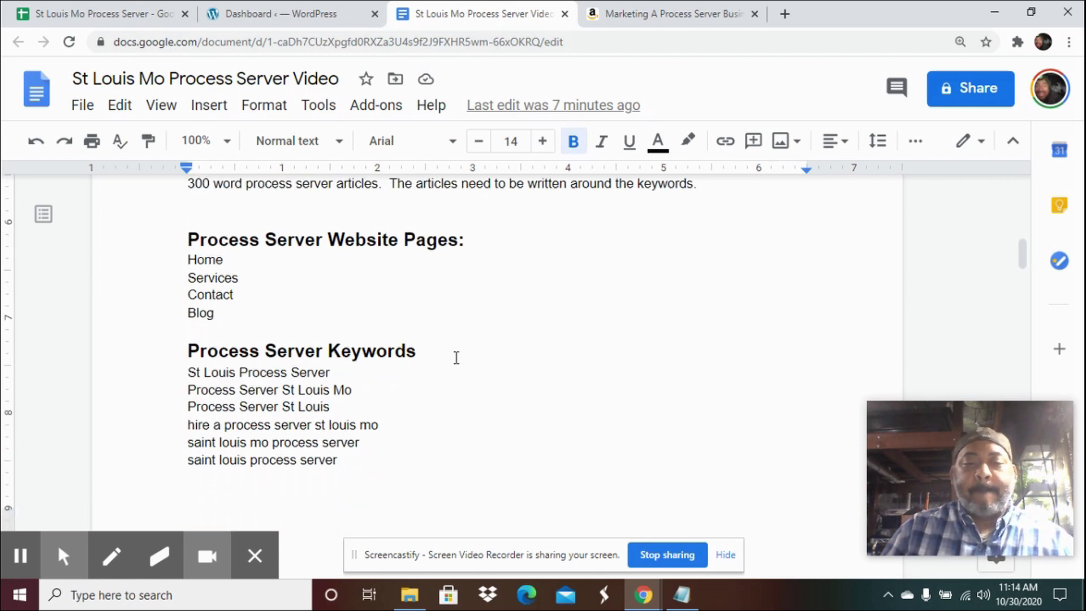
scroll(445, 351, "up", 7)
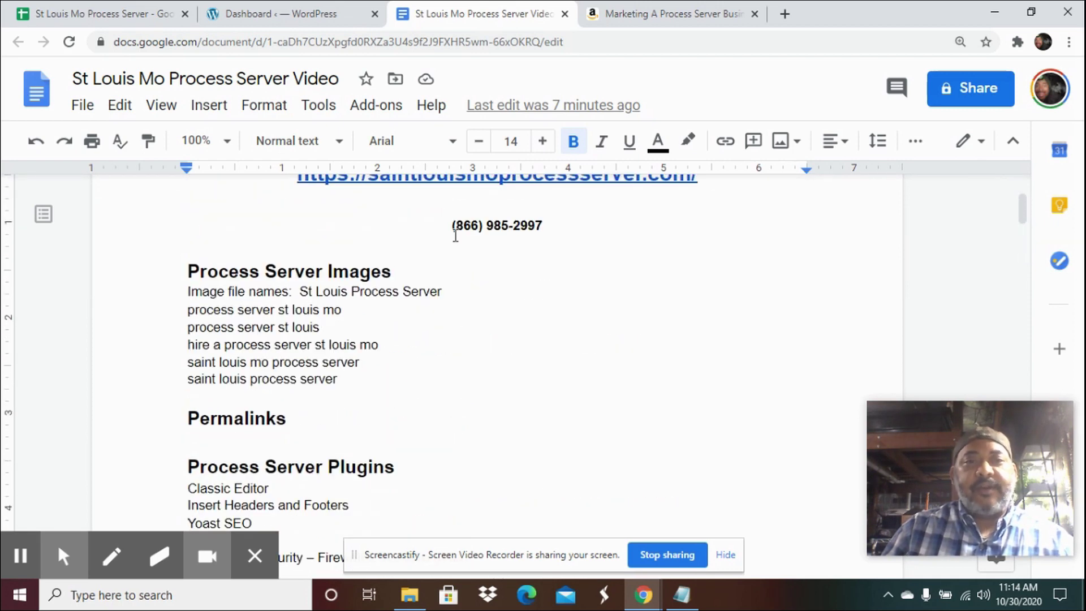
left_click(270, 16)
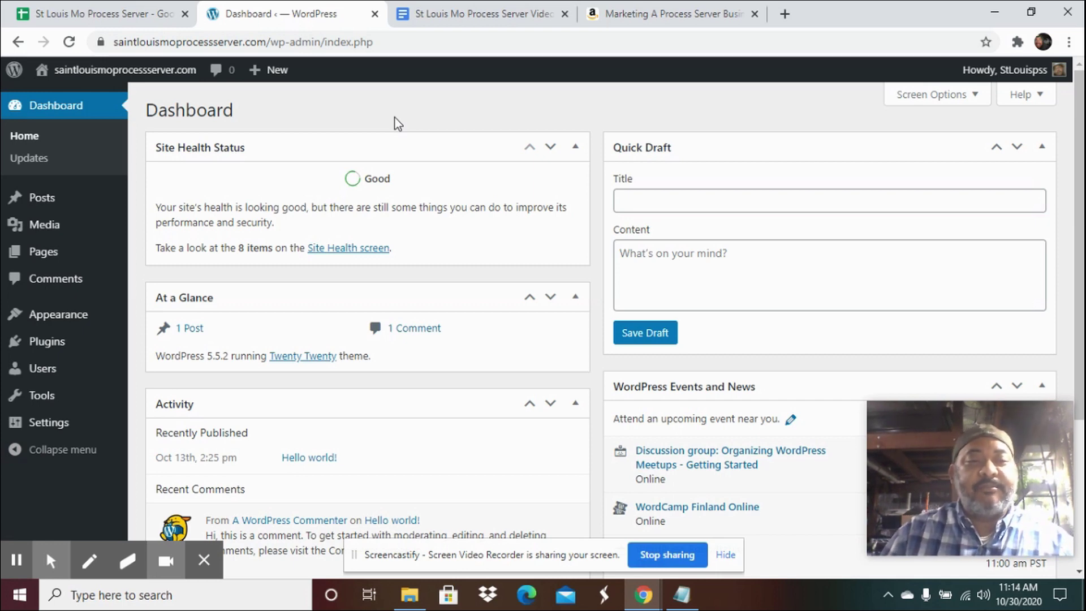
Step: Open the Media Library's Add New upload area, dismissing the file picker without choosing files
mouse_move(57, 232)
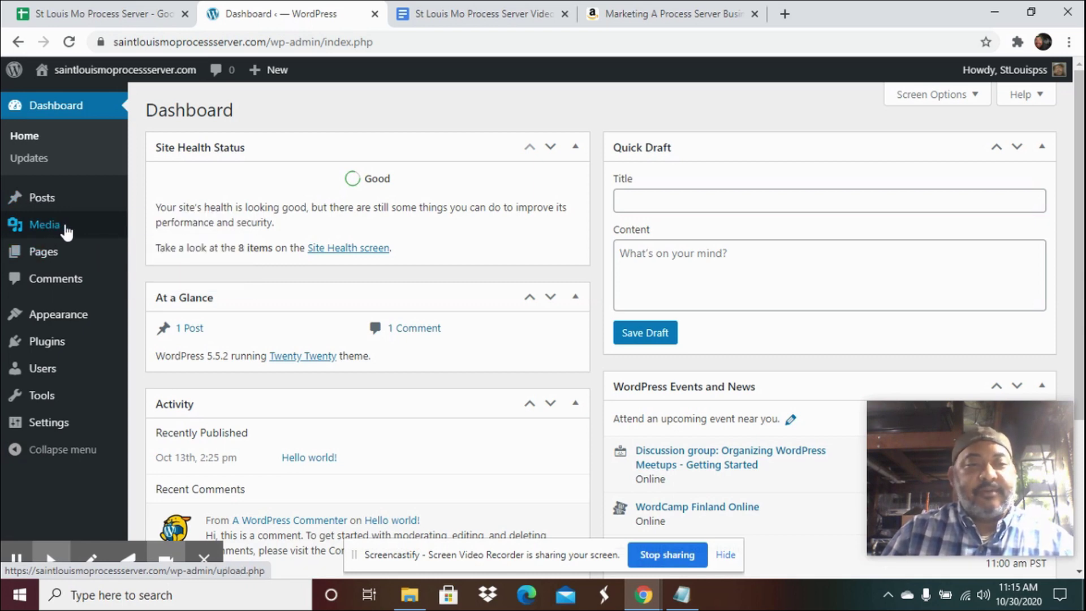
left_click(40, 230)
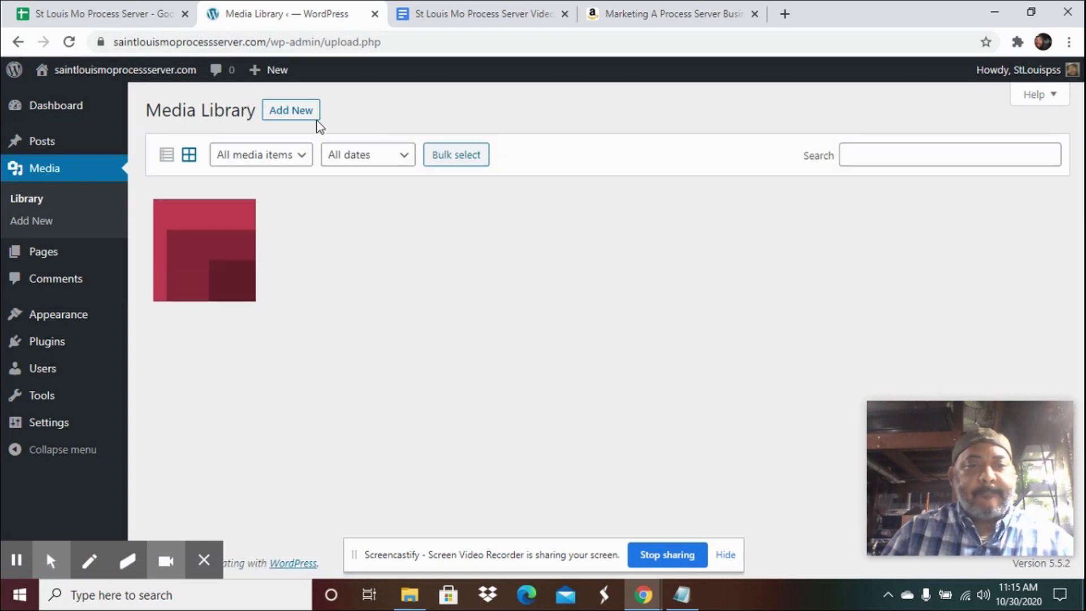
left_click(298, 113)
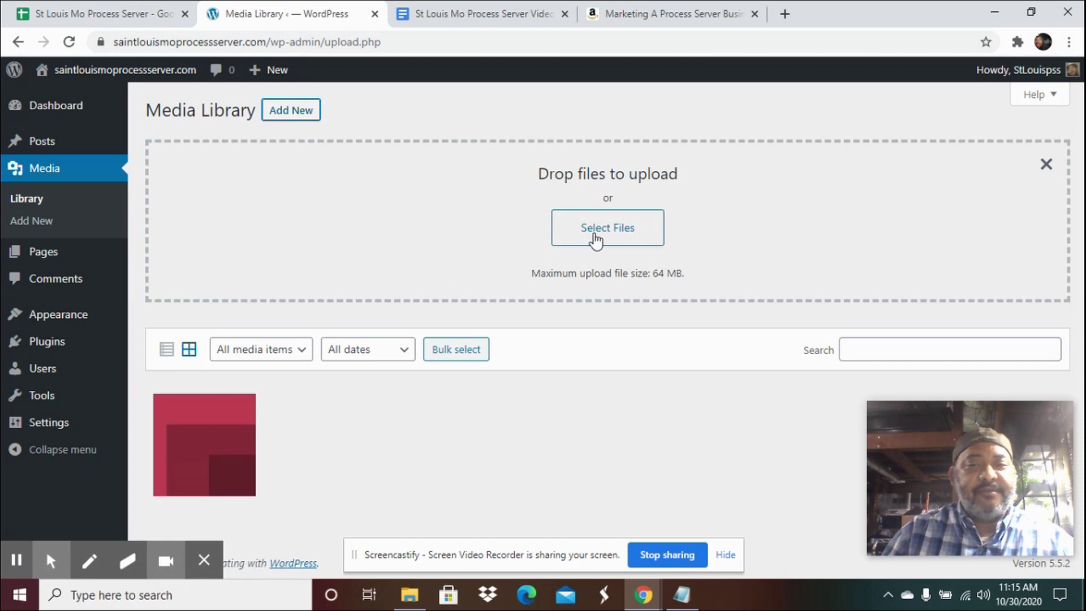
left_click(594, 229)
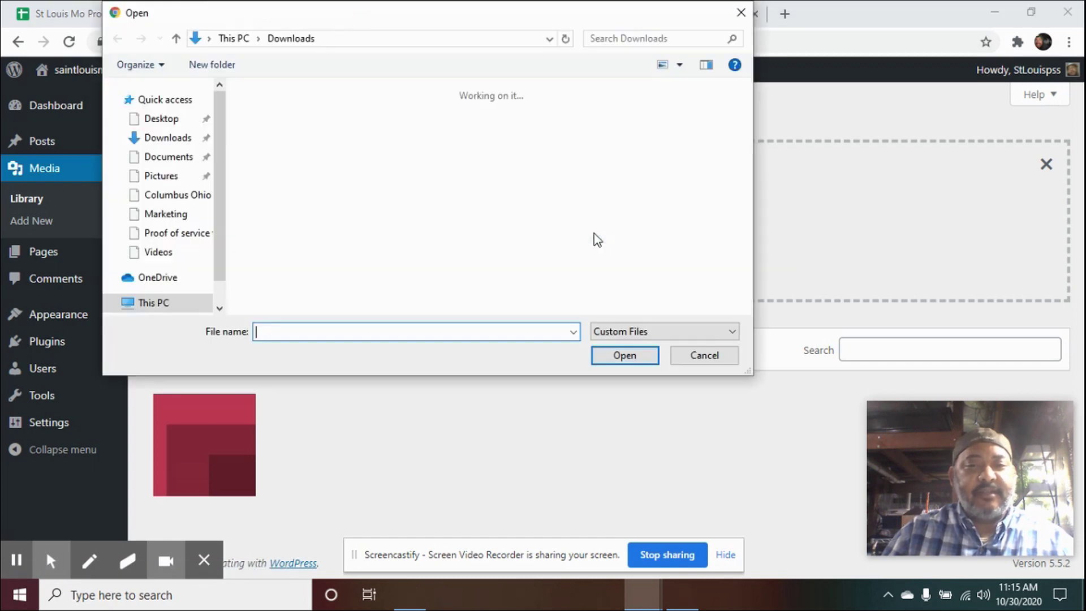
left_click(741, 12)
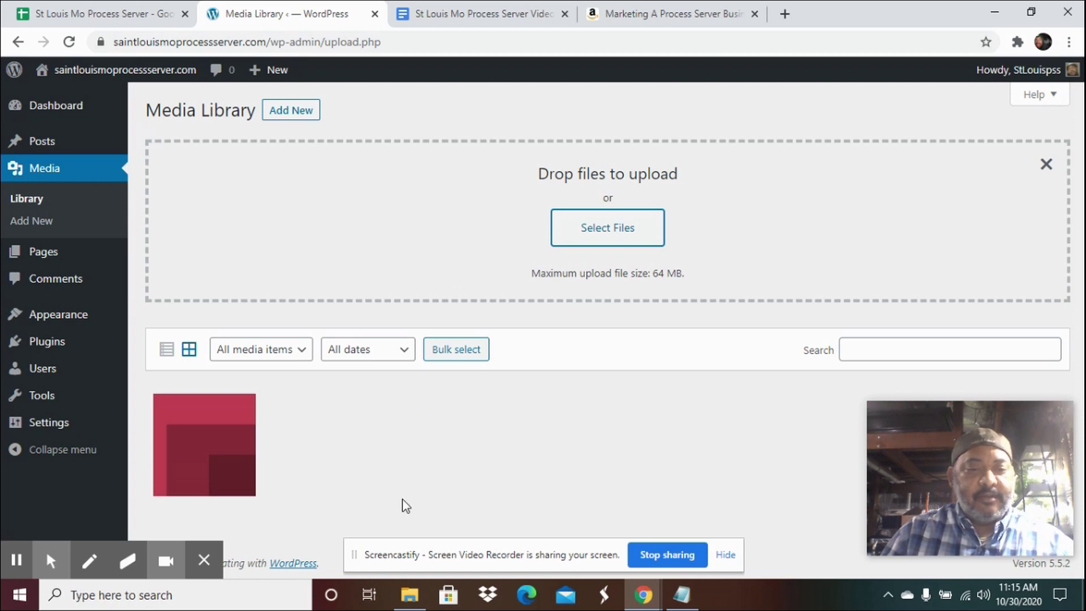
Step: Select all 14 images in the Saint Louis Mo Process Server folder and drop them into the WordPress upload area
left_click(408, 594)
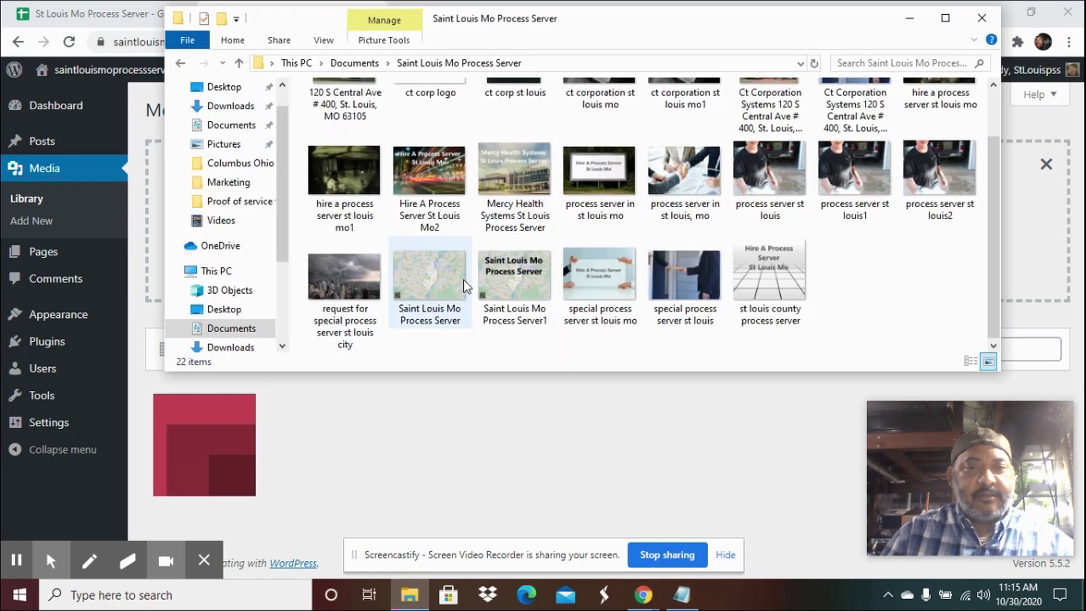
left_click(368, 168)
left_click(414, 165, "ctrl")
left_click(497, 165, "ctrl")
left_click(599, 166, "ctrl")
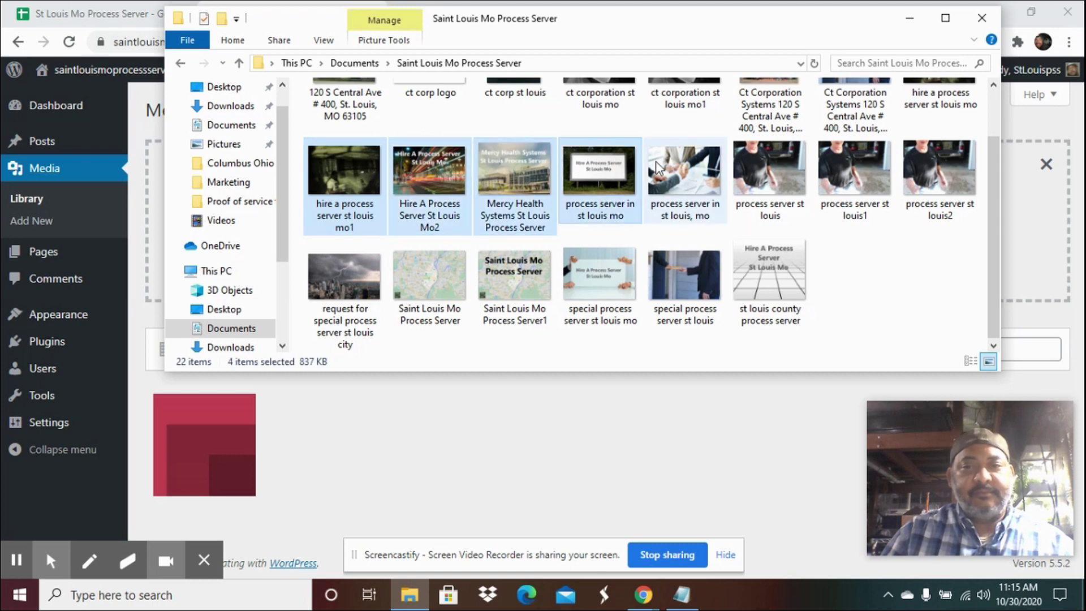
left_click(706, 162, "ctrl")
left_click(786, 160, "ctrl")
left_click(851, 164, "ctrl")
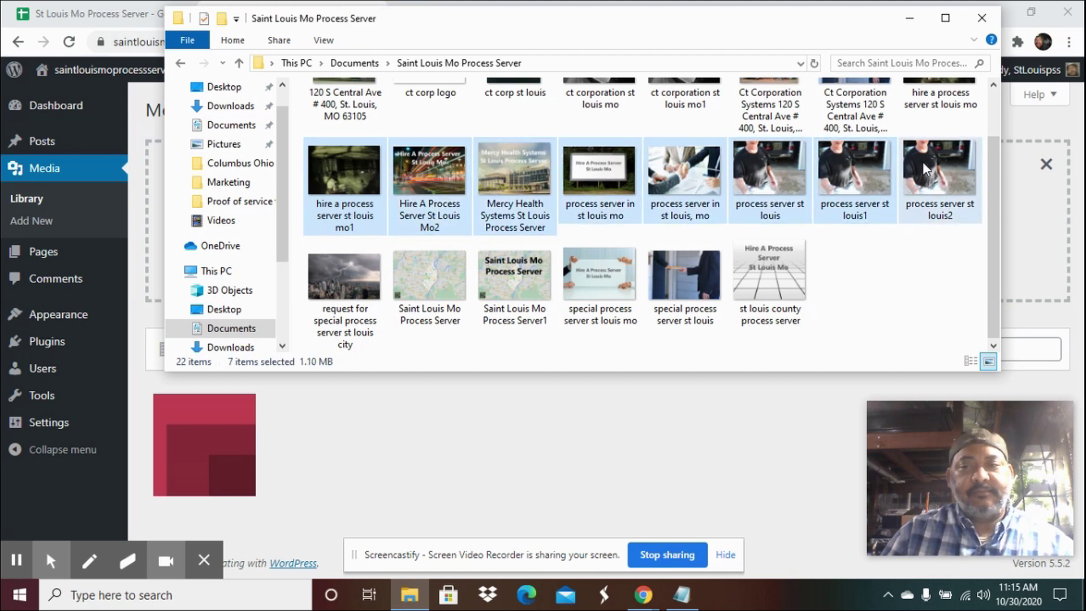
left_click(921, 162, "ctrl")
left_click(744, 266, "ctrl")
left_click(670, 264, "ctrl")
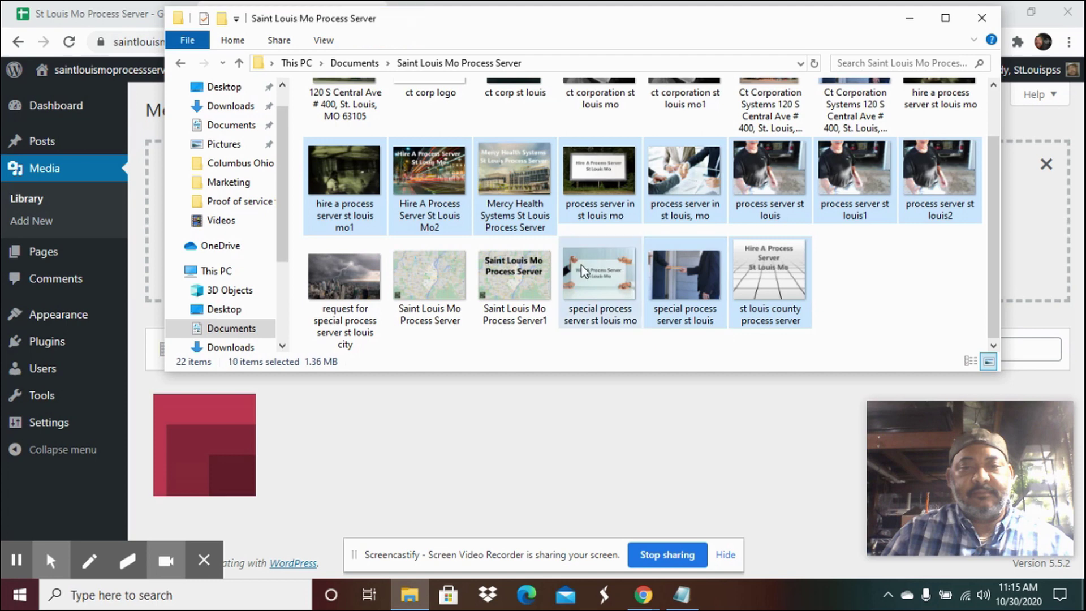
left_click(582, 266, "ctrl")
left_click(509, 271, "ctrl")
left_click(399, 268, "ctrl")
left_click(355, 264, "ctrl")
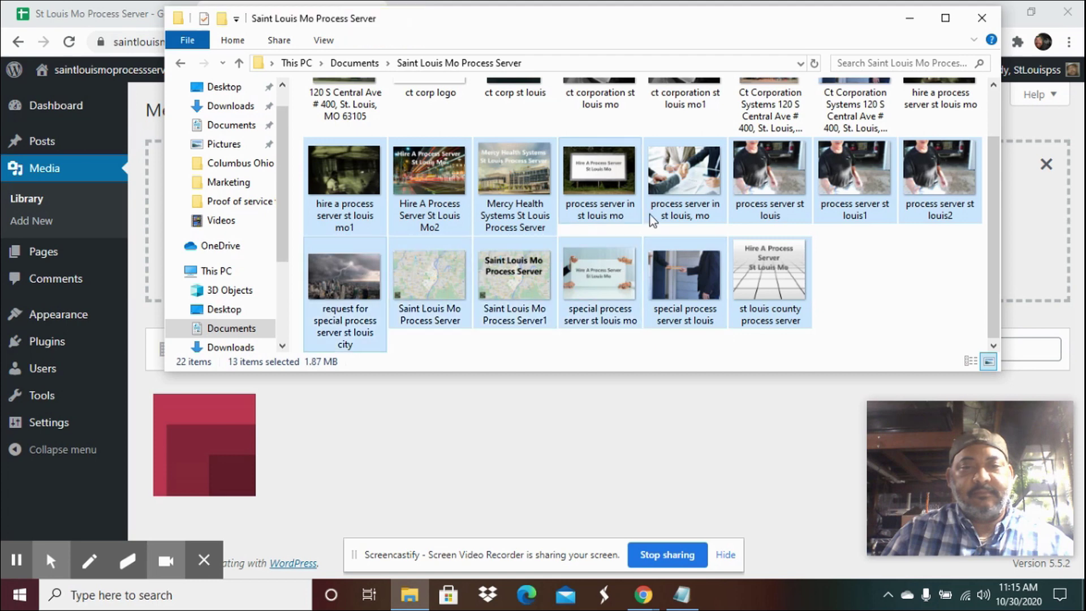
left_click_drag(895, 210, 756, 428)
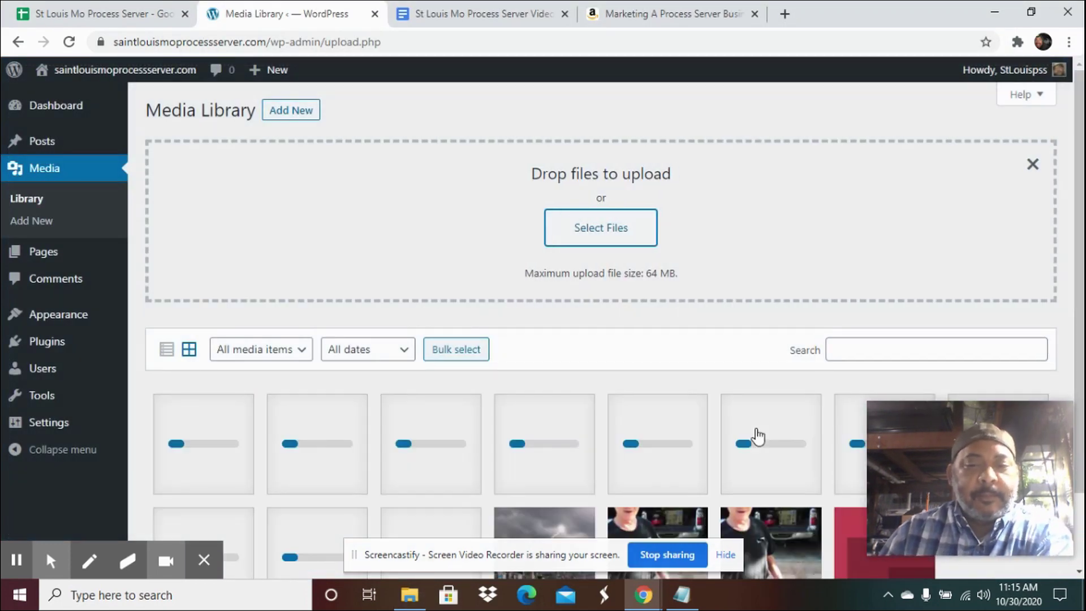
Step: Step through details of the process server st louis, billboard and Mercy Health images, then close
scroll(758, 435, "down", 2)
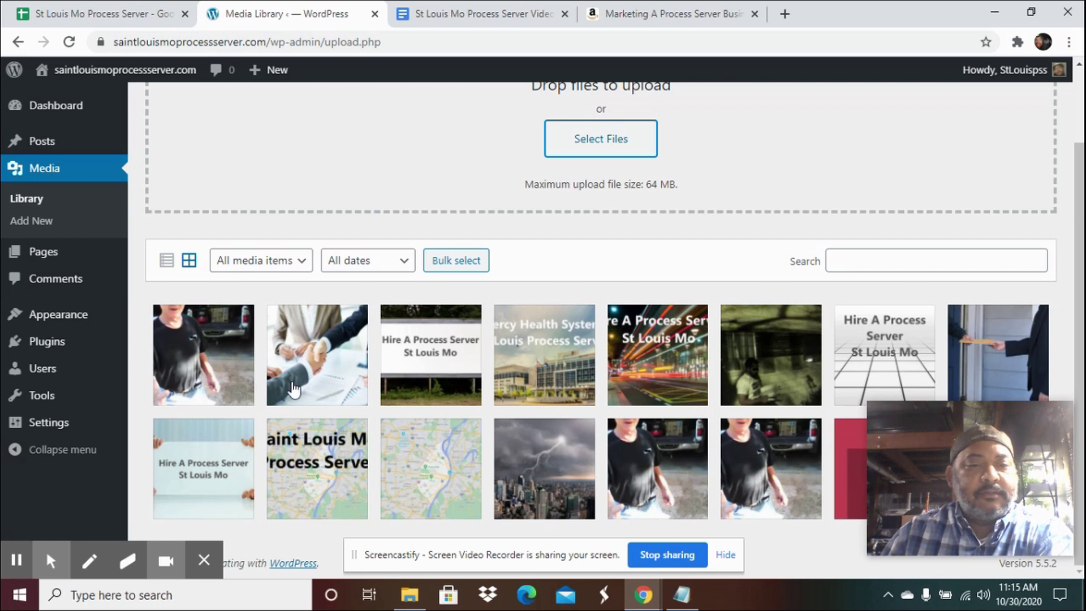
left_click(228, 356)
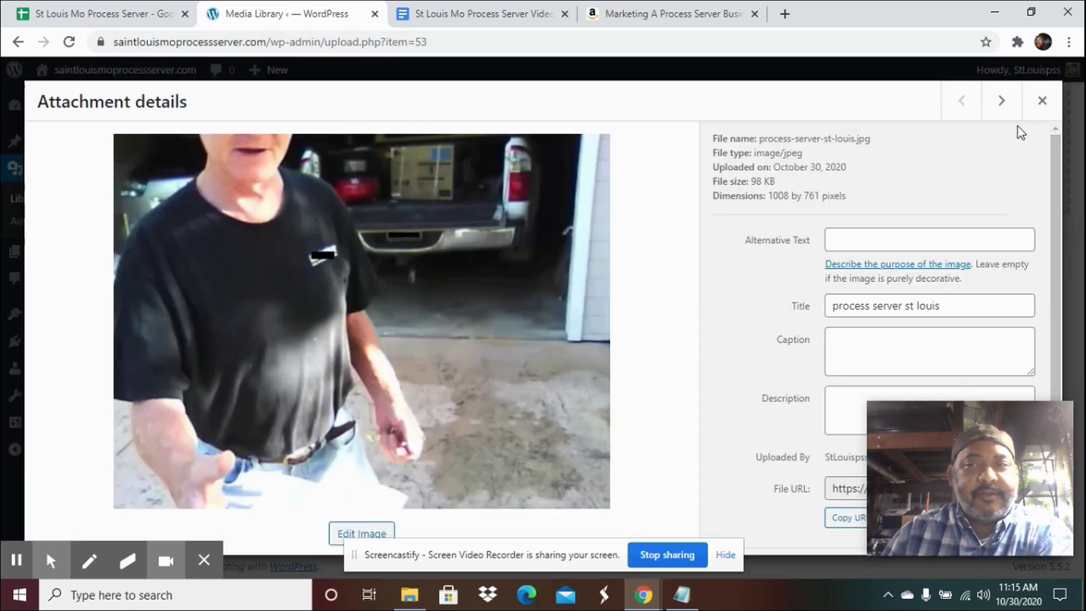
left_click(1002, 102)
left_click(1002, 102)
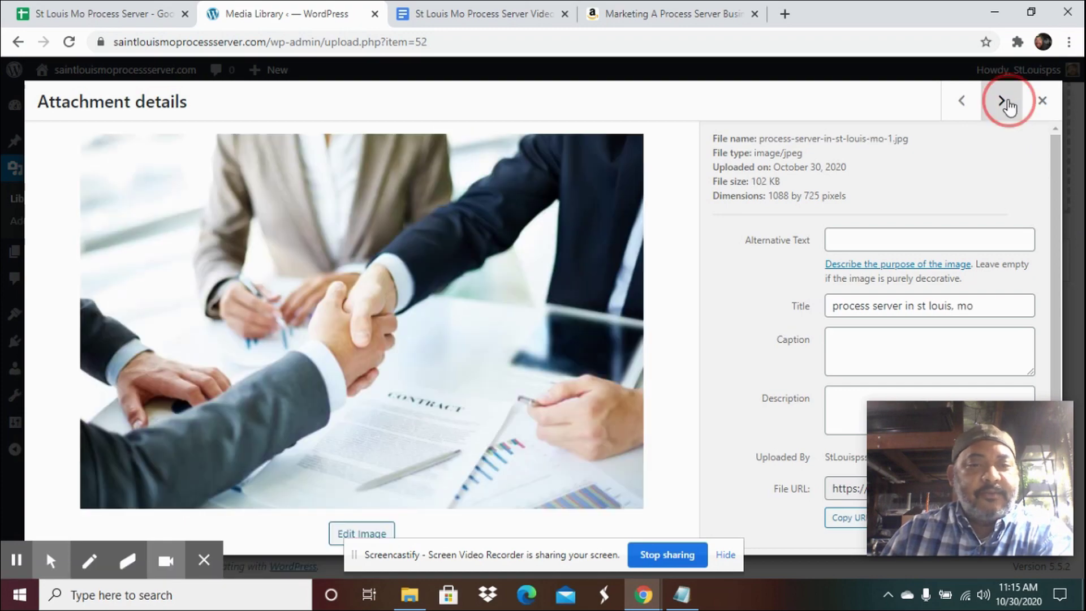
left_click(1005, 103)
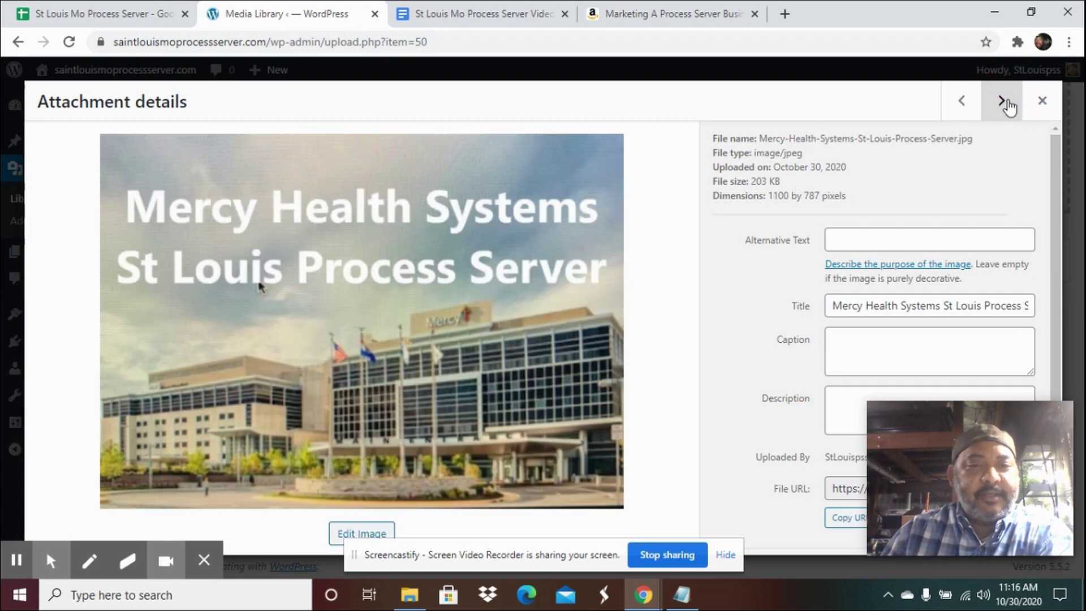
left_click(1042, 100)
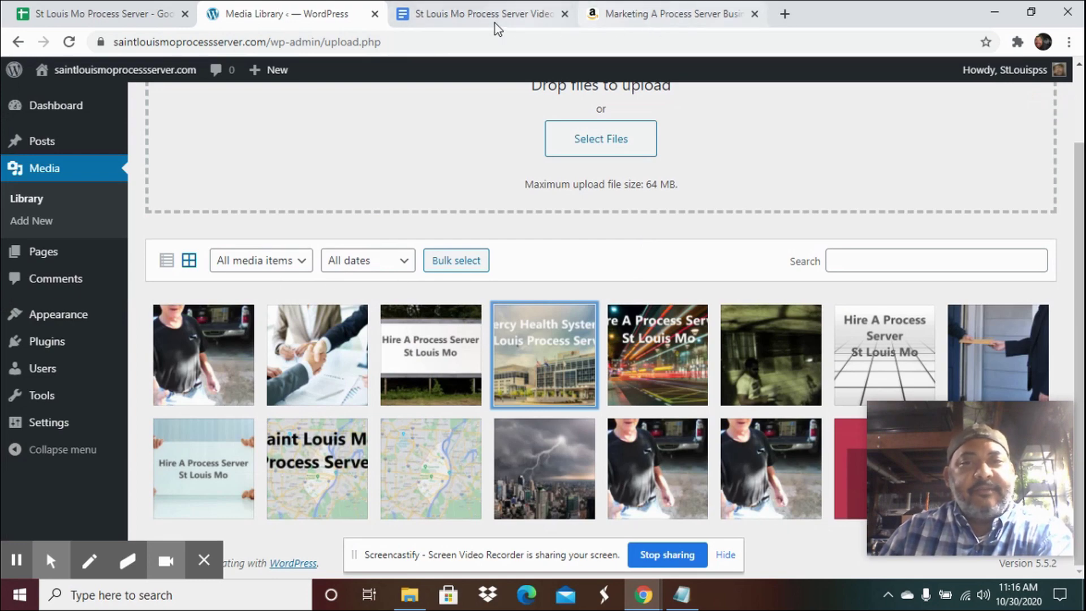
Step: Check the plan, then set the permalink structure to Post name and save it
left_click(481, 14)
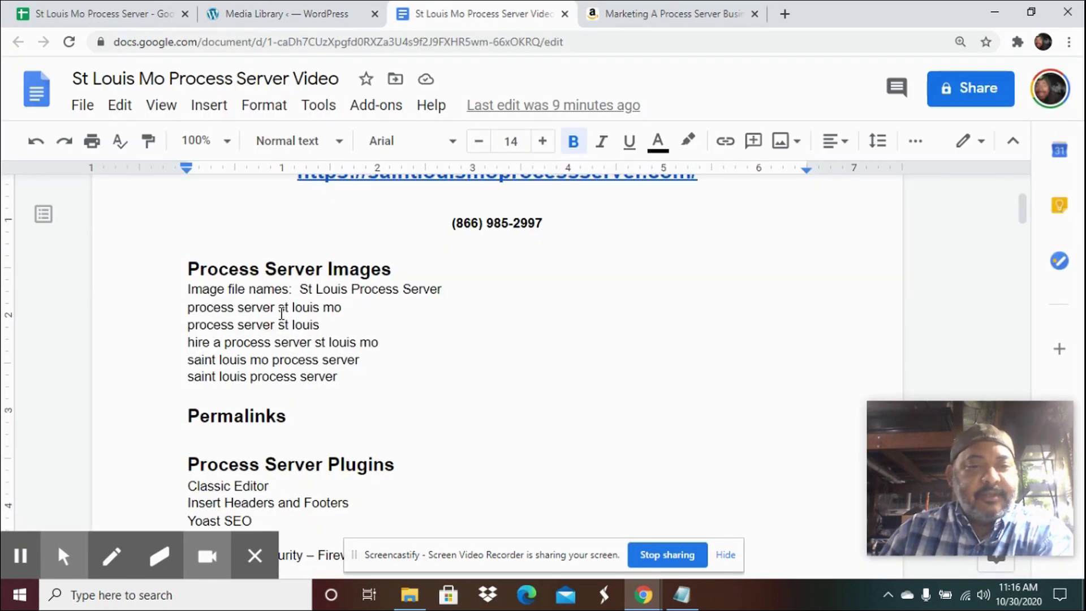
scroll(281, 312, "down", 1)
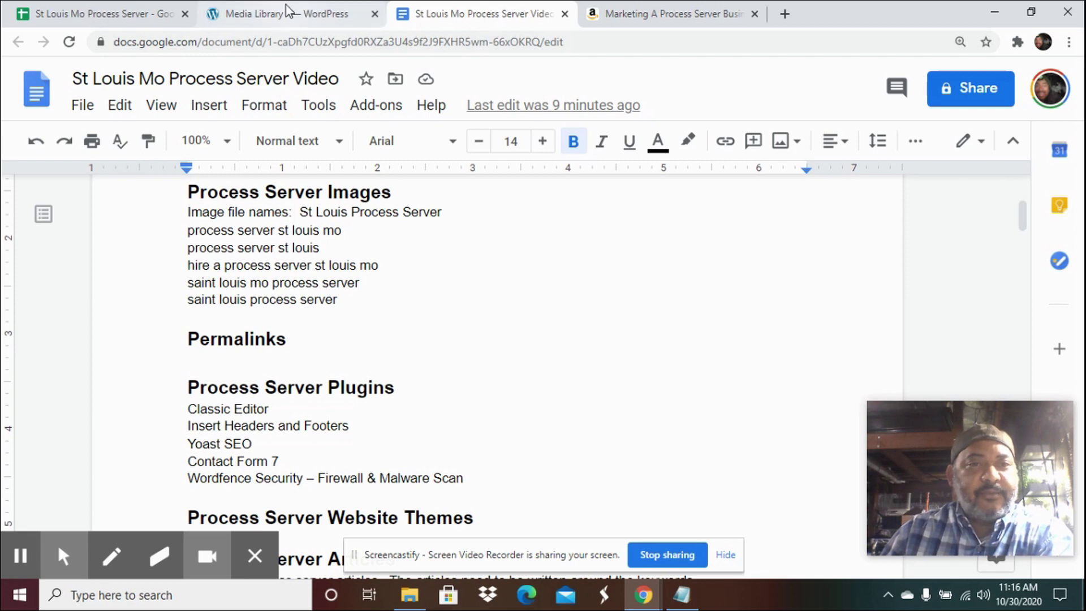
left_click(289, 22)
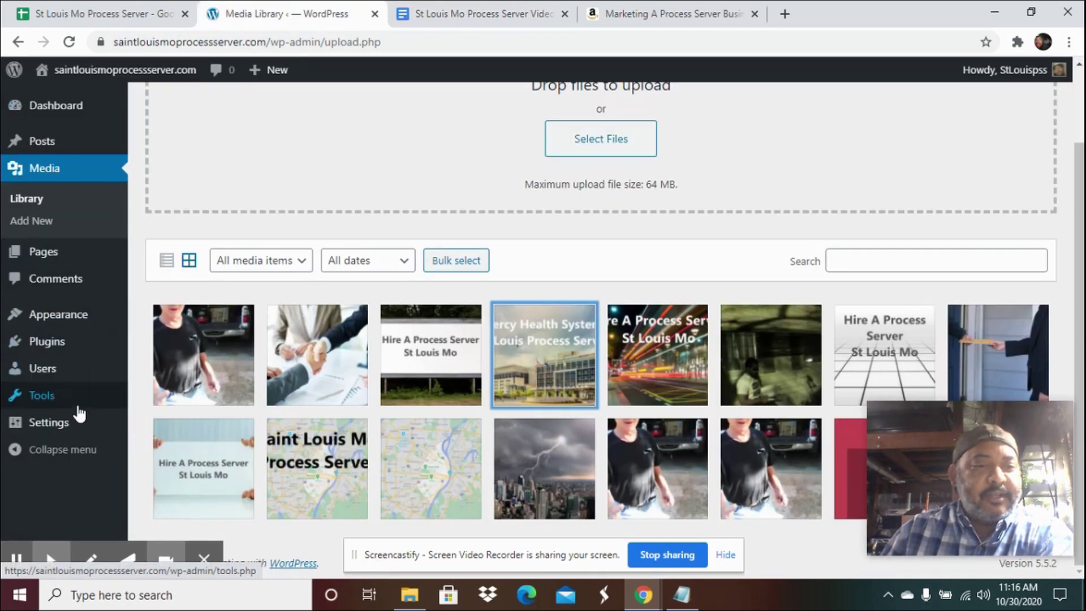
mouse_move(73, 424)
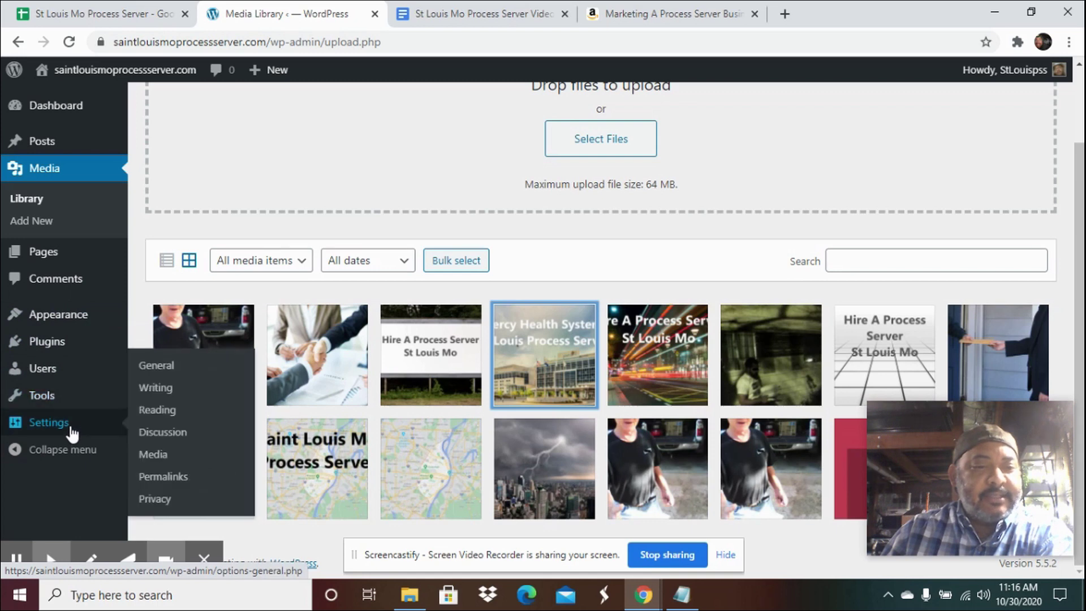
left_click(174, 479)
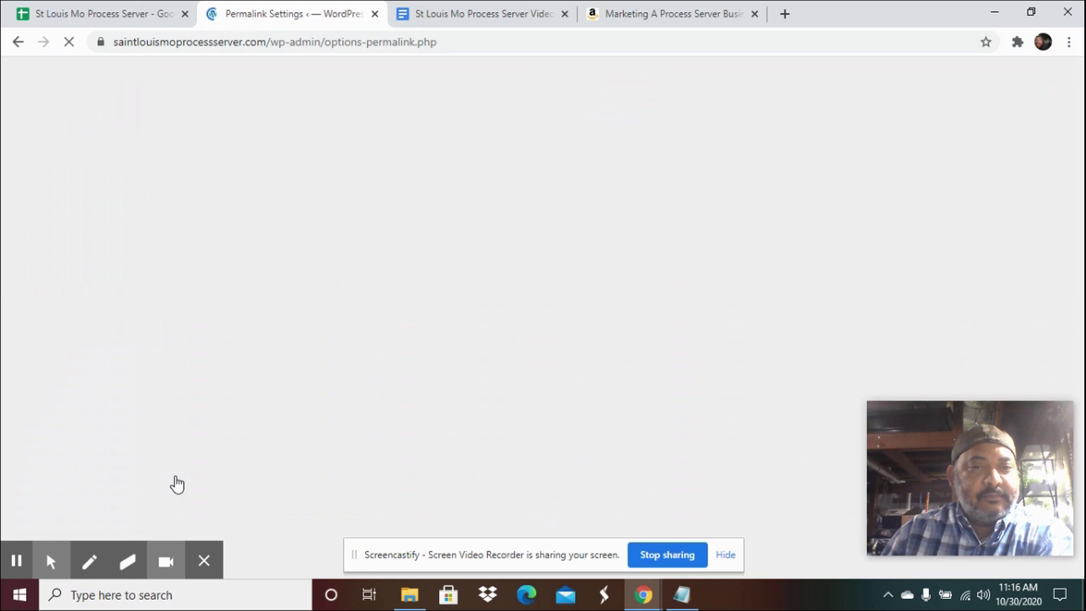
scroll(776, 300, "down", 3)
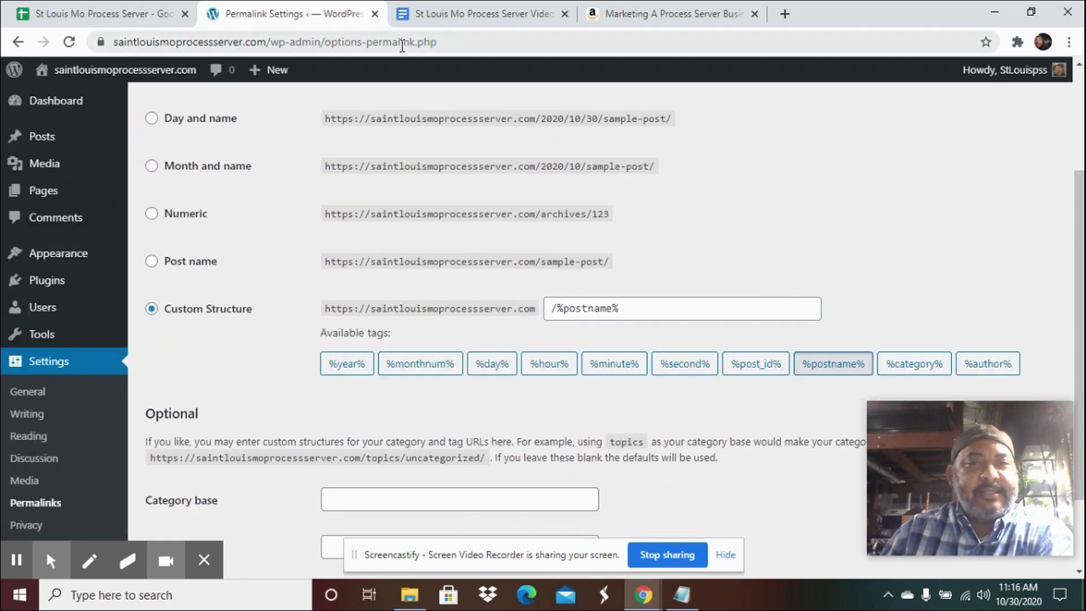
left_click_drag(403, 42, 275, 49)
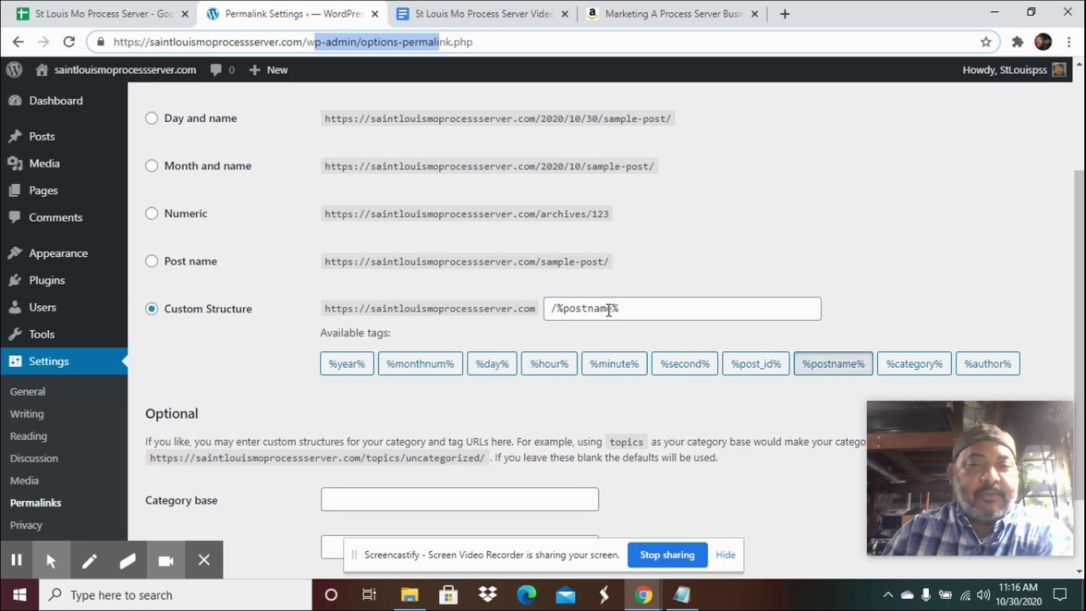
left_click(152, 262)
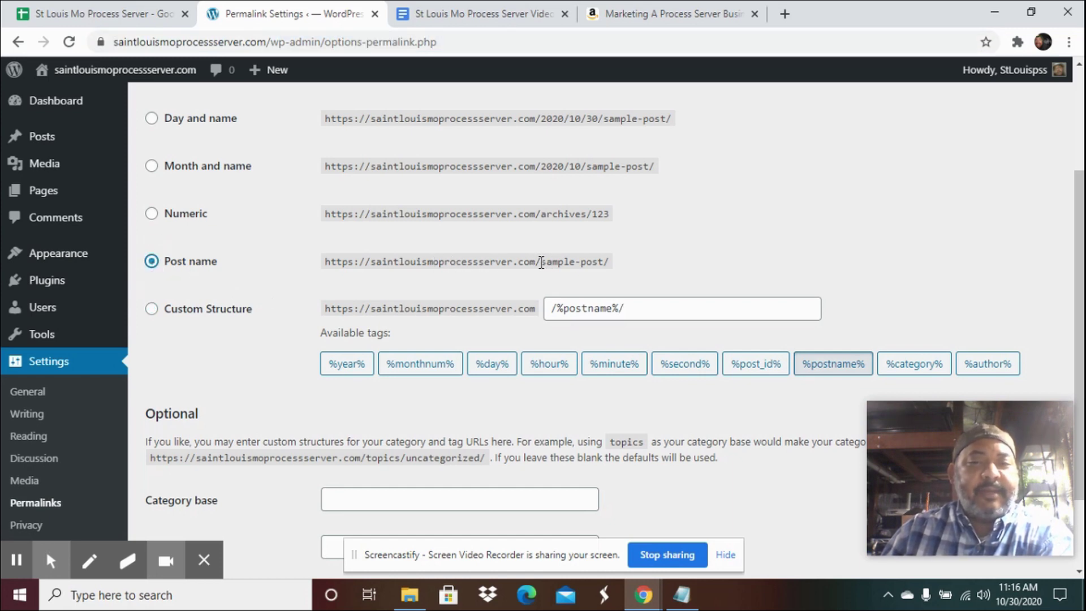
scroll(601, 261, "down", 2)
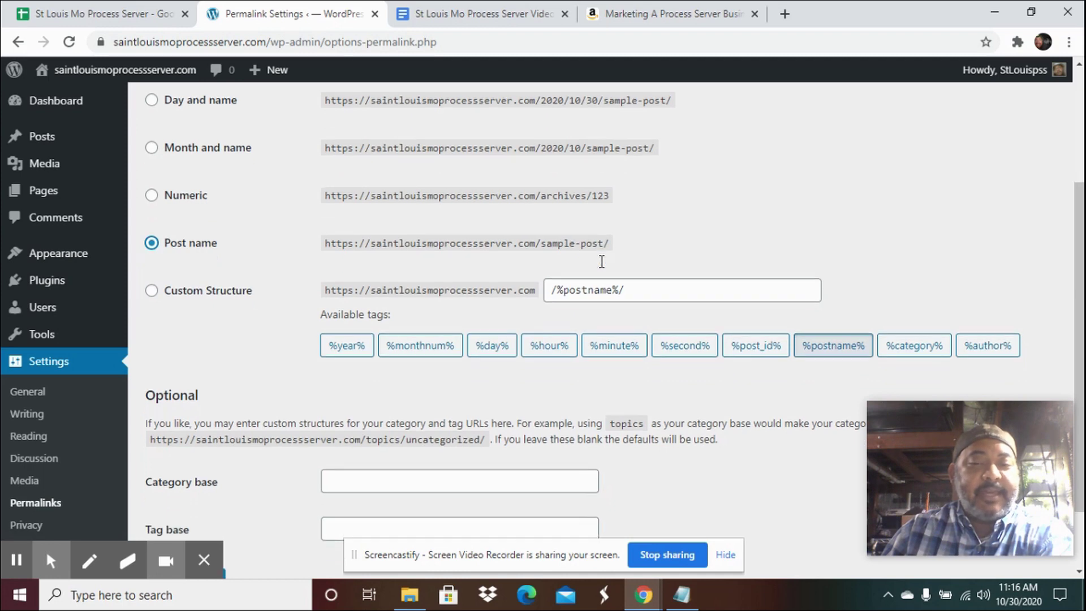
left_click(191, 492)
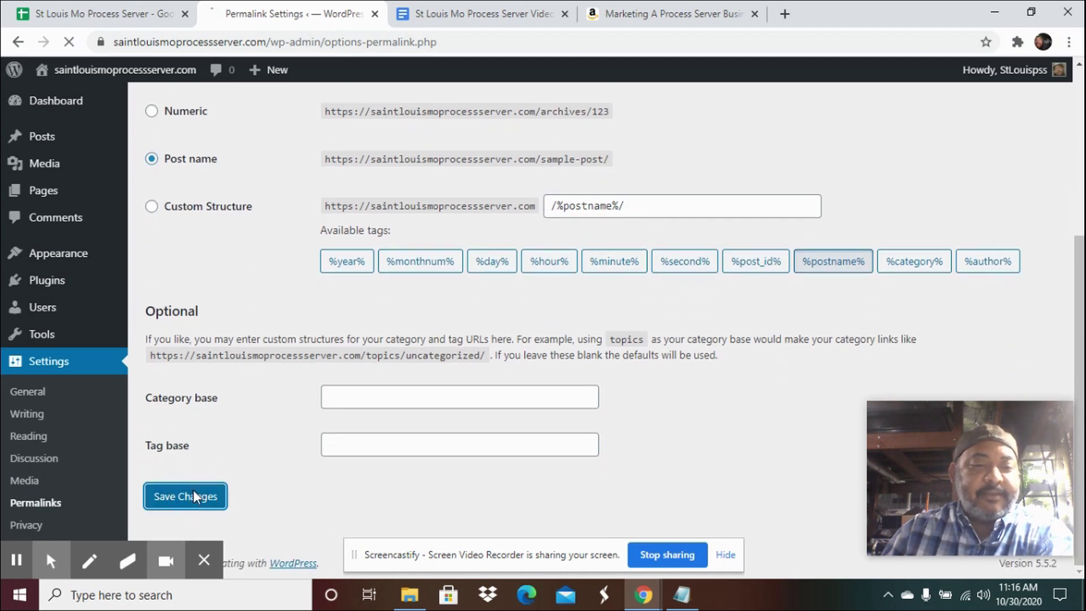
left_click(455, 16)
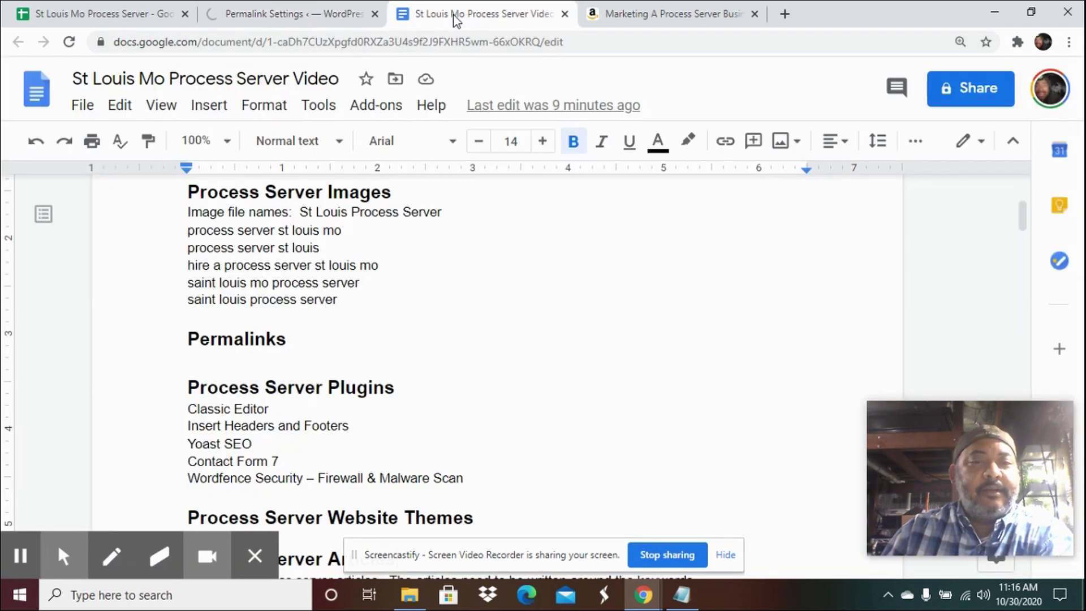
Step: Show the Installed Plugins list, which holds only the inactive Akismet Anti-Spam 4.1.7
scroll(460, 309, "down", 1)
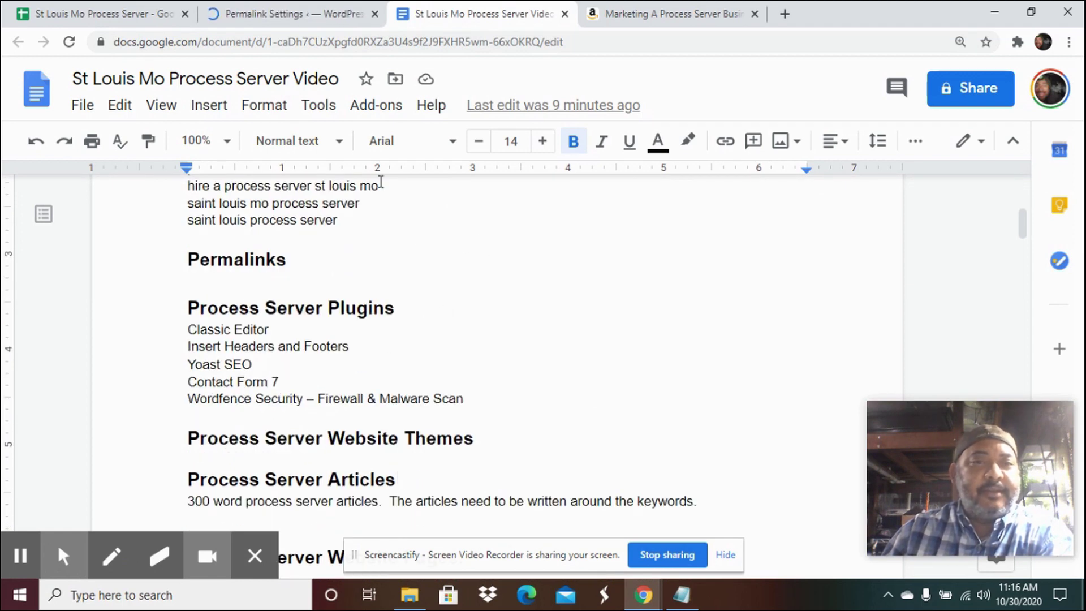
left_click(291, 13)
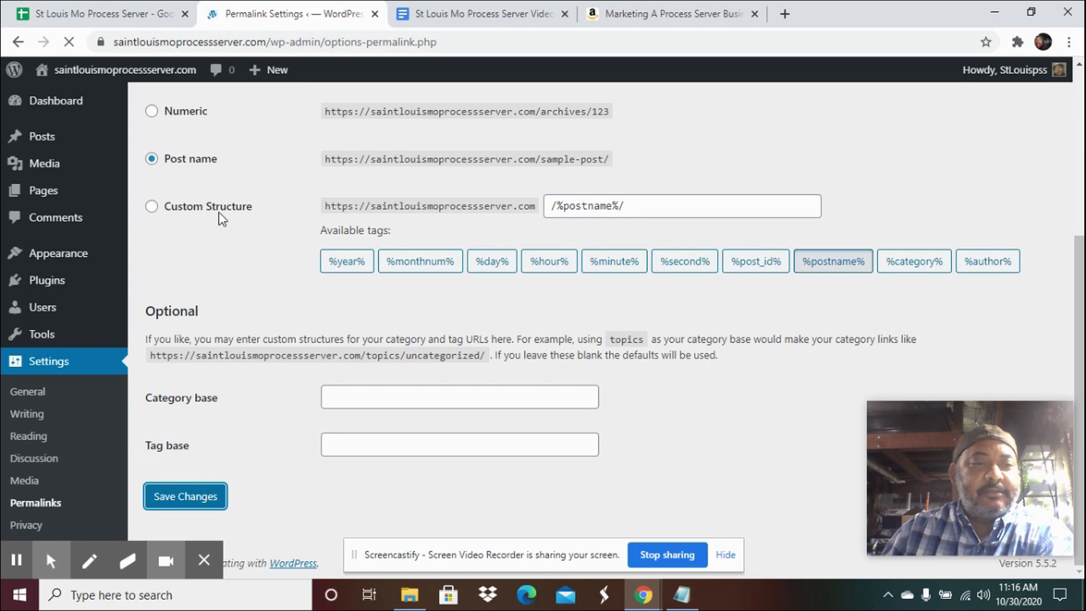
mouse_move(109, 283)
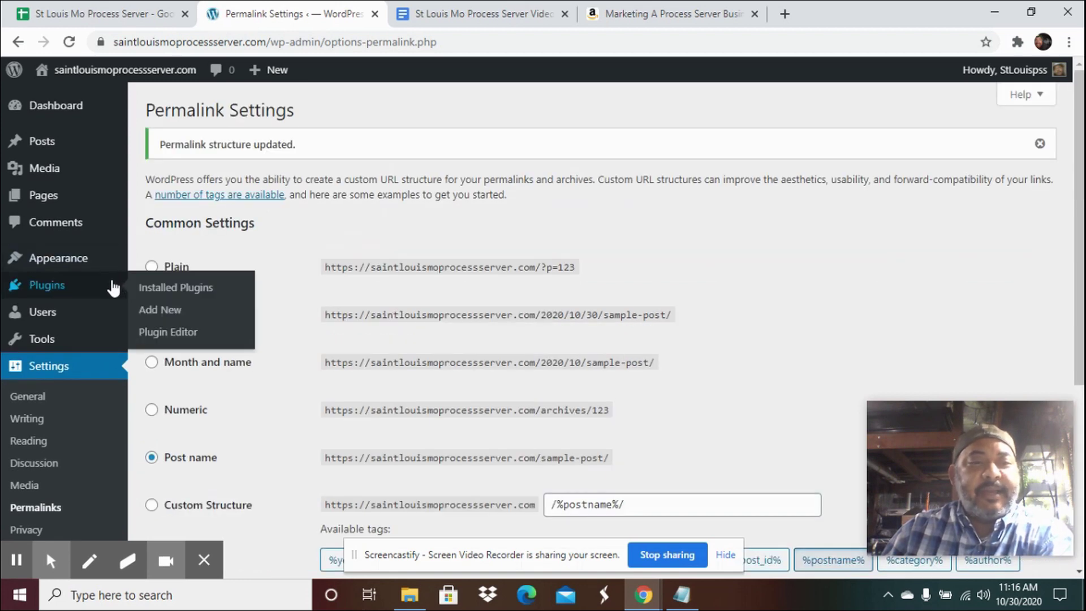
left_click(146, 288)
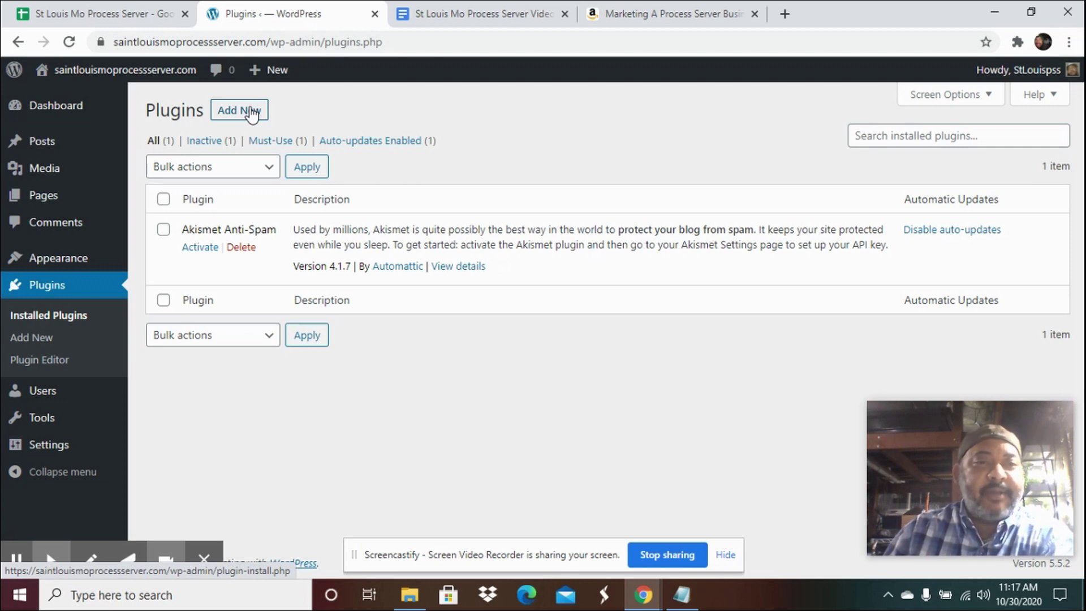
Step: View the live site's Hello world! front page in a new tab, then return to Plugins
mouse_move(96, 70)
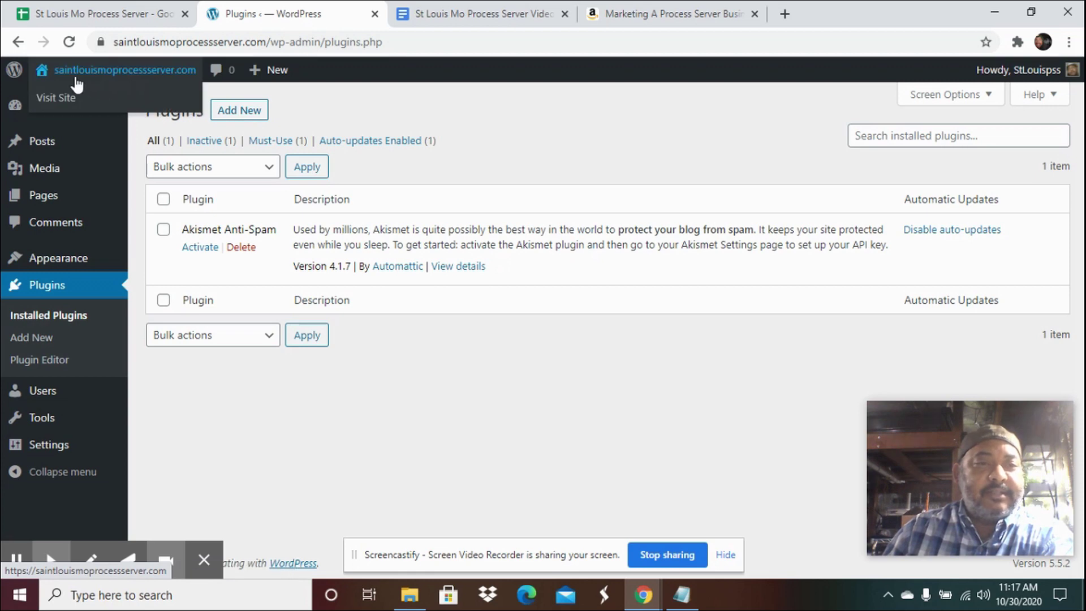
right_click(56, 98)
left_click(82, 111)
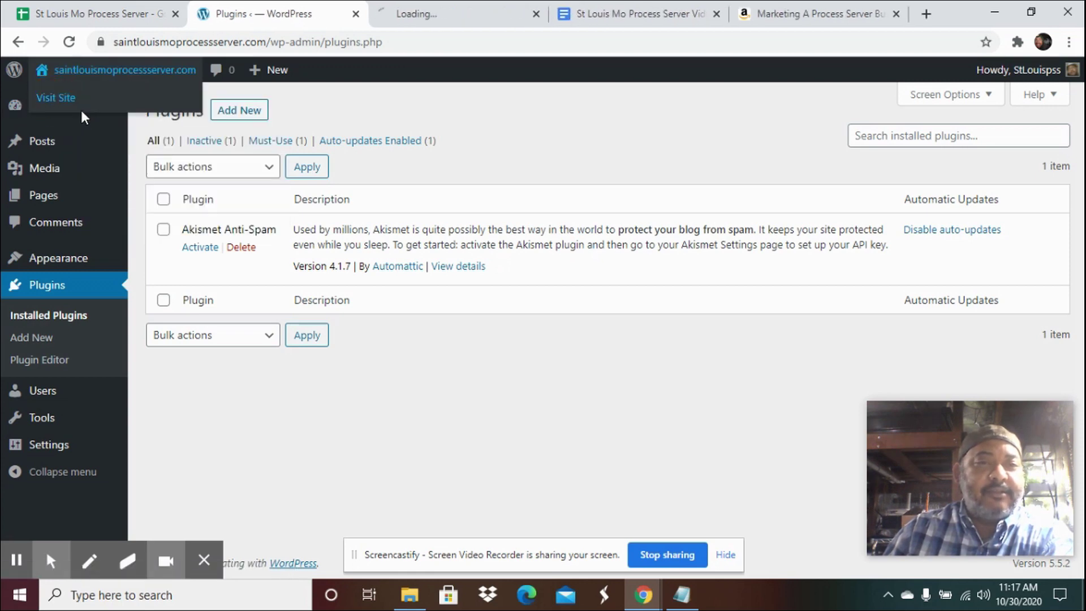
left_click(452, 13)
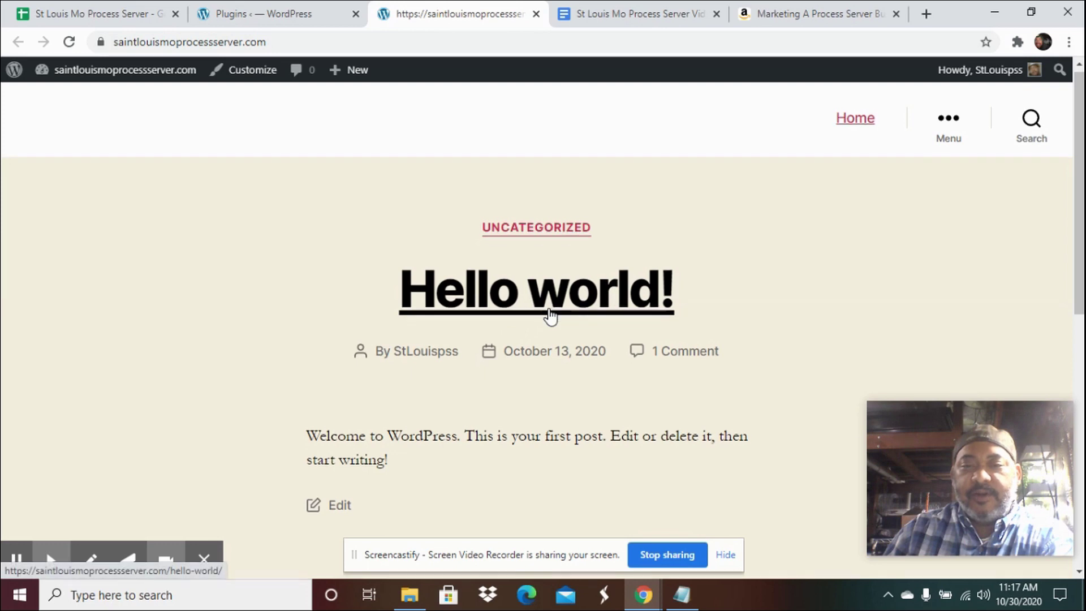
scroll(552, 315, "down", 1)
scroll(558, 273, "up", 1)
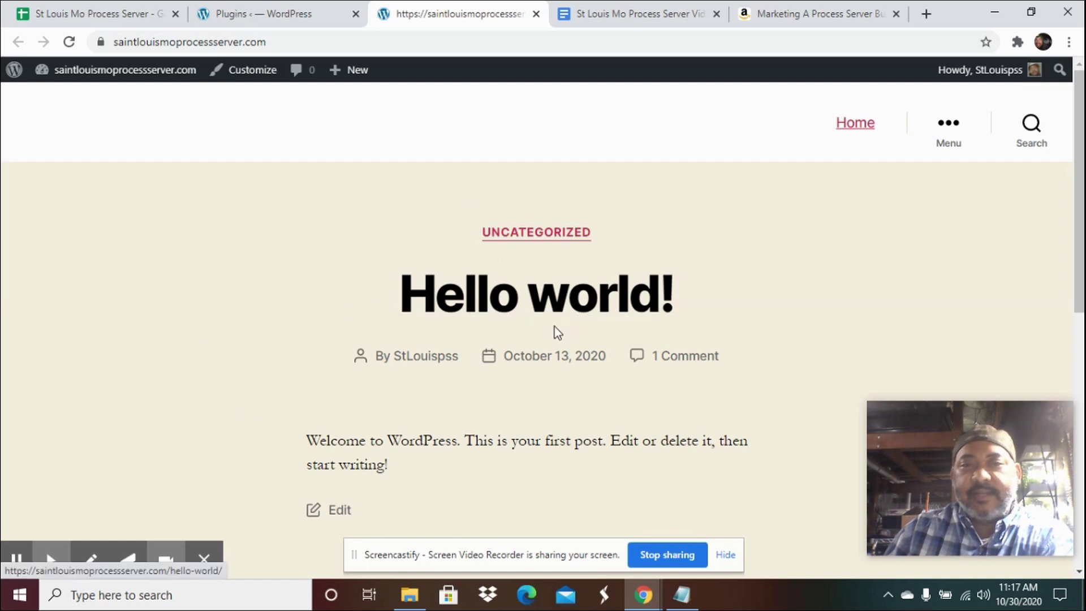
left_click(257, 16)
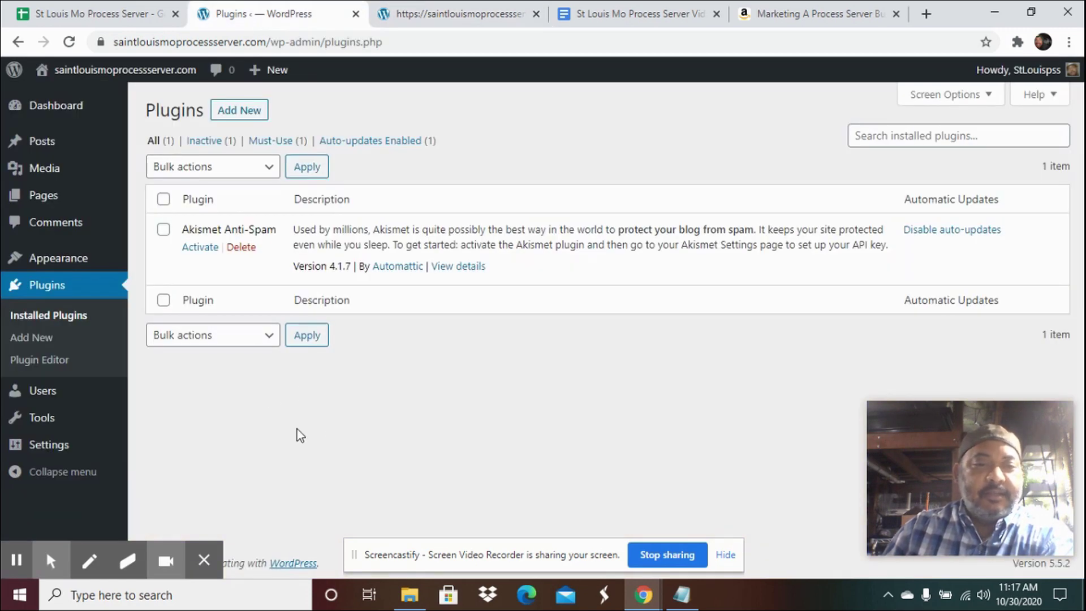
Step: Look up Classic Editor in the plan's plugin list and install it from Add Plugins
left_click(245, 111)
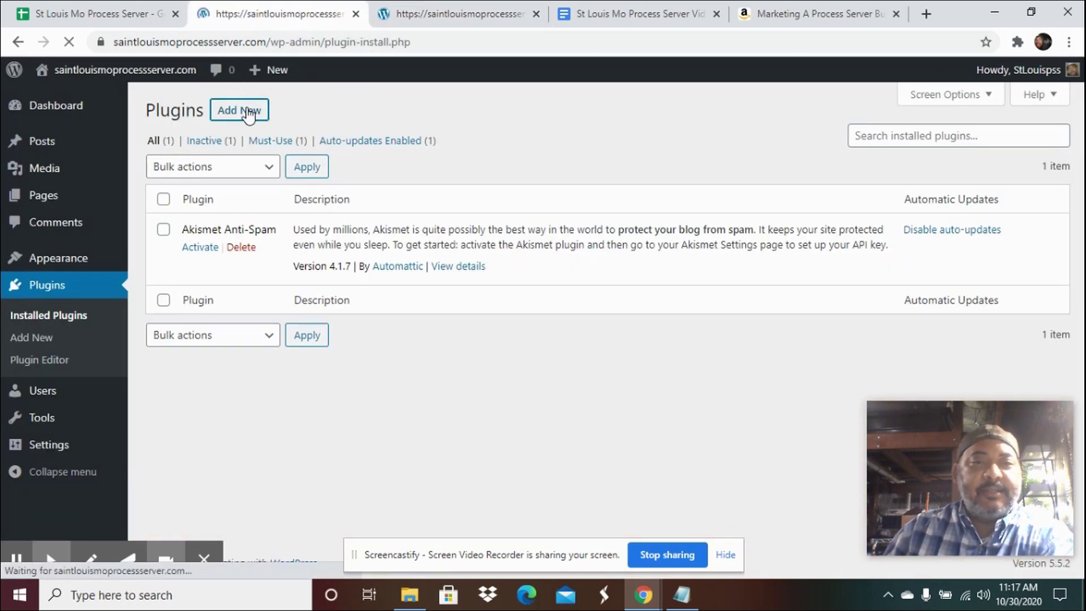
left_click(625, 17)
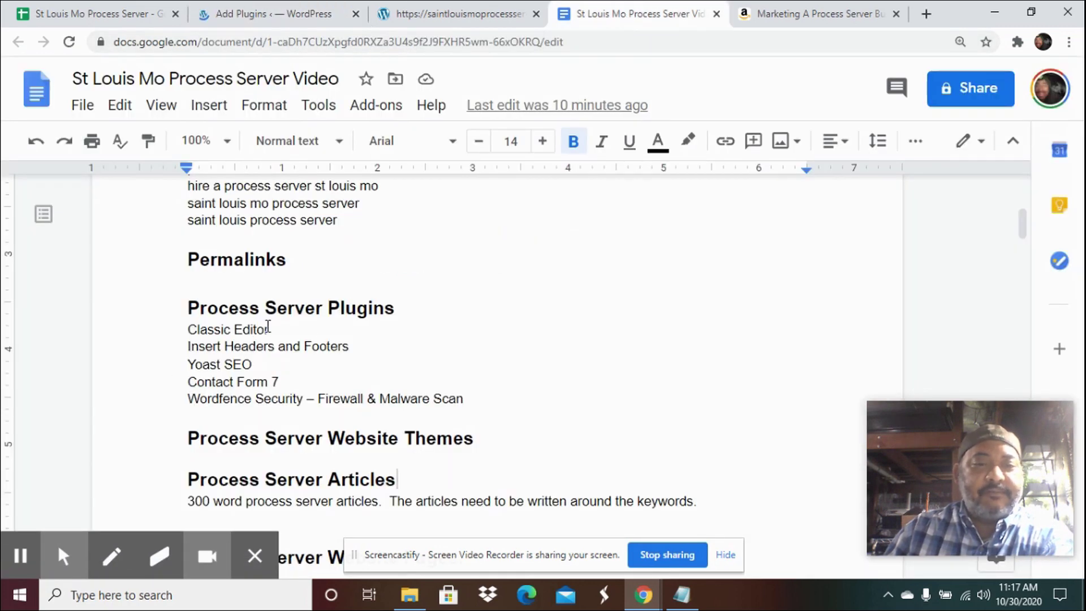
left_click_drag(268, 328, 188, 330)
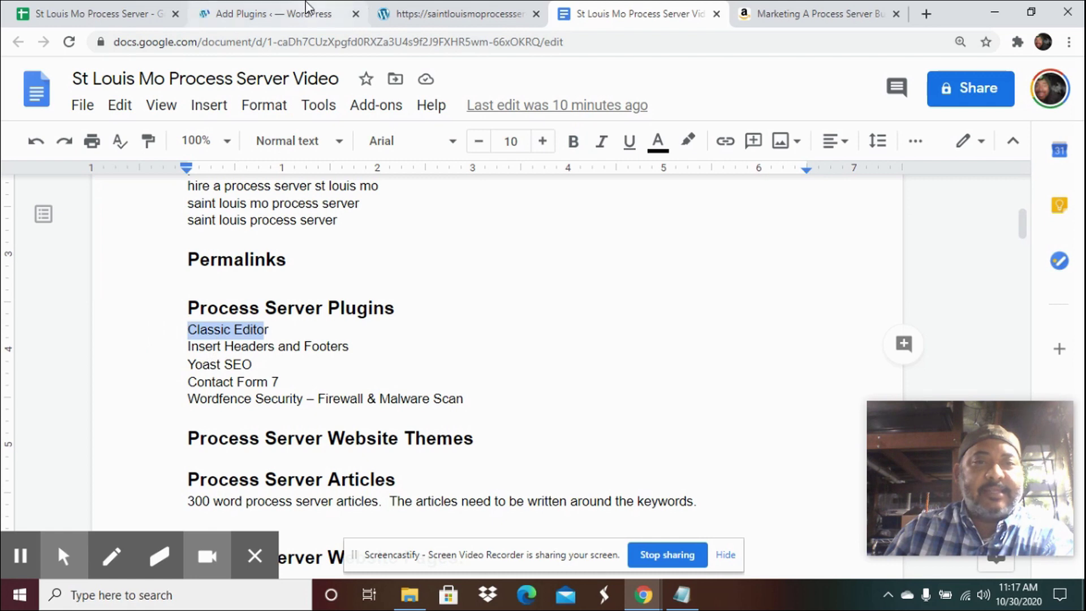
left_click(249, 19)
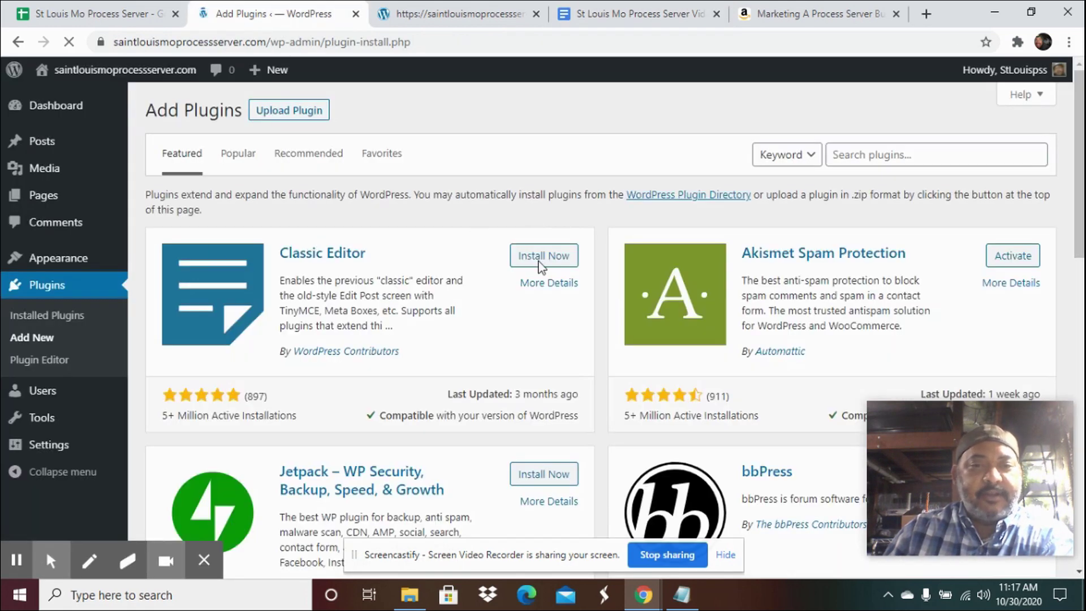
left_click(553, 259)
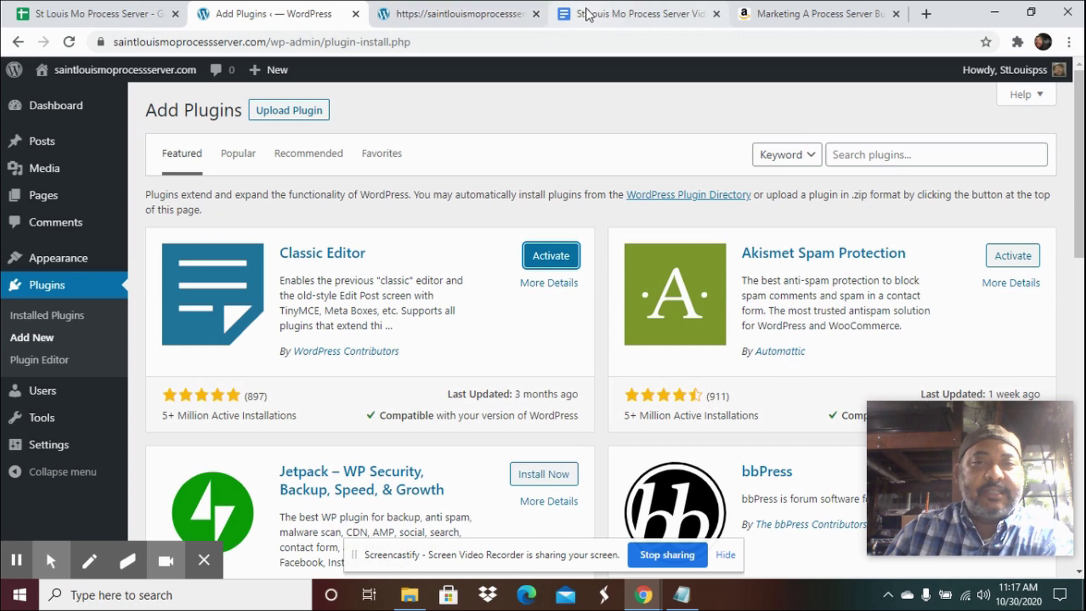
Step: Copy 'Insert Headers and Footers' from the plan, search for it, and install it
left_click(617, 13)
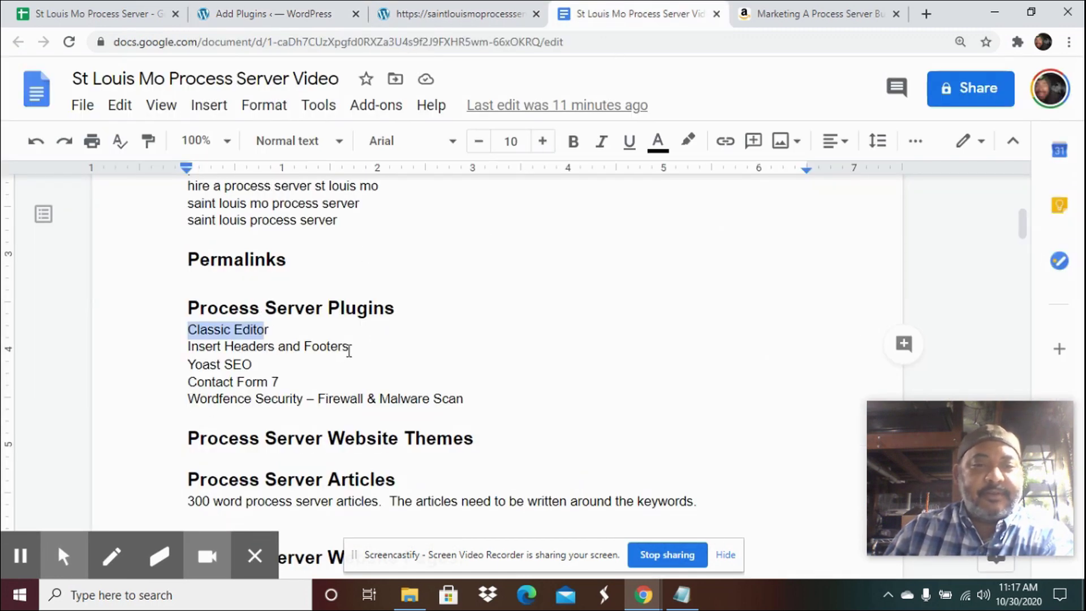
left_click_drag(349, 346, 186, 347)
right_click(220, 351)
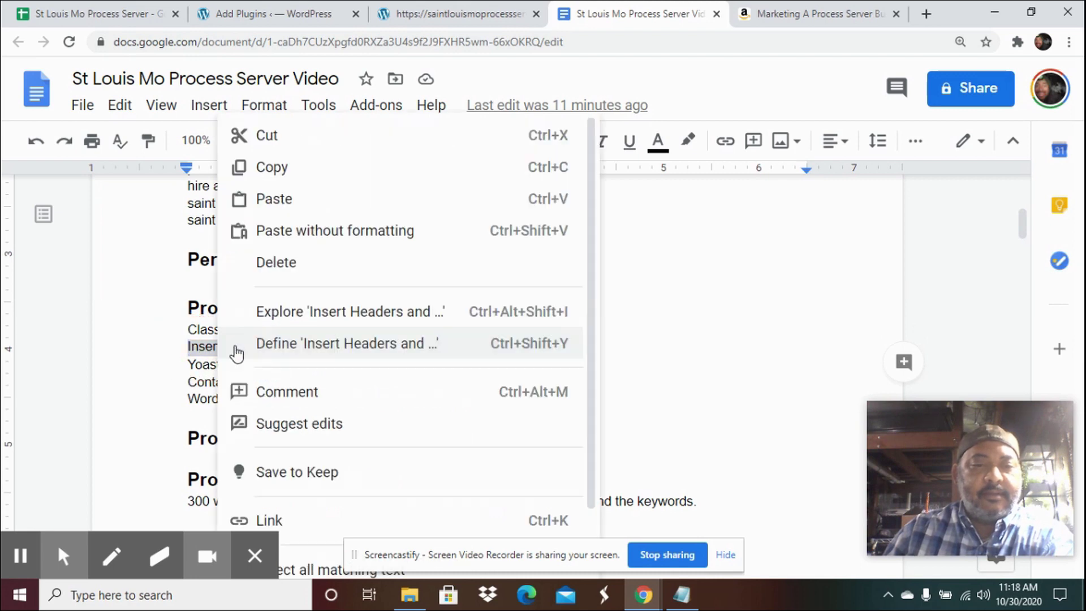
left_click(298, 167)
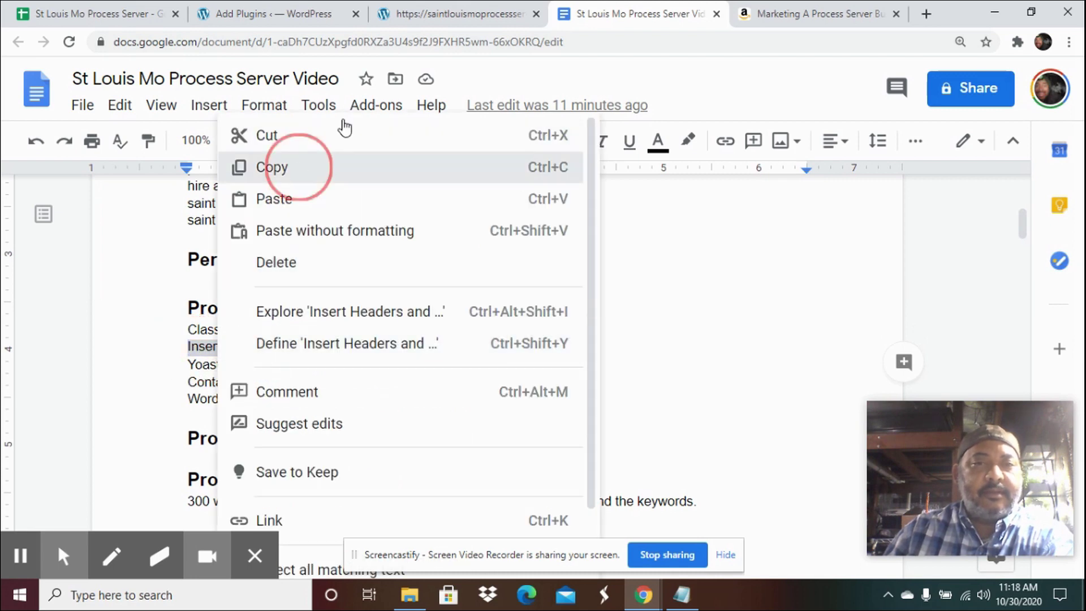
left_click(292, 14)
left_click(871, 158)
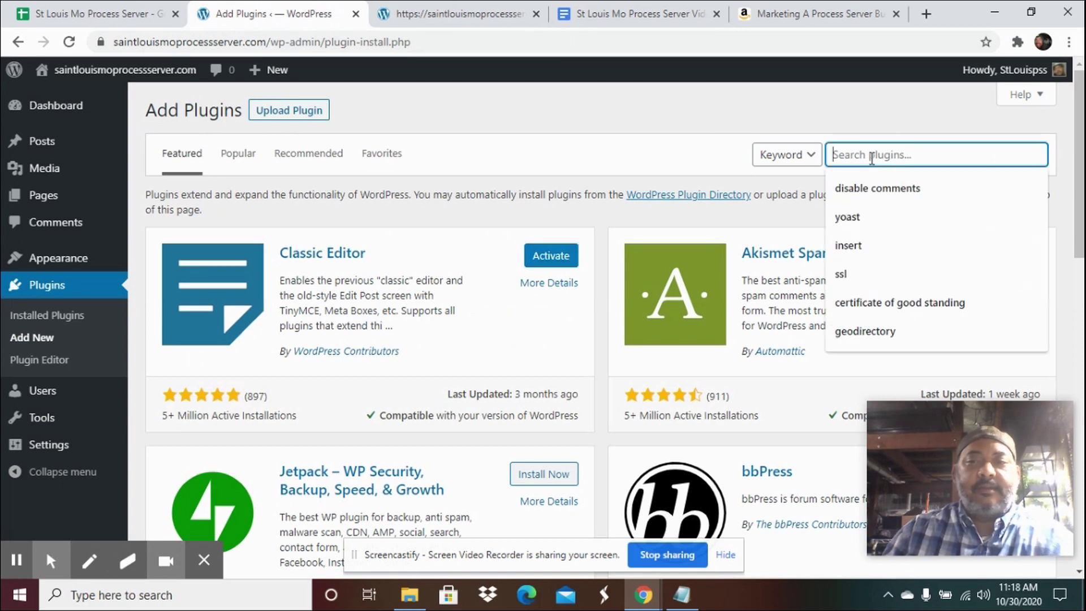
key("ctrl+v")
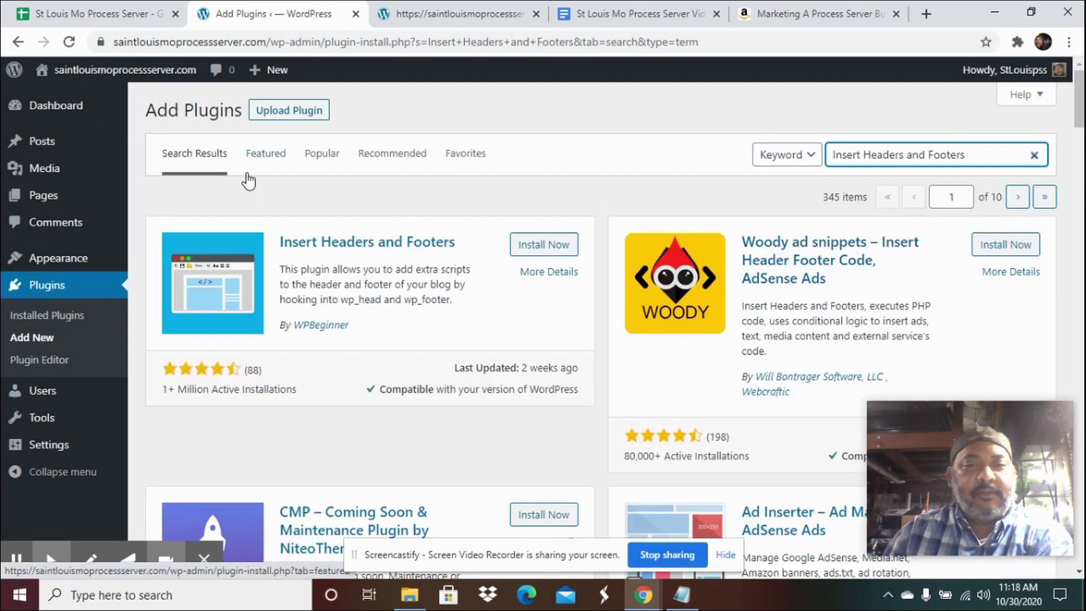
left_click(540, 248)
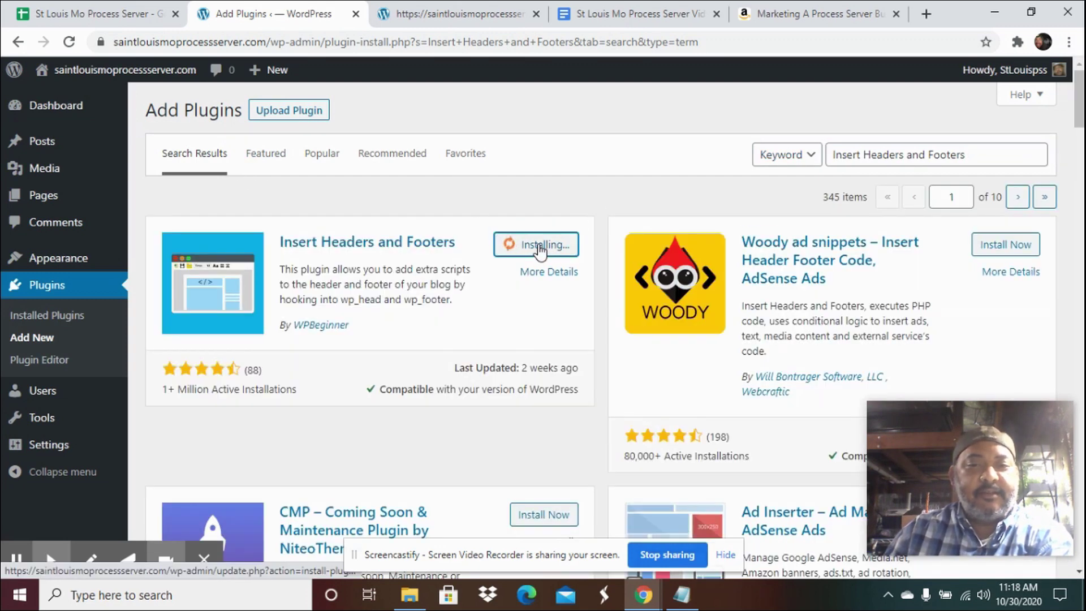
Step: Search the plugin directory for 'Yoast SEO' and install it
left_click(628, 17)
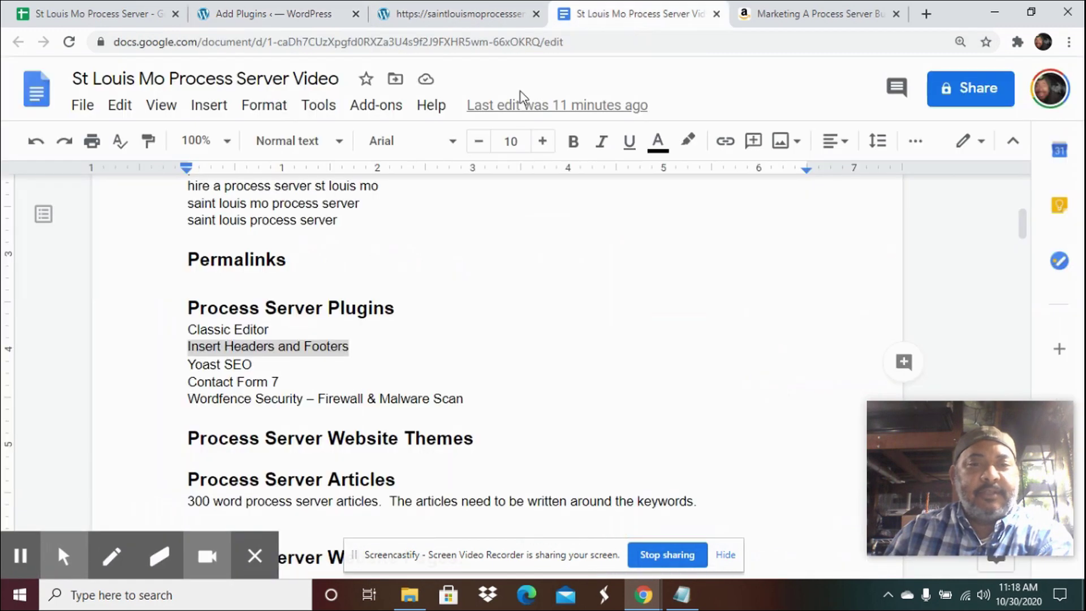
left_click_drag(253, 366, 193, 366)
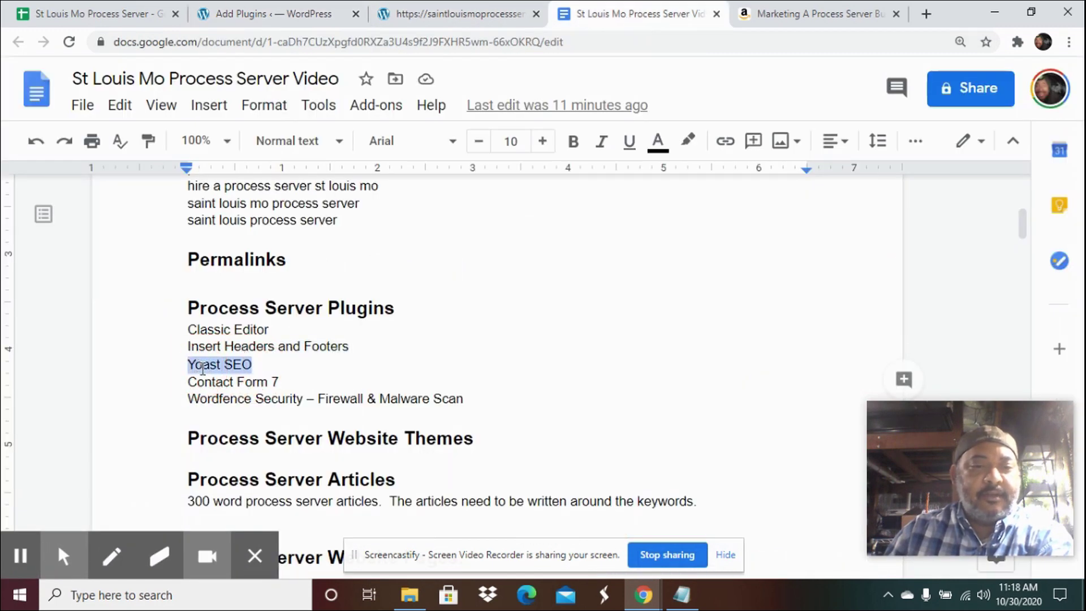
right_click(195, 365)
left_click(264, 168)
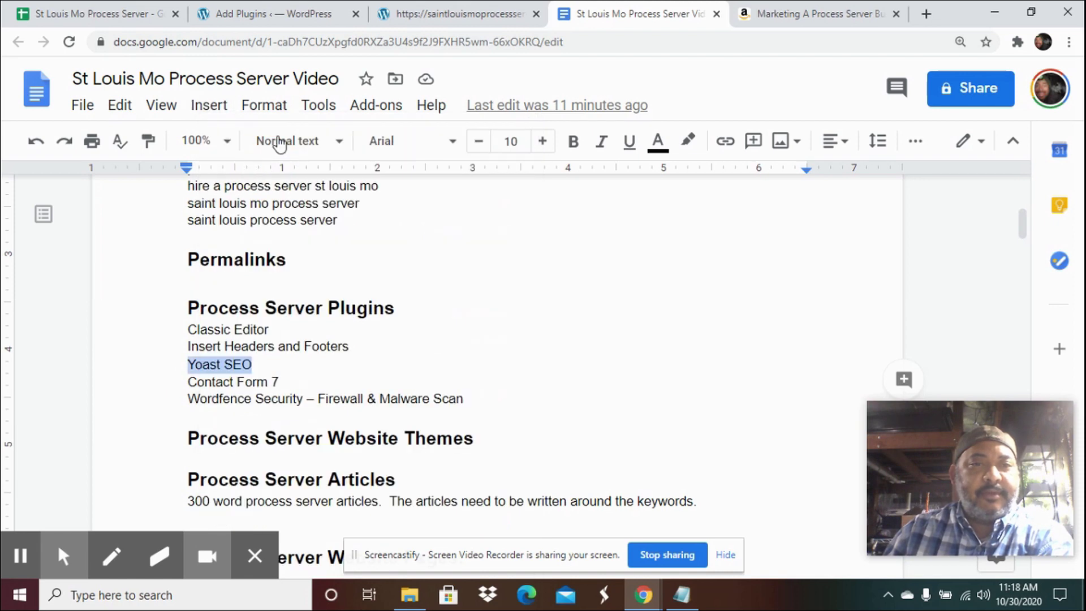
left_click(262, 14)
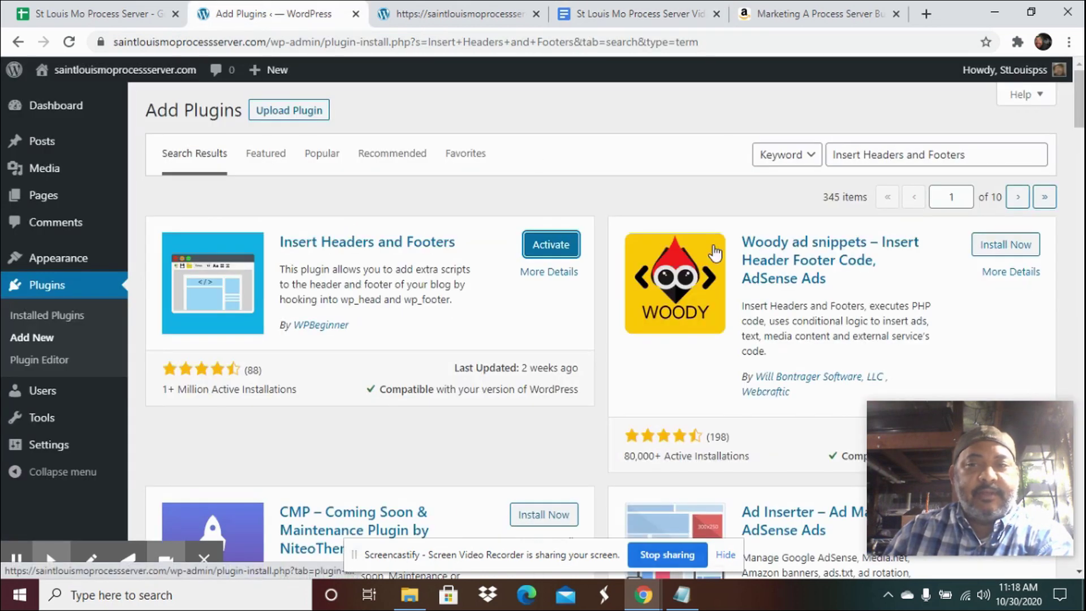
left_click_drag(970, 152, 823, 158)
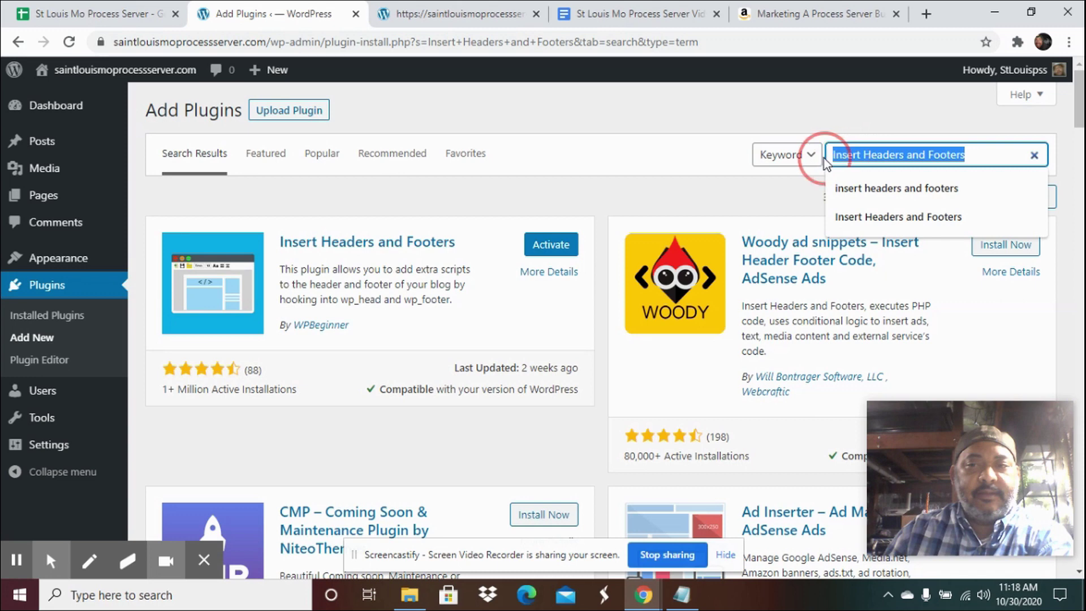
type("Yoast SEO")
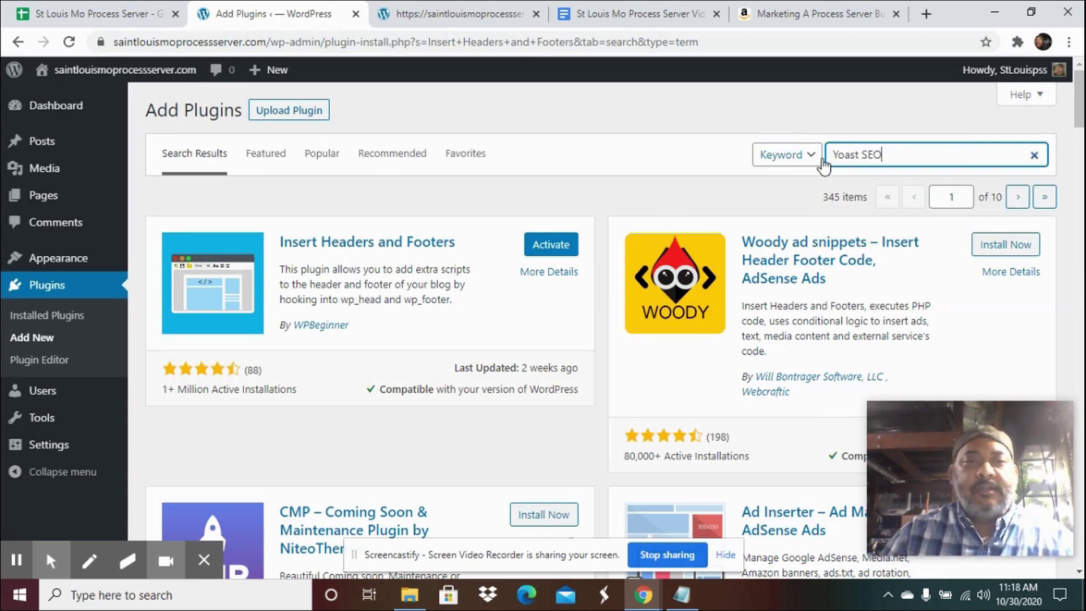
key("Return")
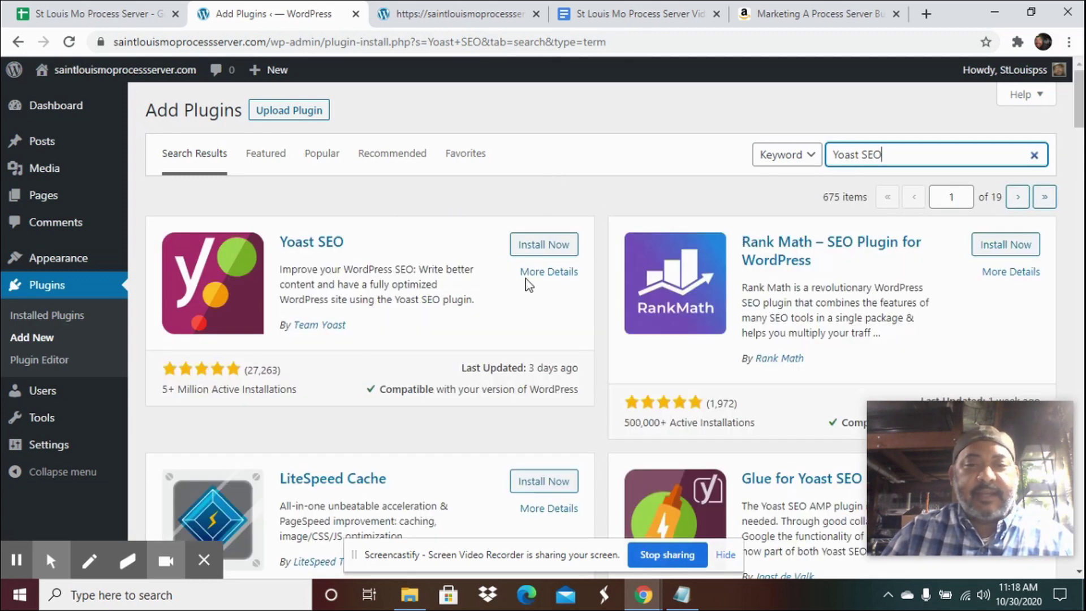
left_click(536, 244)
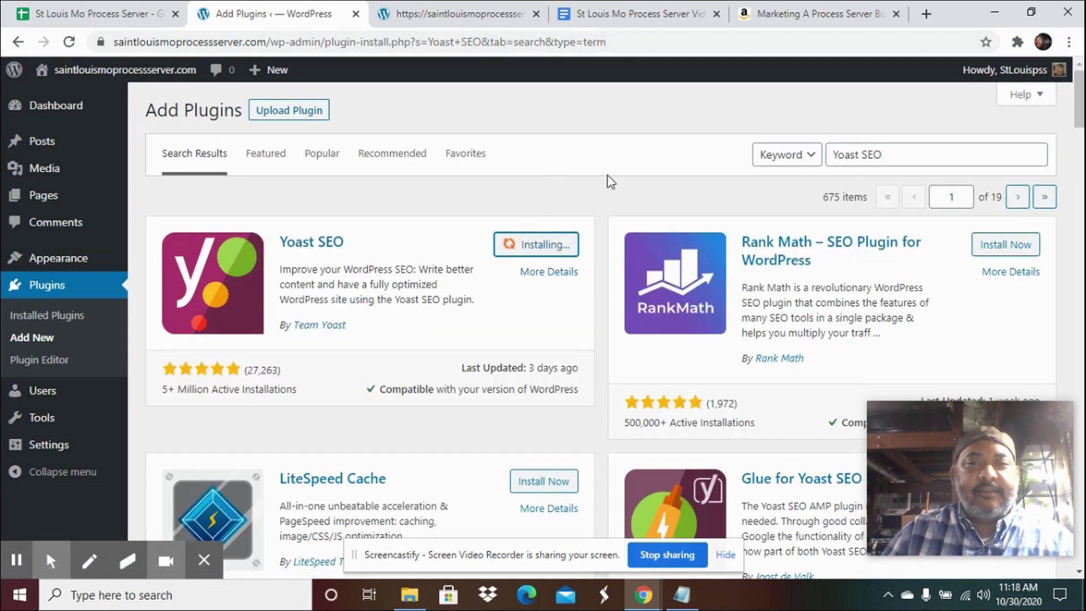
left_click(618, 16)
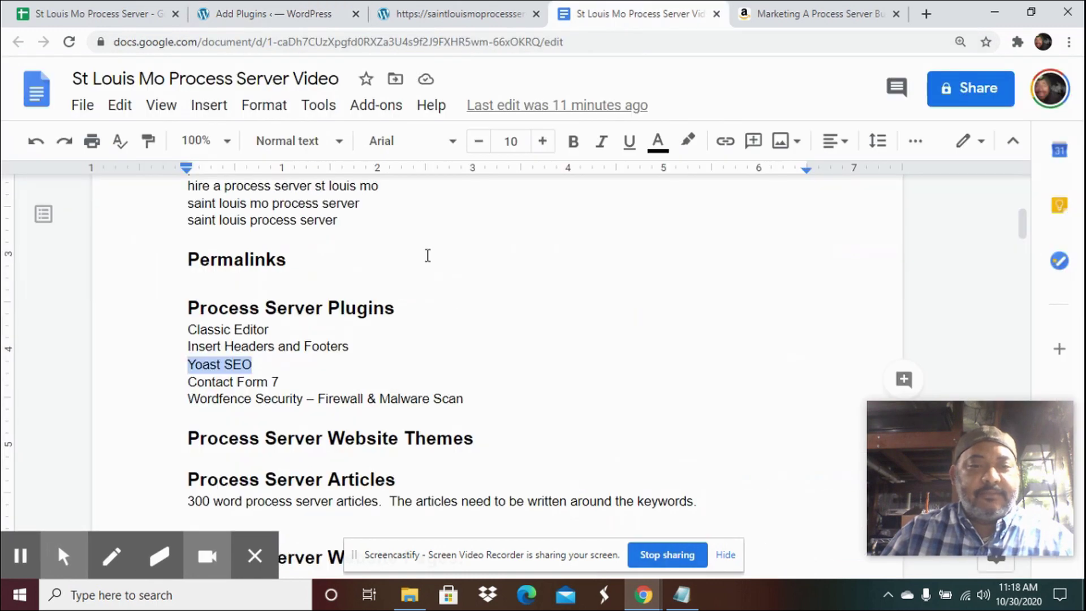
Step: Copy 'Contact Form 7' from the plan into the plugin search and install it
left_click_drag(281, 382, 175, 382)
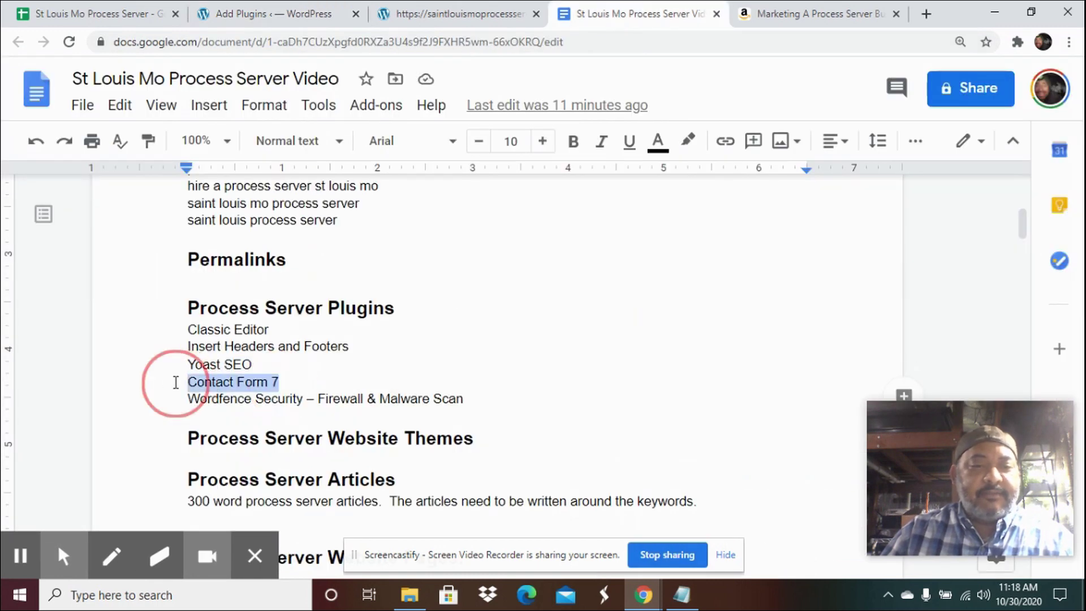
right_click(218, 383)
left_click(270, 167)
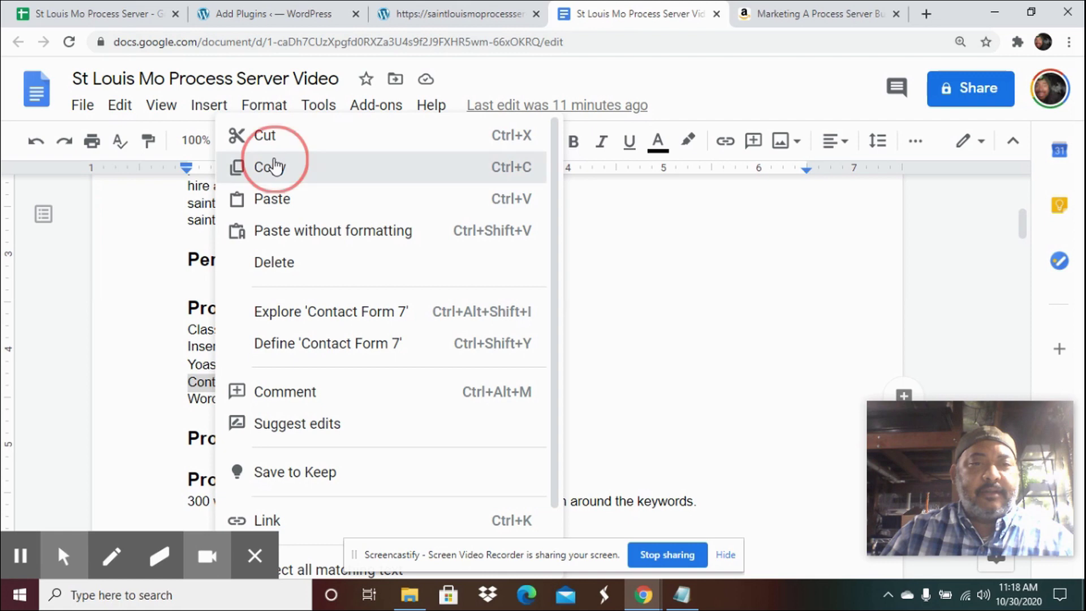
left_click(273, 17)
left_click_drag(911, 154, 825, 155)
key("ctrl+v")
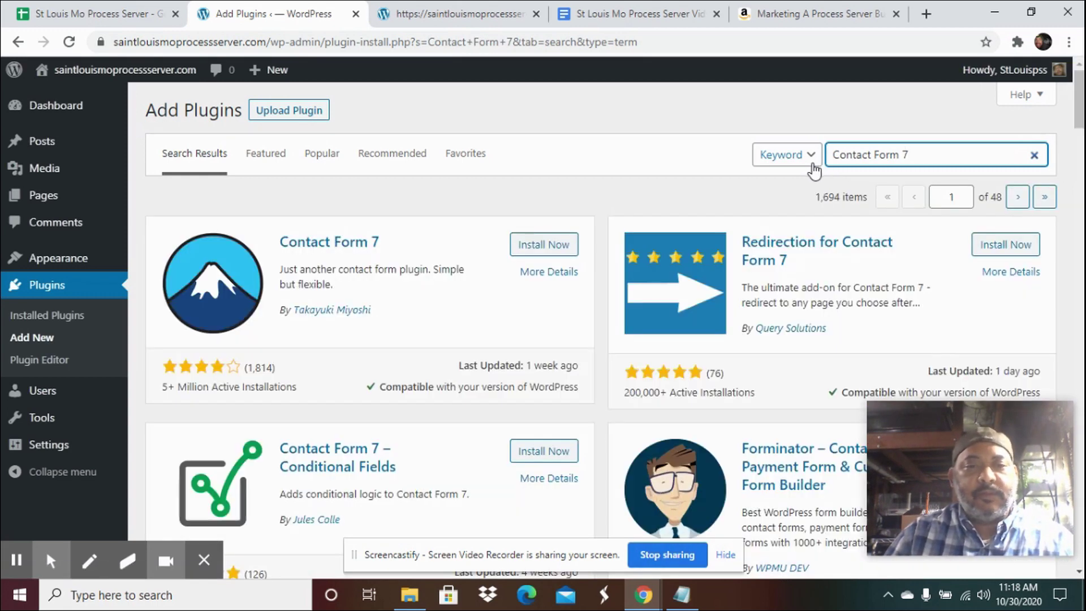
left_click(551, 246)
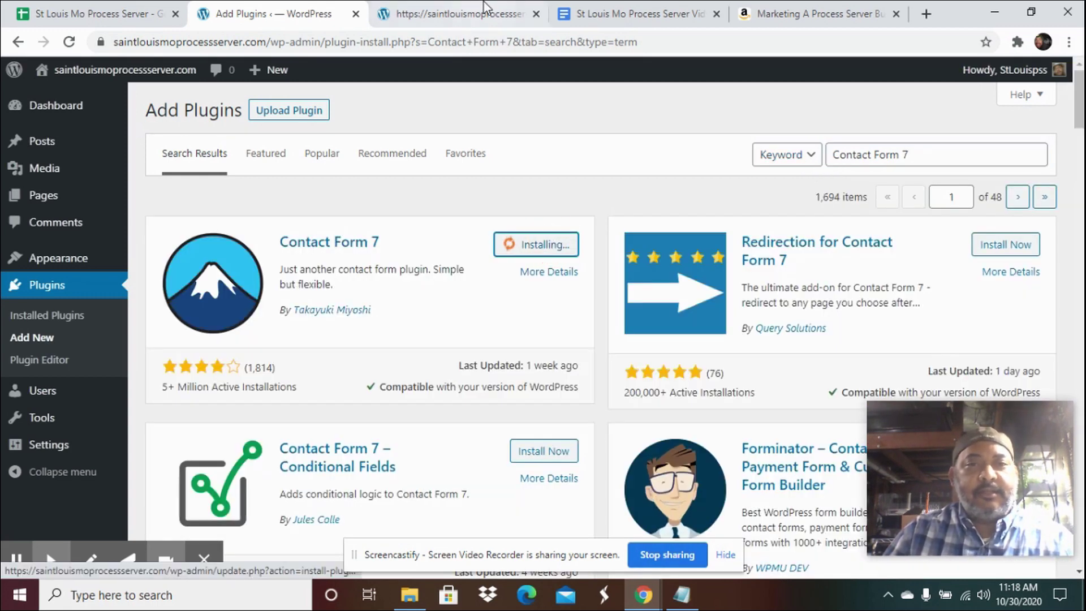
Step: Search for 'Wordfence Security' using the plan's name and install it
left_click(598, 17)
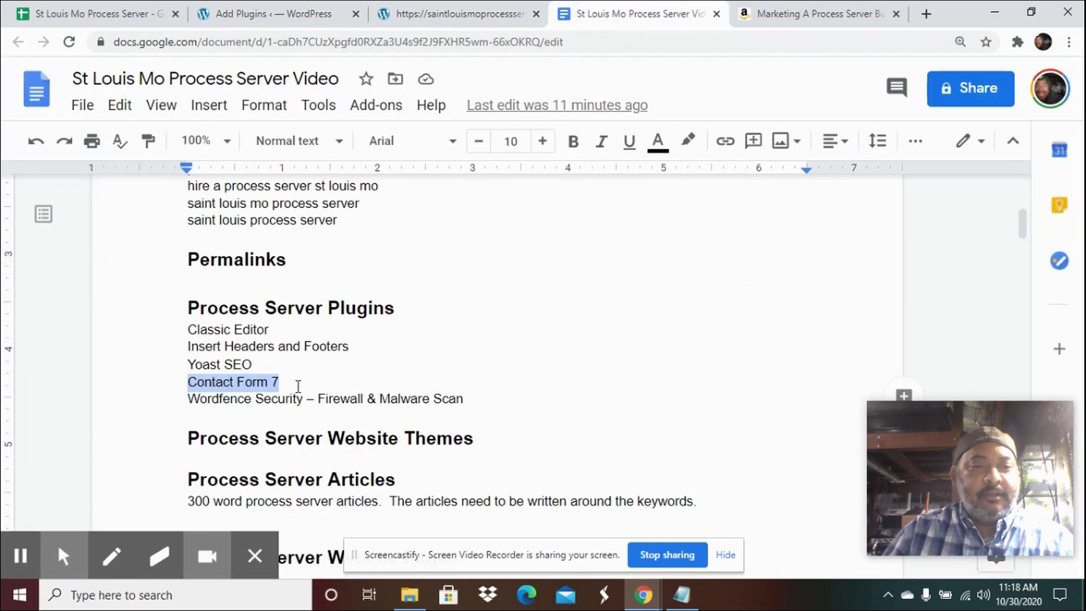
left_click_drag(302, 399, 184, 407)
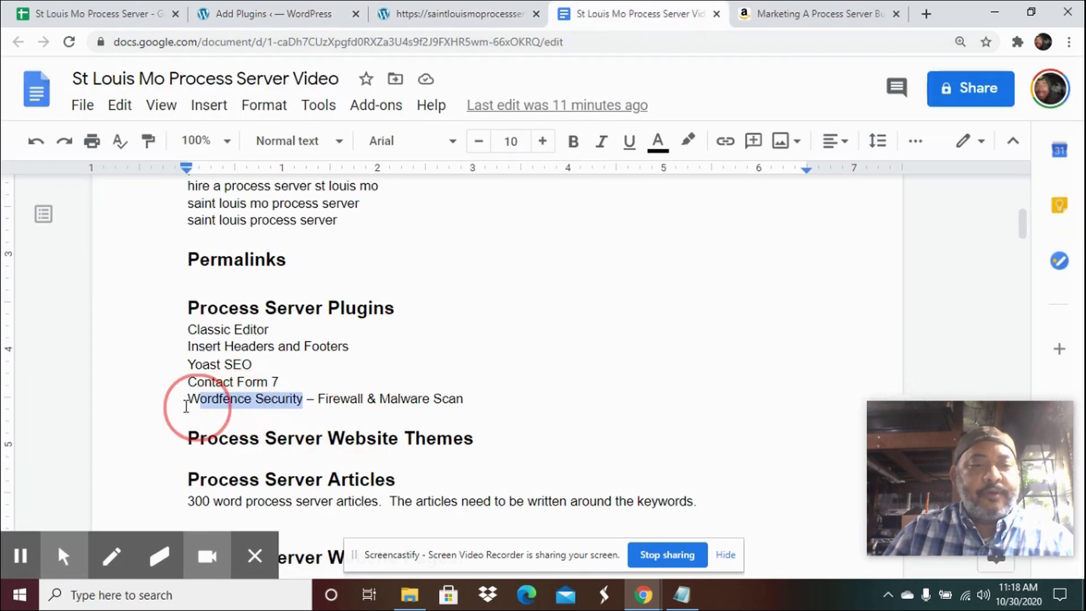
right_click(234, 400)
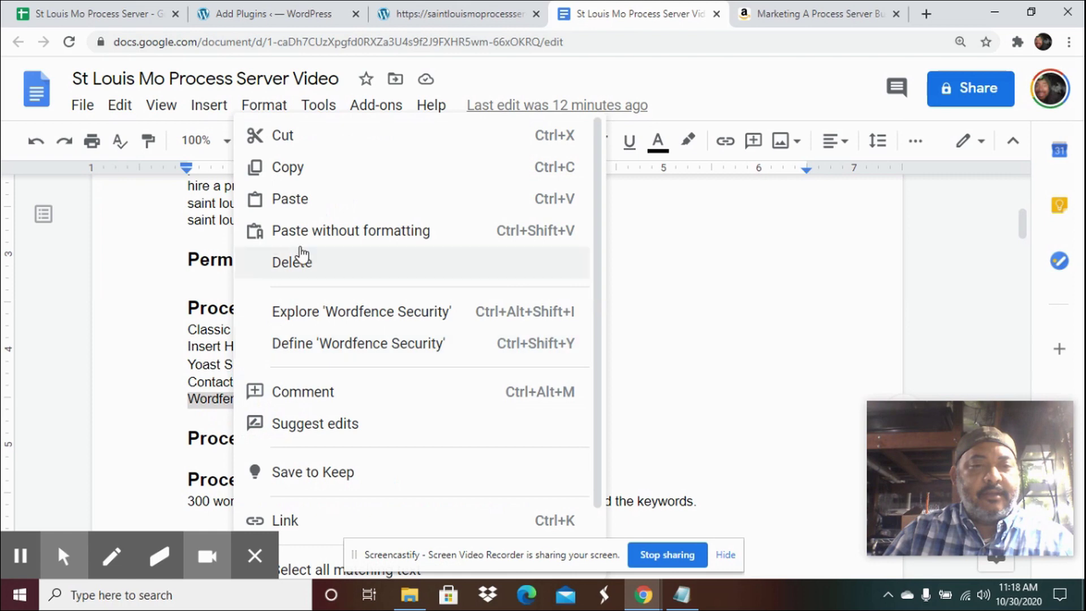
left_click(304, 169)
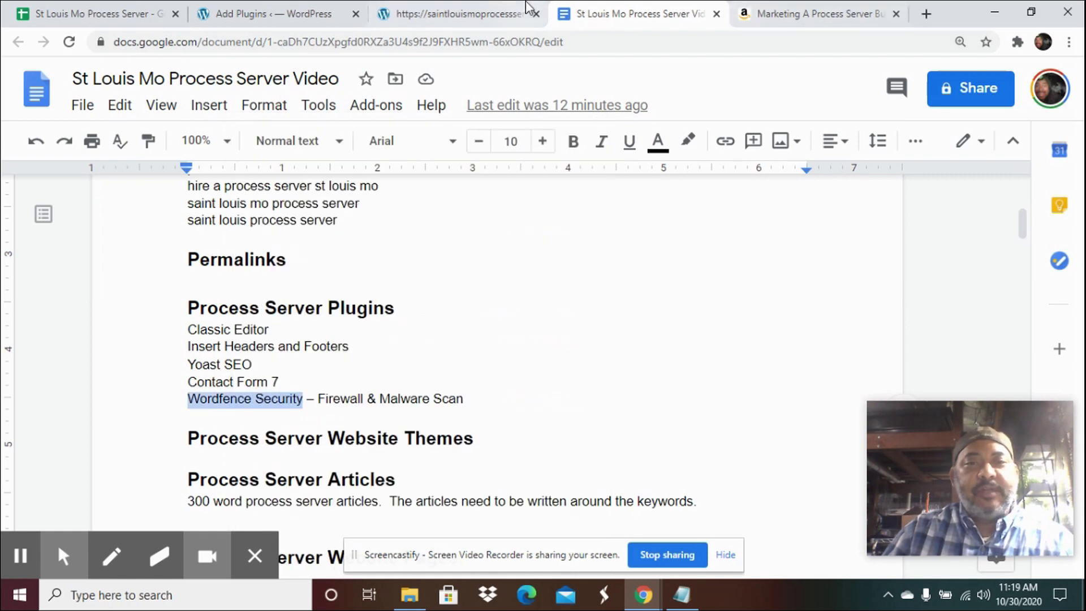
left_click(247, 16)
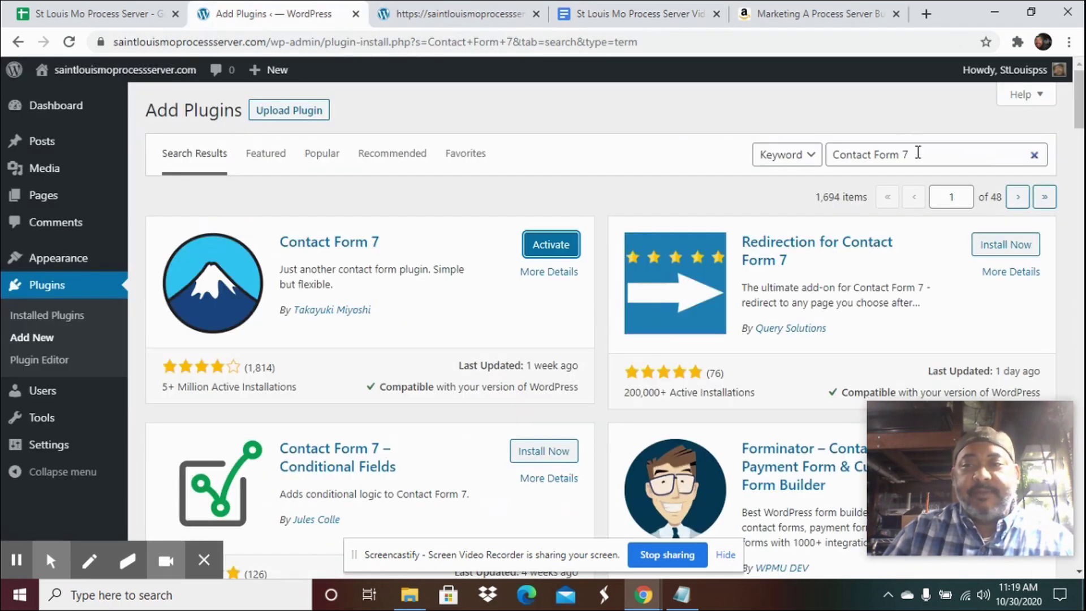
left_click(916, 151)
key("ctrl+a")
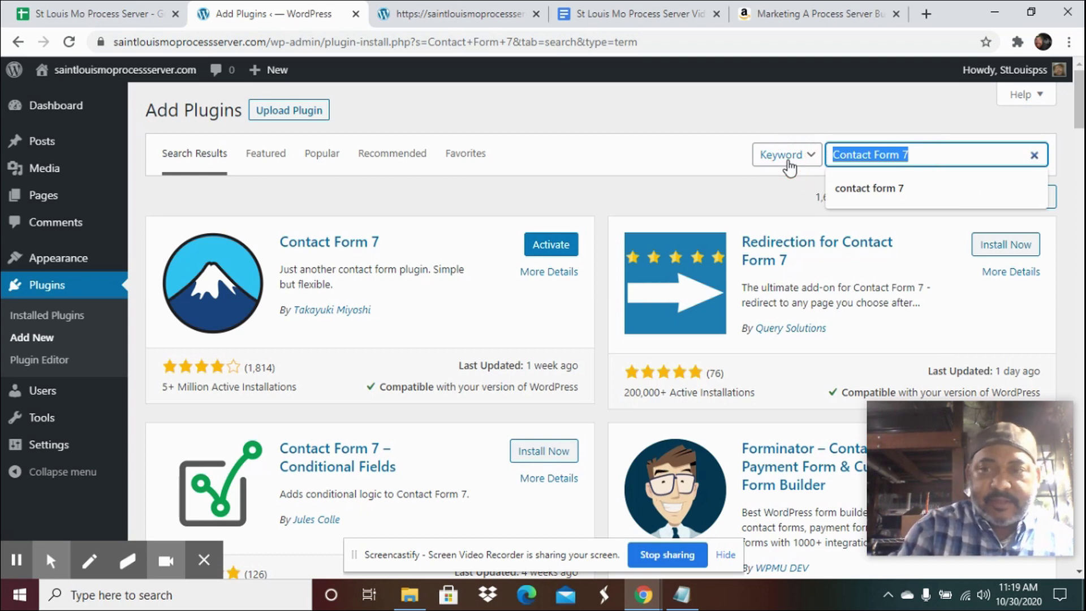
key("ctrl+v")
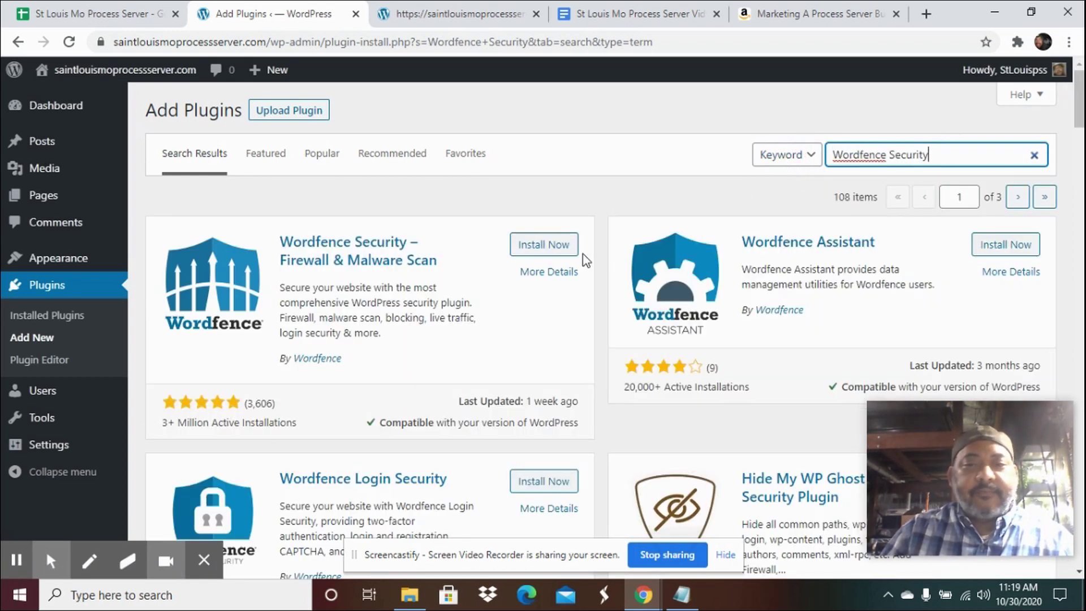
left_click(542, 245)
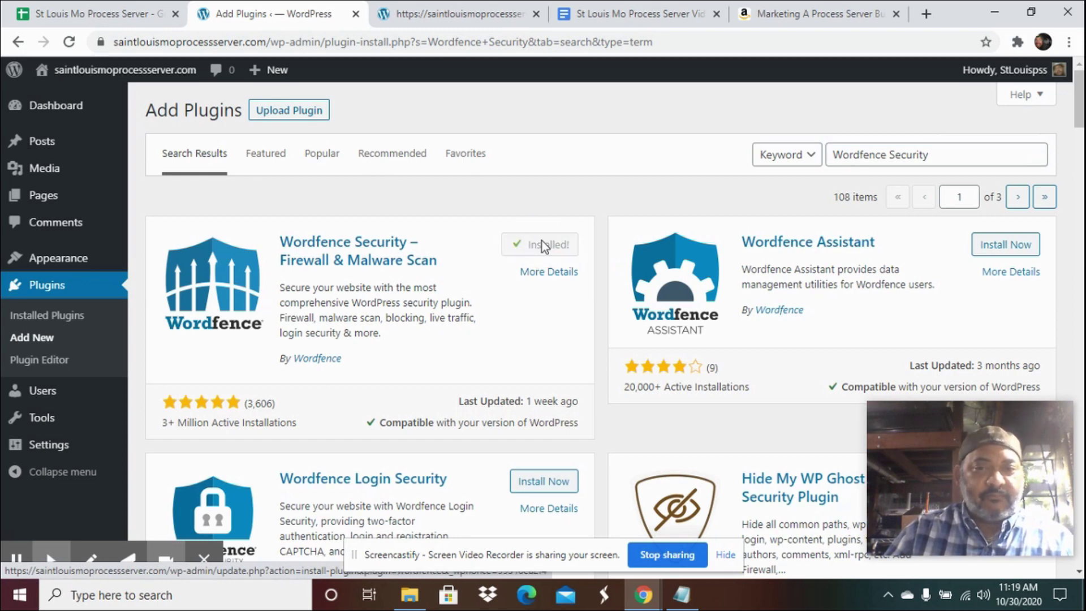
left_click(628, 13)
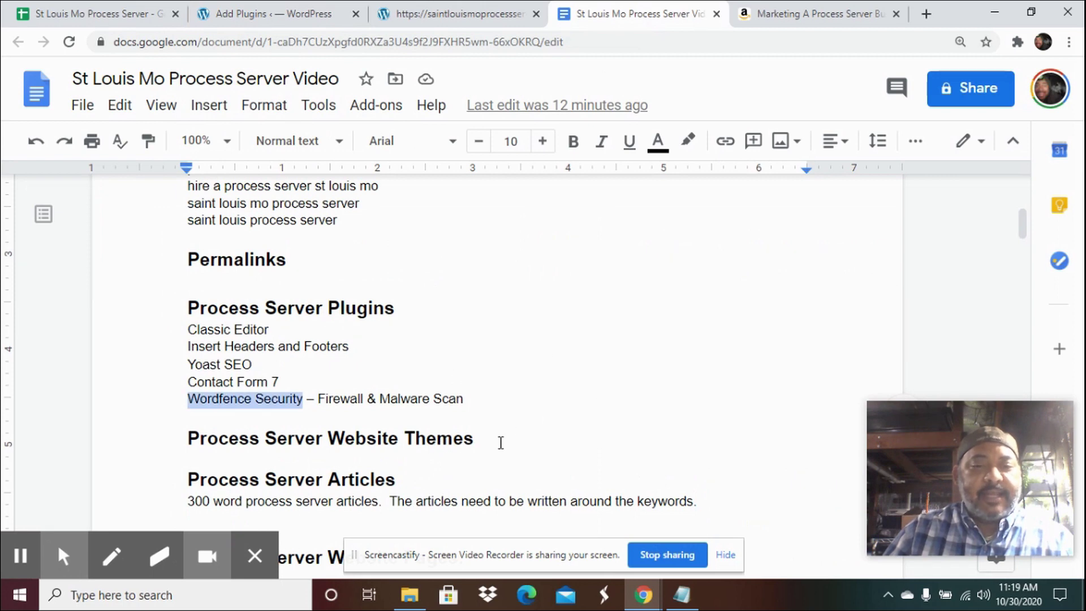
left_click(500, 443)
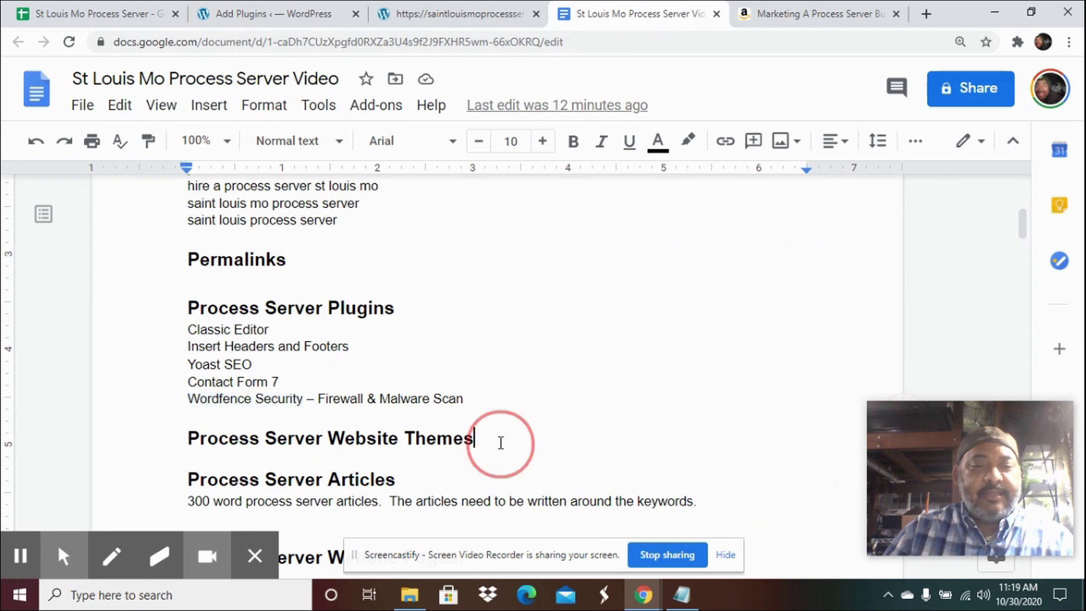
left_click(275, 21)
Step: Open the installed themes list and live-preview the Twenty Nineteen theme
mouse_move(58, 263)
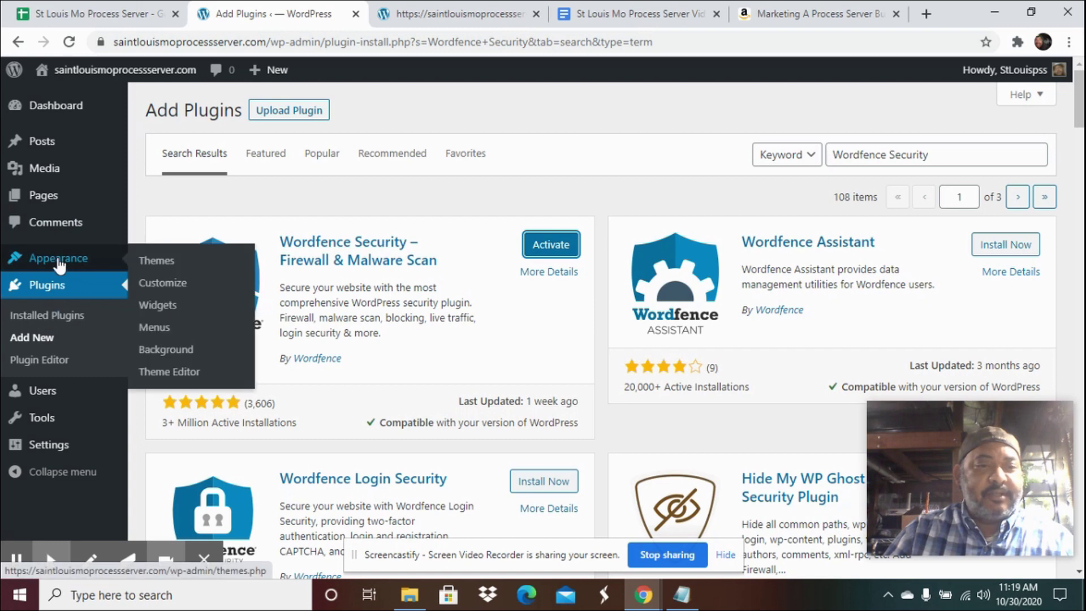
left_click(161, 261)
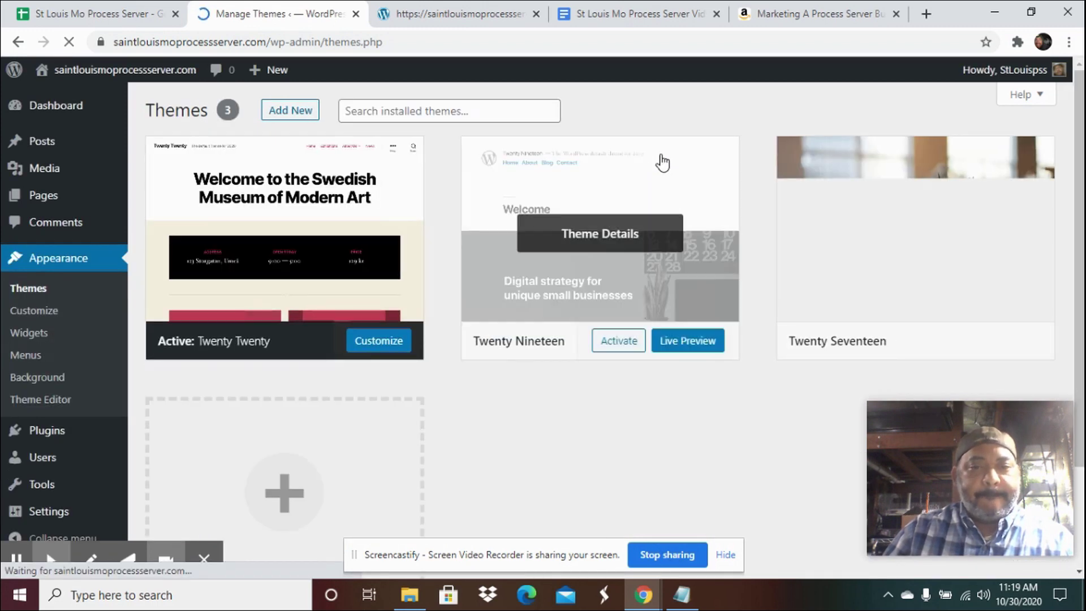
scroll(720, 141, "down", 2)
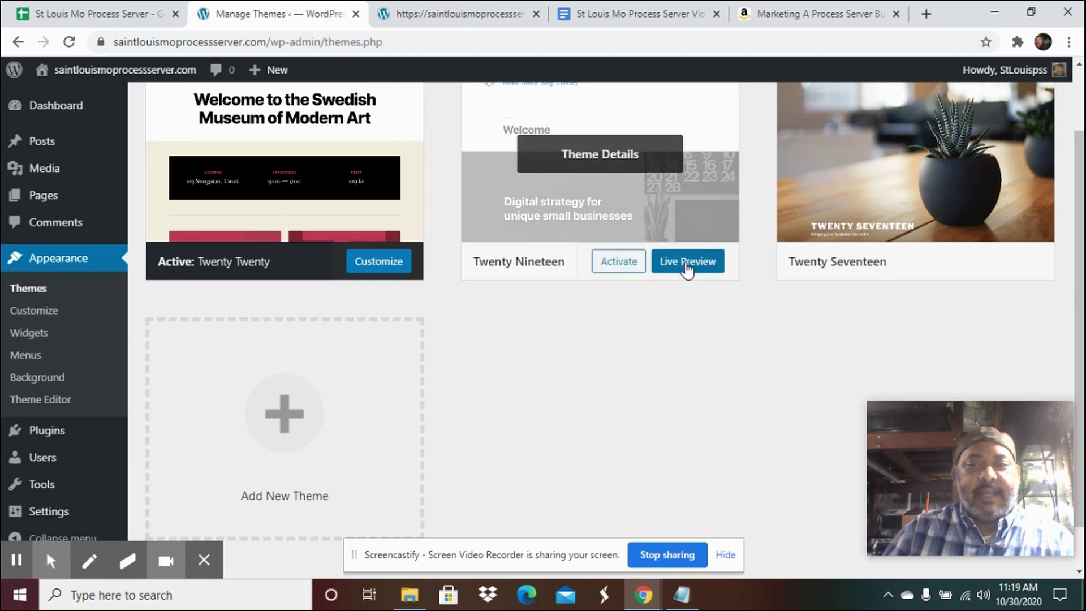
left_click(687, 264)
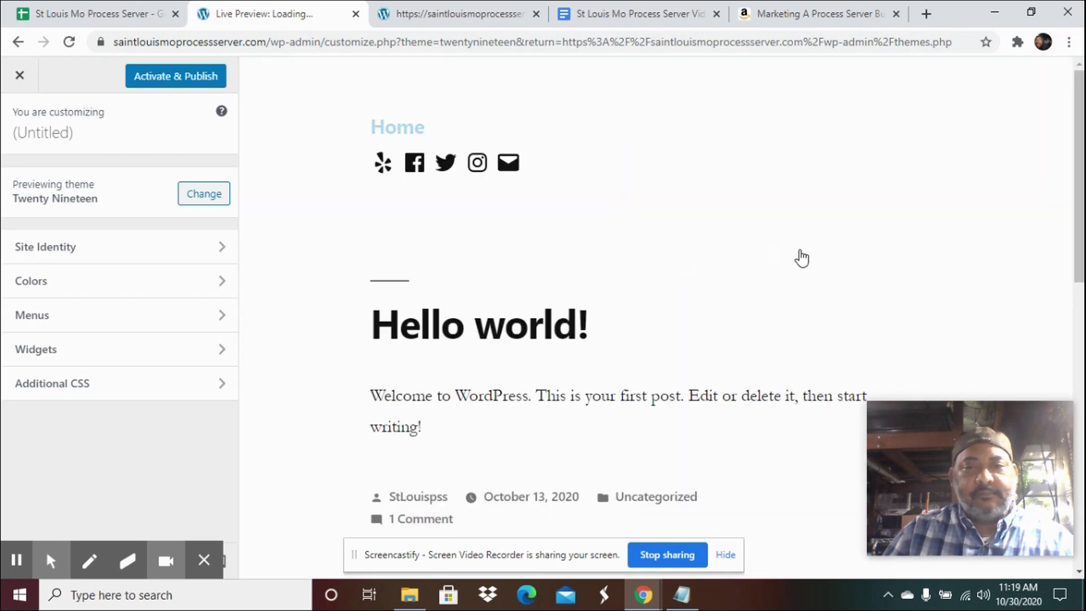
Step: Scroll through the Twenty Nineteen preview, then exit the Customizer without publishing
scroll(827, 258, "down", 4)
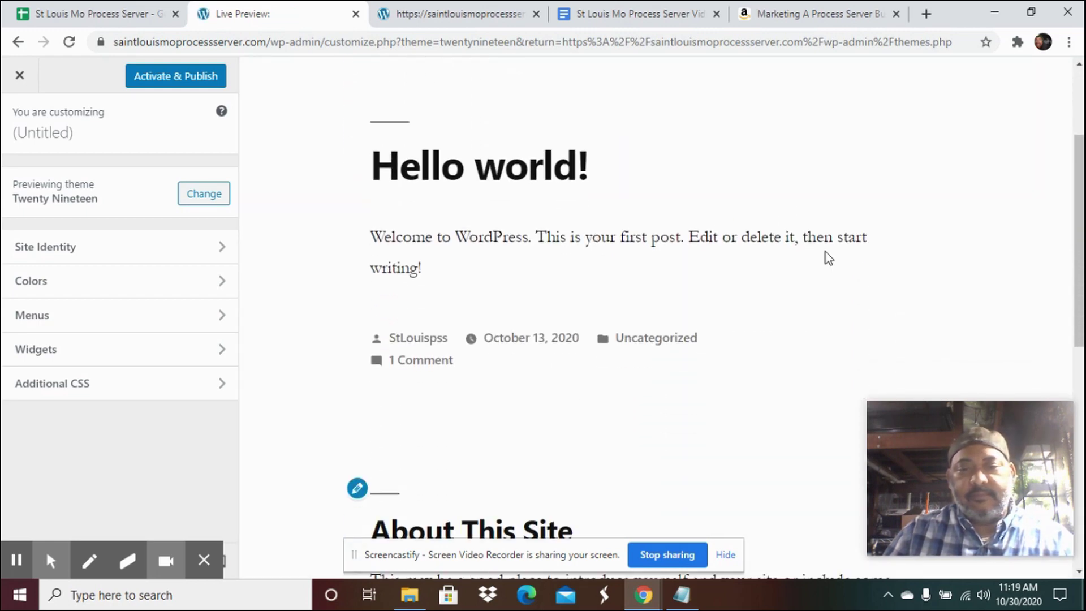
scroll(827, 258, "down", 8)
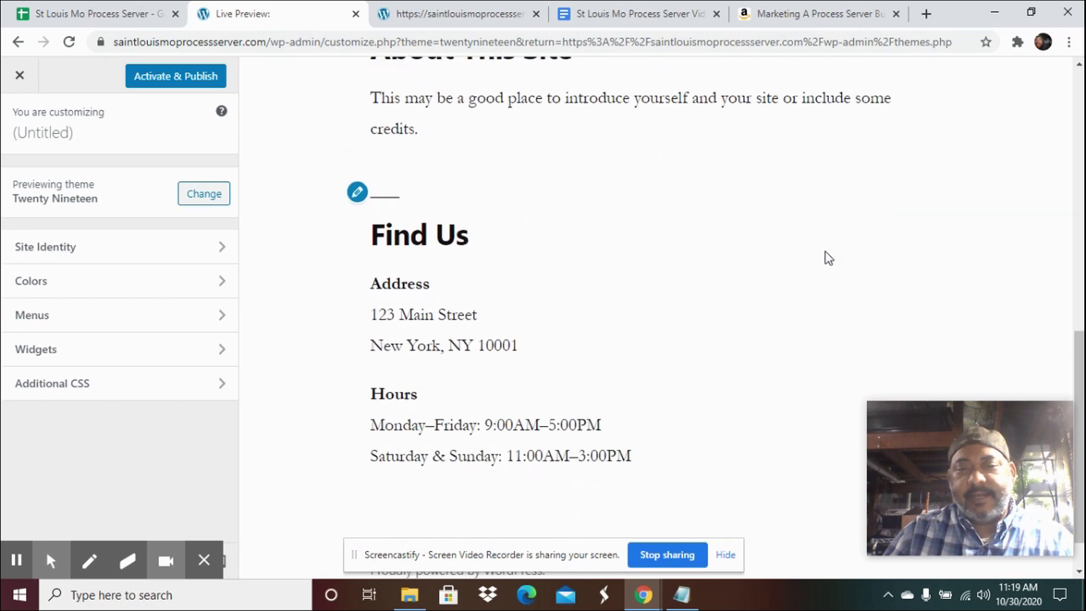
scroll(828, 258, "up", 12)
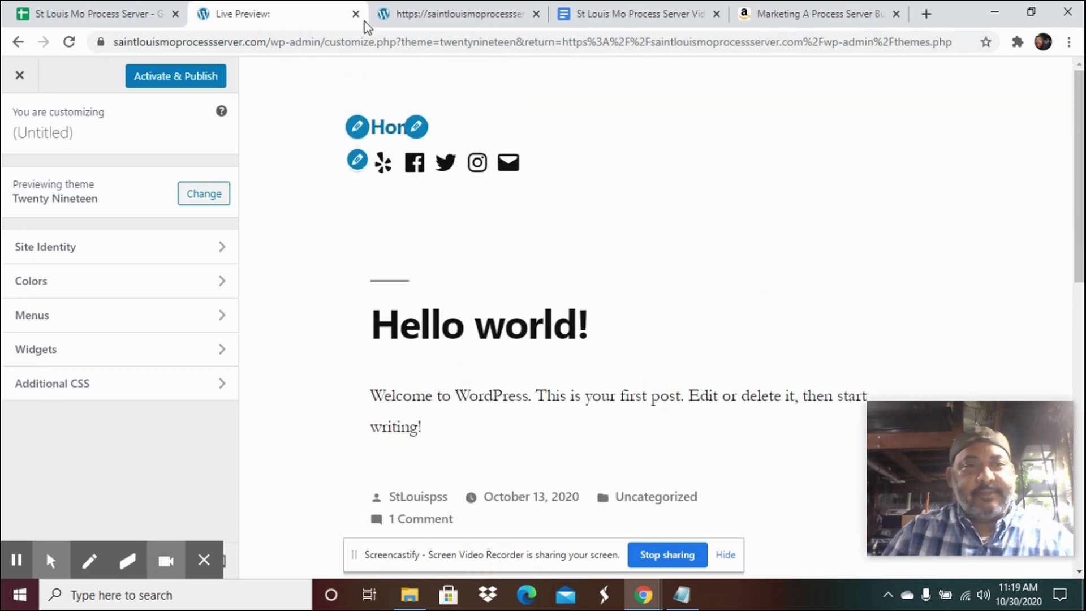
left_click(18, 76)
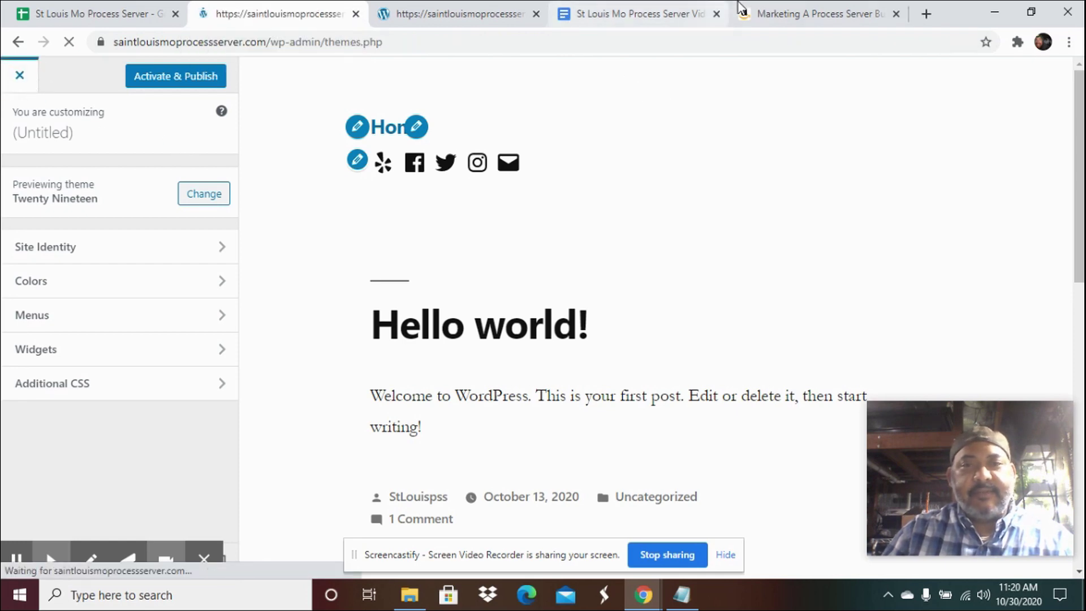
Step: Bring up the St Louis Mo Process Server Video doc and place the cursor after Process Server Articles
left_click(613, 21)
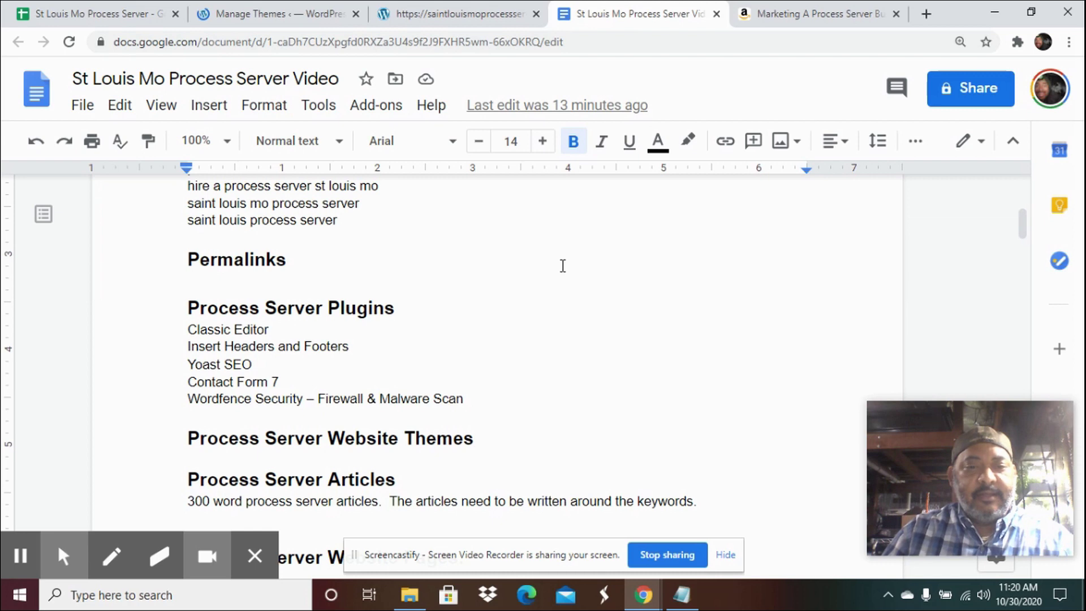
scroll(563, 266, "down", 2)
scroll(563, 265, "down", 3)
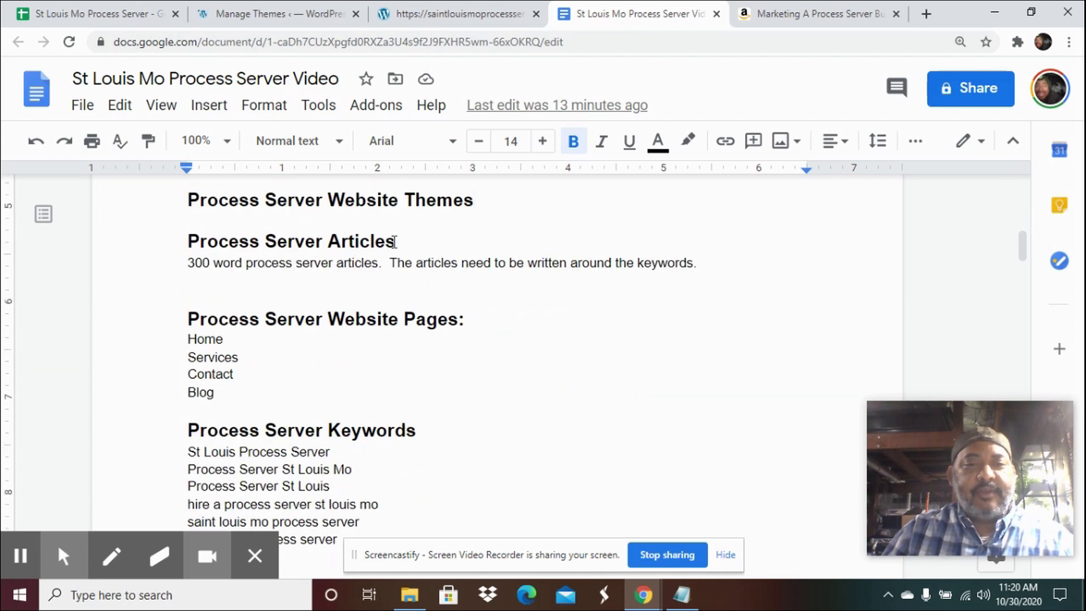
left_click(394, 241)
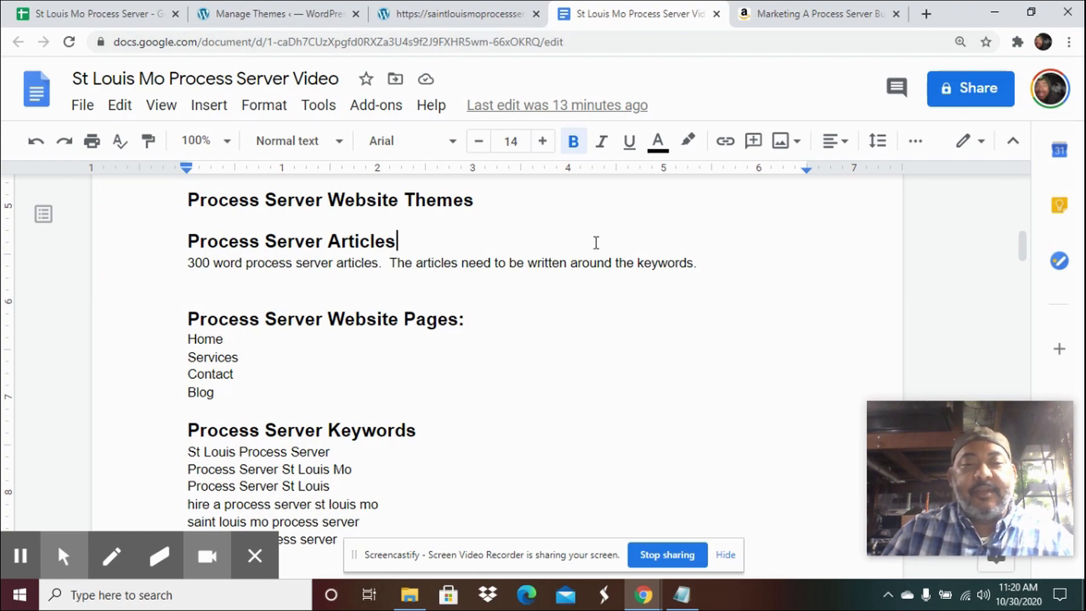
Step: Scroll through the plan, reviewing the 300-word article and Website Pages sections
scroll(595, 243, "up", 10)
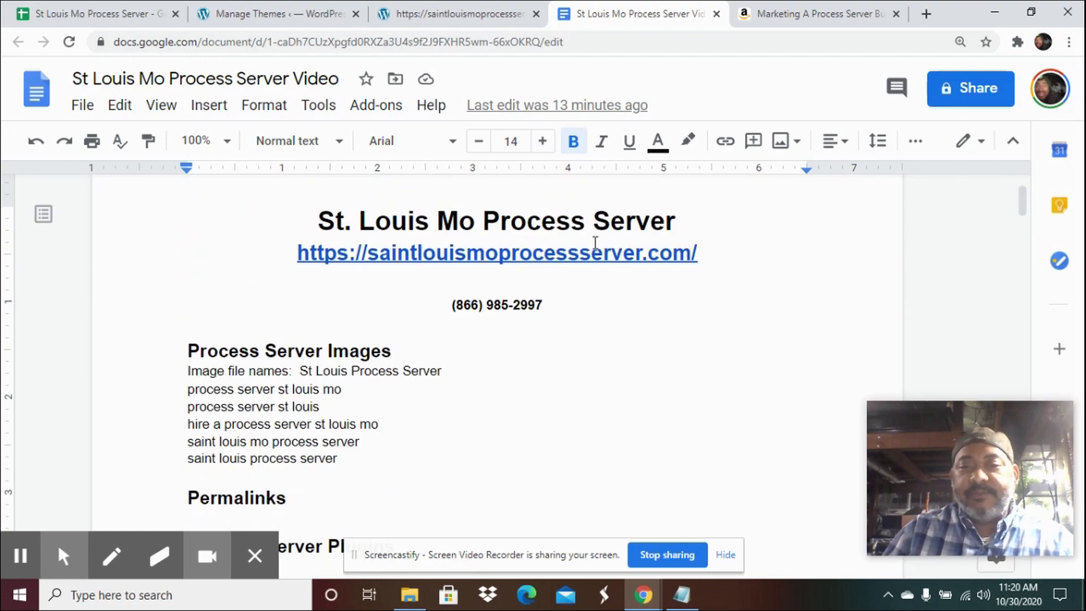
scroll(595, 243, "down", 12)
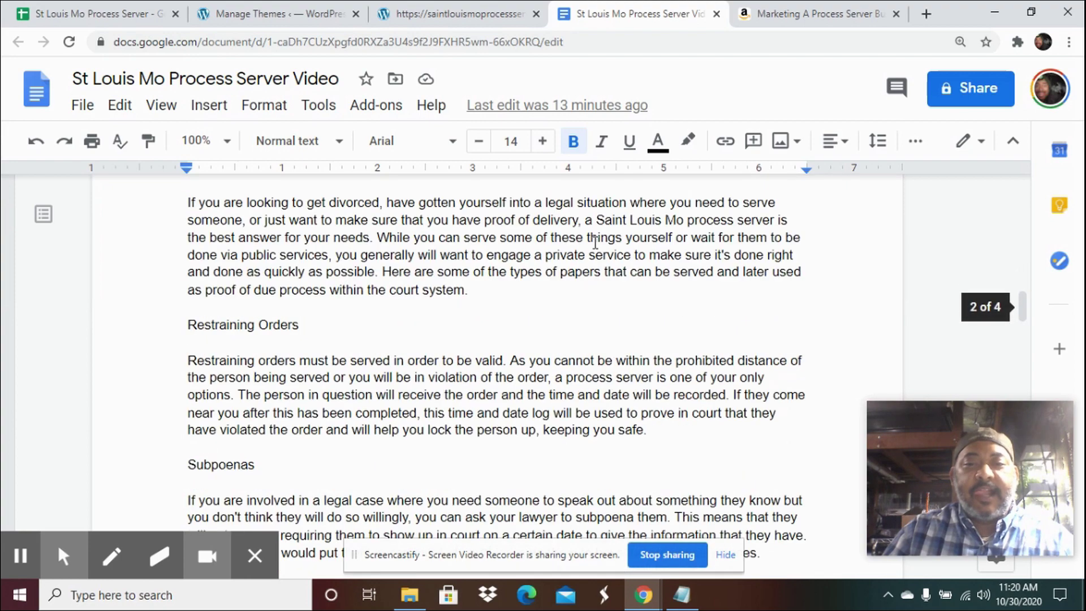
scroll(595, 242, "up", 3)
scroll(595, 243, "down", 2)
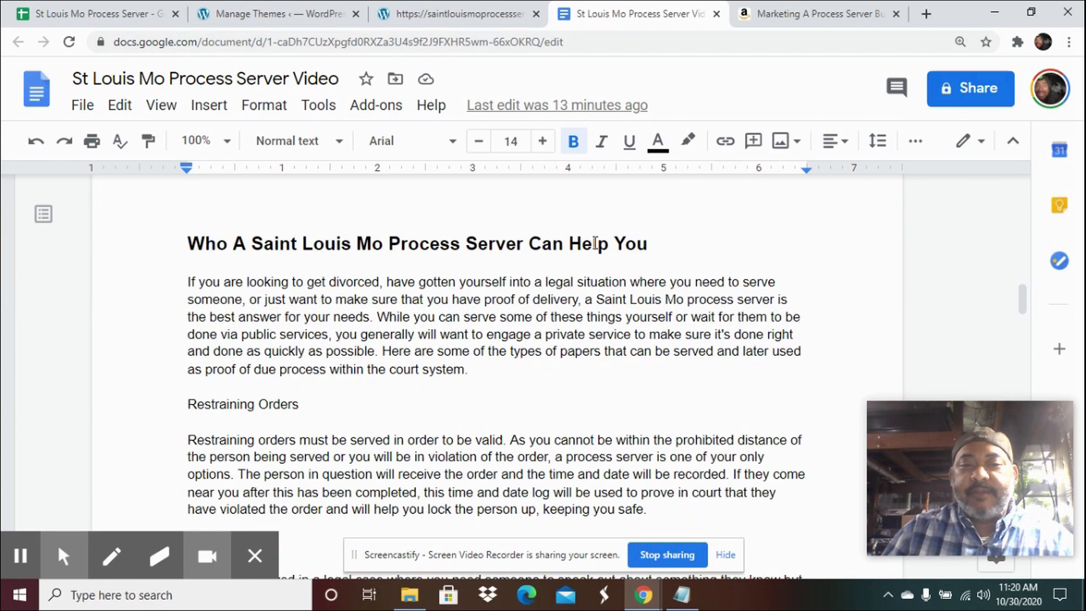
scroll(595, 242, "down", 12)
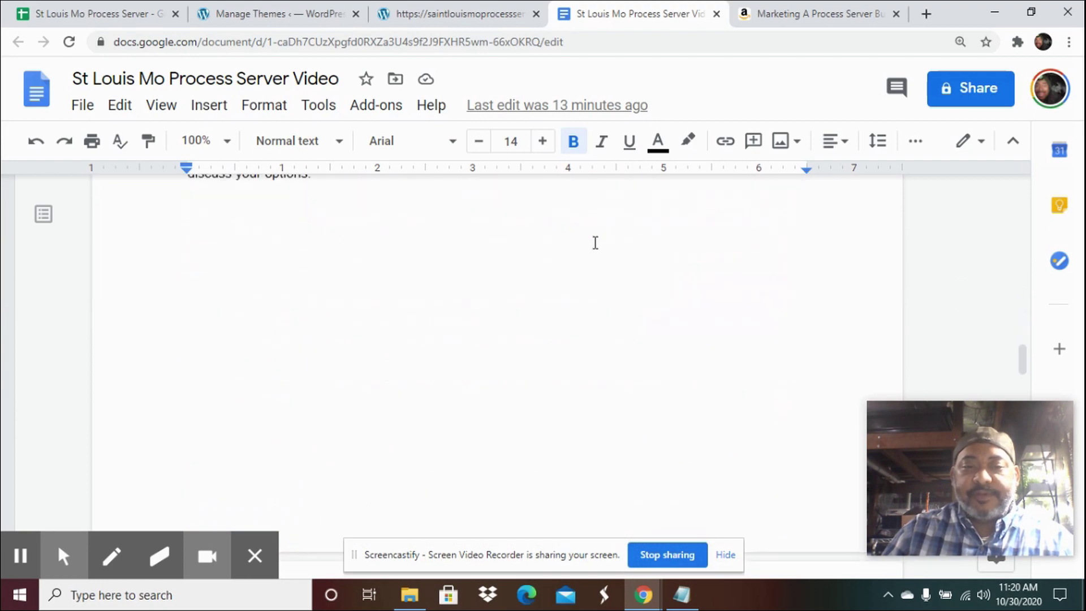
scroll(595, 242, "down", 8)
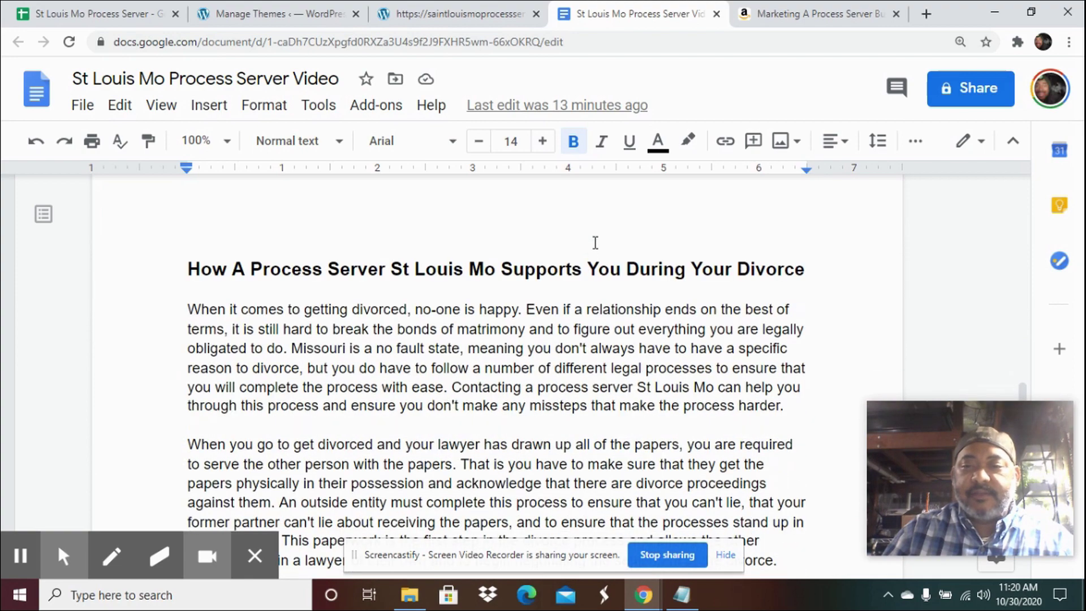
scroll(595, 243, "down", 10)
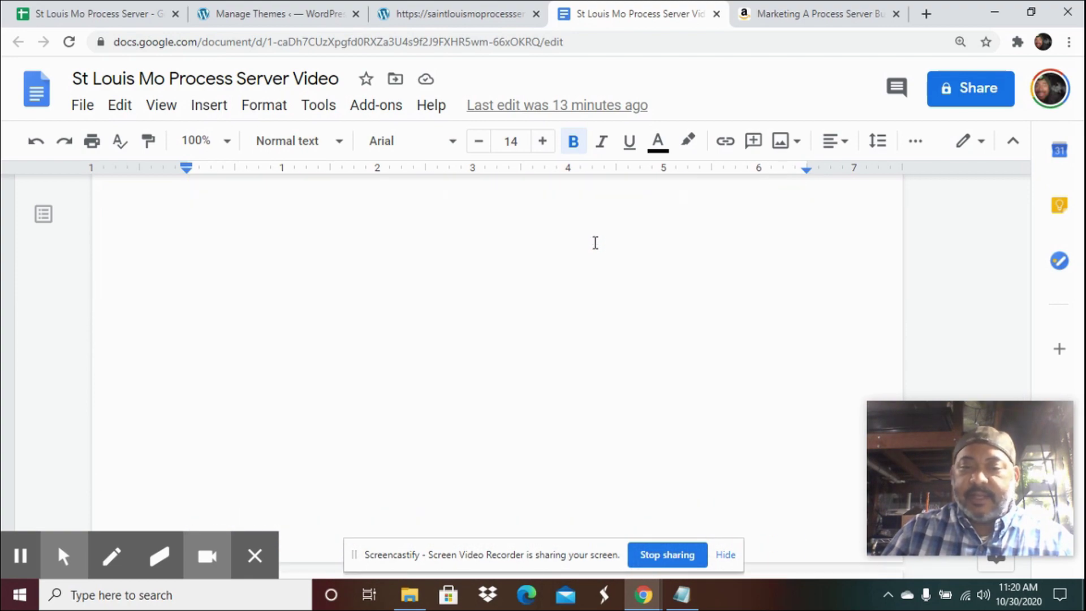
scroll(595, 243, "up", 10)
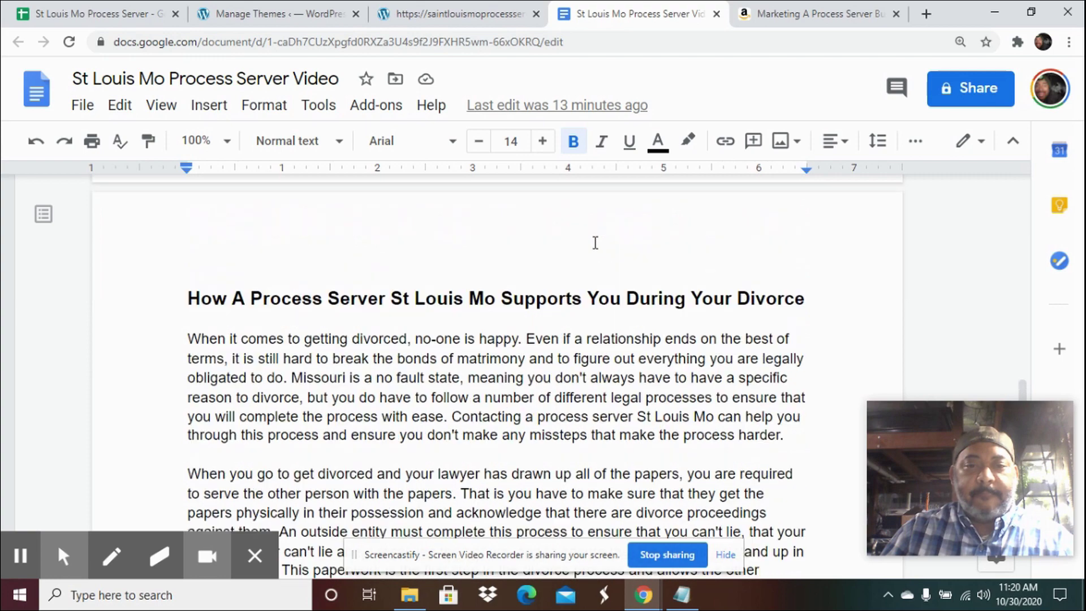
scroll(595, 243, "down", 10)
scroll(596, 243, "up", 15)
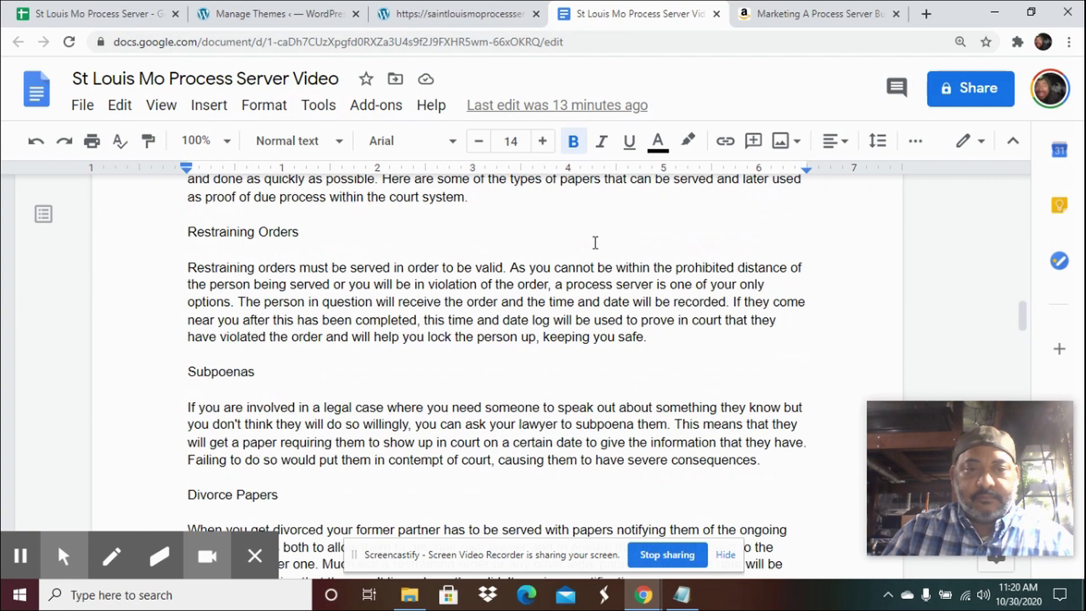
scroll(595, 242, "up", 6)
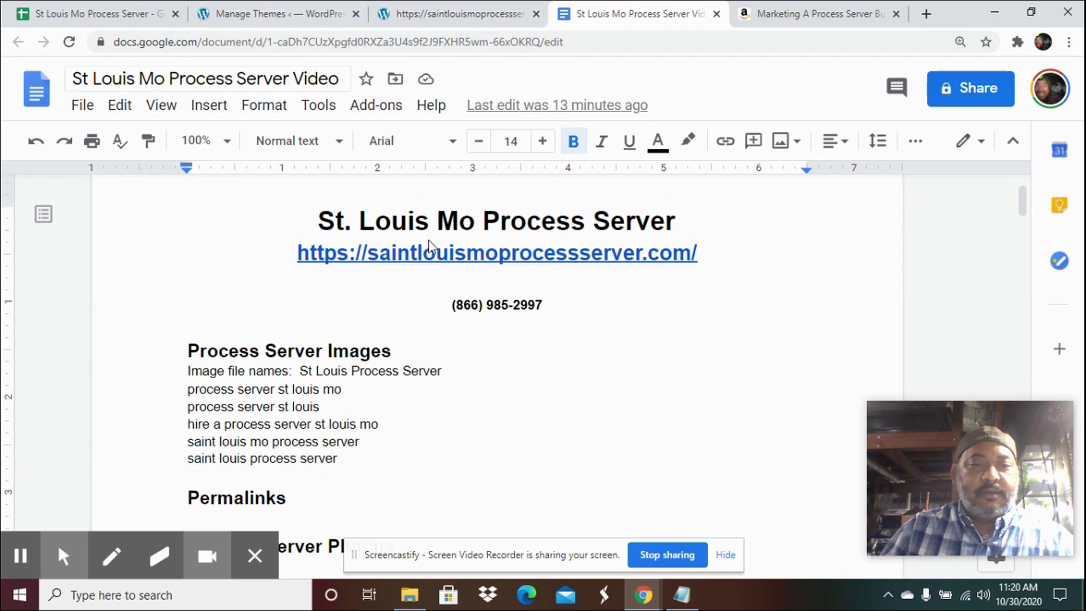
scroll(477, 400, "down", 4)
scroll(475, 399, "down", 4)
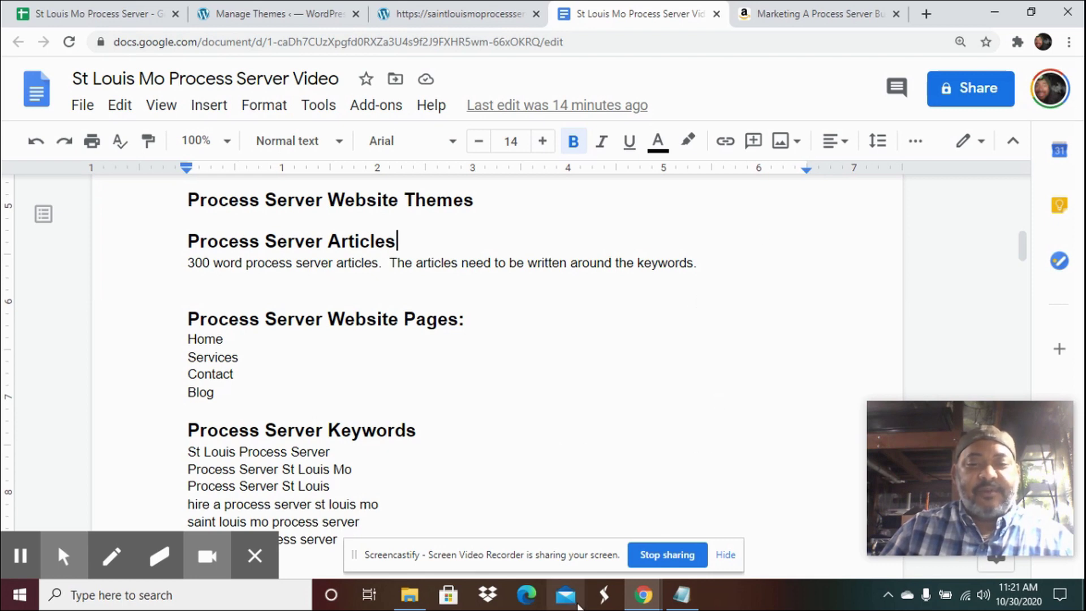
Step: Open a new Chrome incognito window from the taskbar and load google.com
left_click(637, 603)
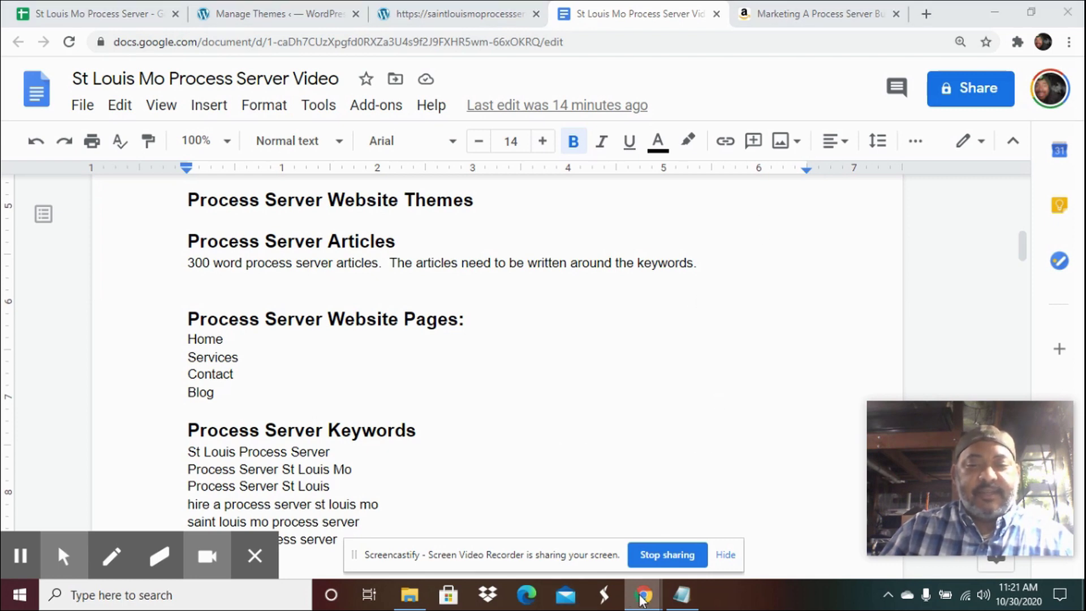
right_click(642, 599)
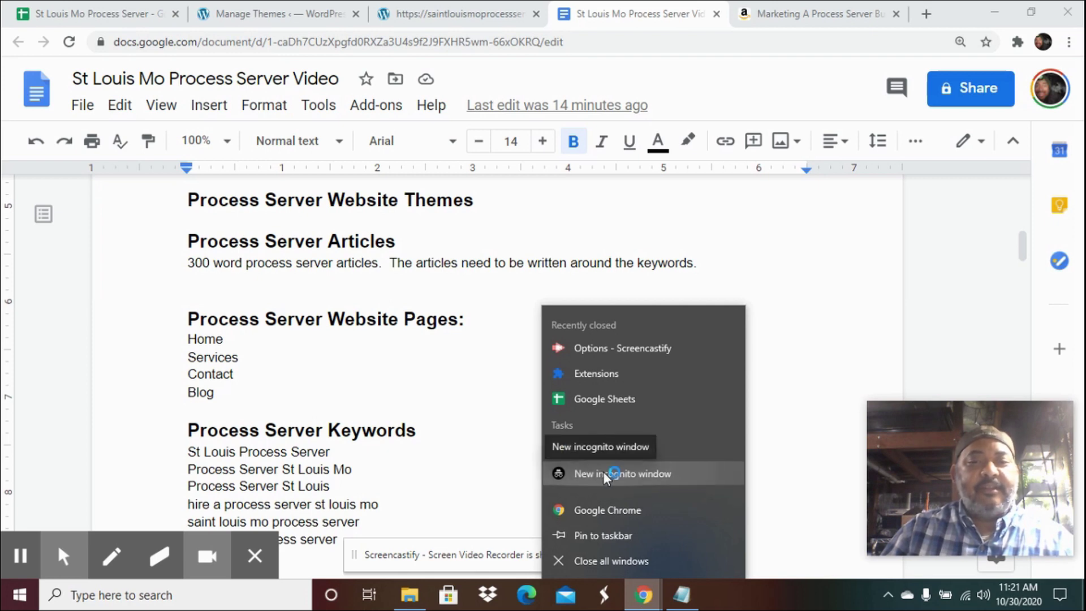
left_click(606, 475)
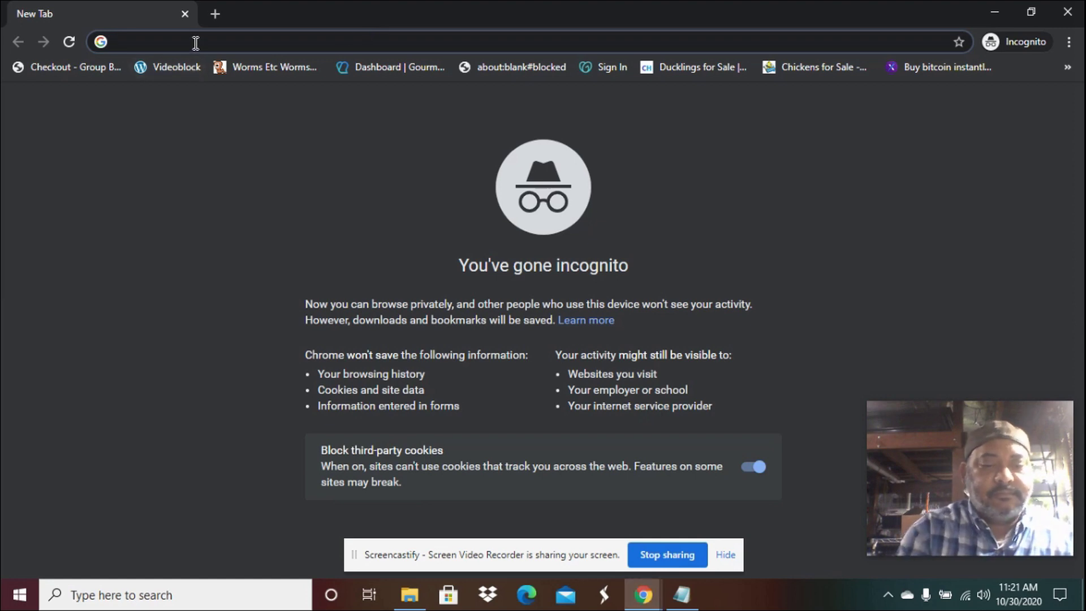
type("google.com")
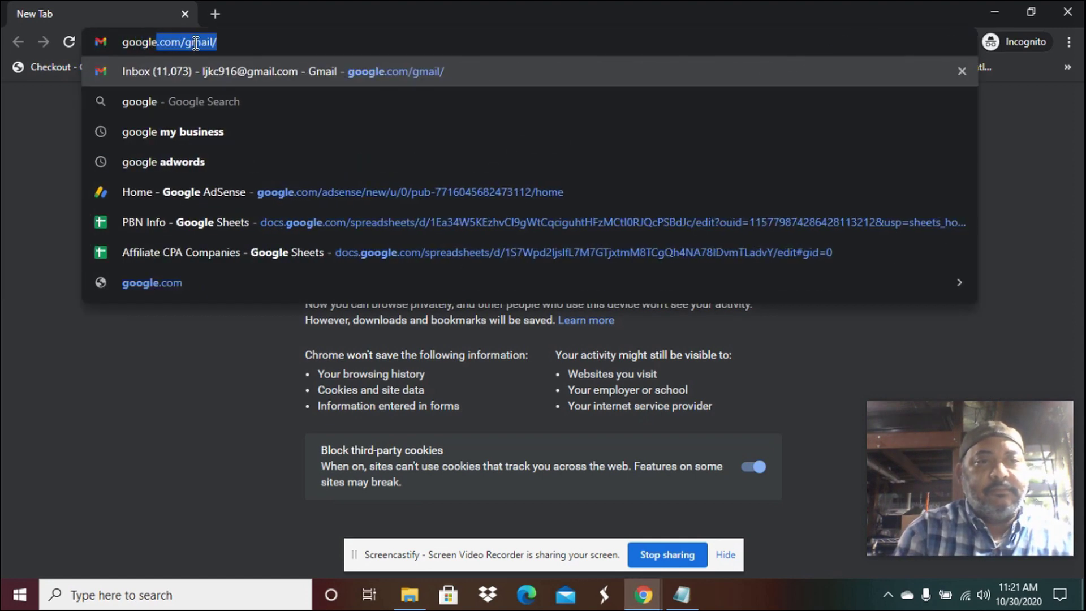
key("BackSpace")
key("BackSpace")
key("BackSpace")
key("BackSpace")
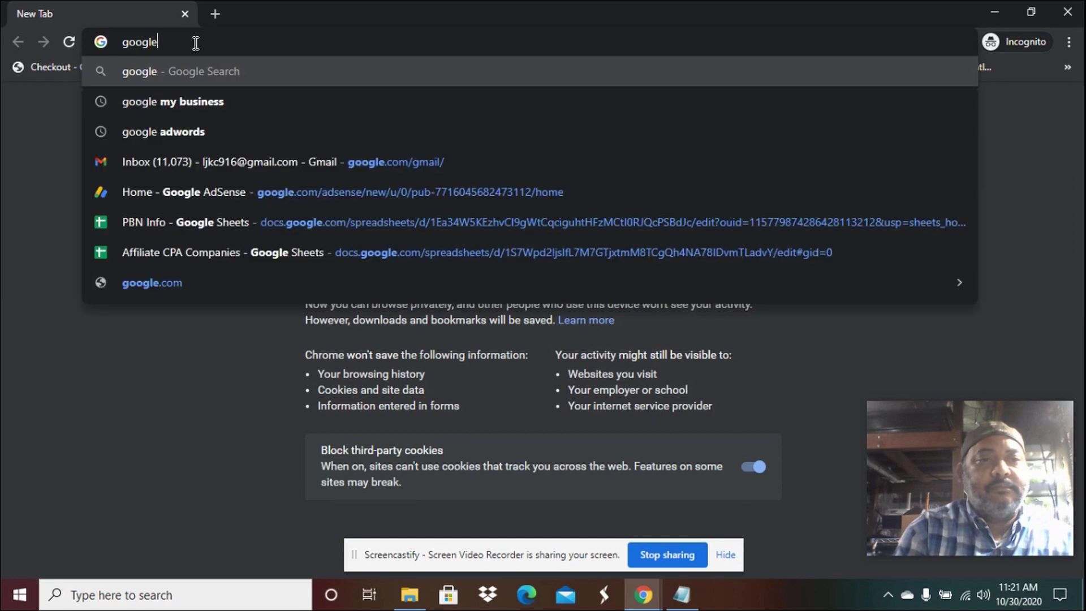
type(".com")
key("Return")
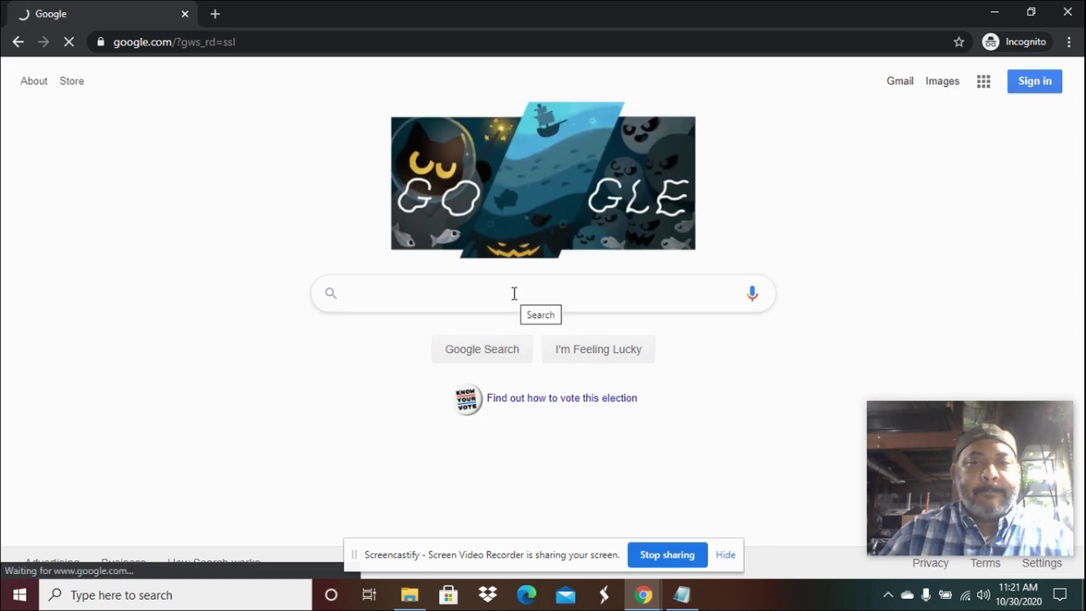
Step: Search Google for 'st louis mo process server'
left_click(512, 302)
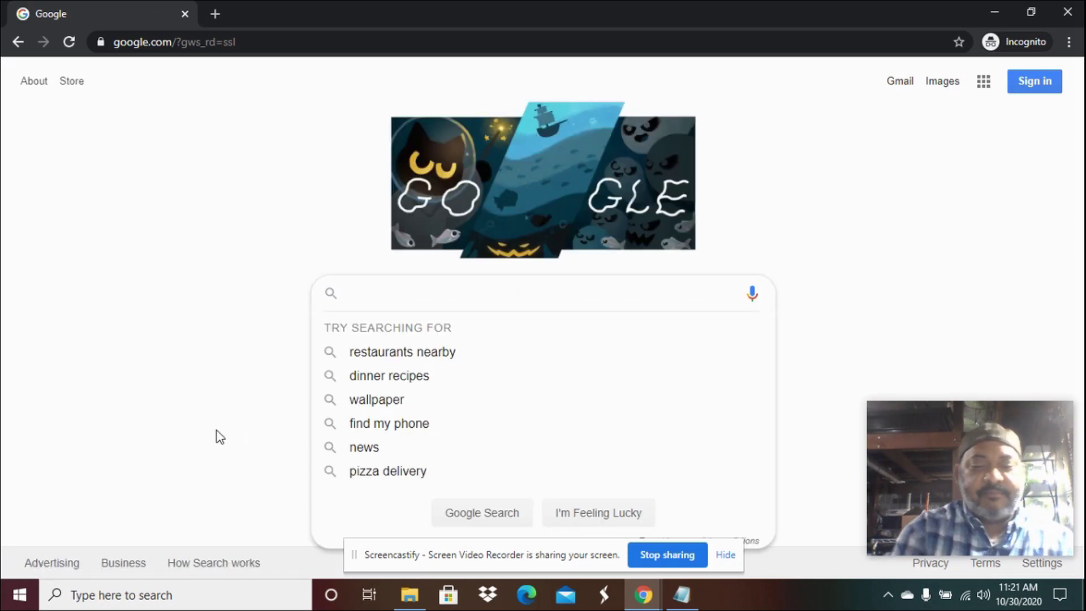
type("st l")
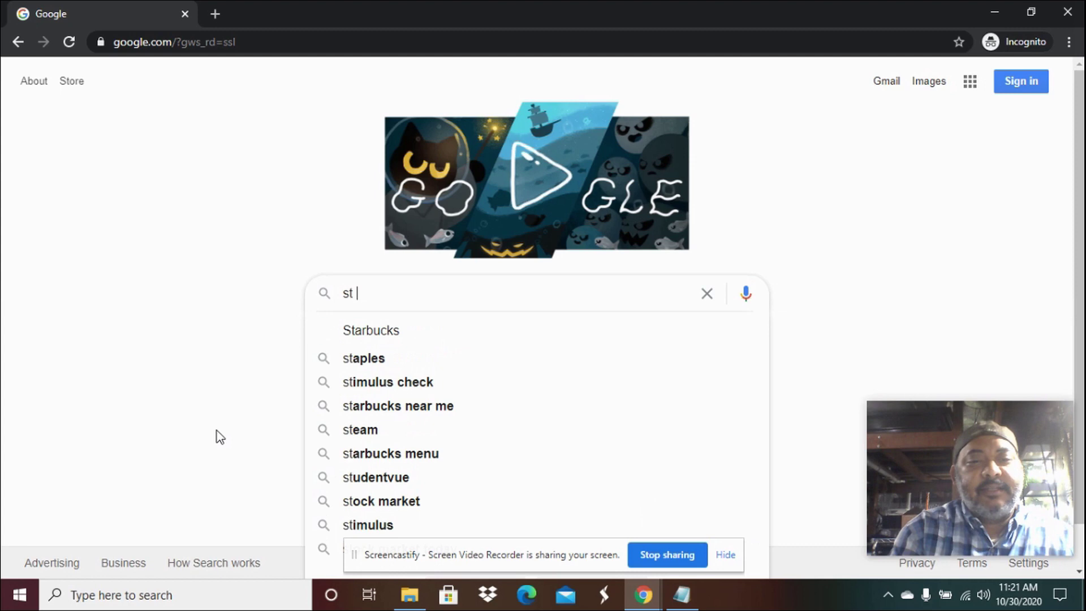
type("ouis m")
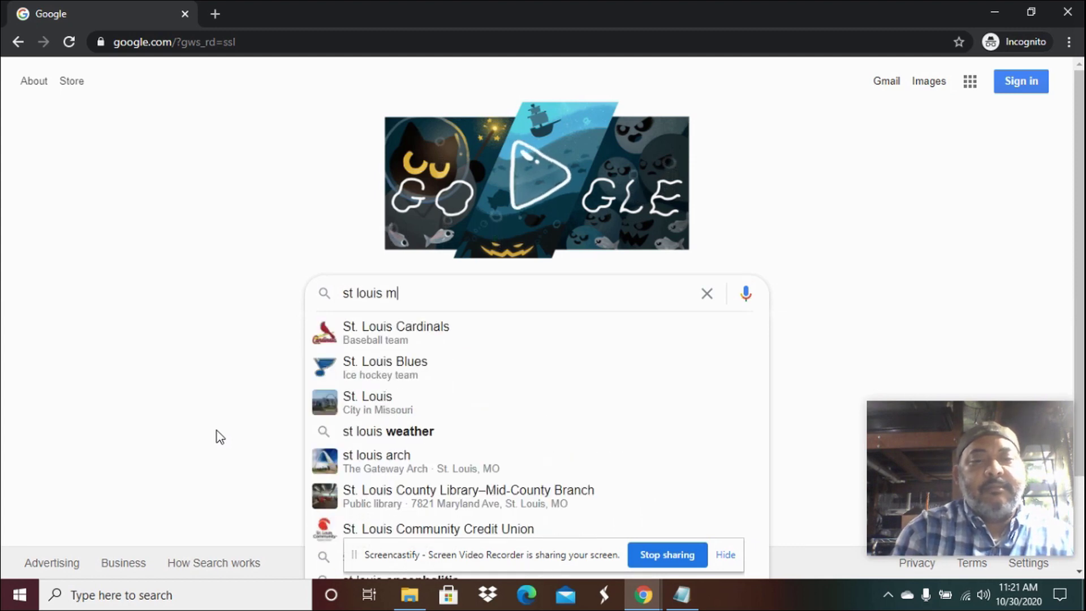
type("o proce")
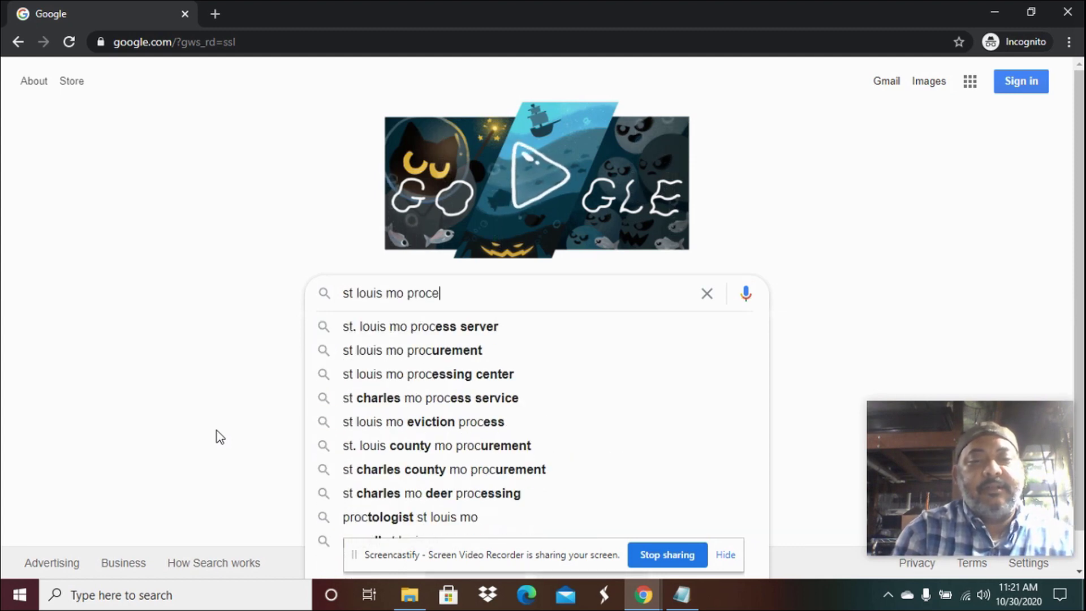
type("ss server")
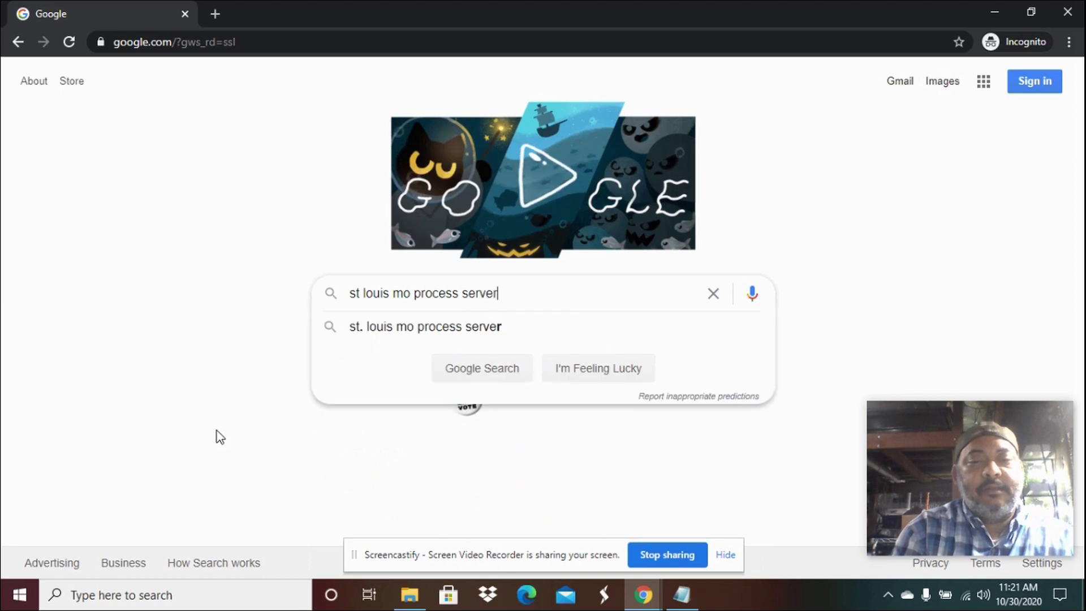
key("Return")
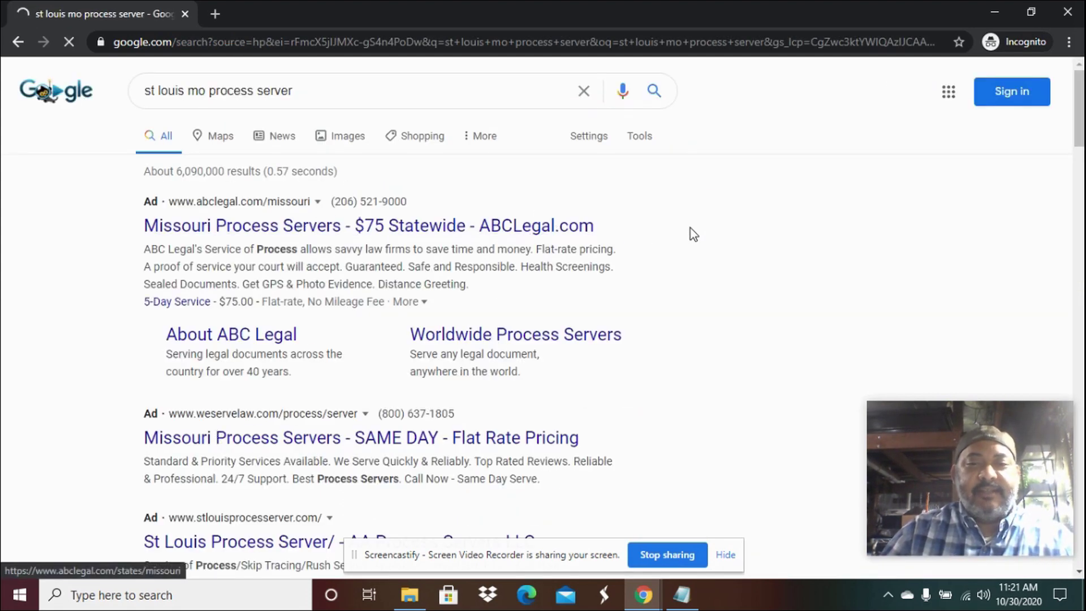
Step: Scroll to the local map listings and bring up Missouri Process Serving's website link options
scroll(681, 237, "down", 1)
scroll(681, 237, "down", 2)
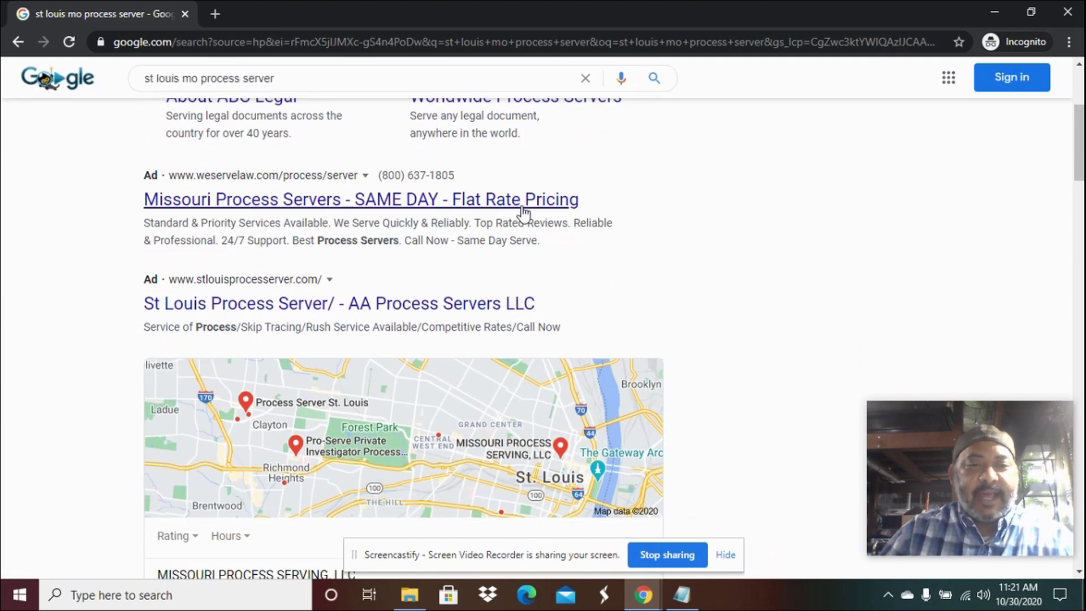
scroll(525, 210, "down", 2)
scroll(596, 271, "down", 4)
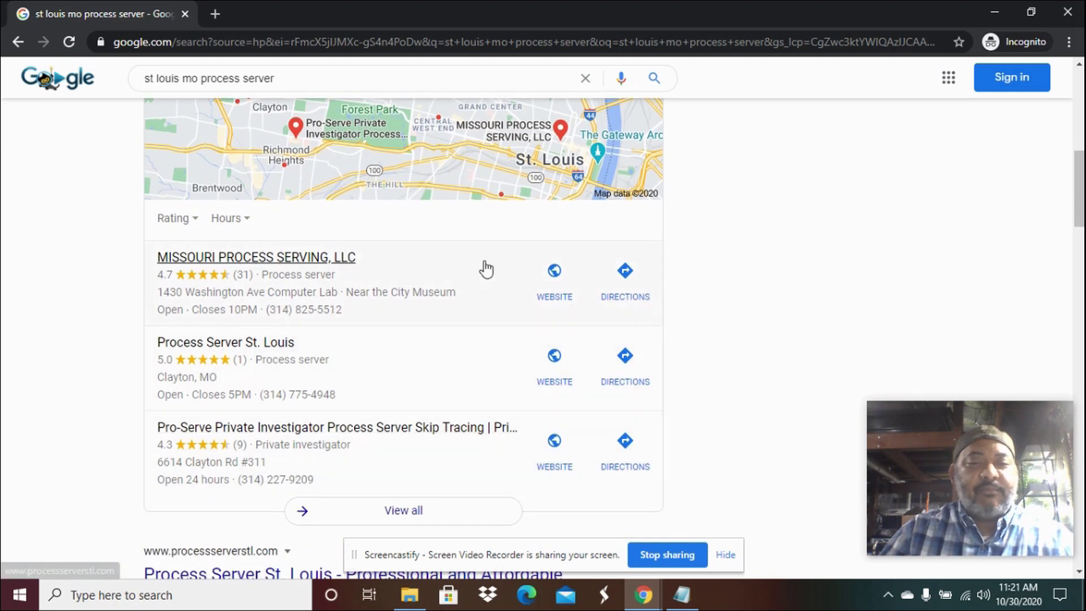
scroll(483, 390, "up", 3)
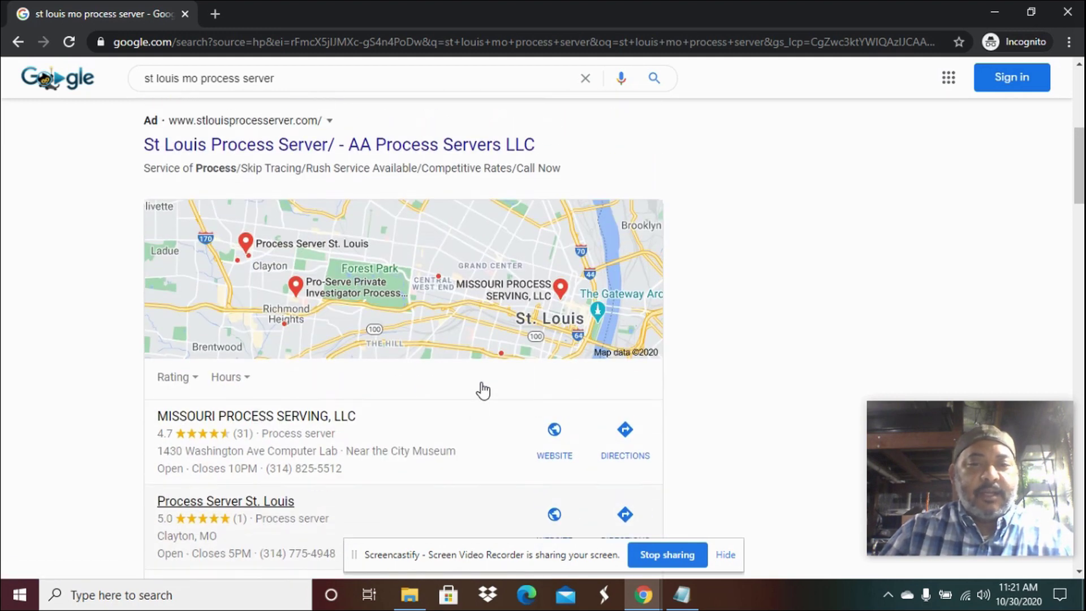
scroll(710, 386, "down", 4)
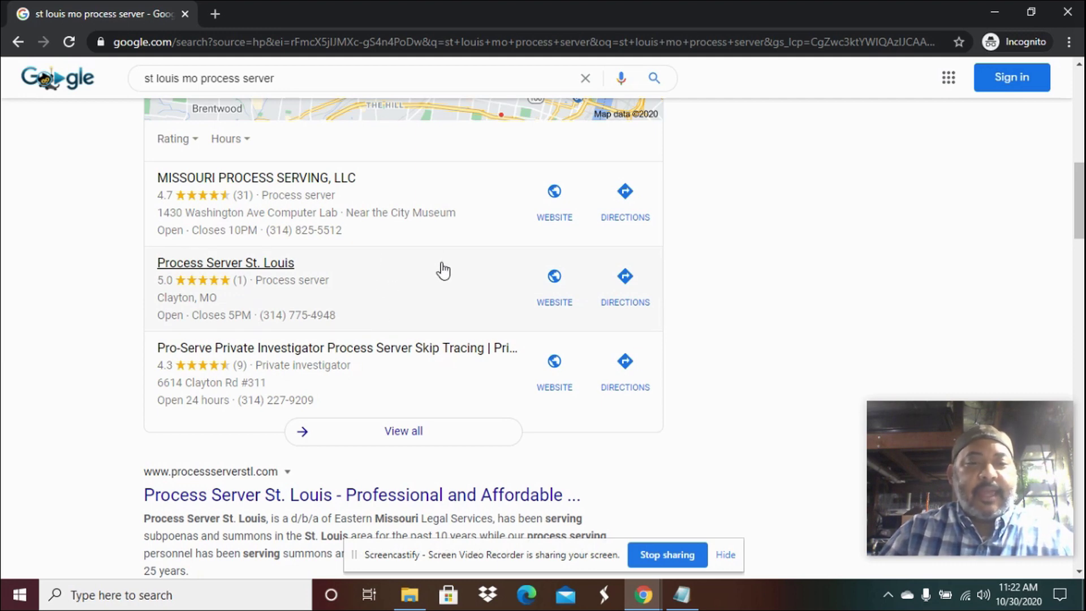
scroll(447, 265, "up", 3)
scroll(452, 270, "down", 1)
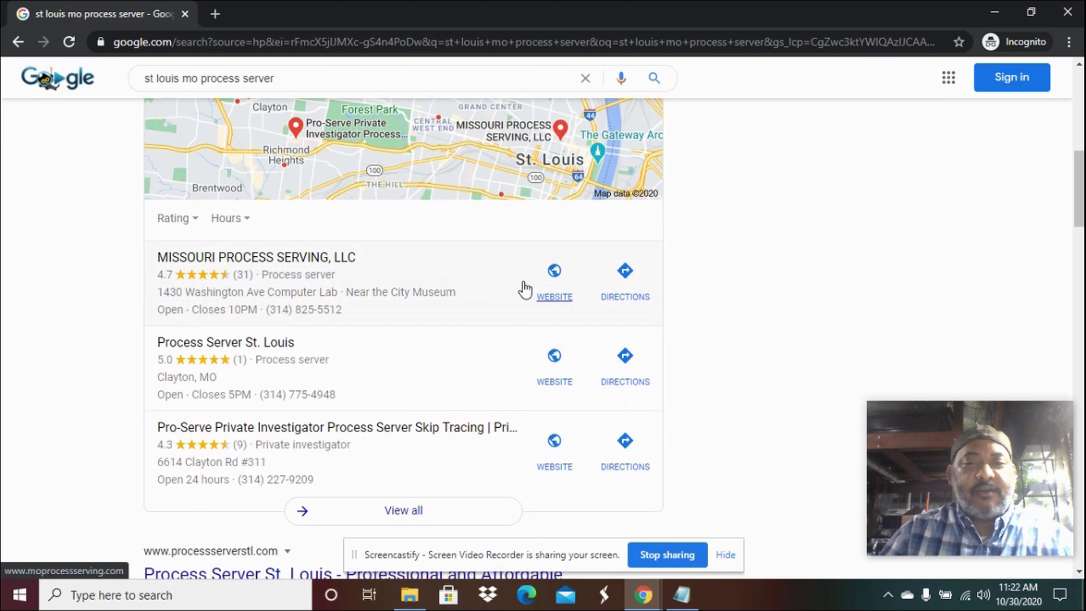
right_click(557, 274)
Step: Open Missouri Process Serving's website in a new tab, view it, and return to the results
left_click(586, 281)
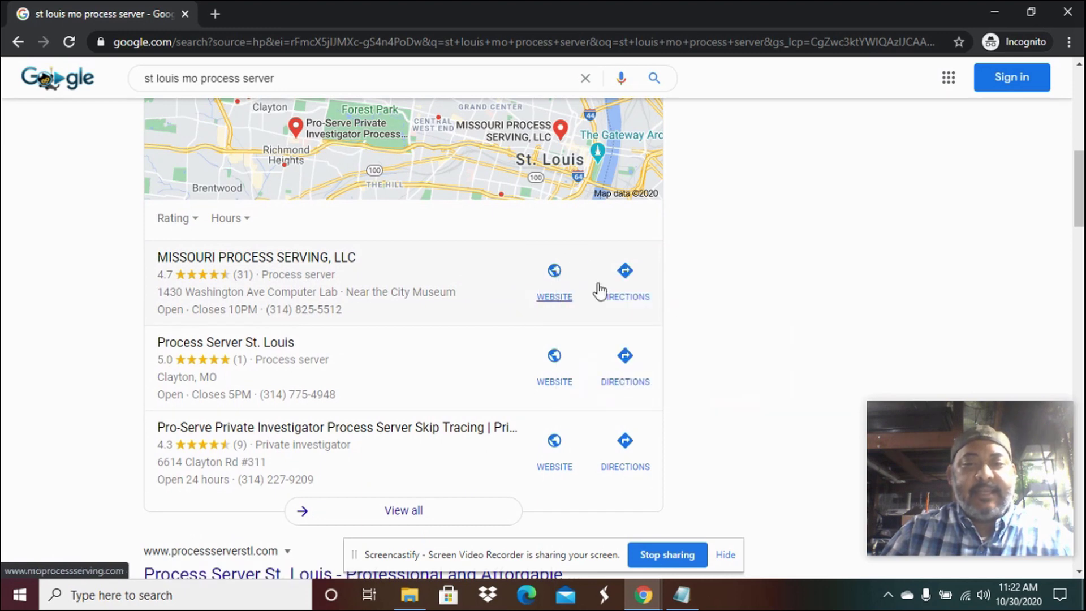
left_click(280, 11)
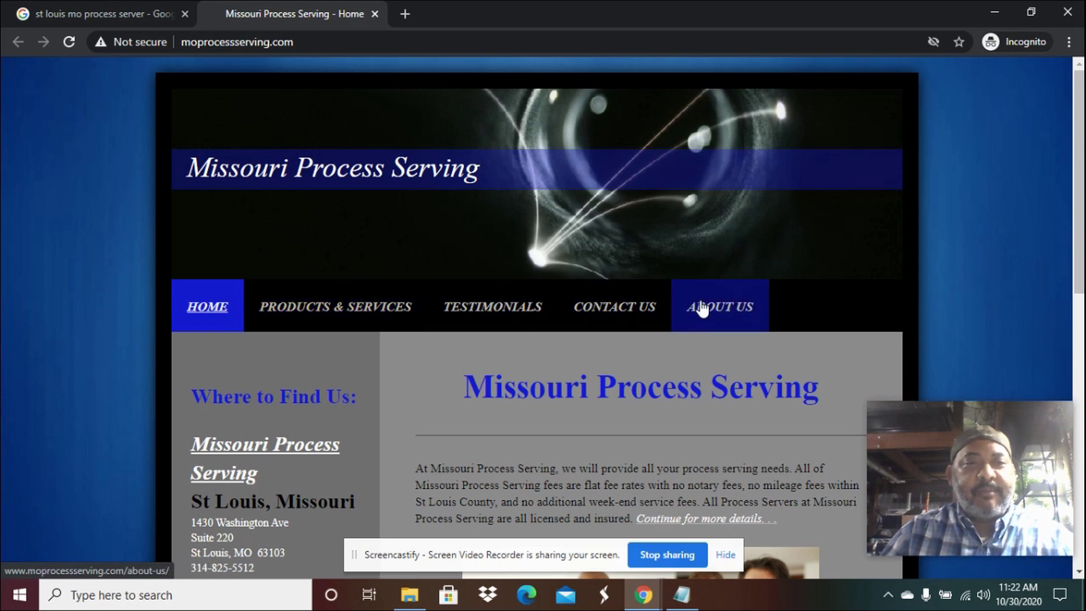
left_click(70, 24)
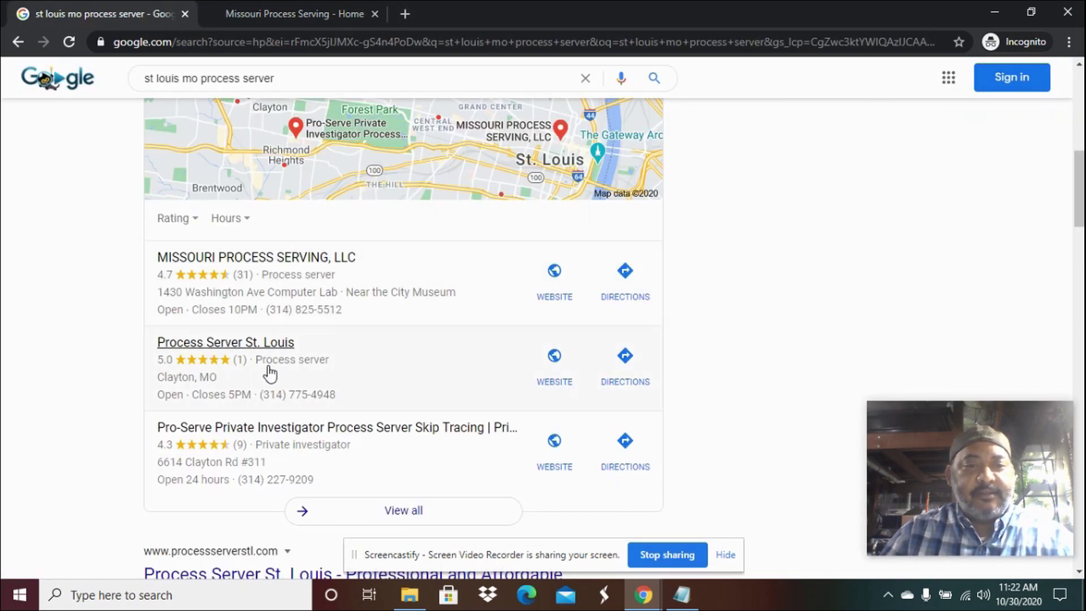
Step: Open Process Server St. Louis's website in a new tab and view it
right_click(557, 353)
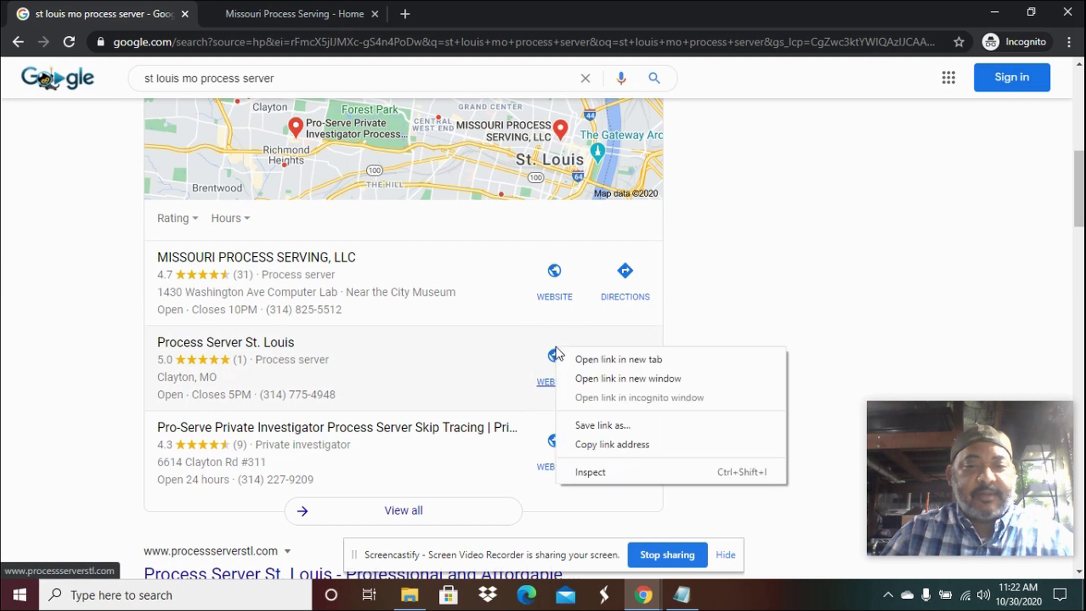
left_click(580, 359)
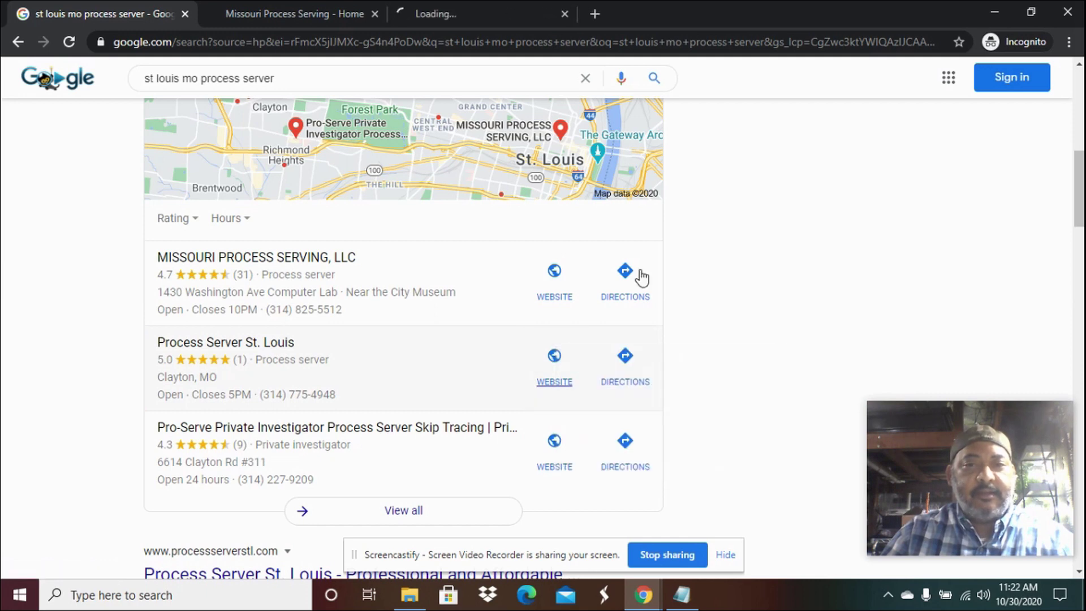
left_click(480, 13)
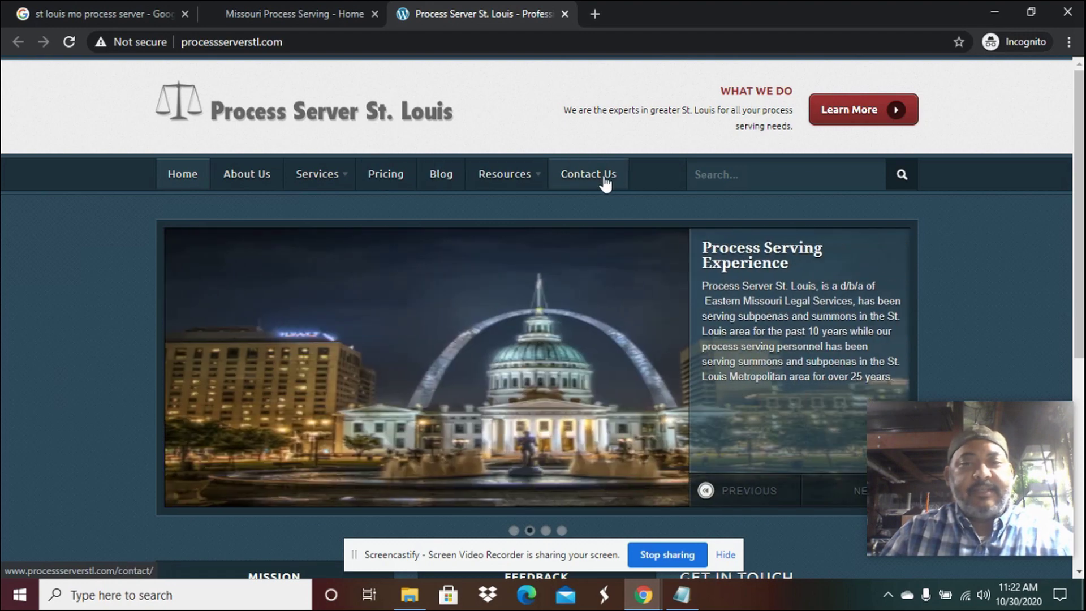
Step: Open Pro-Serve's website in a new tab, then bring the planning doc's Website Pages list forward
left_click(112, 17)
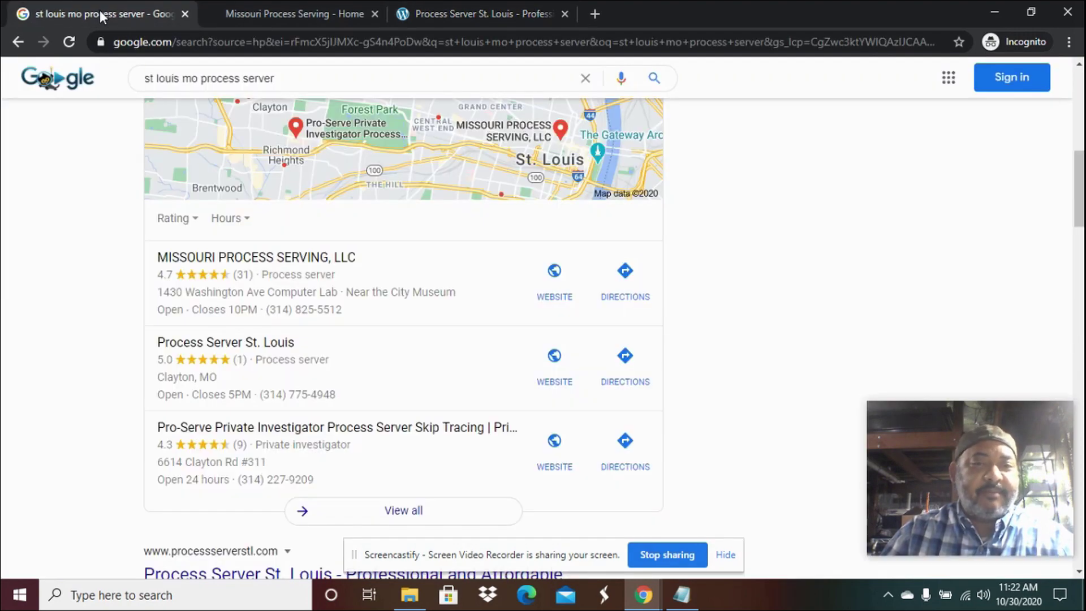
right_click(554, 446)
left_click(636, 319)
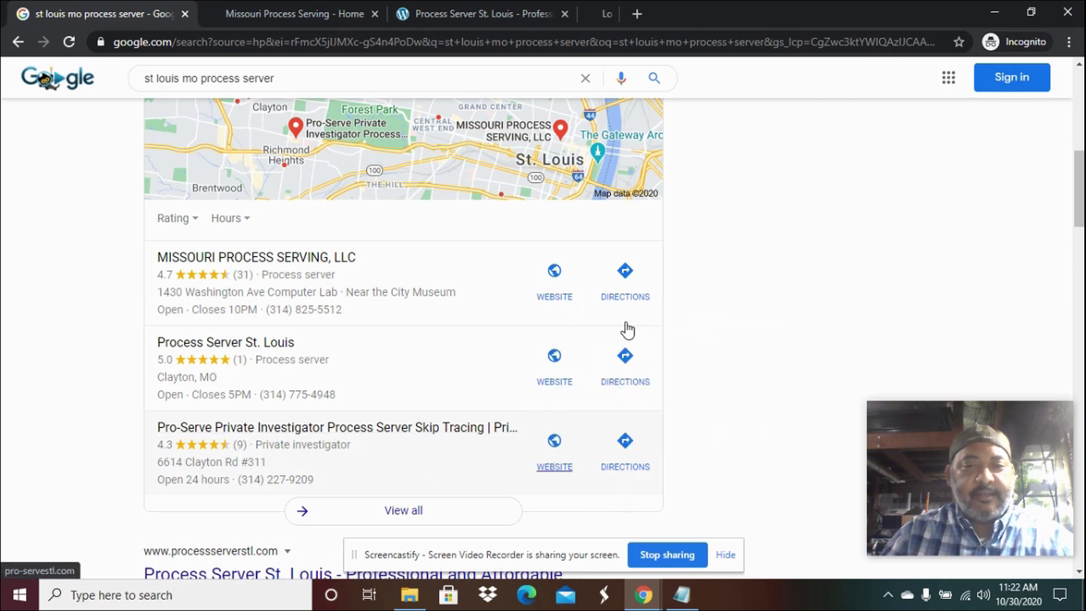
left_click(636, 14)
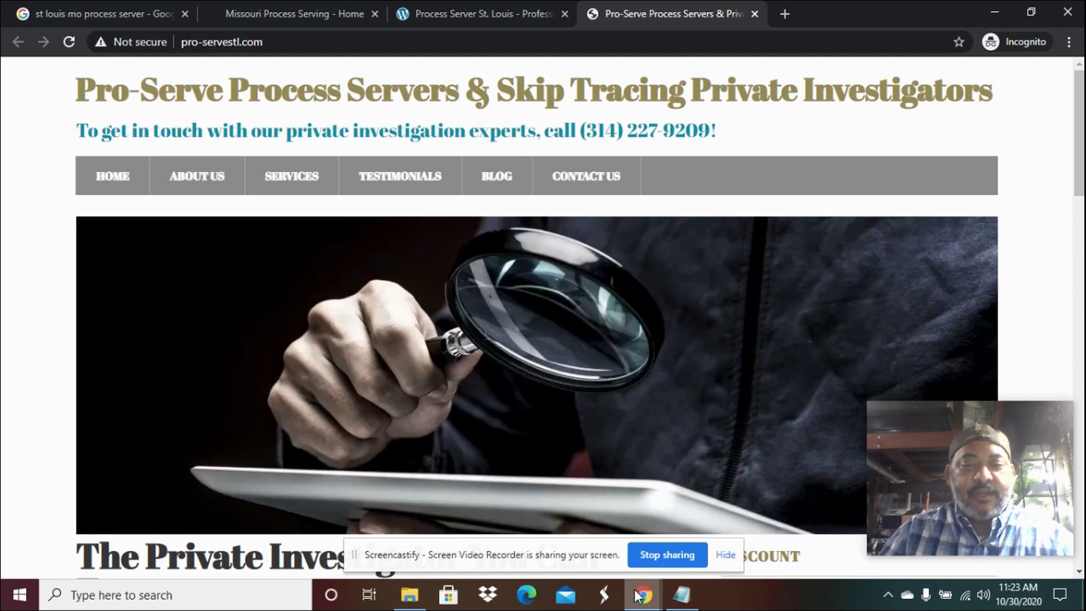
mouse_move(637, 594)
left_click(438, 526)
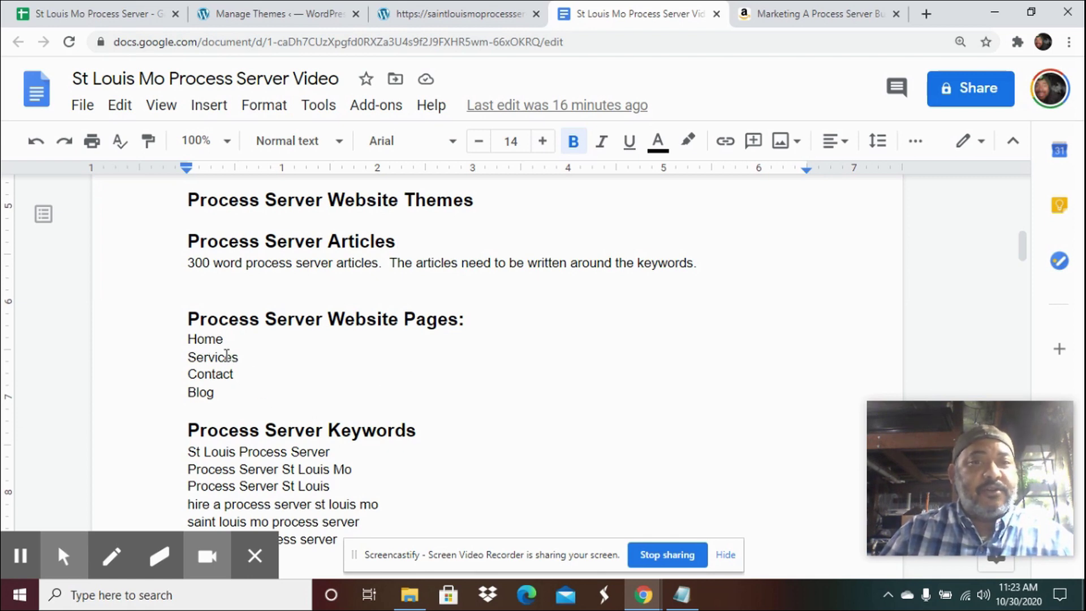
Step: From the Manage Themes tab, choose Pages > Add New to open a blank page editor
left_click(265, 17)
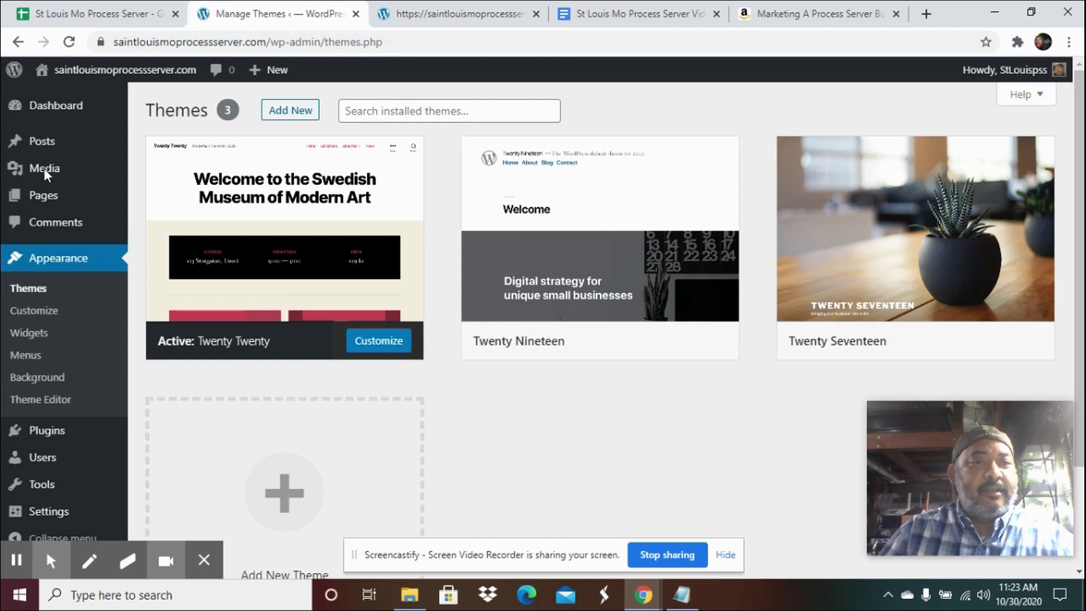
mouse_move(45, 434)
scroll(46, 441, "down", 1)
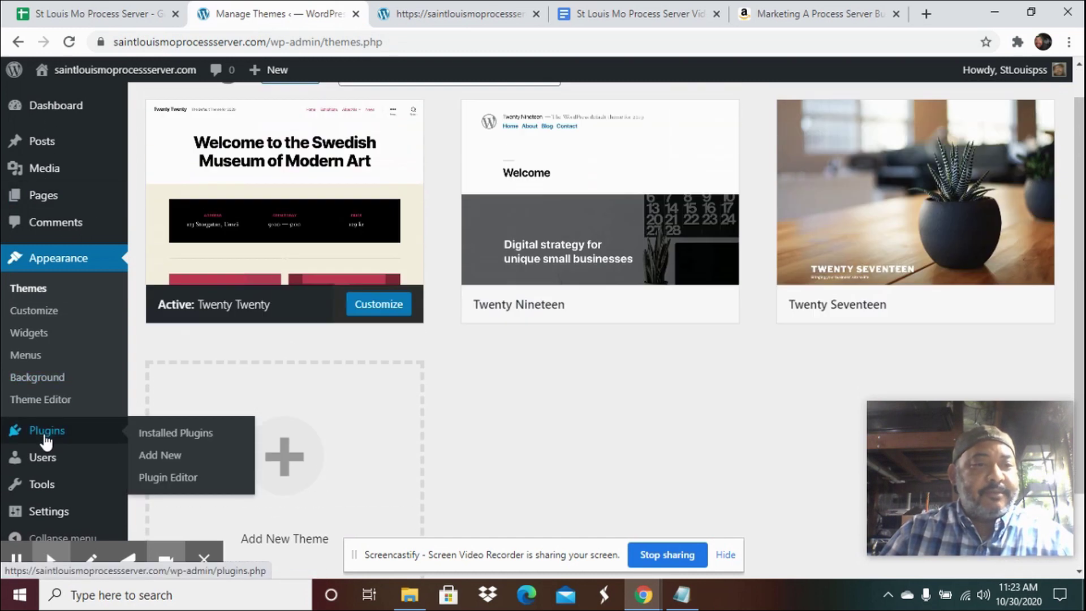
scroll(46, 441, "up", 1)
mouse_move(49, 194)
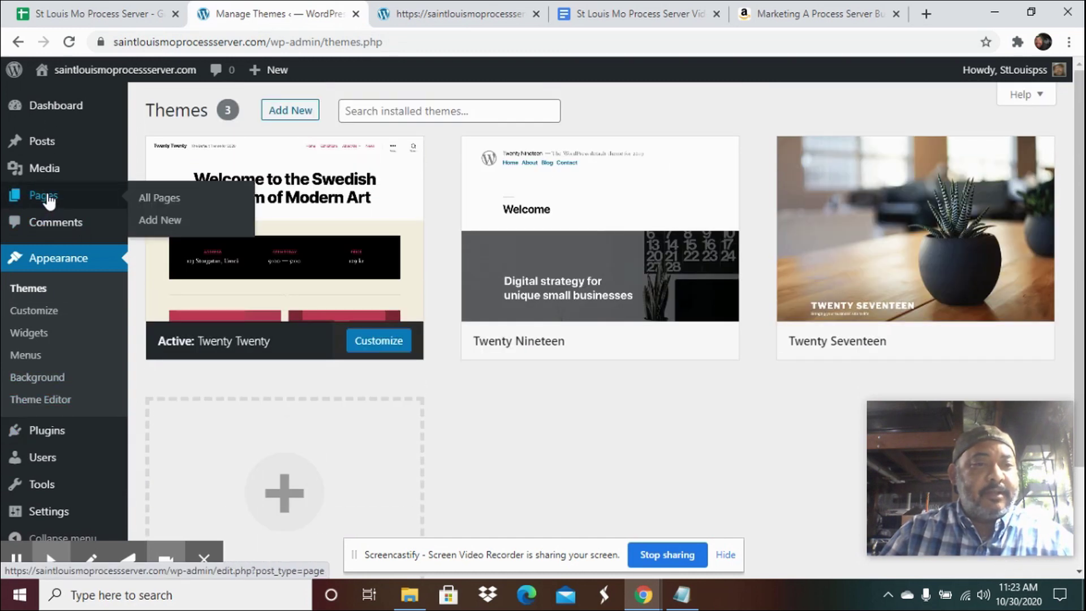
left_click(164, 222)
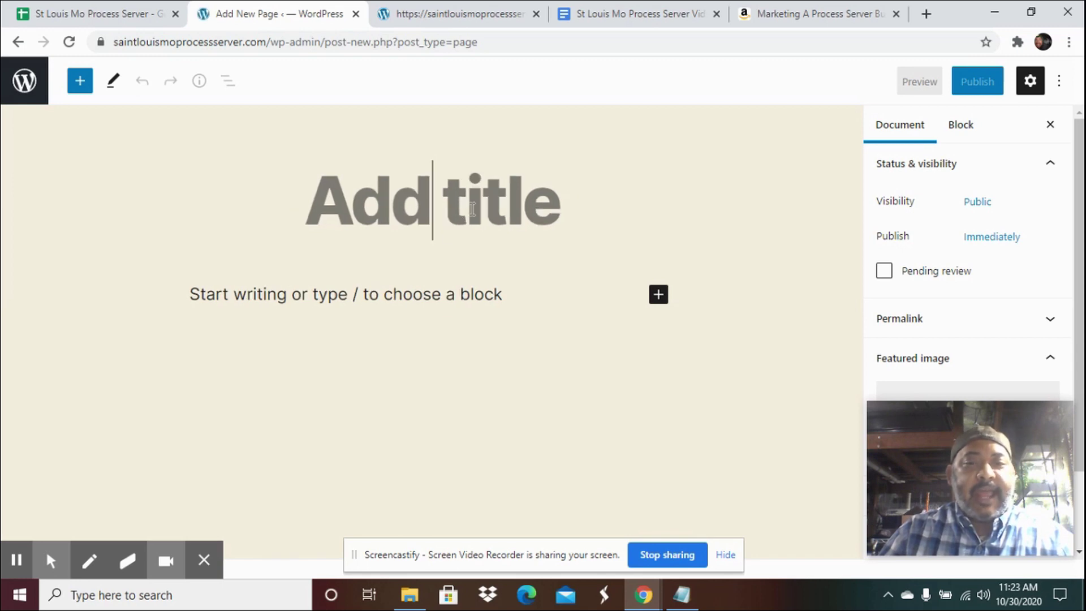
Step: In Installed Plugins, tick Classic Editor, Contact Form 7, Insert Headers and Footers, Wordfence Security, Yoast SEO
left_click(18, 44)
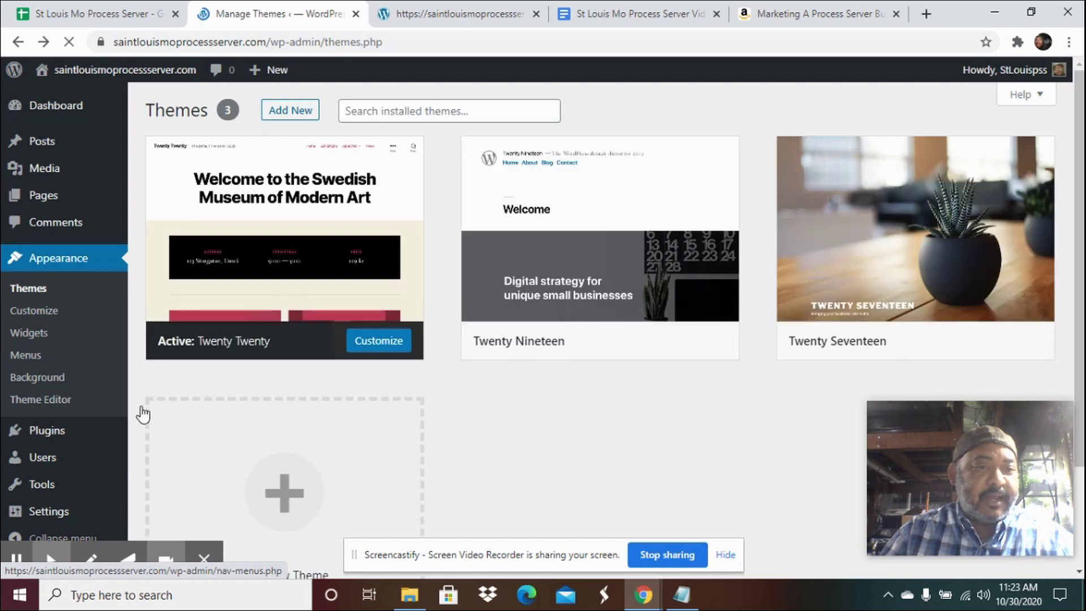
mouse_move(69, 435)
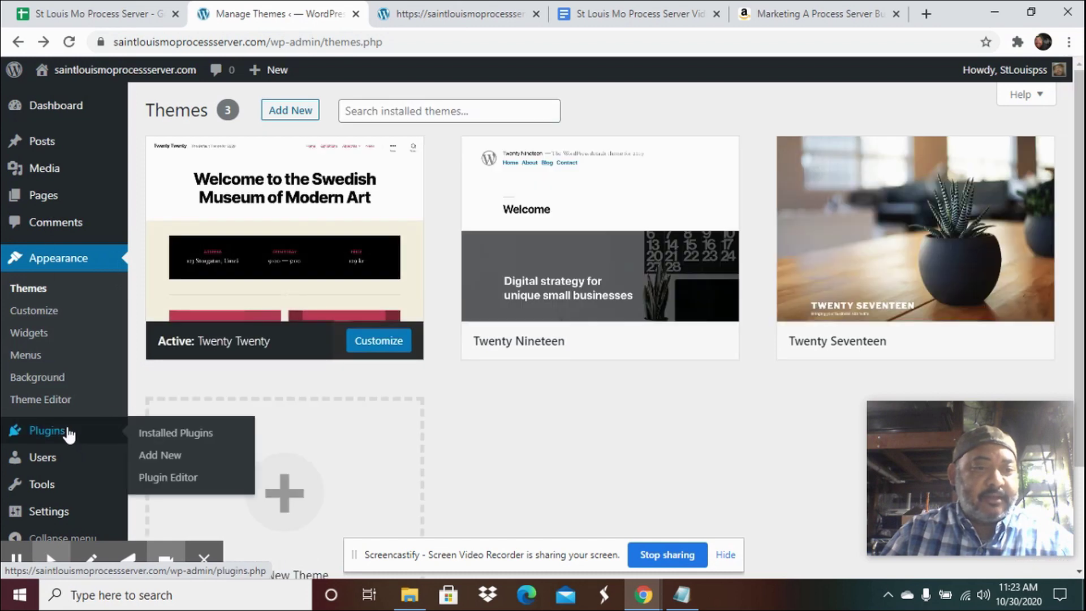
left_click(206, 435)
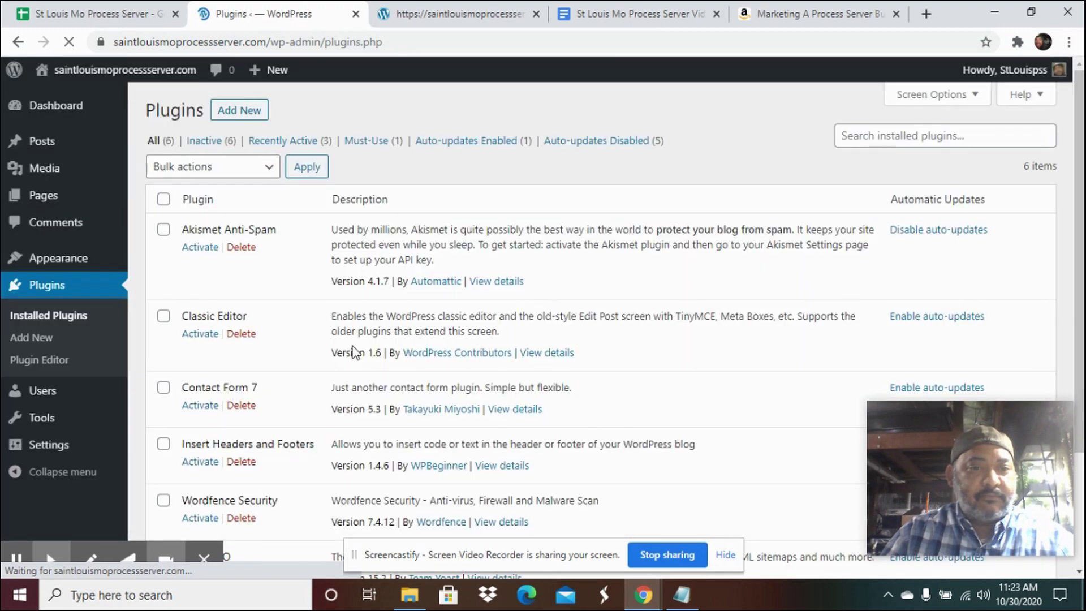
left_click(164, 319)
scroll(166, 316, "down", 2)
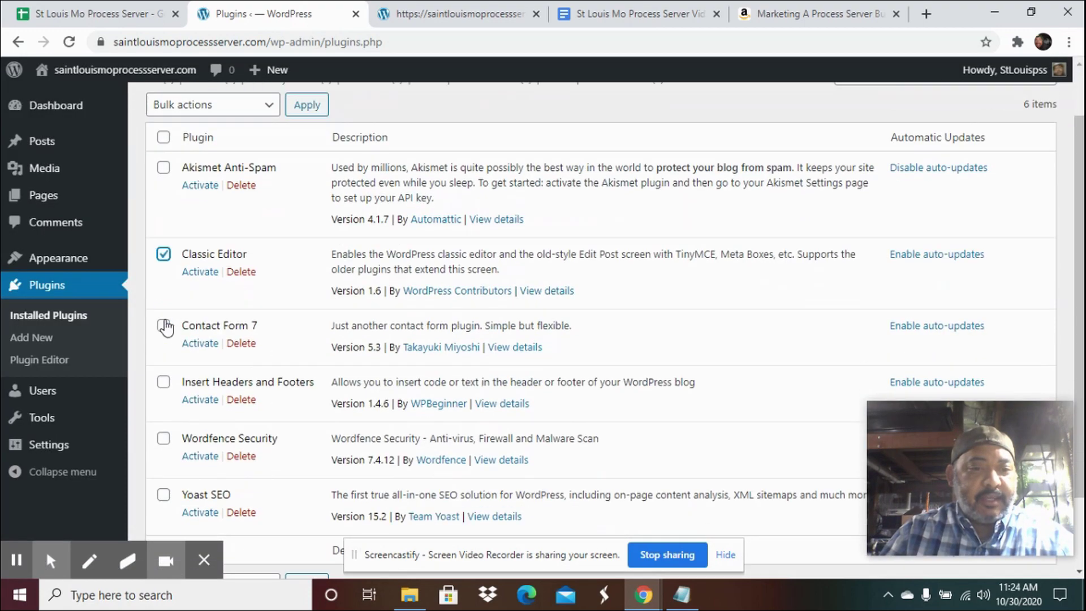
left_click(163, 309)
scroll(170, 299, "down", 2)
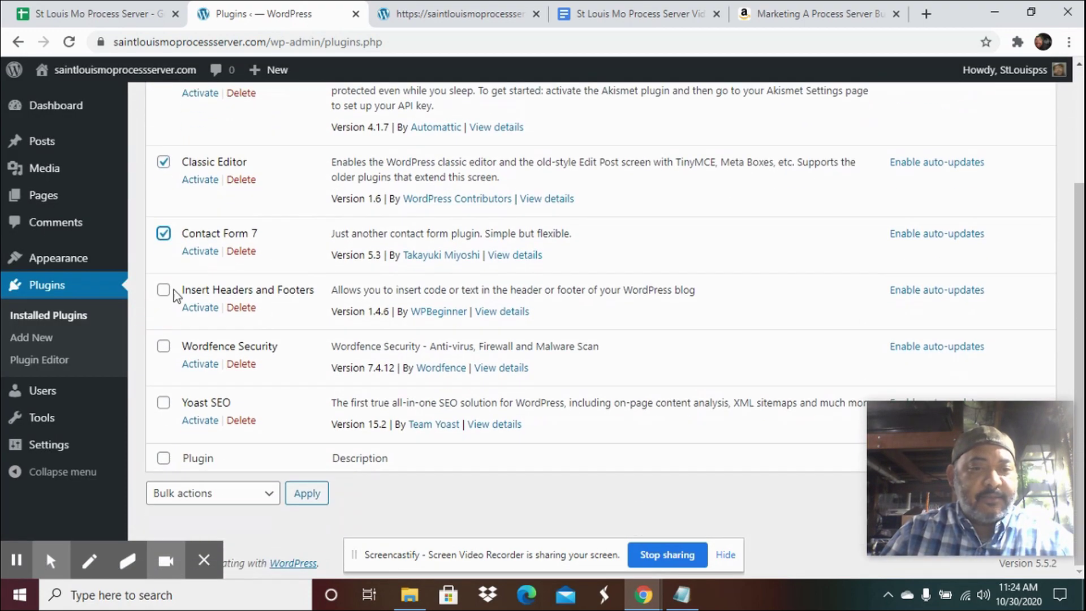
left_click(164, 292)
left_click(164, 347)
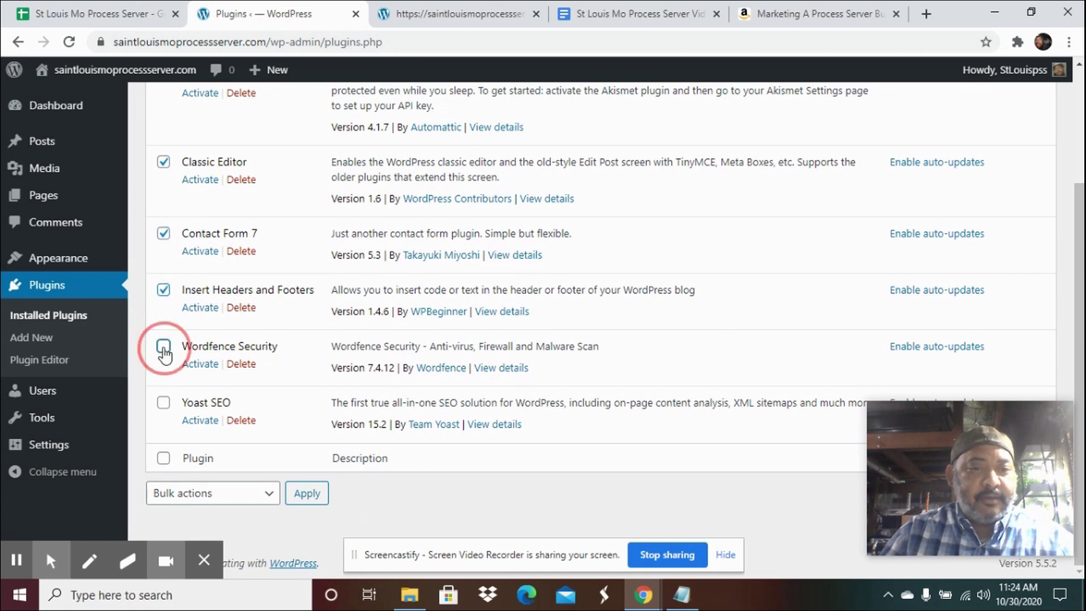
left_click(164, 402)
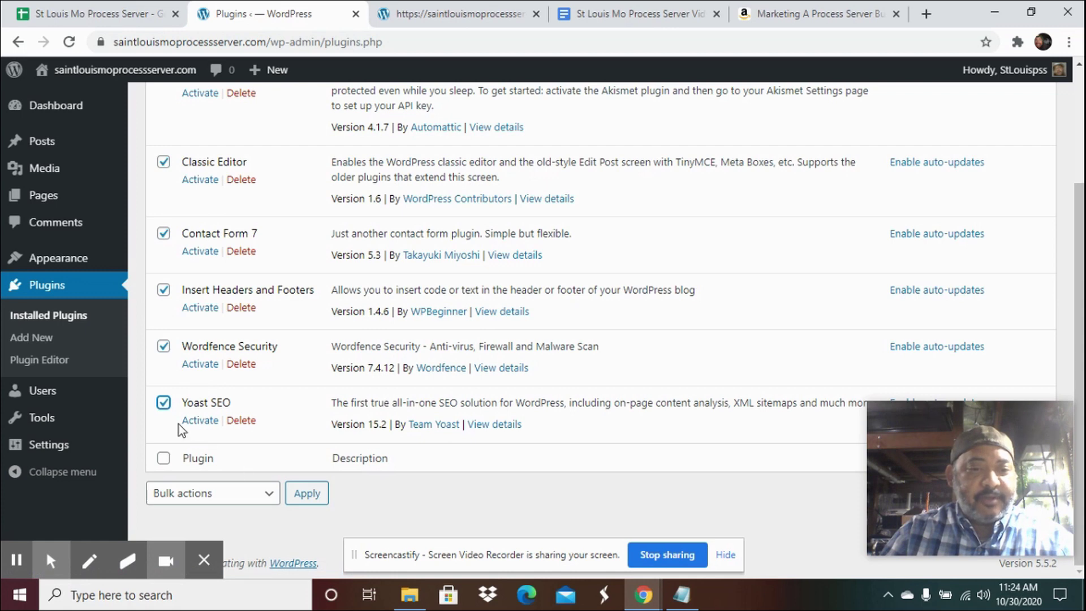
Step: Activate the five selected plugins via Bulk actions, then start a new blank page
left_click(249, 494)
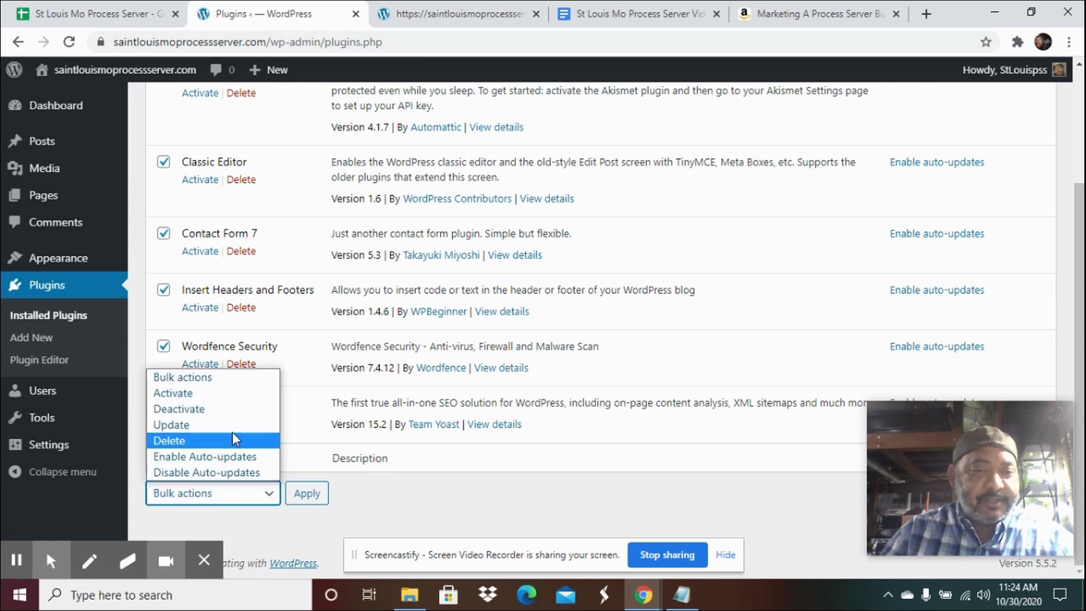
left_click(210, 401)
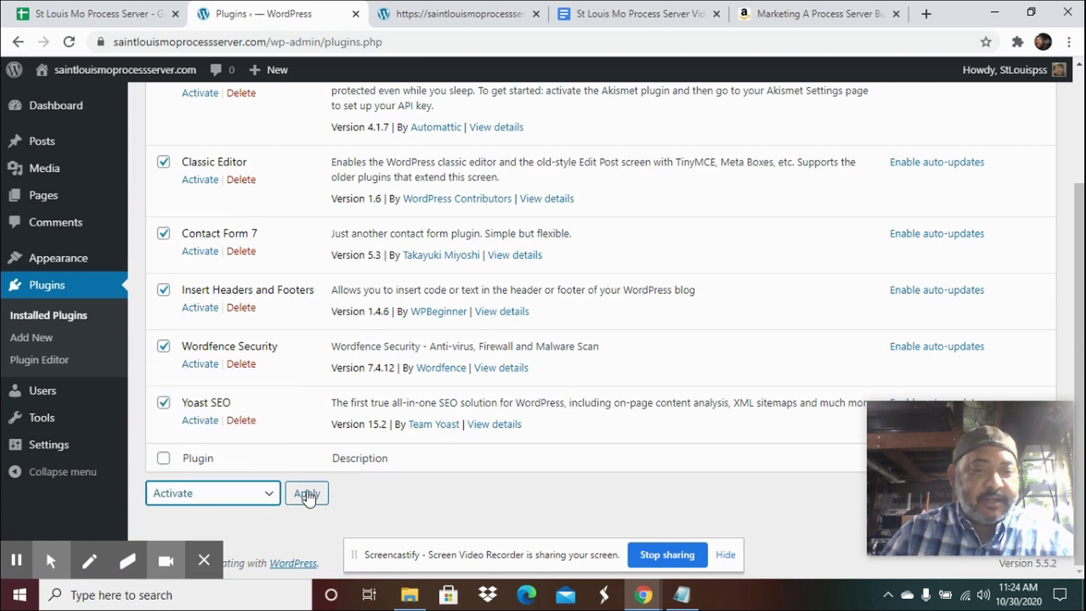
left_click(308, 494)
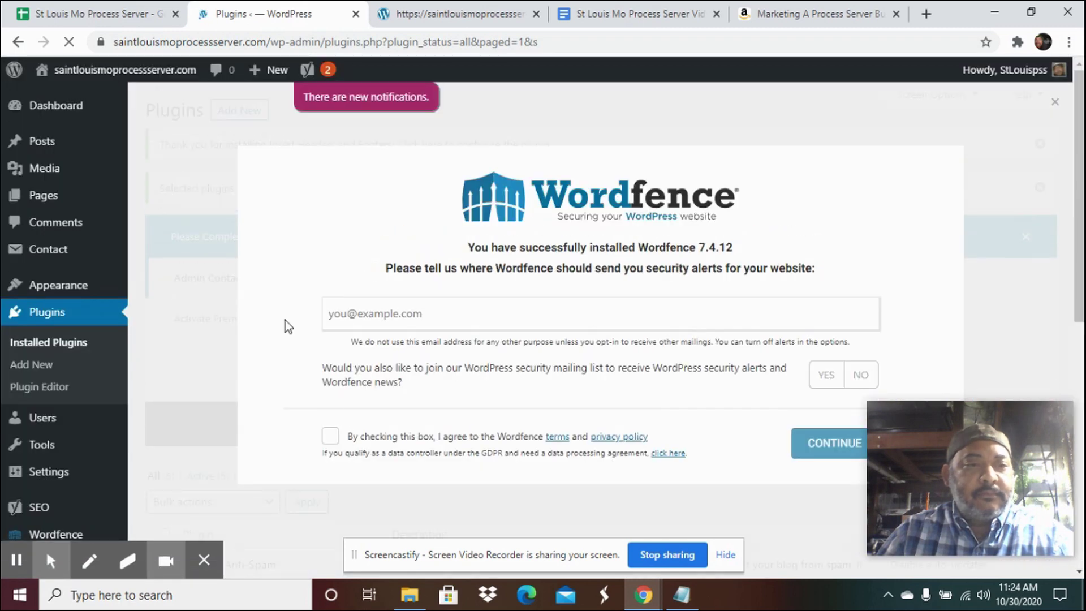
mouse_move(57, 195)
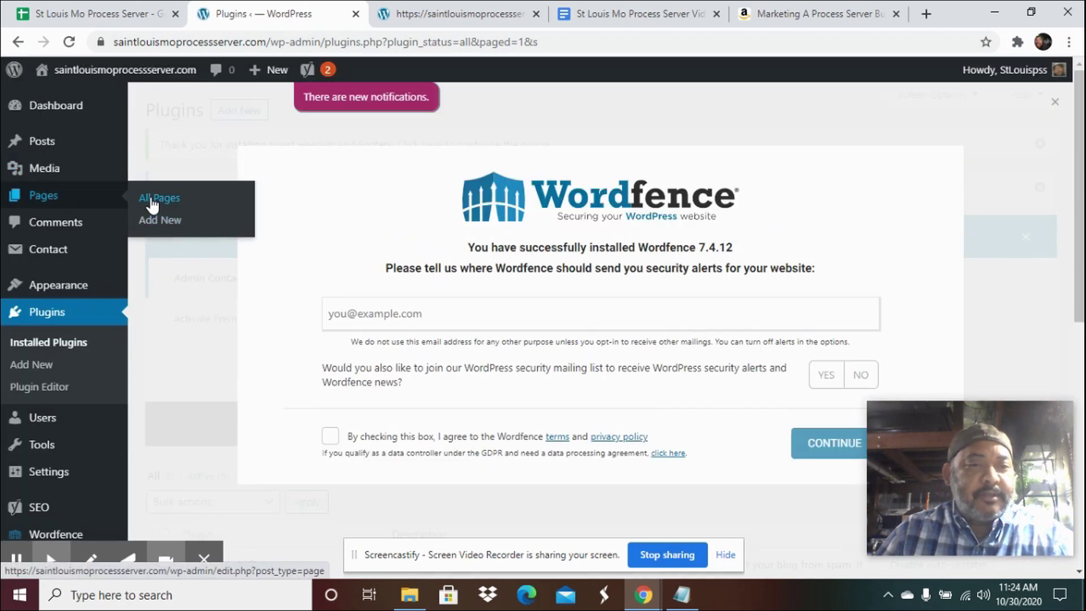
left_click(160, 222)
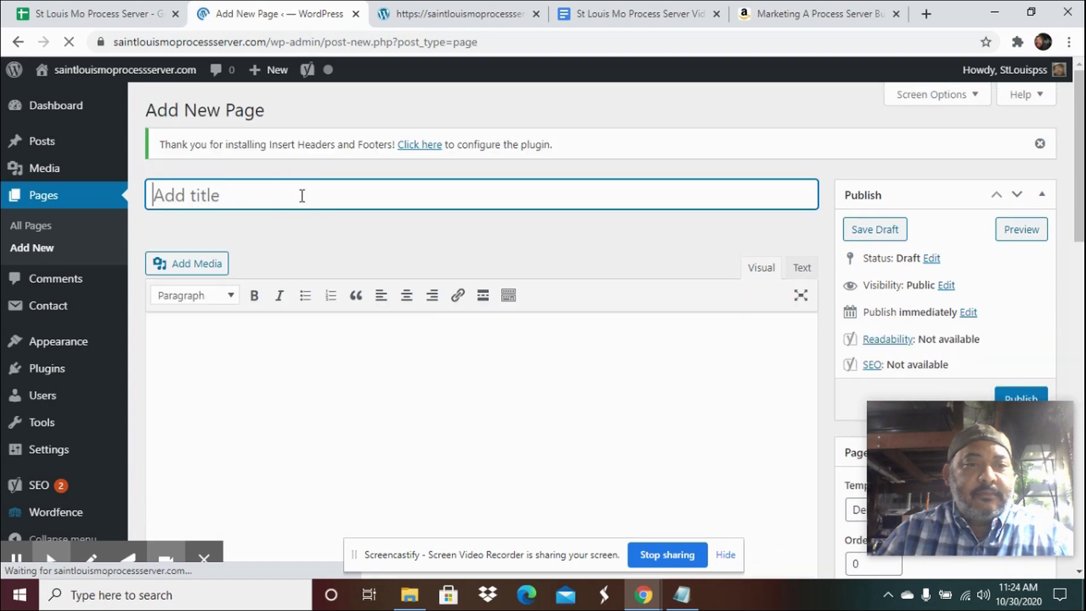
Step: Title the new page 'Home' and publish it at /home/
left_click(302, 196)
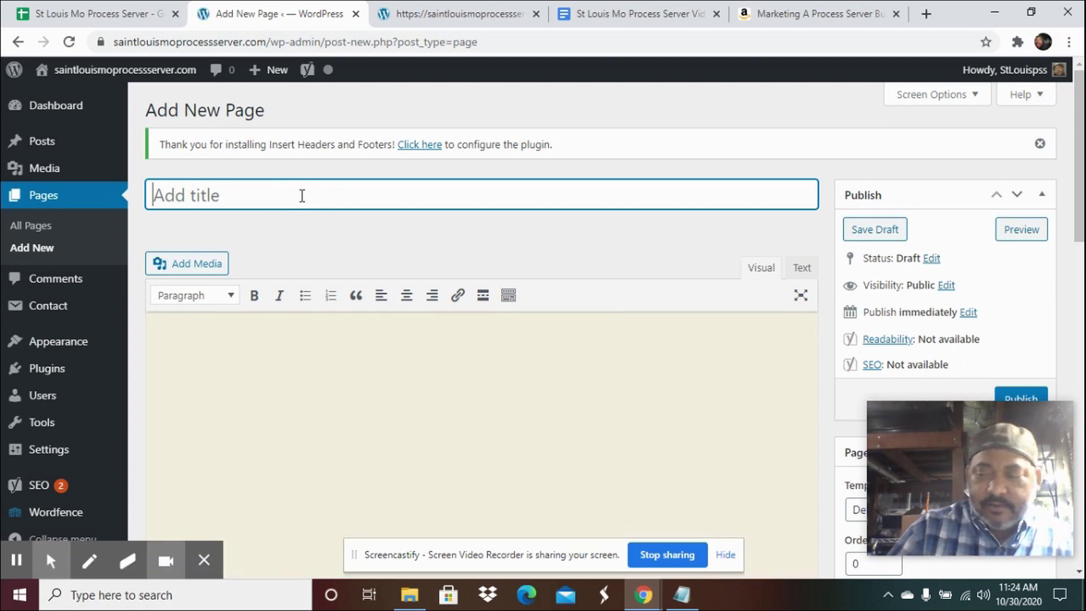
left_click(286, 196)
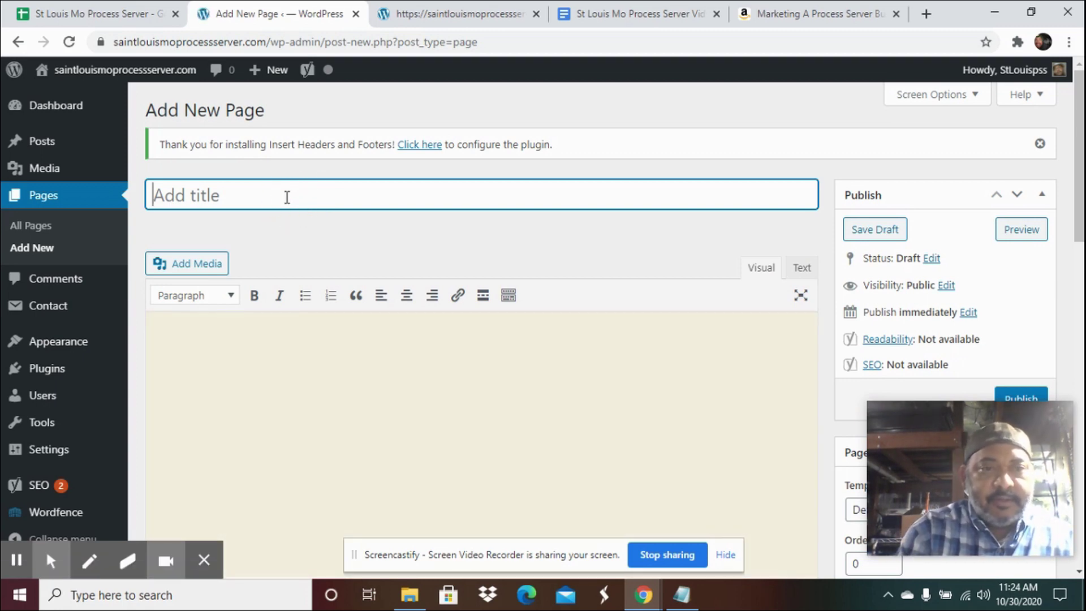
type("Home")
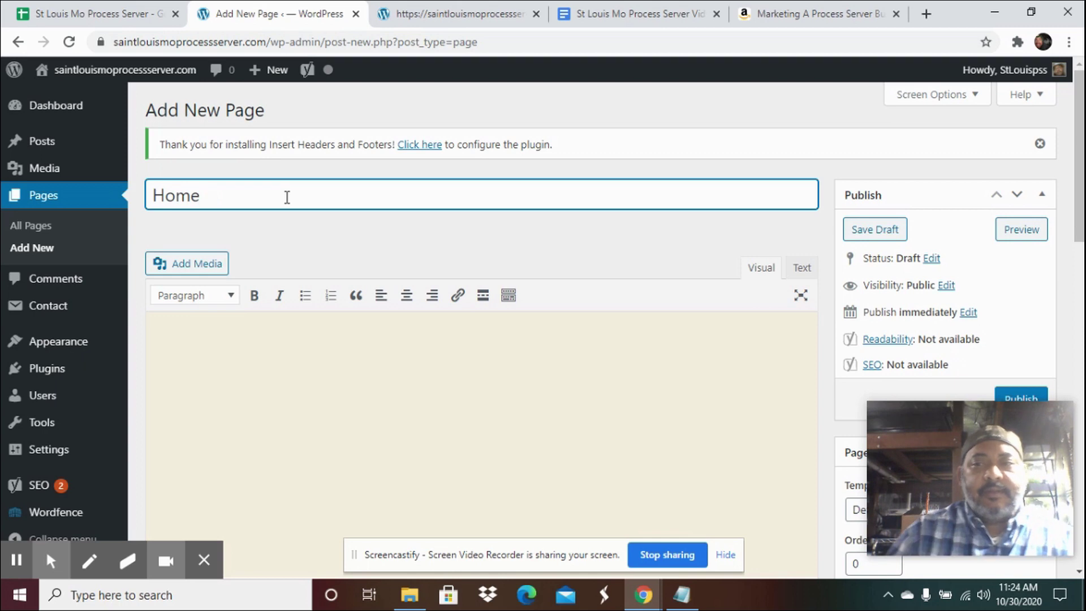
mouse_move(973, 459)
left_click_drag(929, 434, 936, 461)
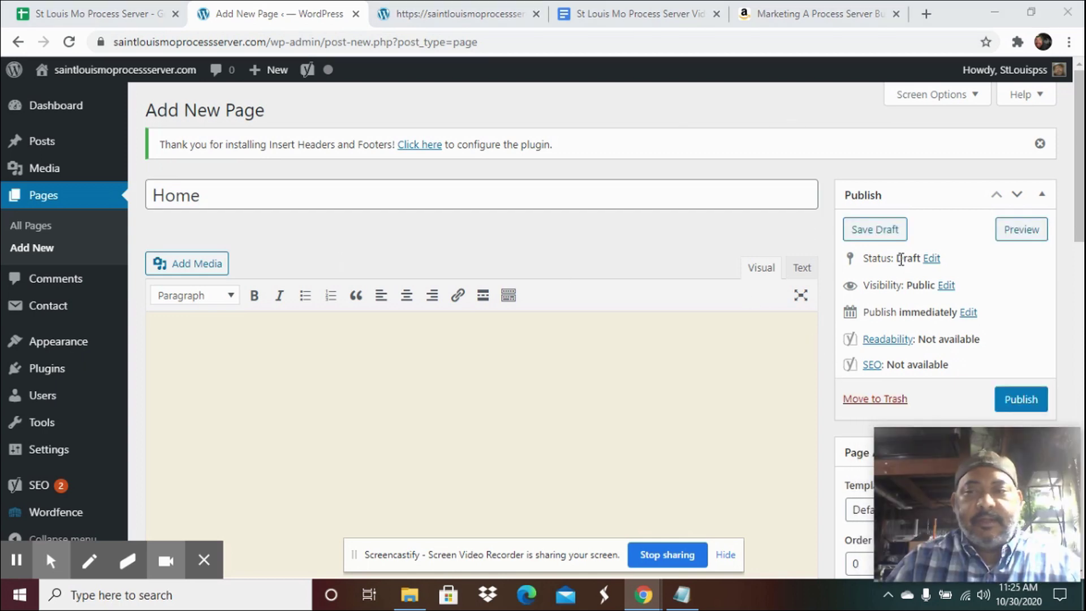
left_click(1027, 400)
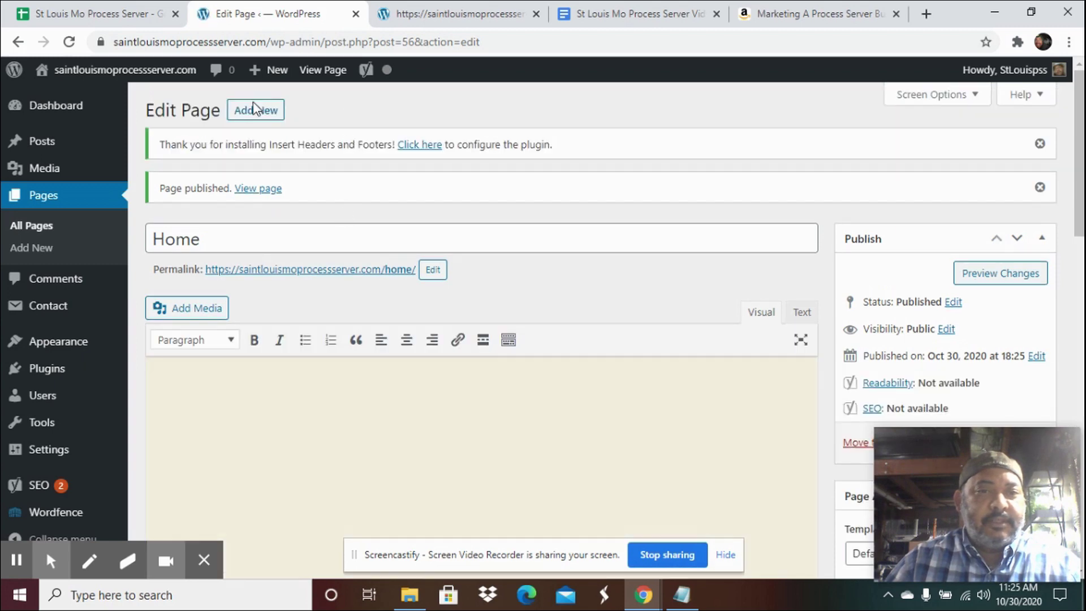
left_click(251, 111)
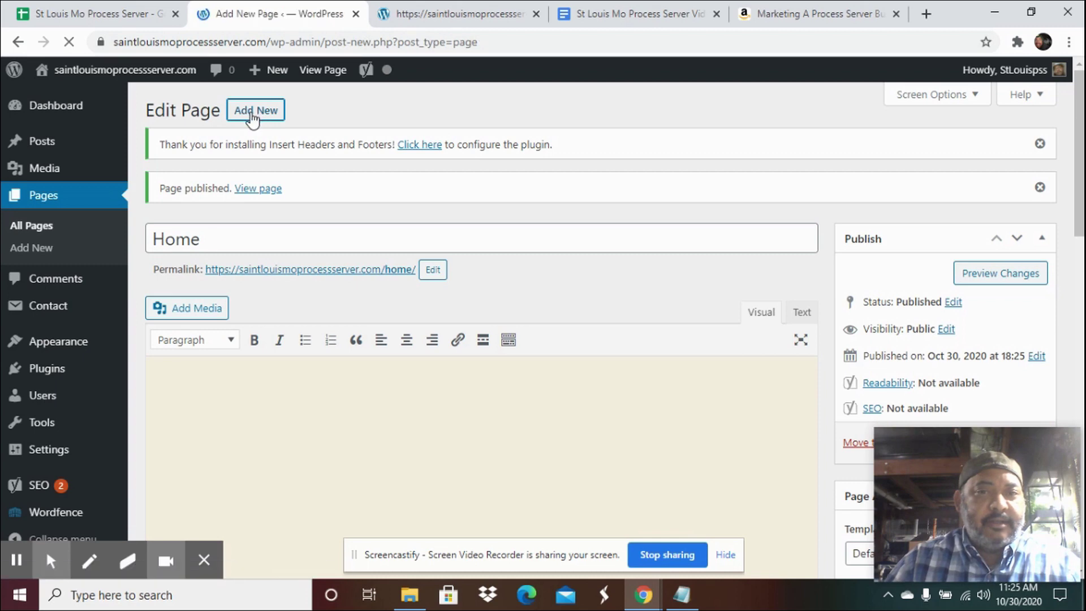
Step: Check the Google Doc's planned page list for the Services entry
left_click(632, 17)
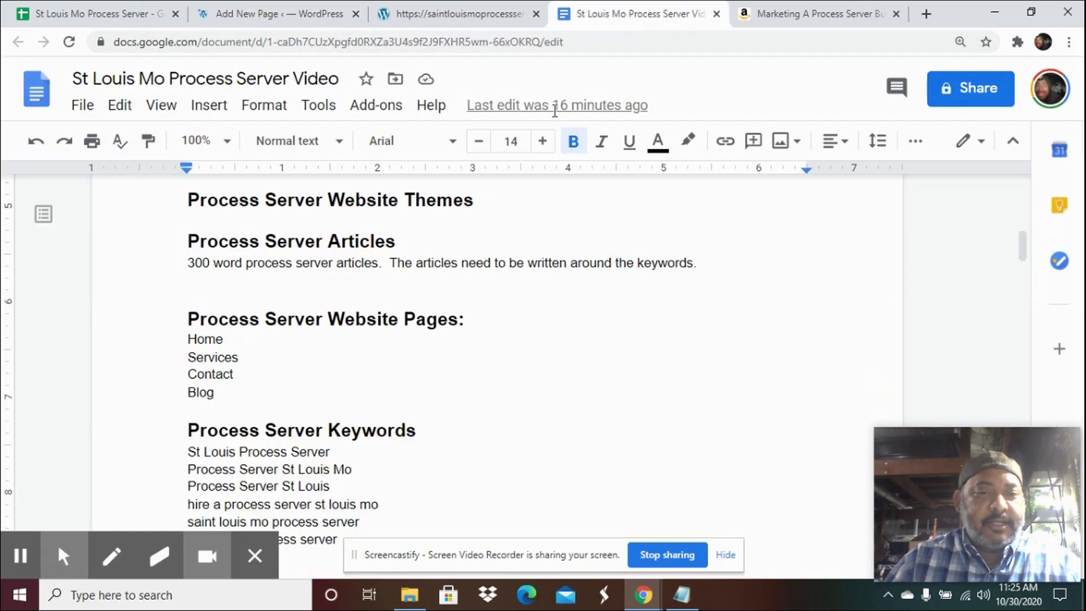
left_click(226, 358)
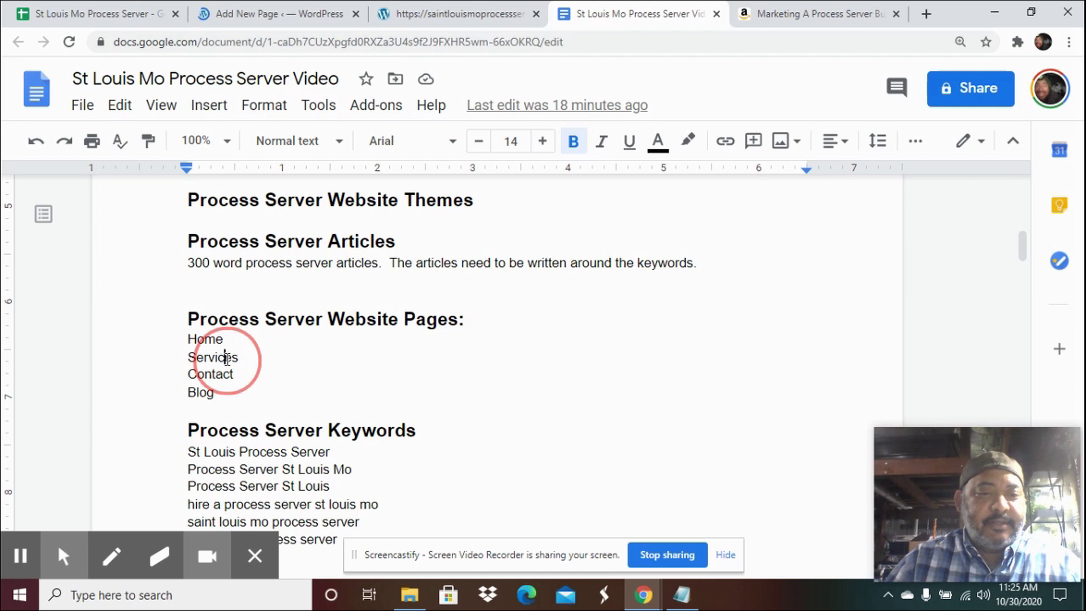
right_click(226, 359)
left_click(277, 17)
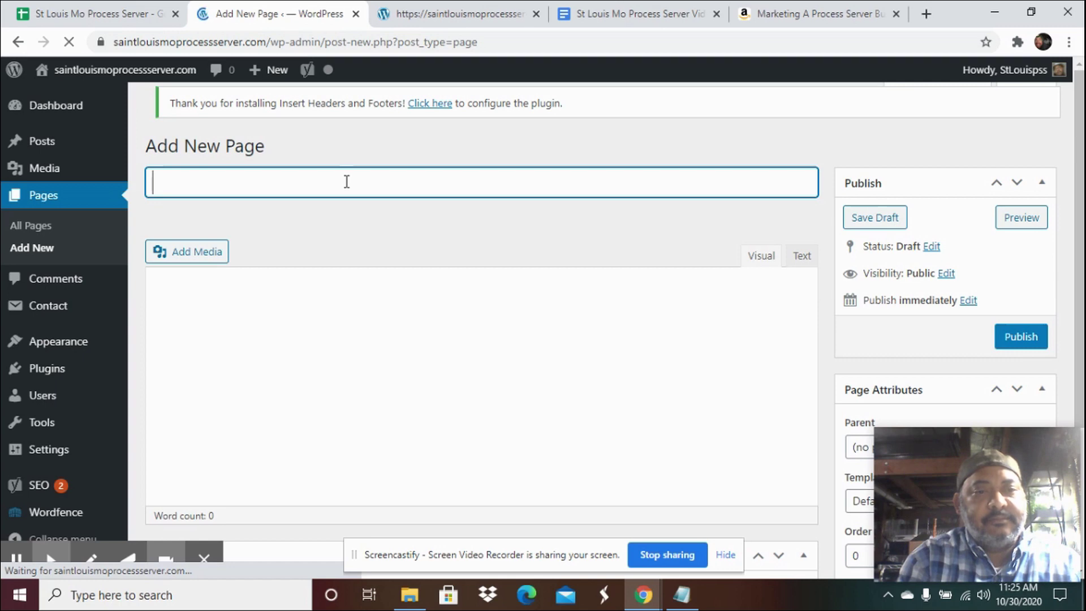
Step: Title the new page 'Services' and publish it at /services/
type("Ser")
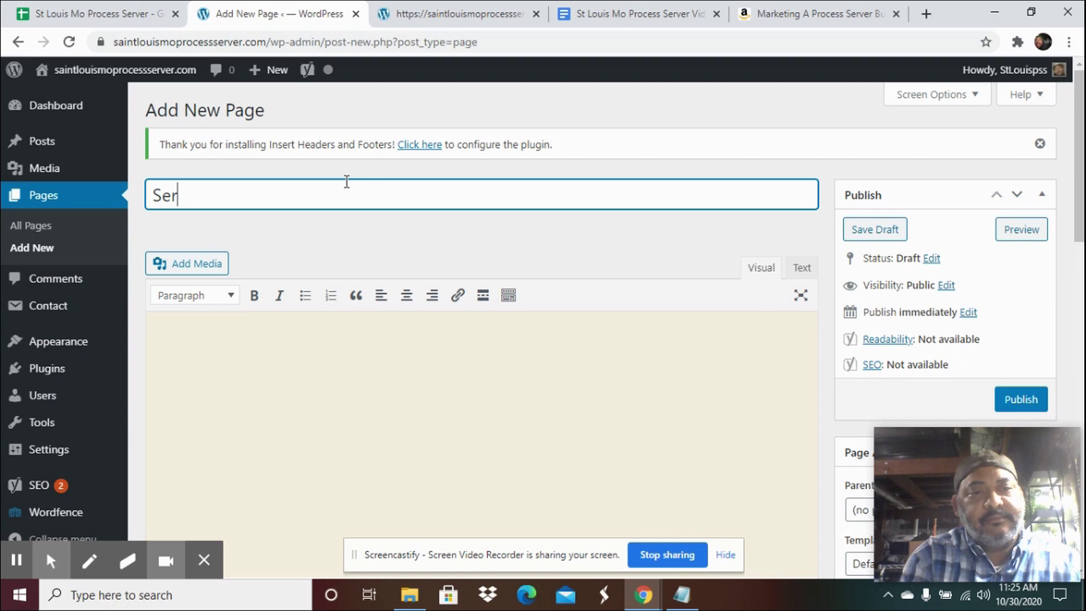
type("vices")
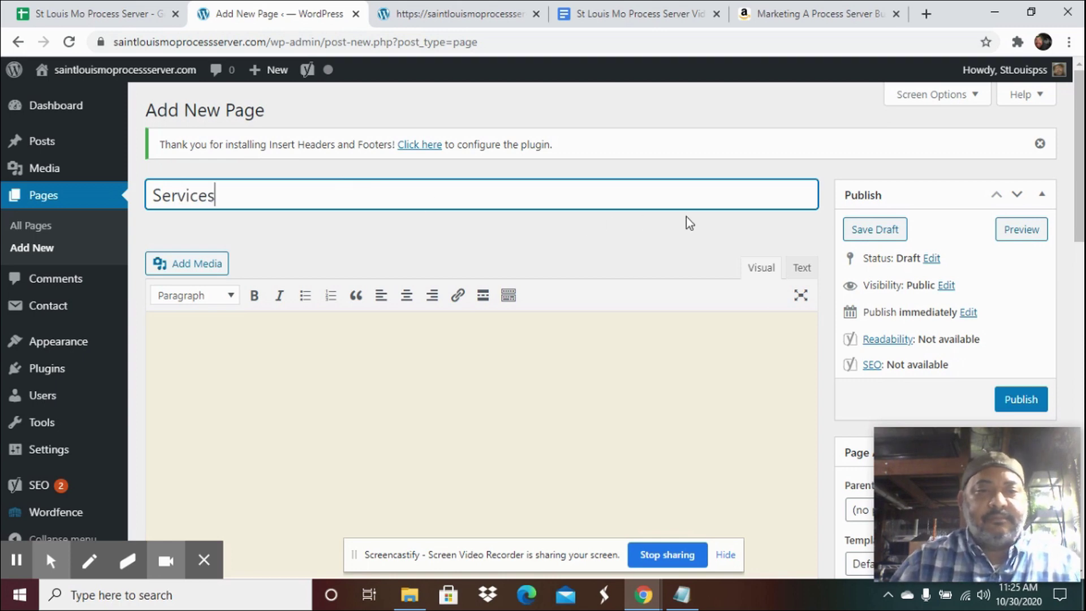
scroll(899, 223, "down", 1)
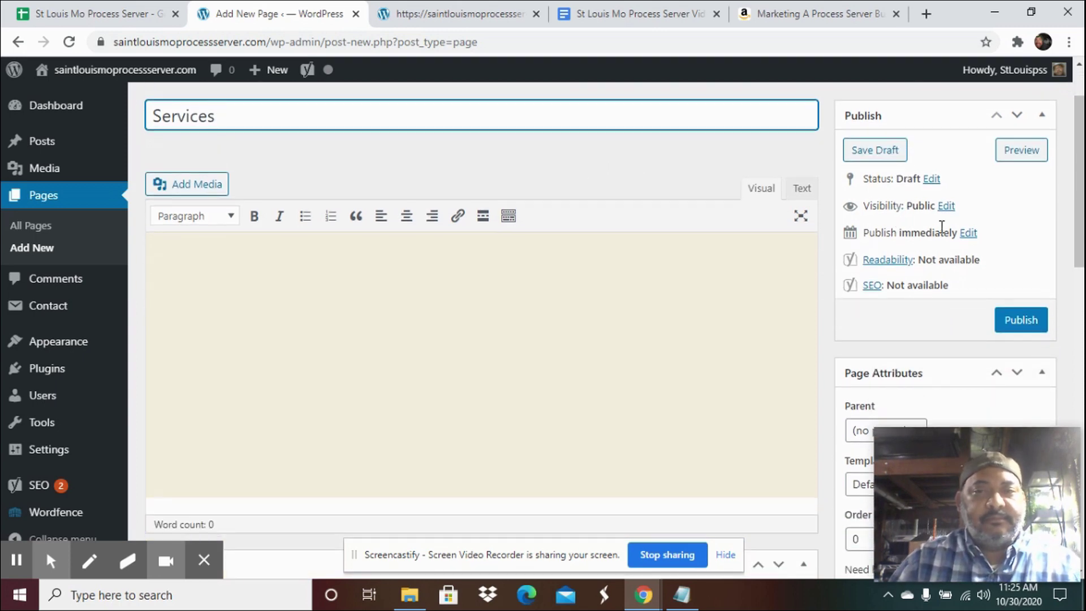
left_click(1023, 322)
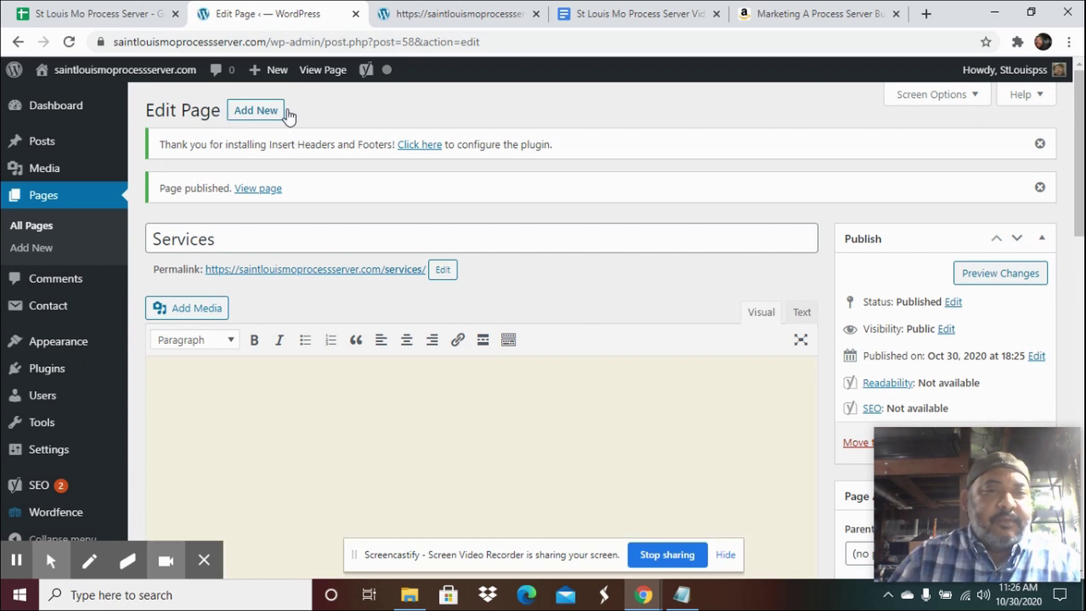
left_click(247, 112)
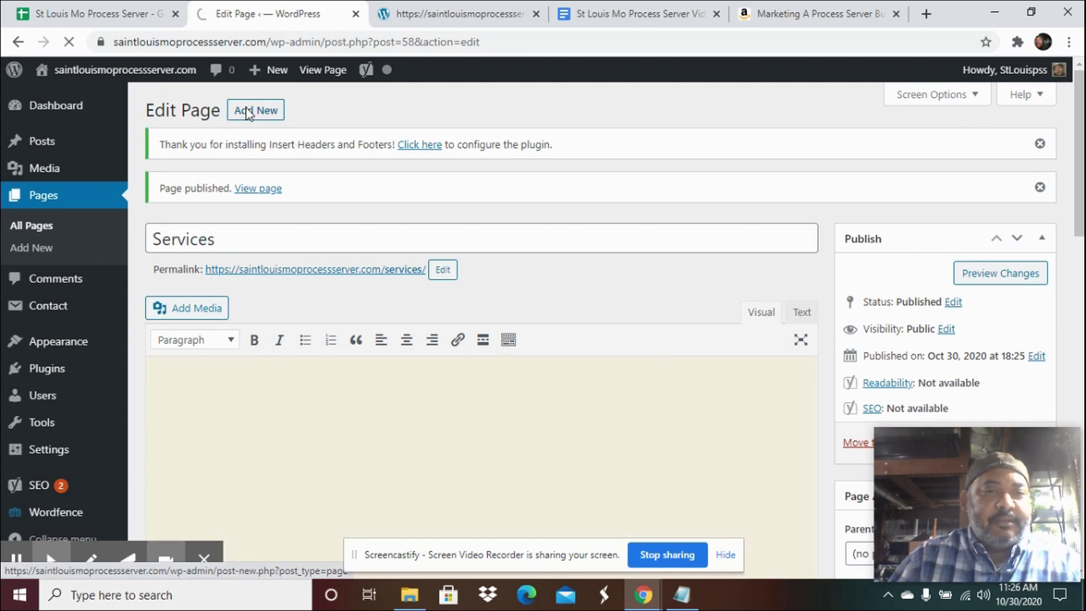
Step: Publish a new page titled 'Contact' at /contact/, checking it against the planned page list
left_click(632, 14)
left_click(70, 364)
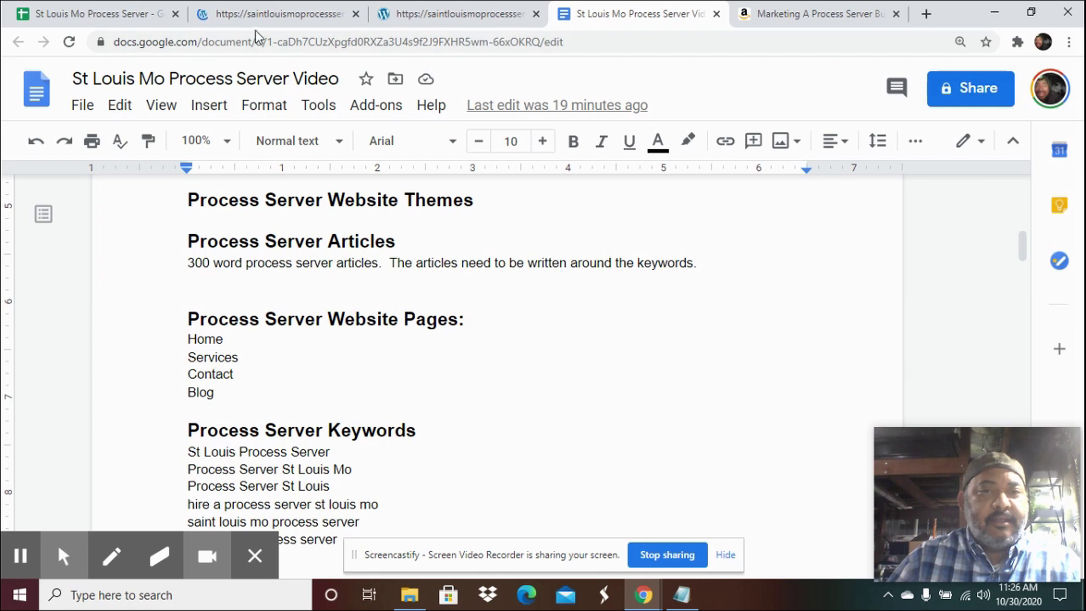
left_click(267, 21)
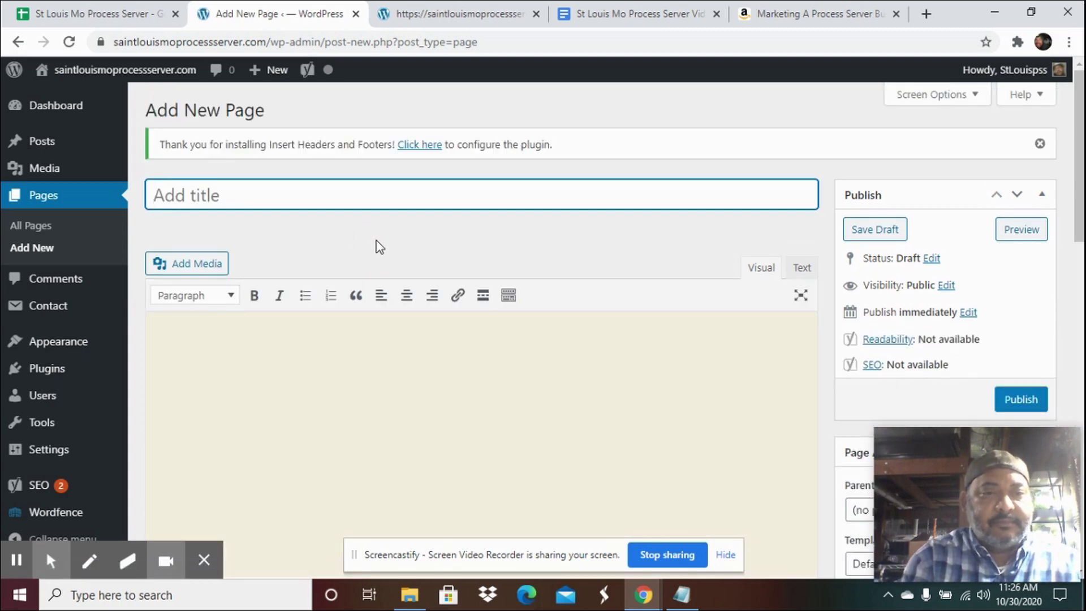
type("Conta")
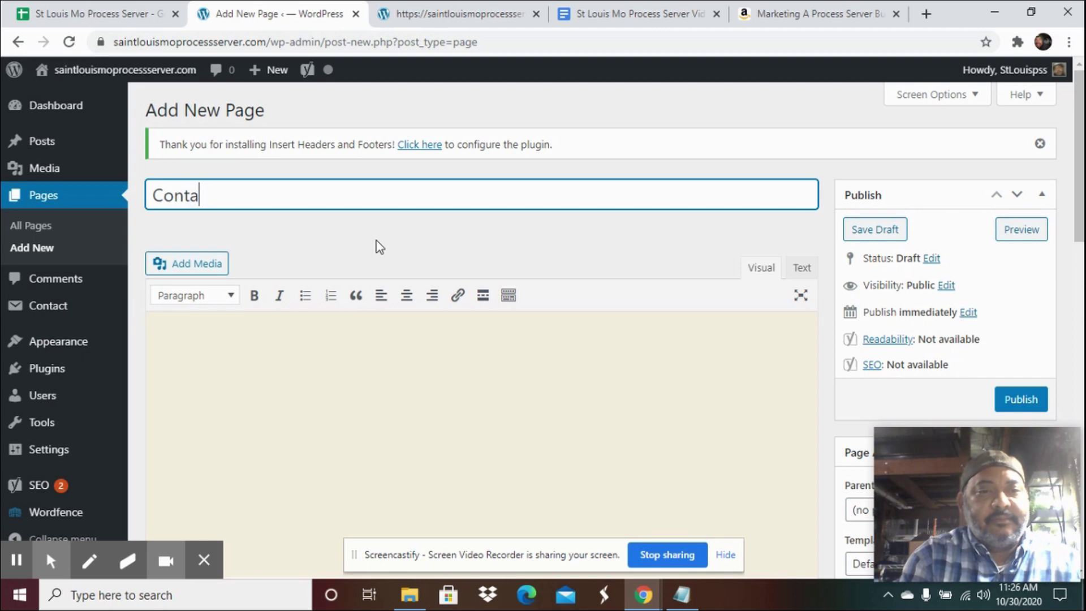
type("ct")
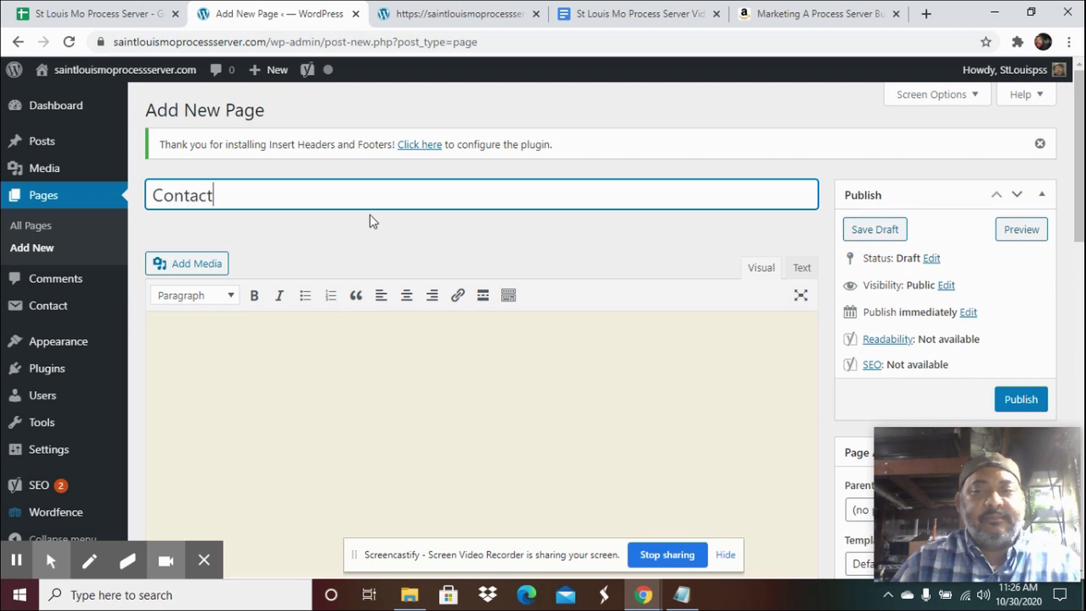
left_click(1021, 399)
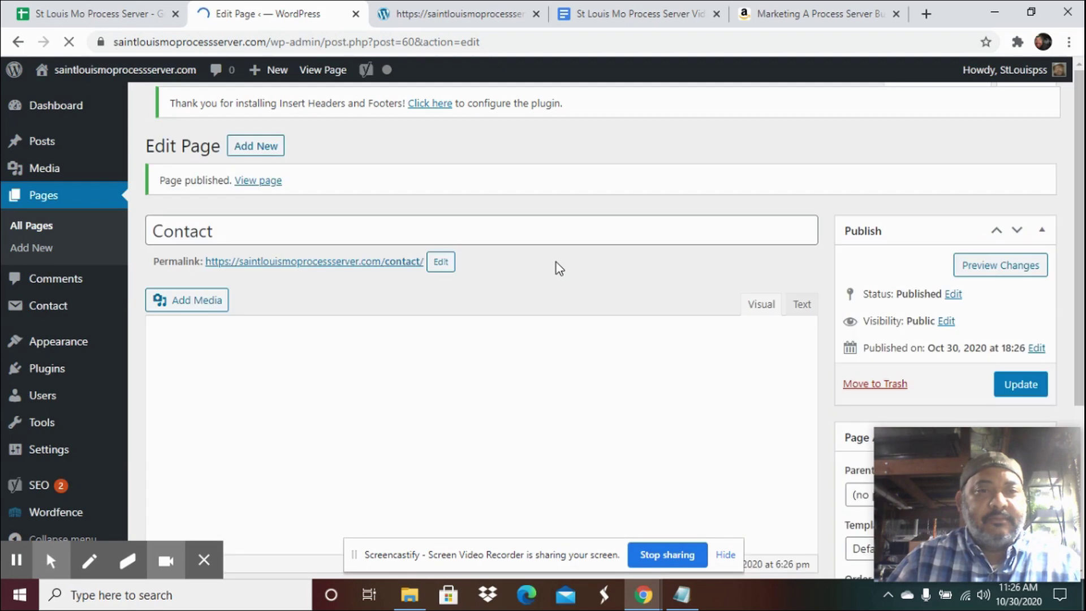
left_click(636, 14)
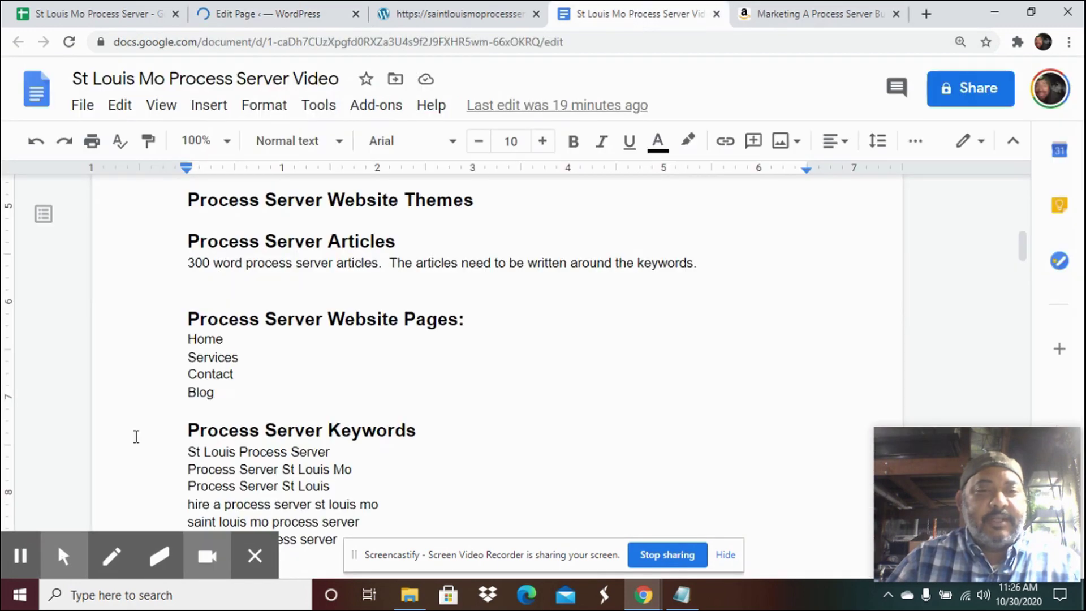
Step: Add a new page titled 'Blog' and publish it at /blog/
left_click(279, 15)
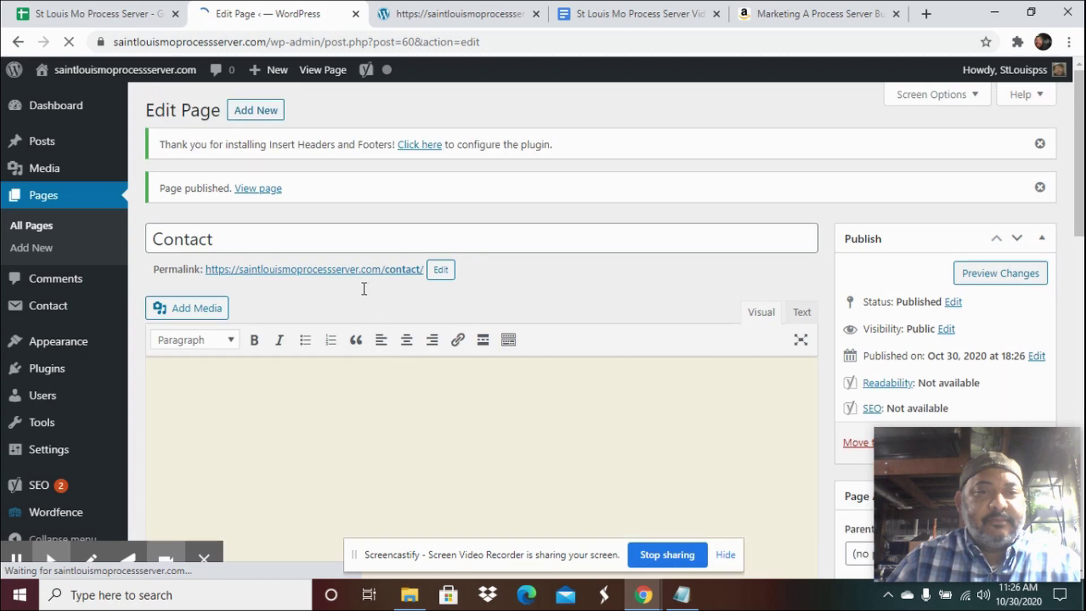
left_click(264, 113)
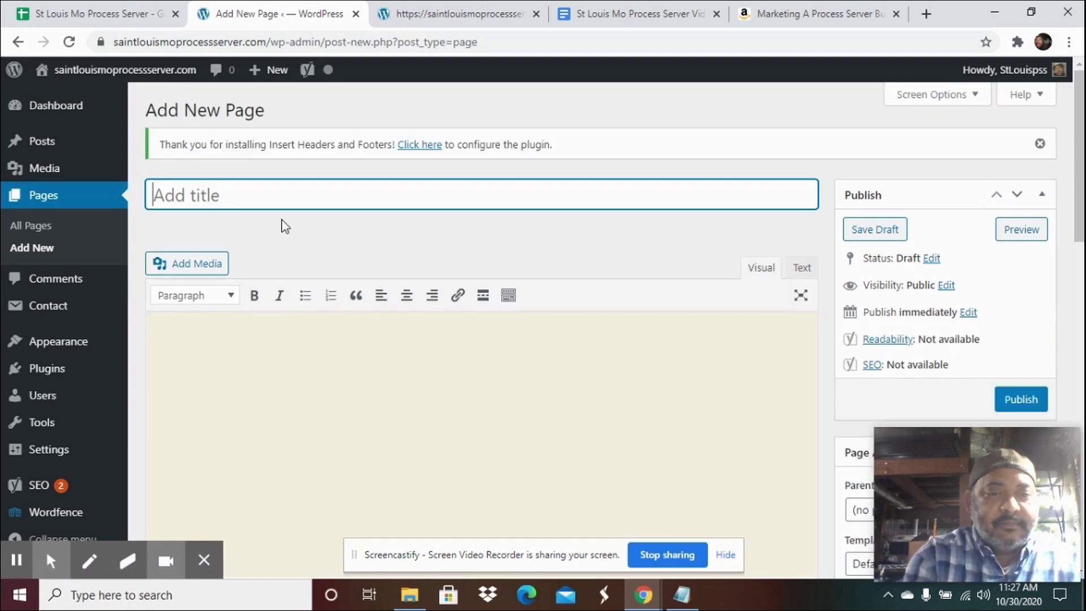
type("Blog")
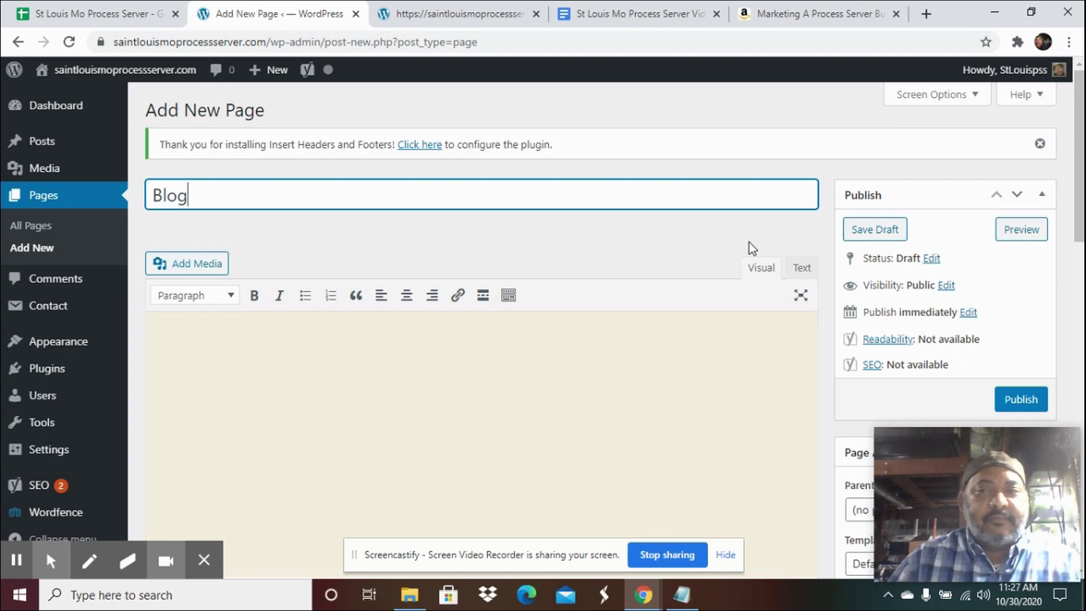
left_click(1029, 399)
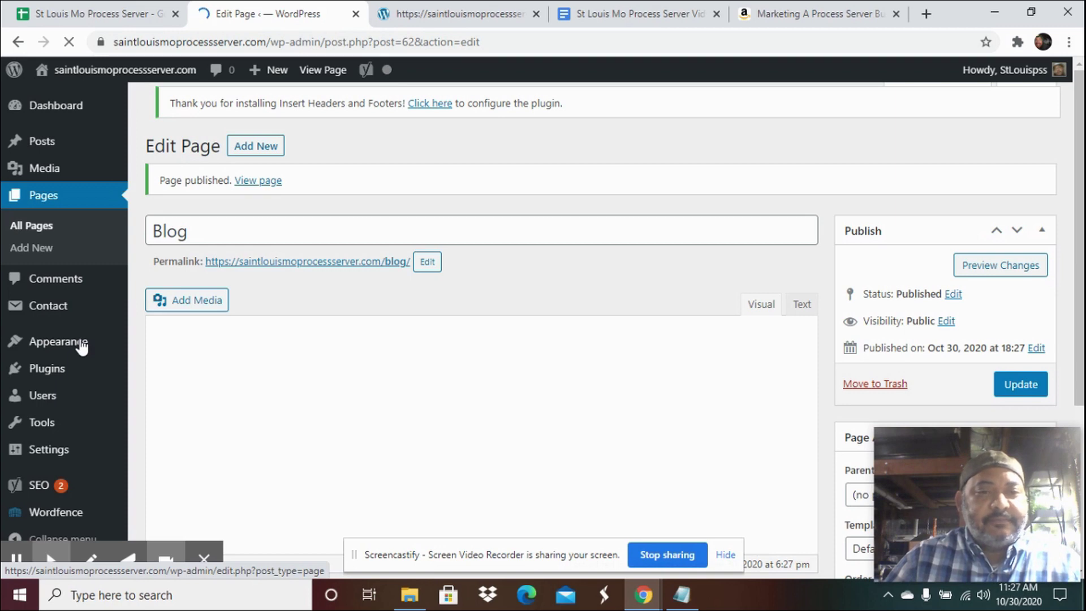
Step: In Appearance > Menus, remove the invalid About, Blog and Contact items and the broken Home link
mouse_move(81, 345)
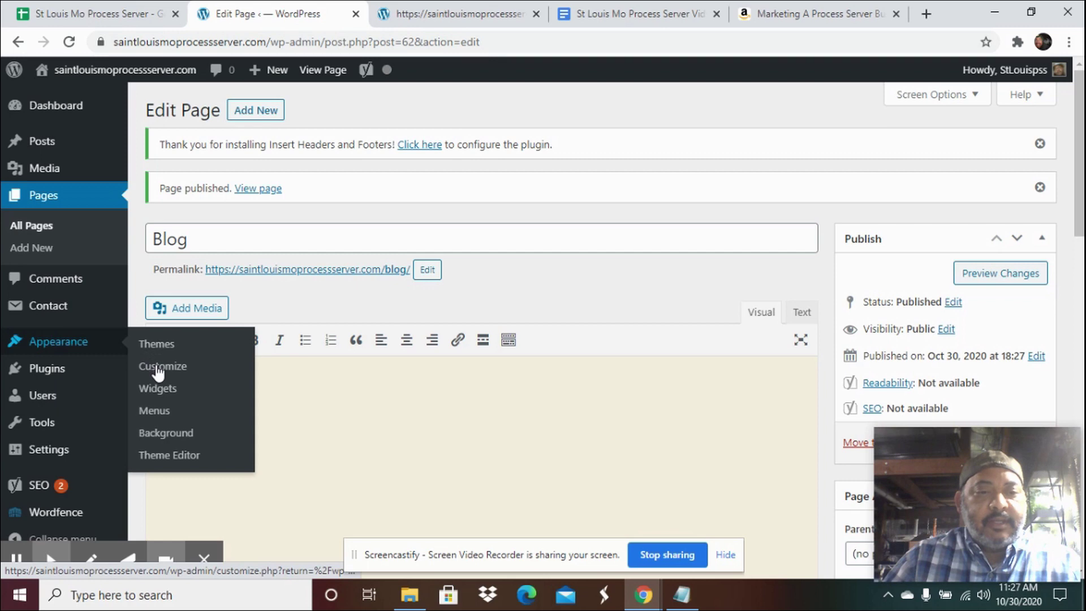
left_click(154, 413)
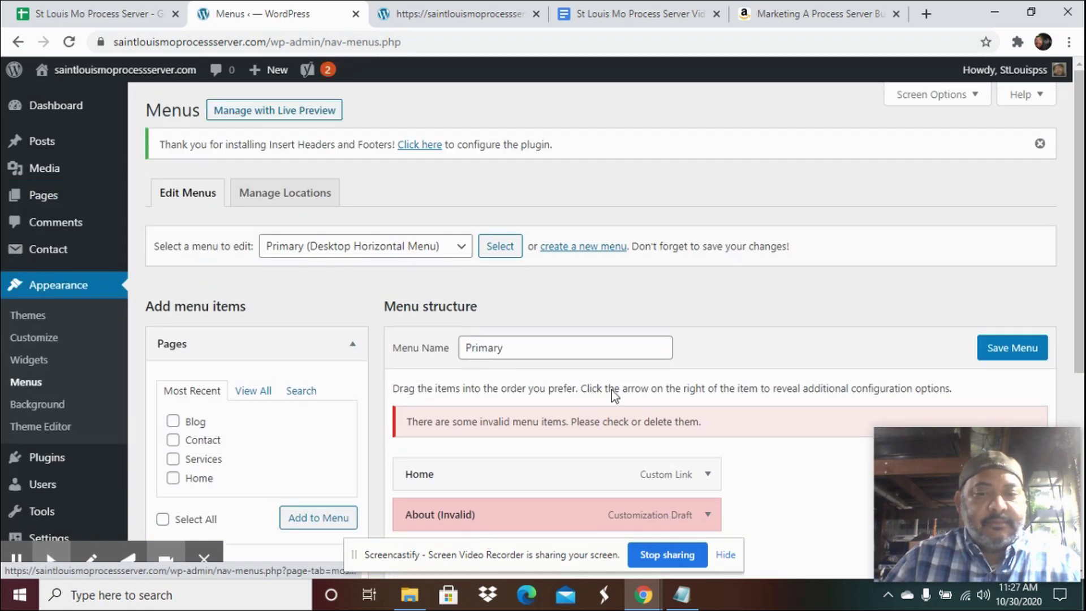
scroll(613, 394, "down", 3)
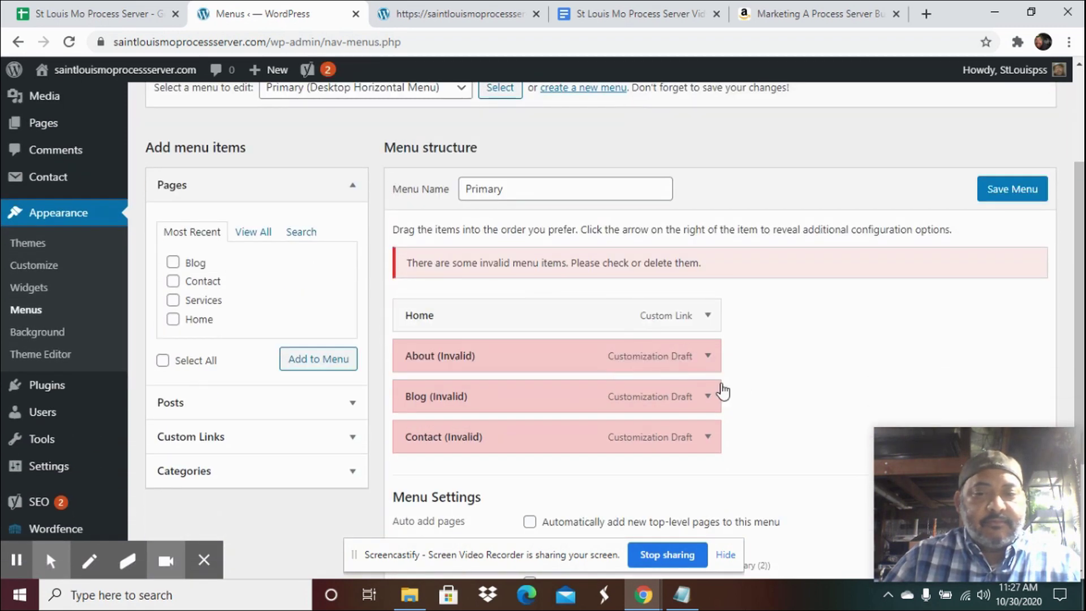
left_click(707, 357)
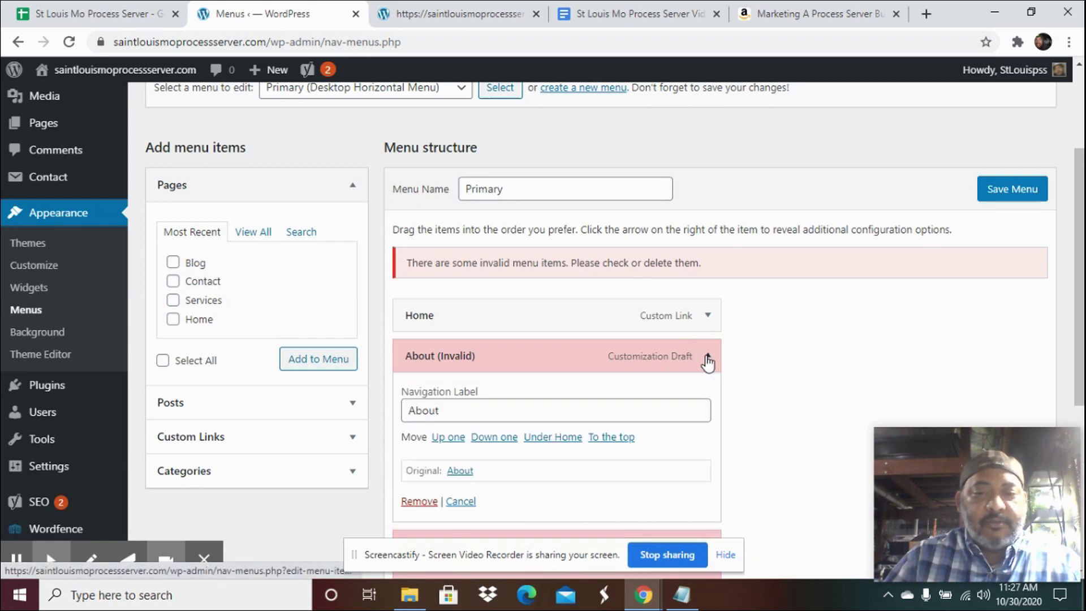
left_click(419, 501)
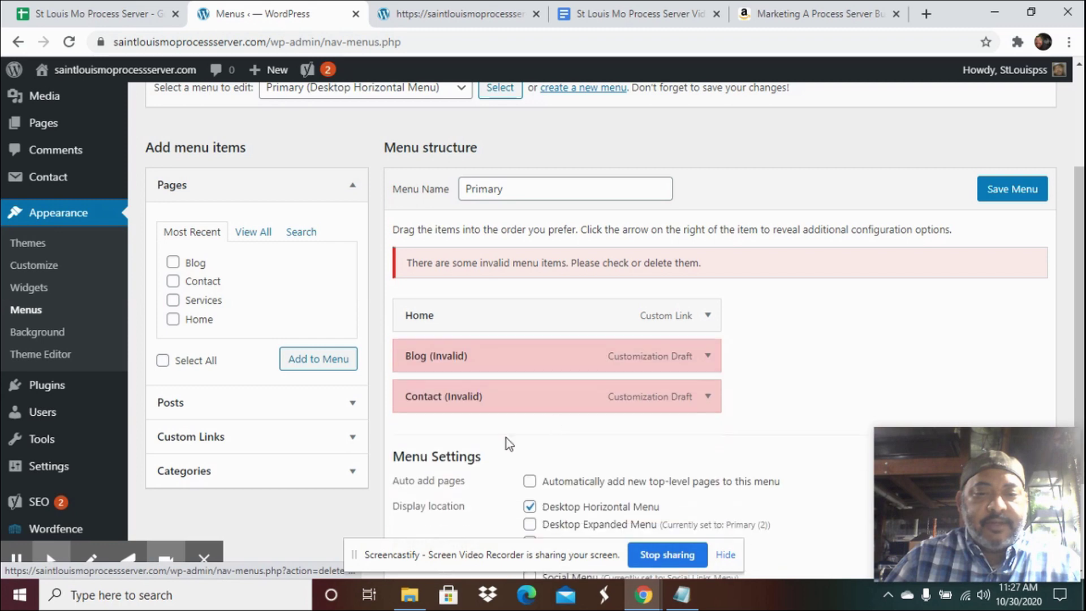
left_click(707, 362)
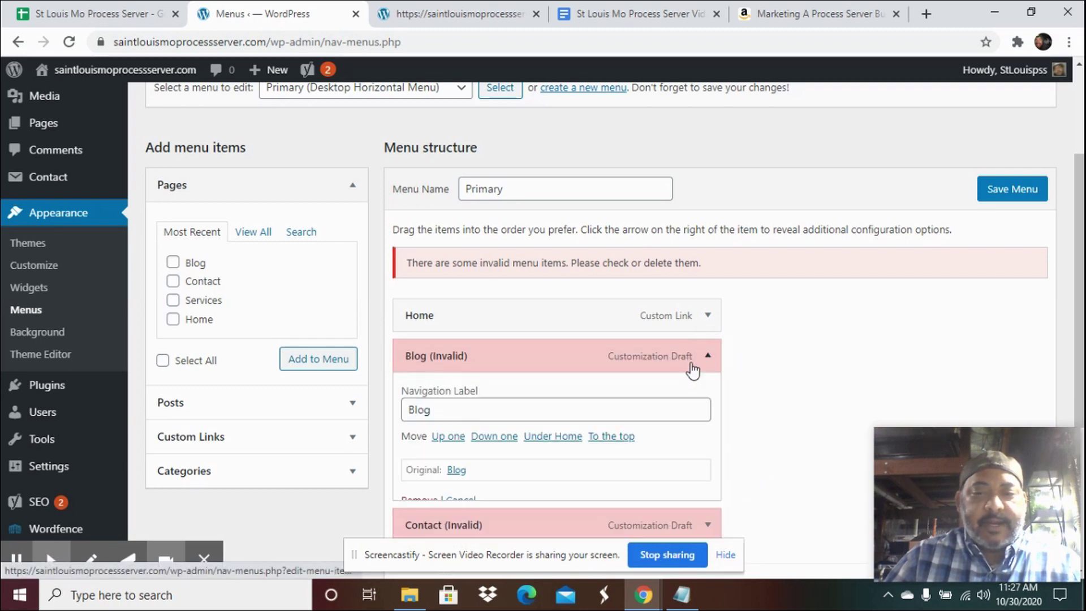
left_click(415, 498)
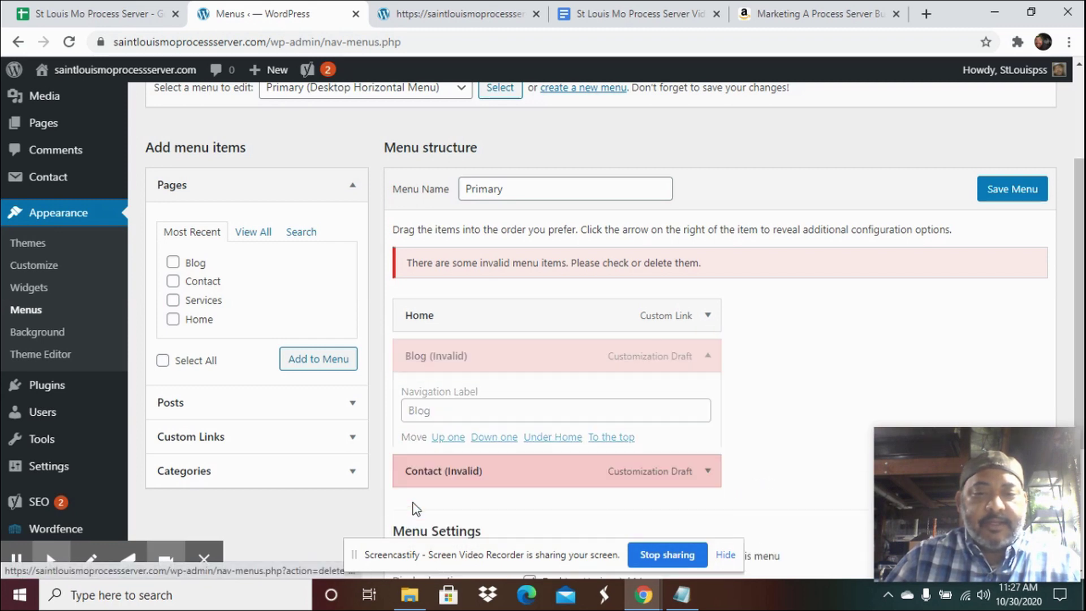
left_click(707, 355)
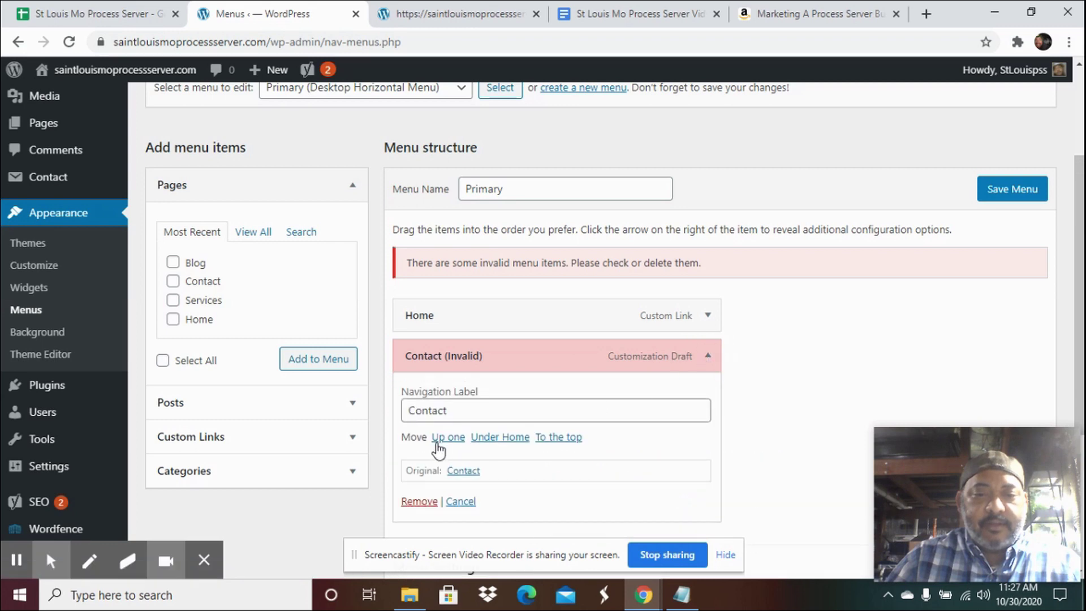
left_click(409, 502)
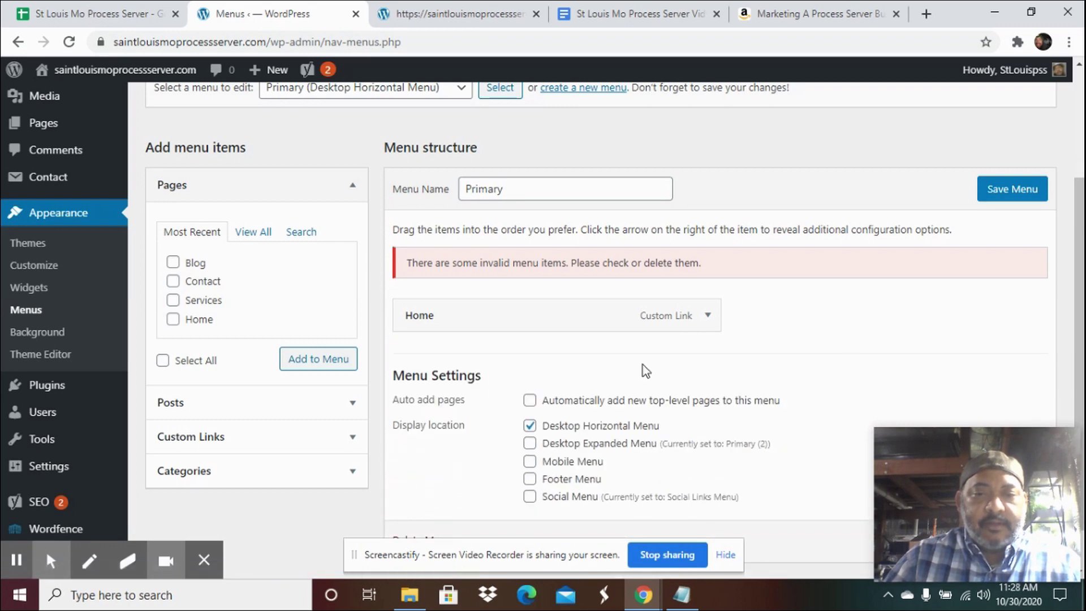
left_click(708, 315)
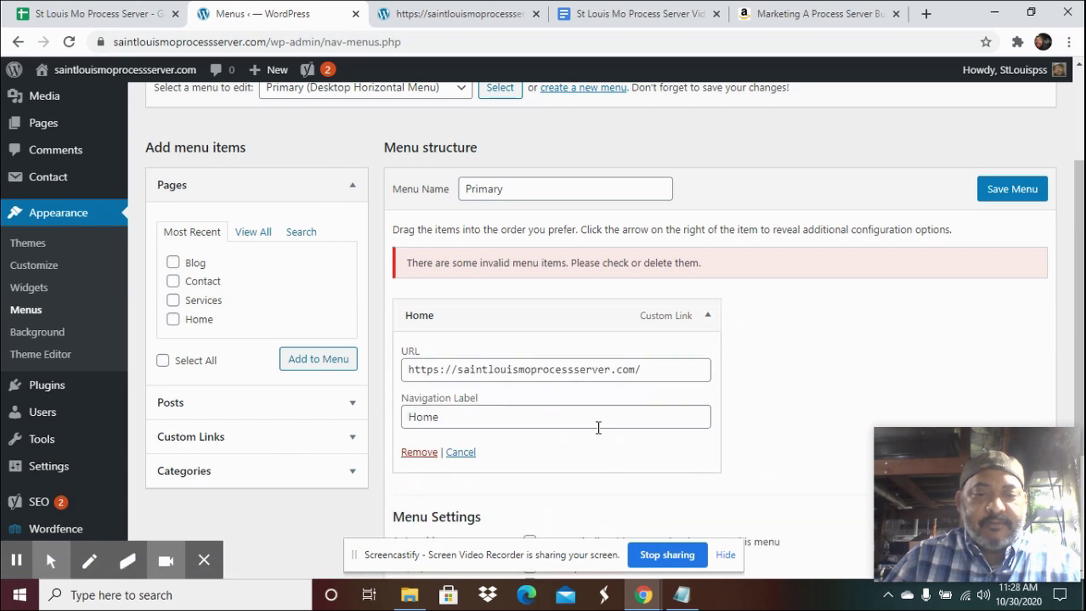
left_click(421, 452)
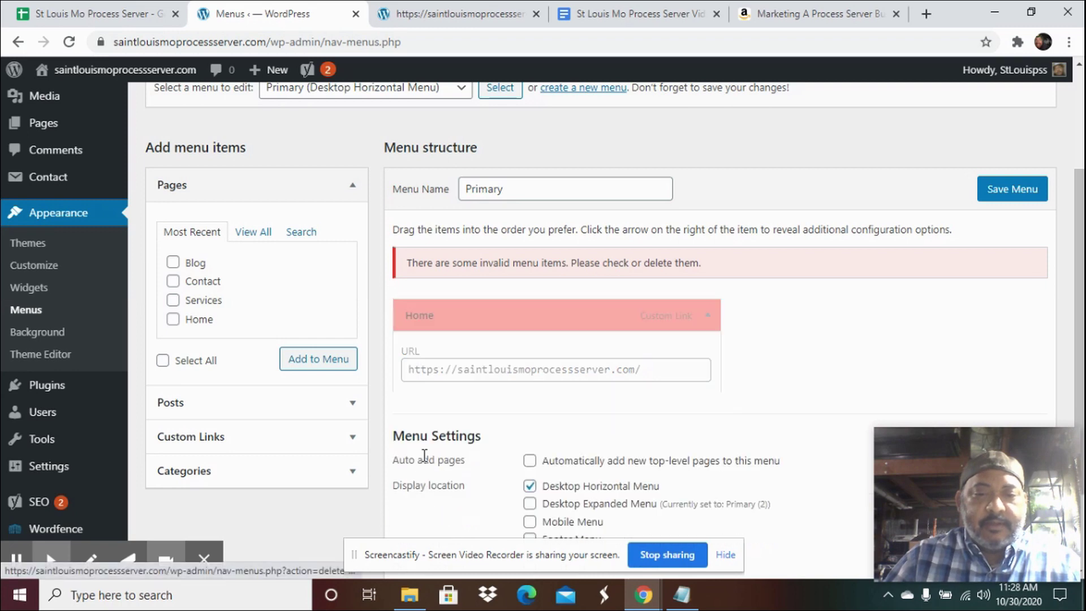
Step: Add the Home, Services, Contact and Blog pages to the Primary menu
left_click(172, 319)
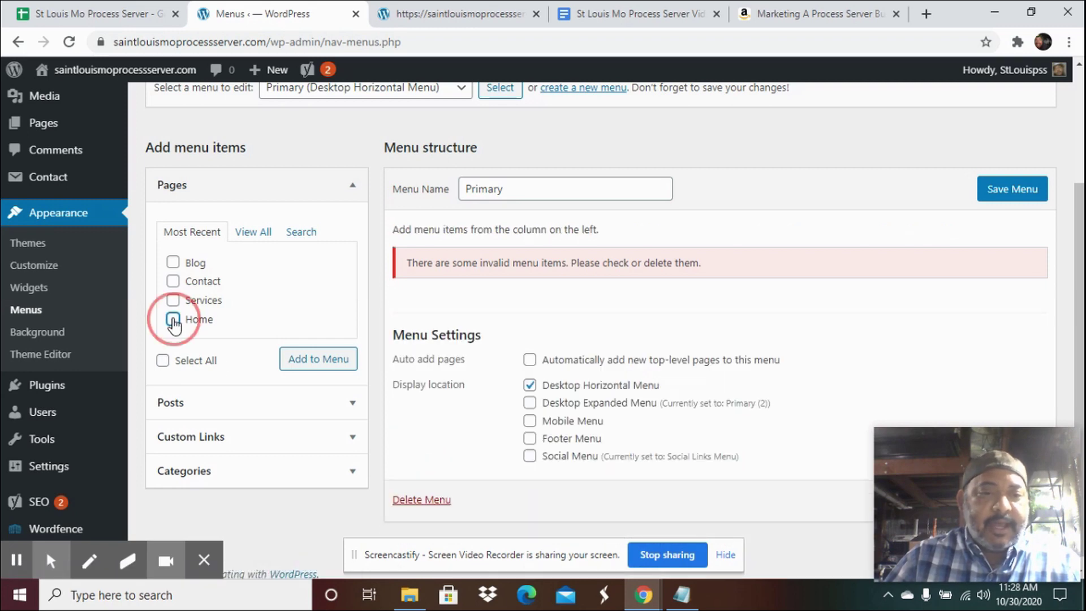
left_click(173, 301)
left_click(172, 281)
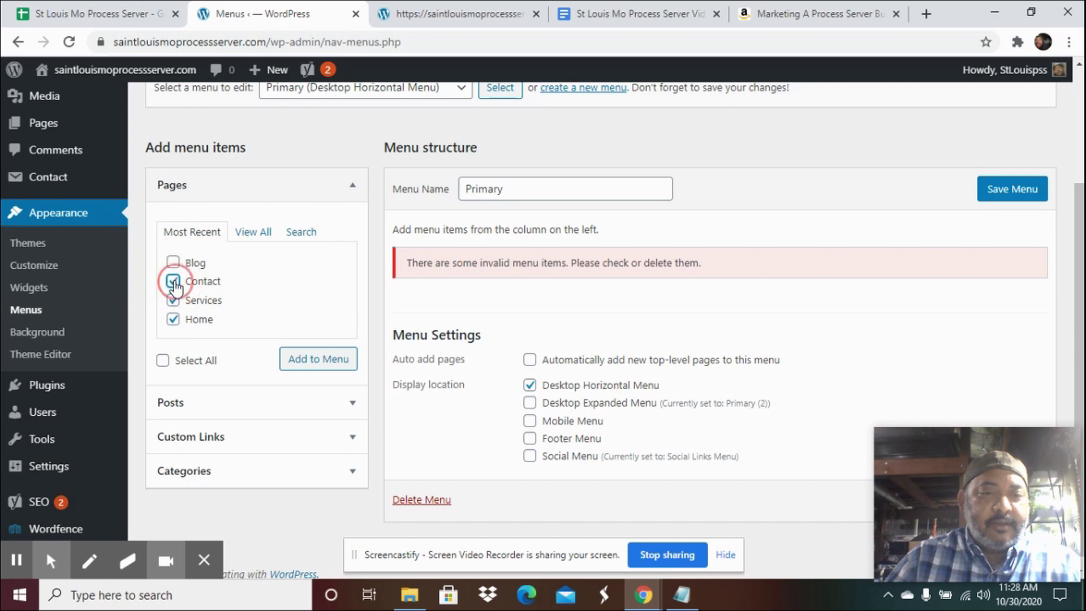
left_click(173, 262)
left_click(314, 369)
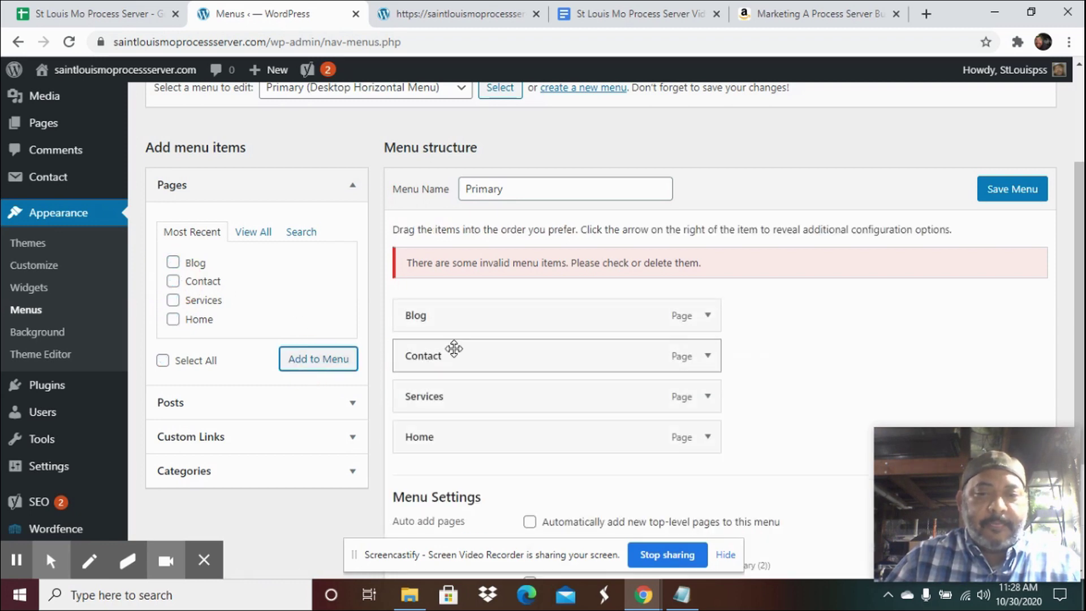
Step: Reorder the menu to Home, Services, Blog, Contact and save it
left_click_drag(514, 437, 516, 317)
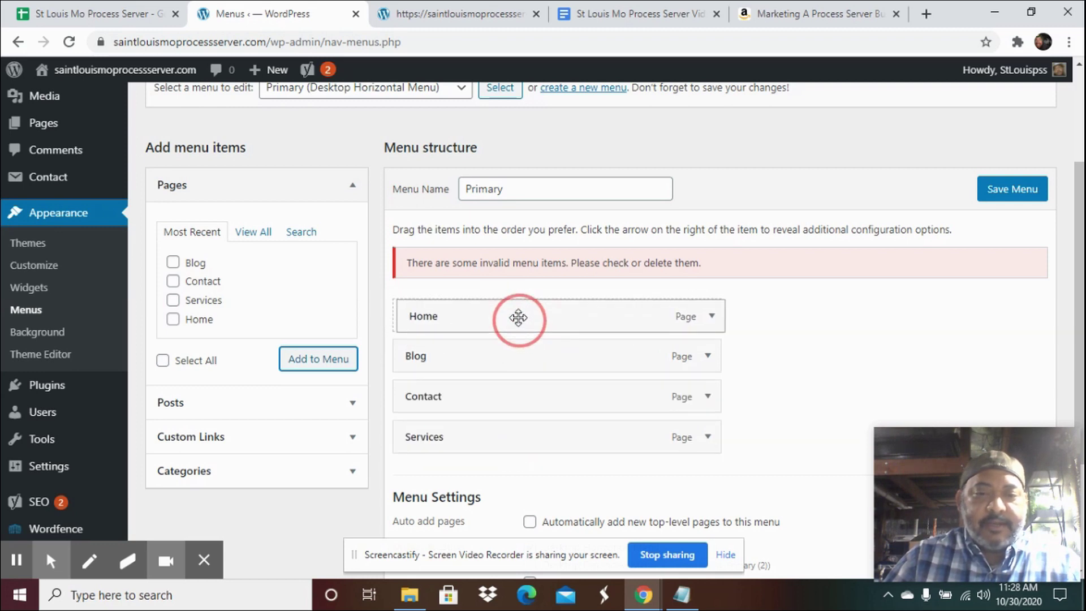
left_click_drag(519, 439, 491, 360)
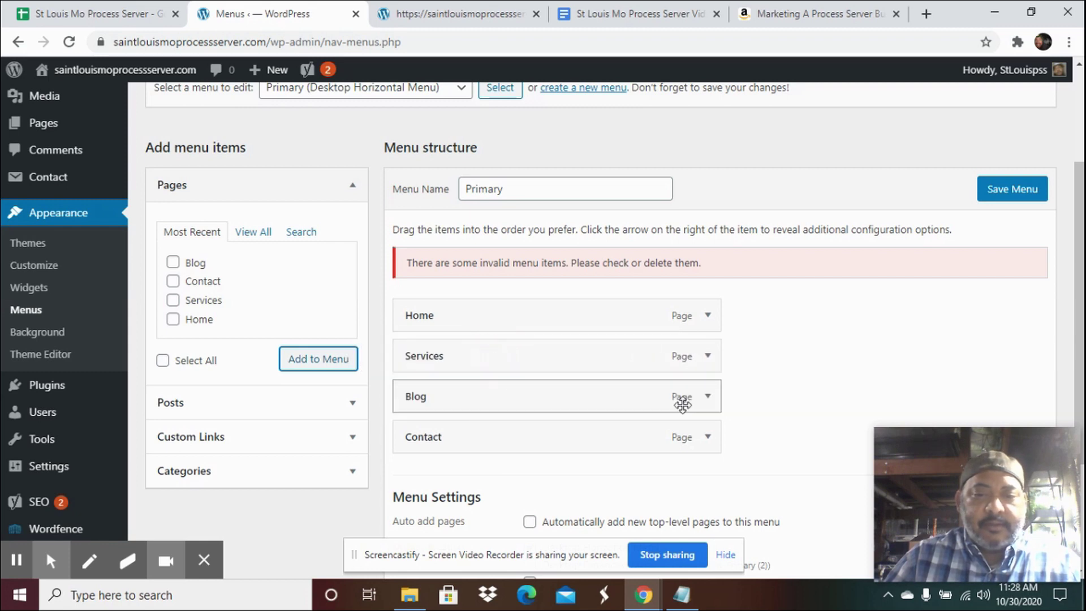
left_click(1016, 193)
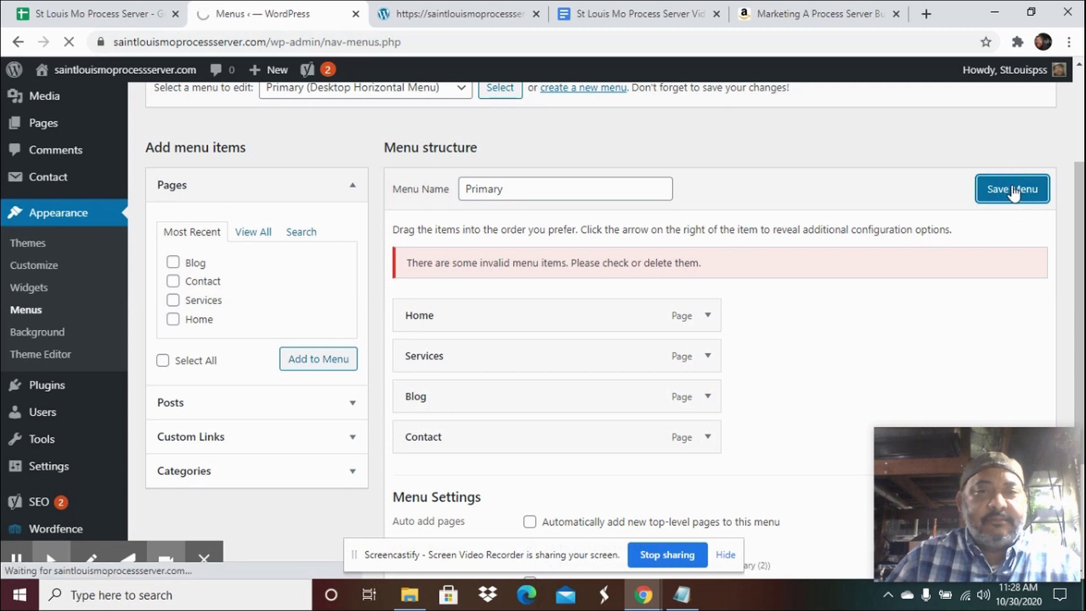
left_click(444, 21)
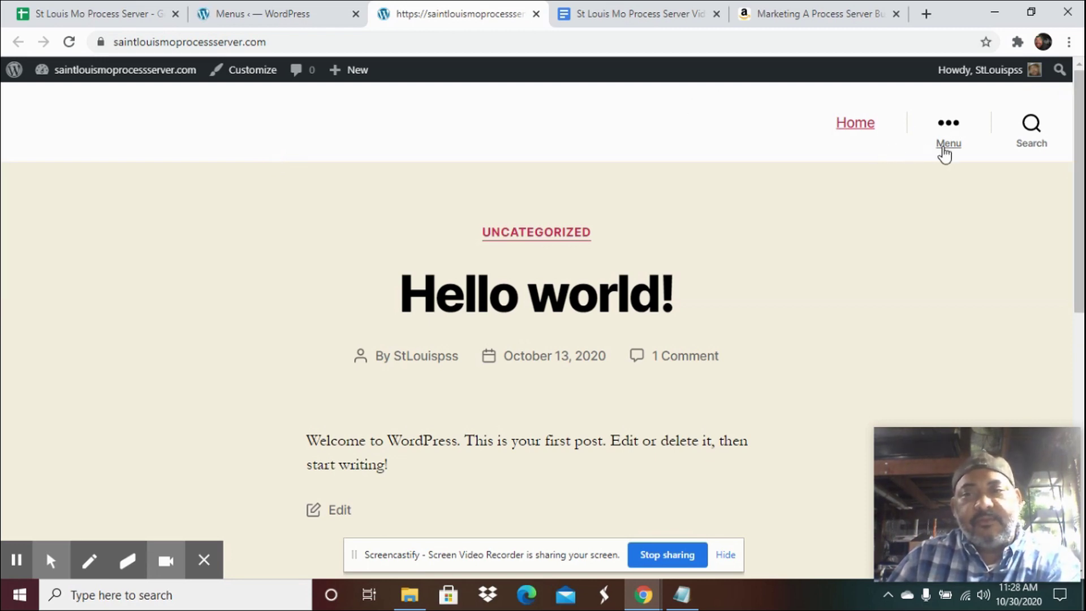
Step: Reload the live site so the header shows Home, Services, Blog and Contact
left_click(236, 14)
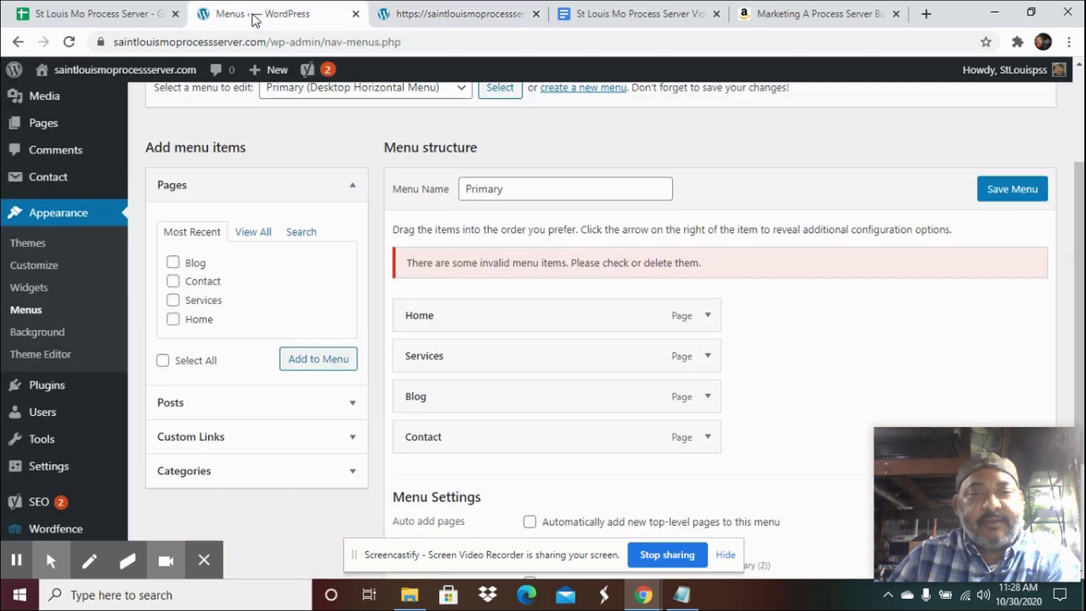
scroll(492, 334, "down", 4)
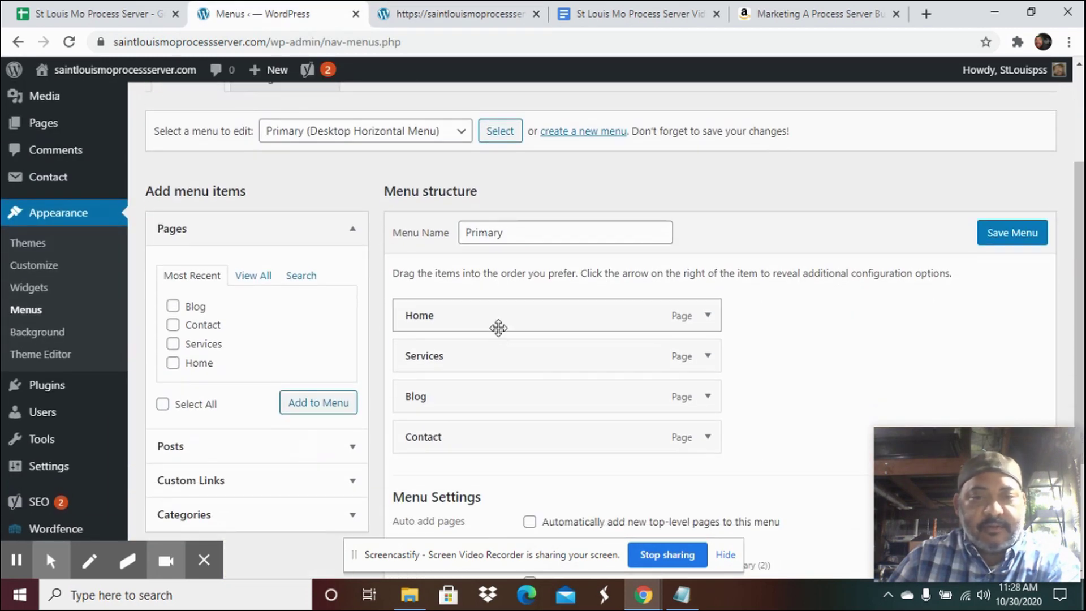
scroll(498, 328, "down", 2)
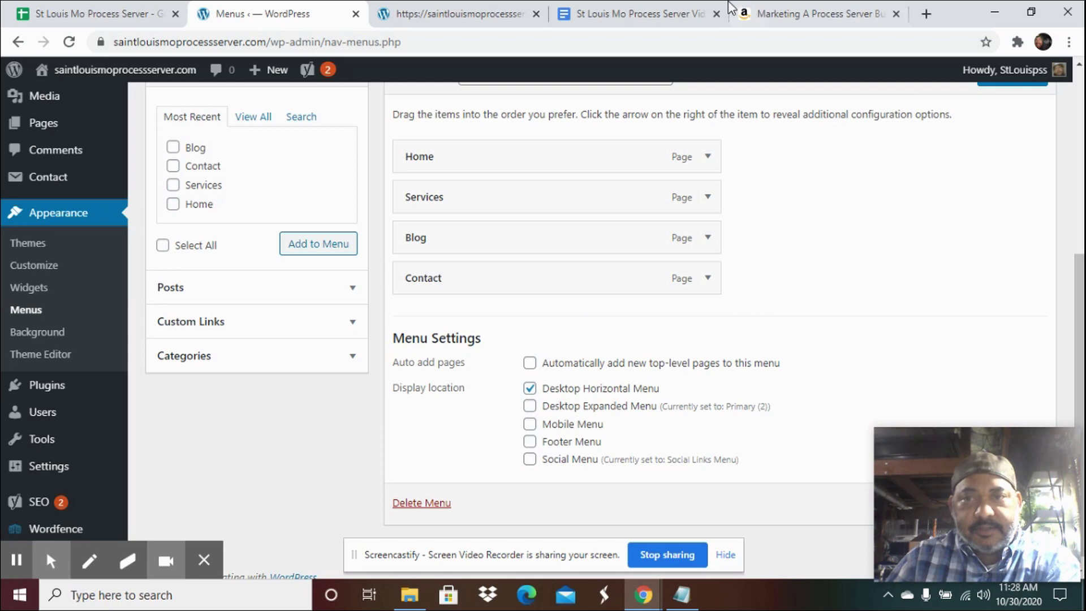
left_click(443, 12)
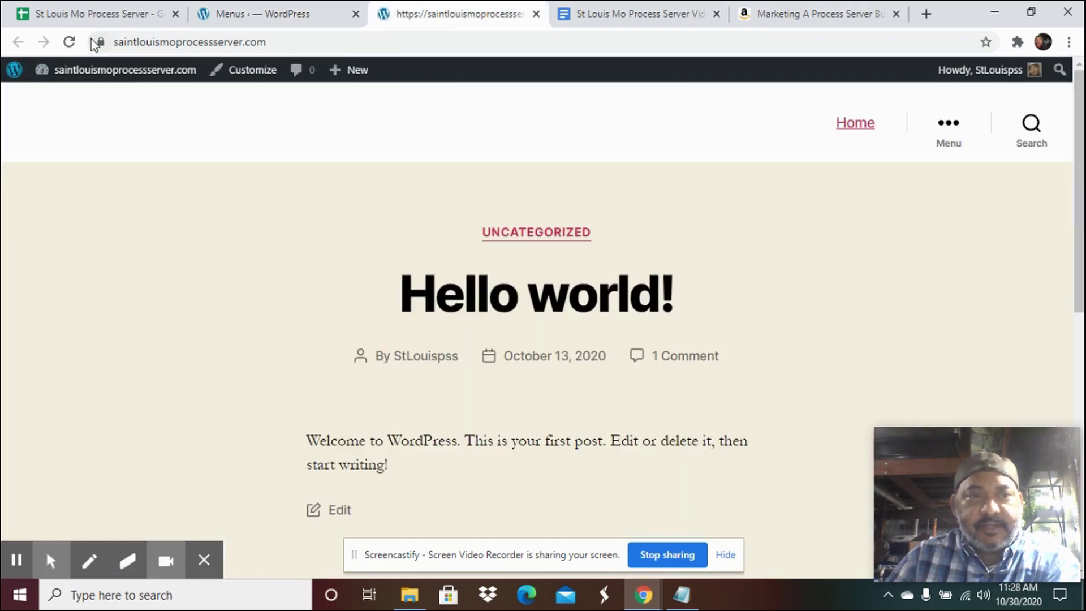
left_click(69, 43)
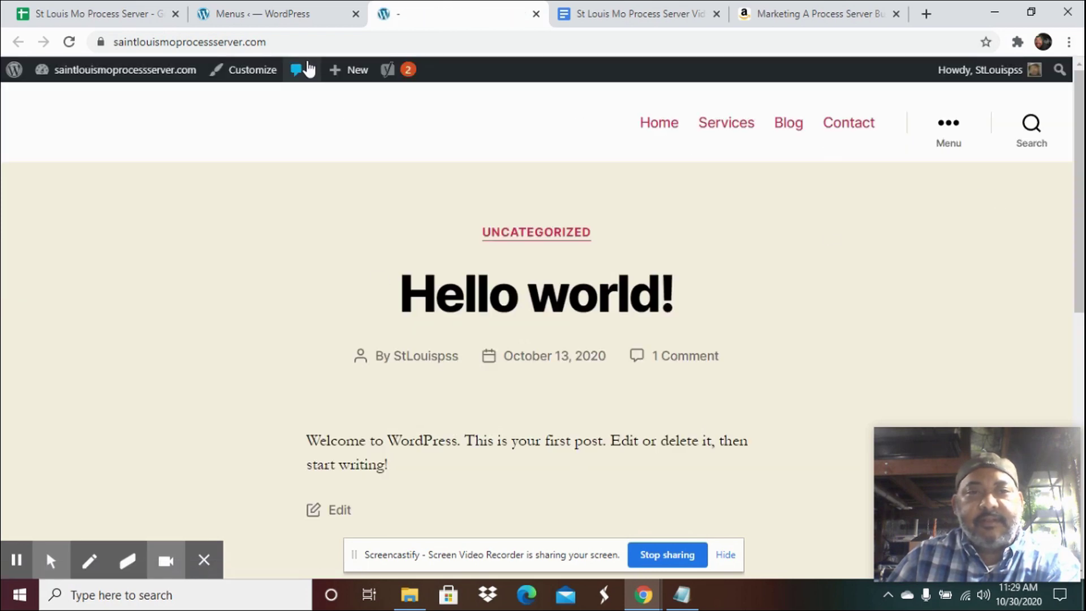
Step: Uncheck the Desktop Horizontal Menu location, save, and reload the site to confirm the header change
left_click(262, 8)
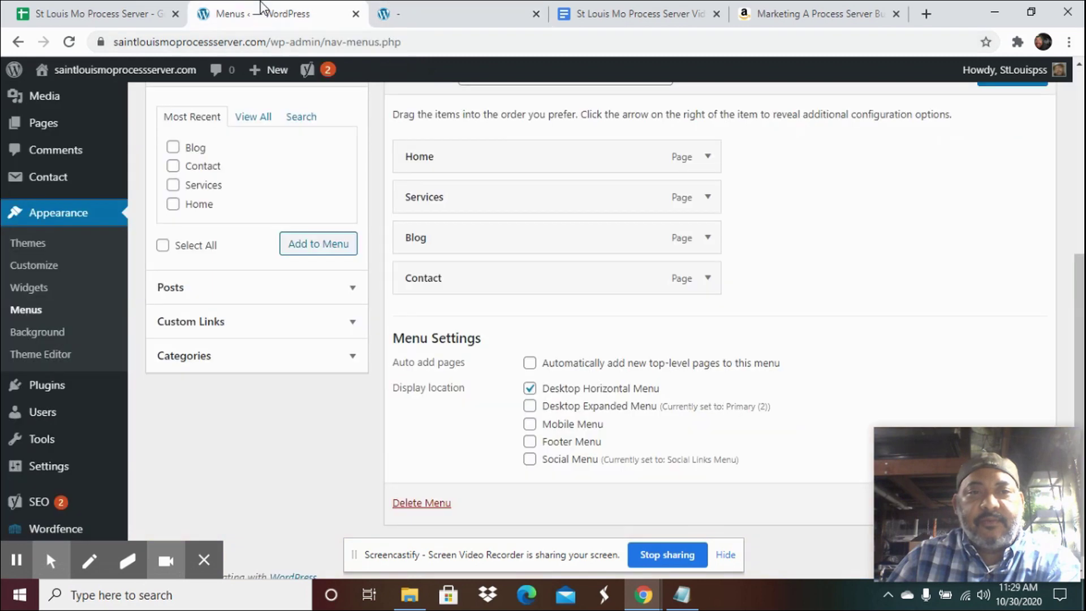
left_click(531, 389)
scroll(557, 455, "down", 1)
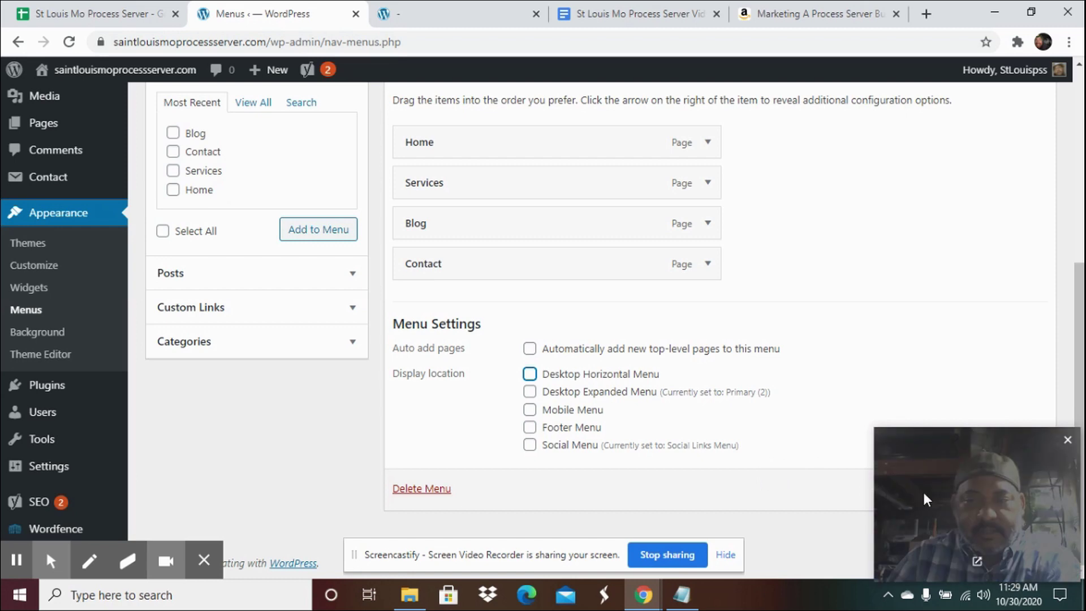
left_click_drag(922, 490, 985, 302)
left_click(1011, 492)
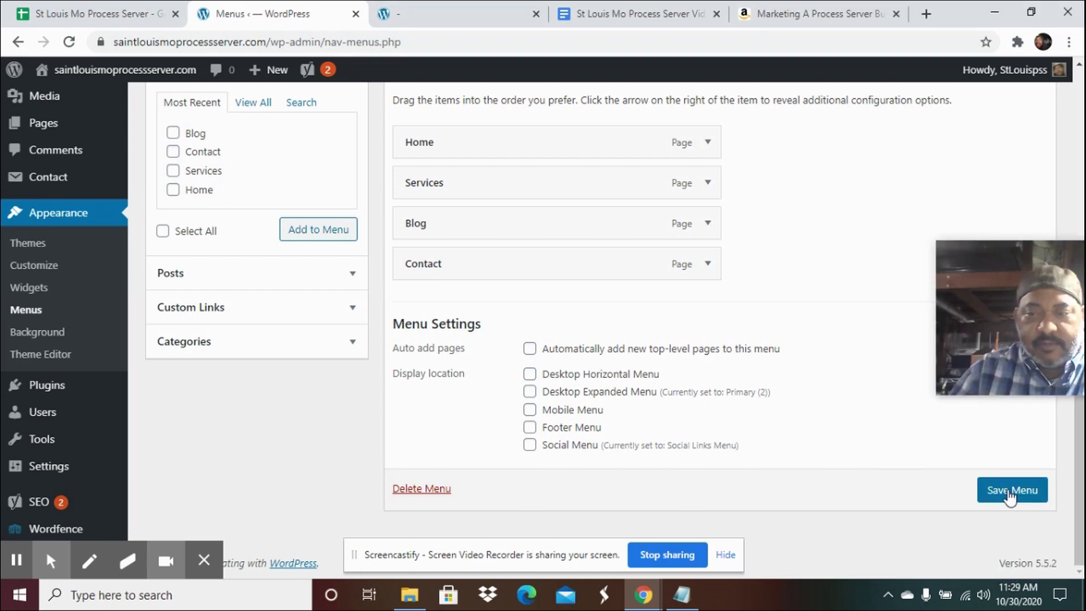
left_click(449, 15)
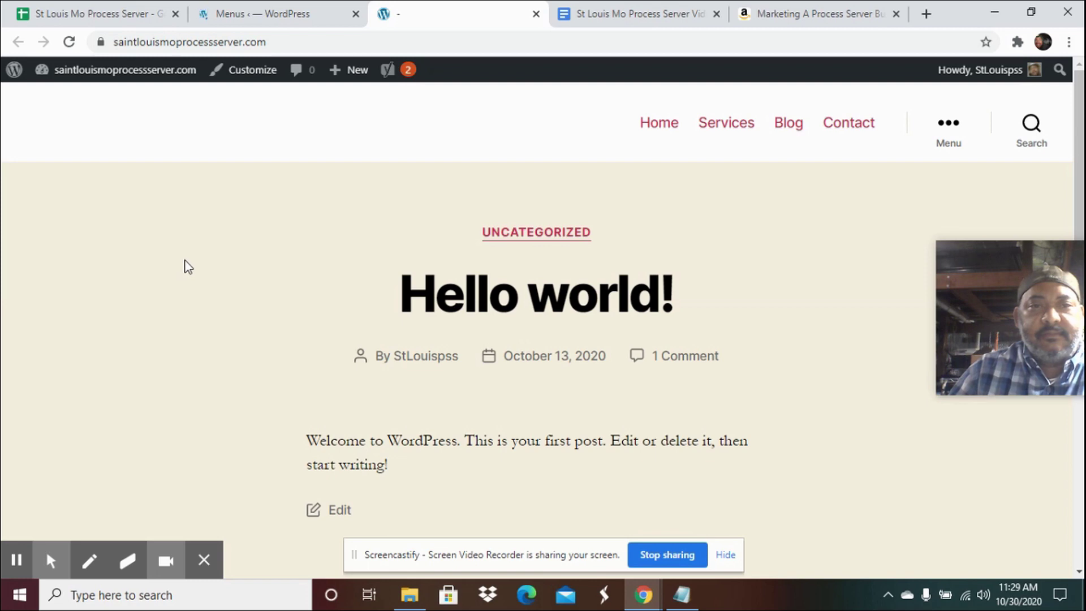
left_click(68, 42)
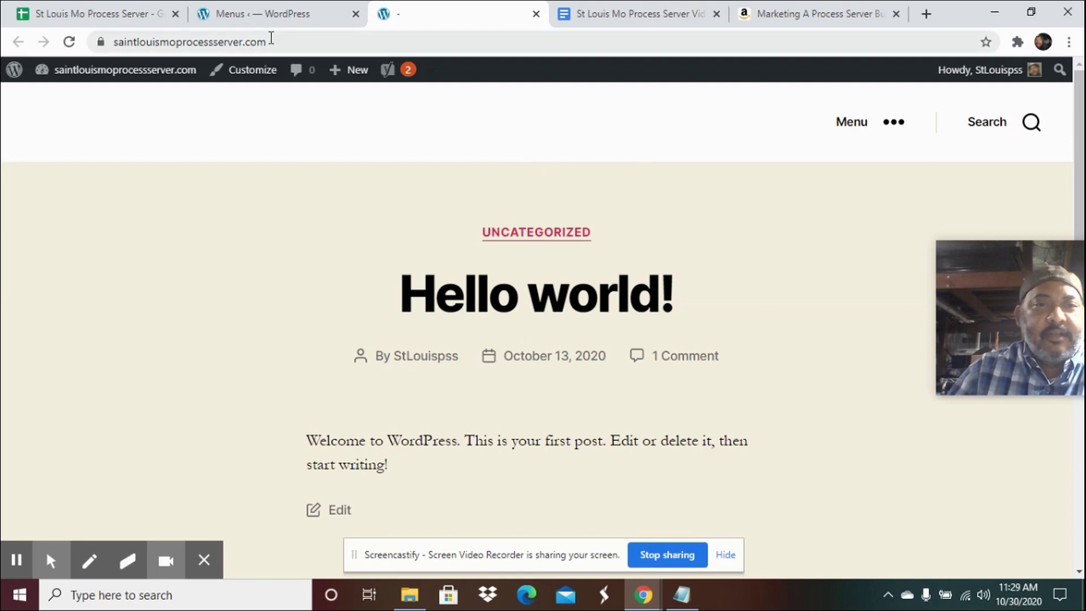
left_click(266, 17)
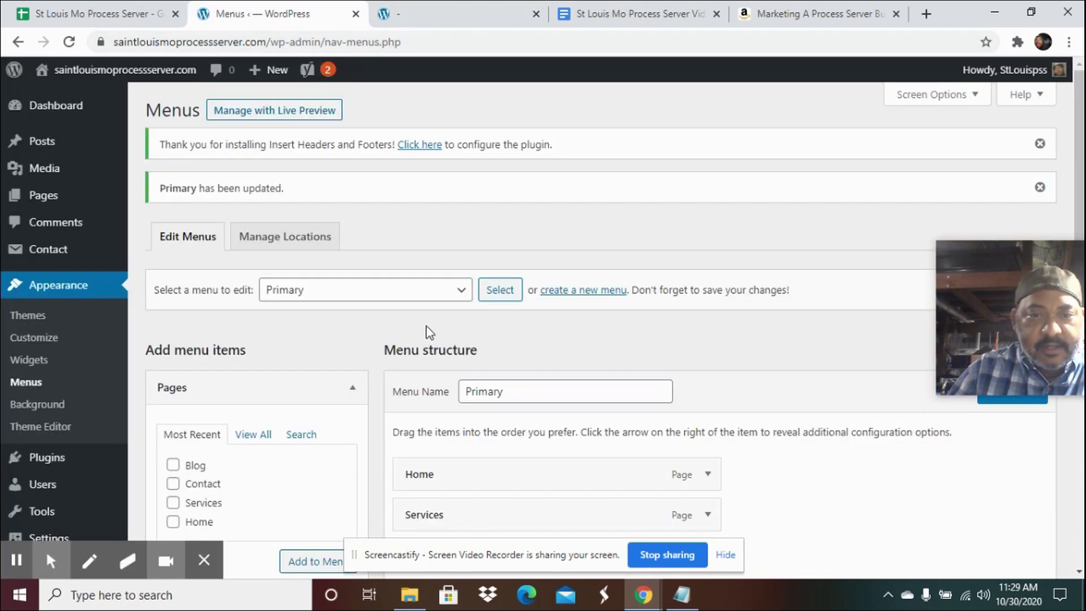
scroll(691, 347, "down", 1)
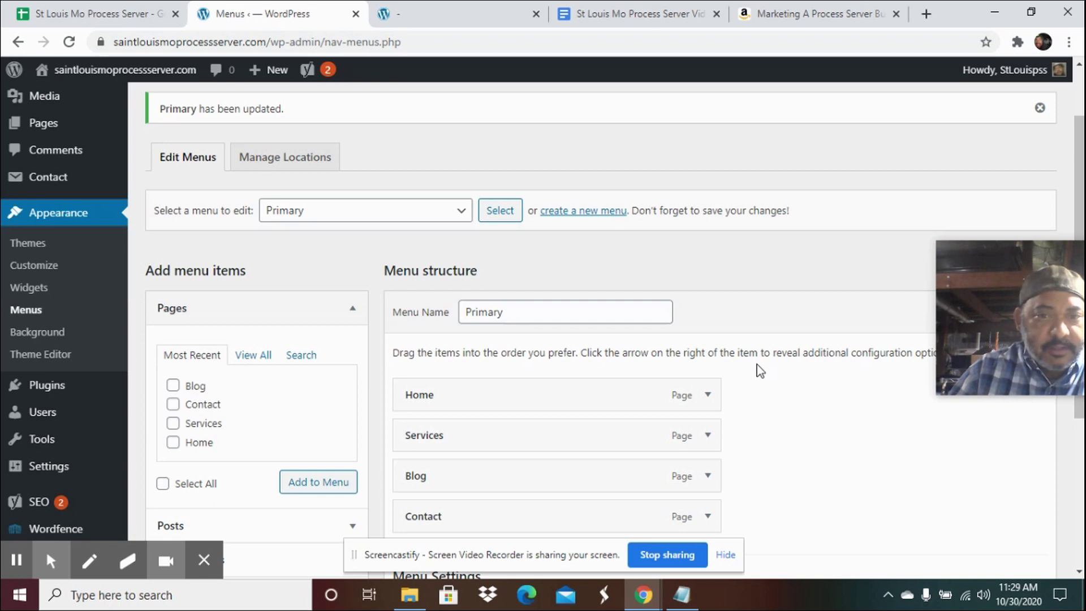
scroll(760, 370, "down", 1)
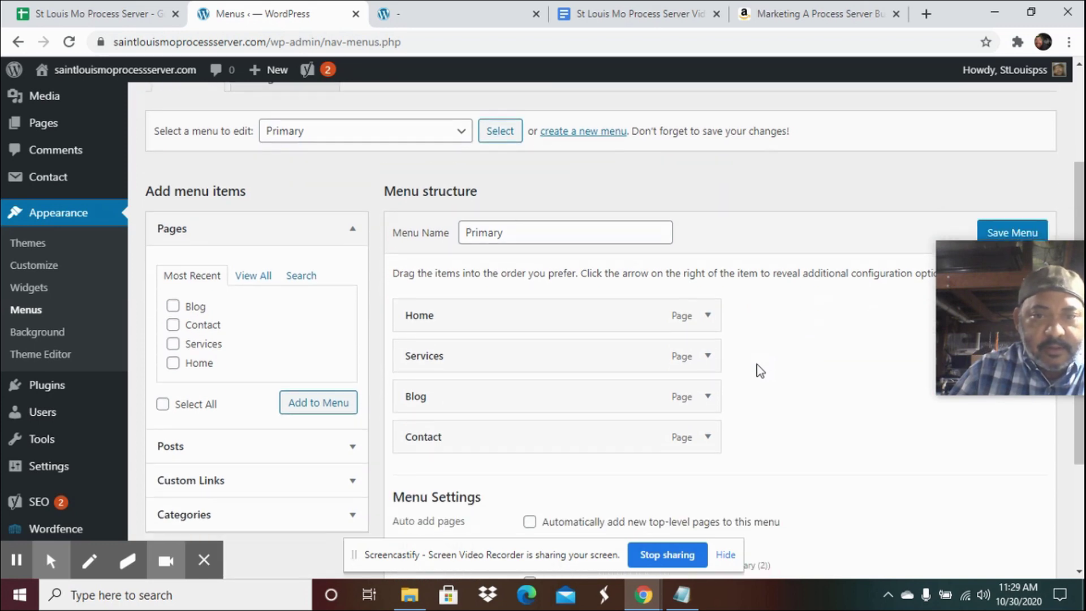
scroll(759, 370, "down", 3)
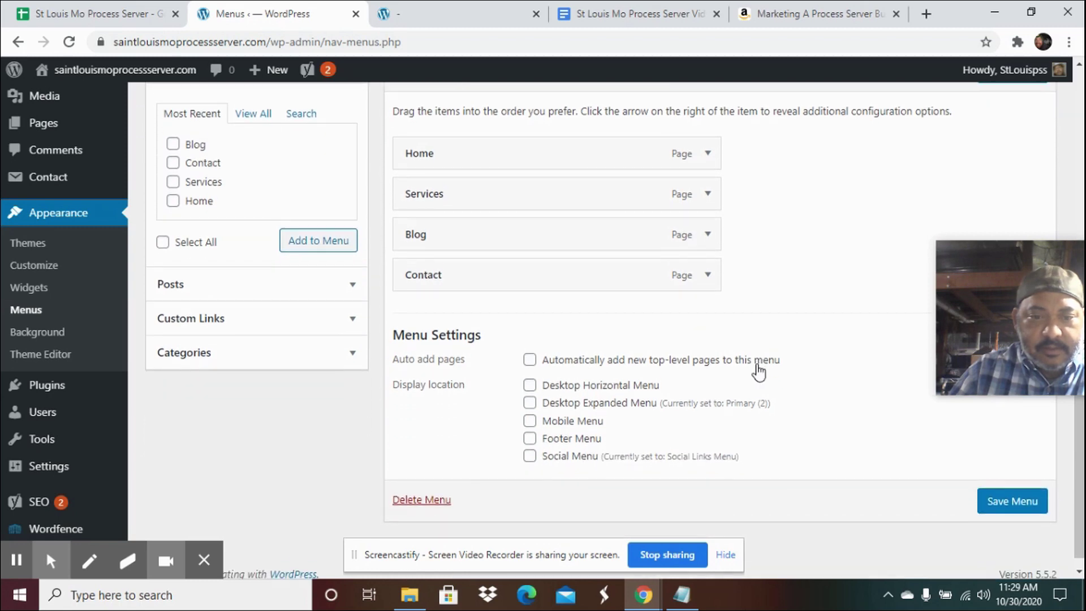
scroll(759, 370, "up", 2)
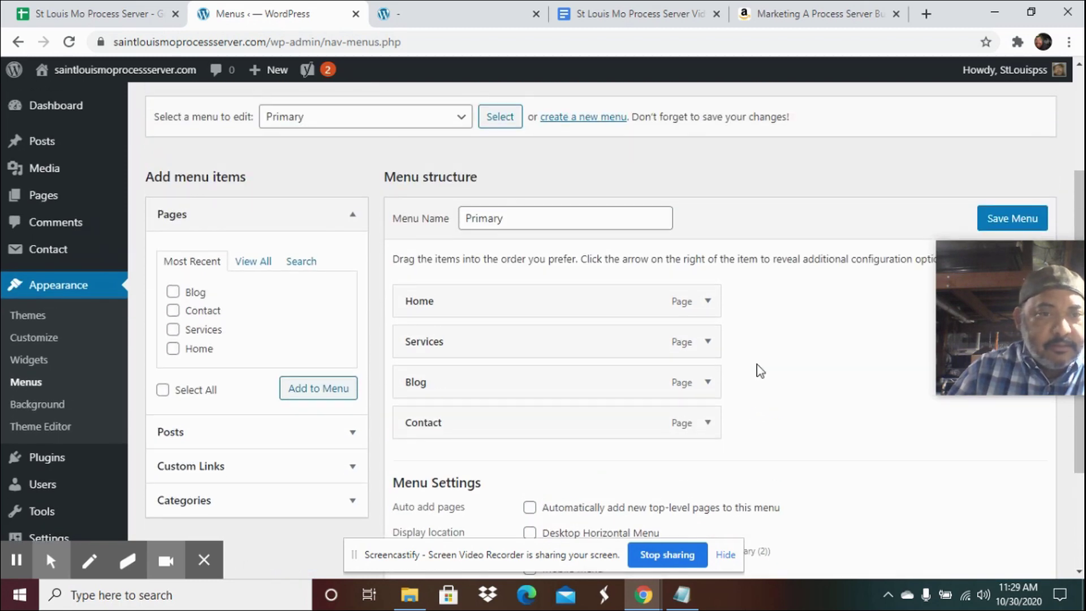
left_click(461, 118)
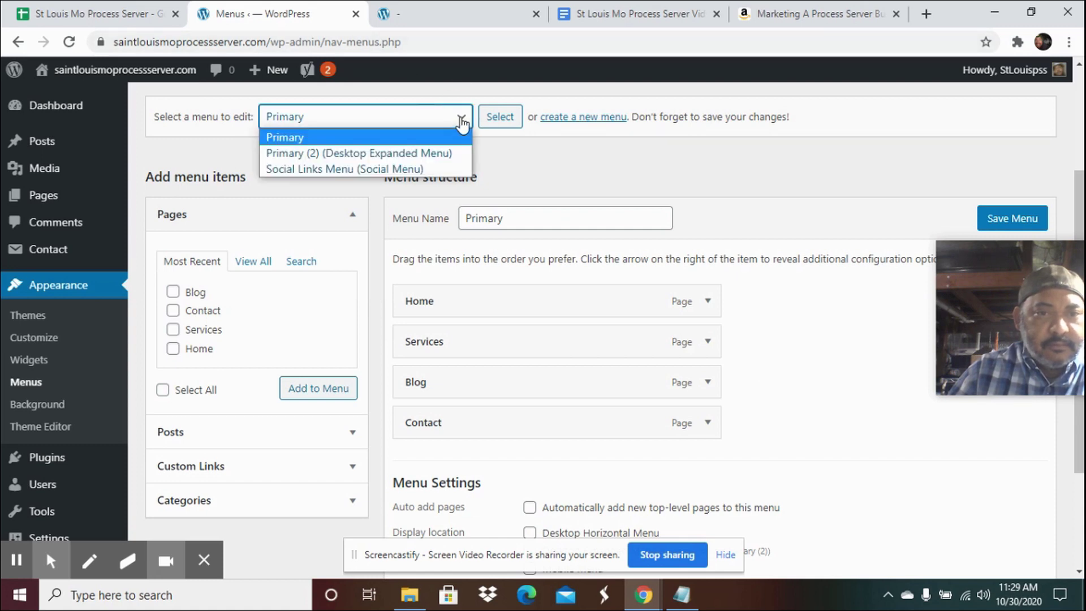
left_click(438, 154)
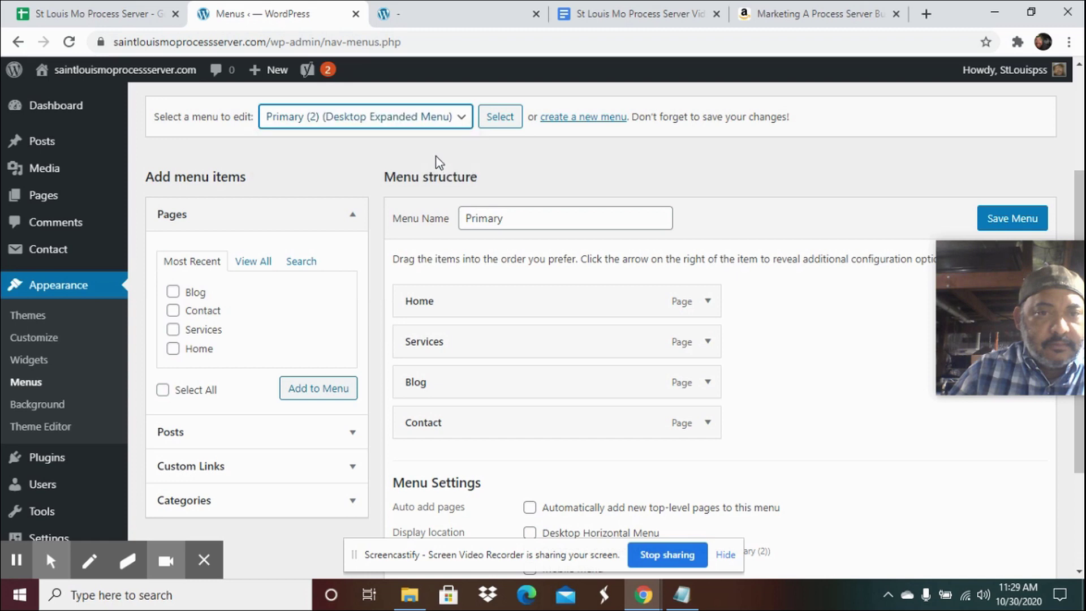
left_click(1021, 225)
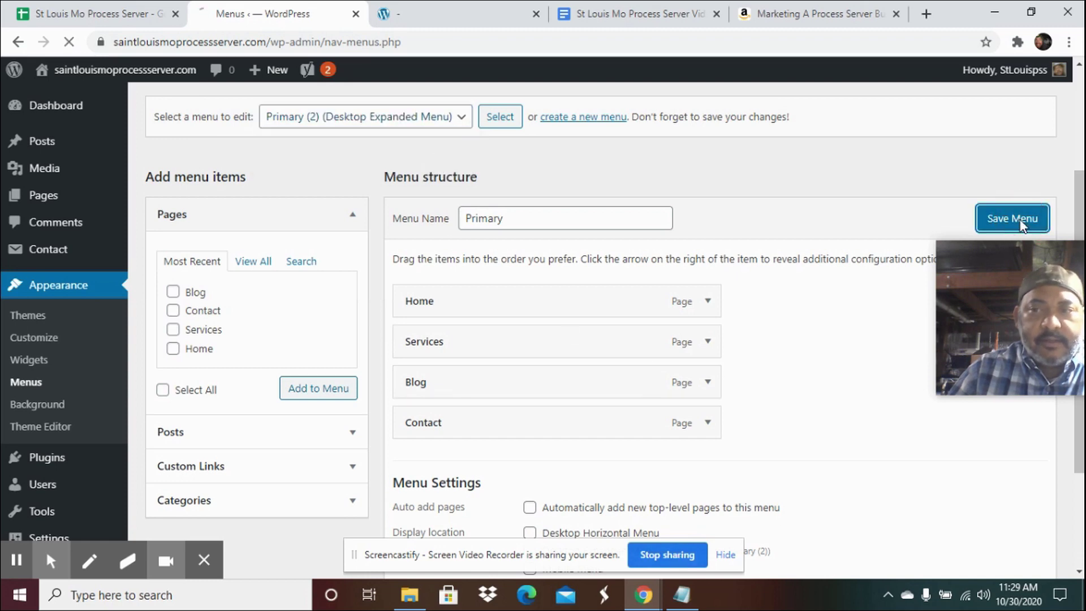
left_click(444, 21)
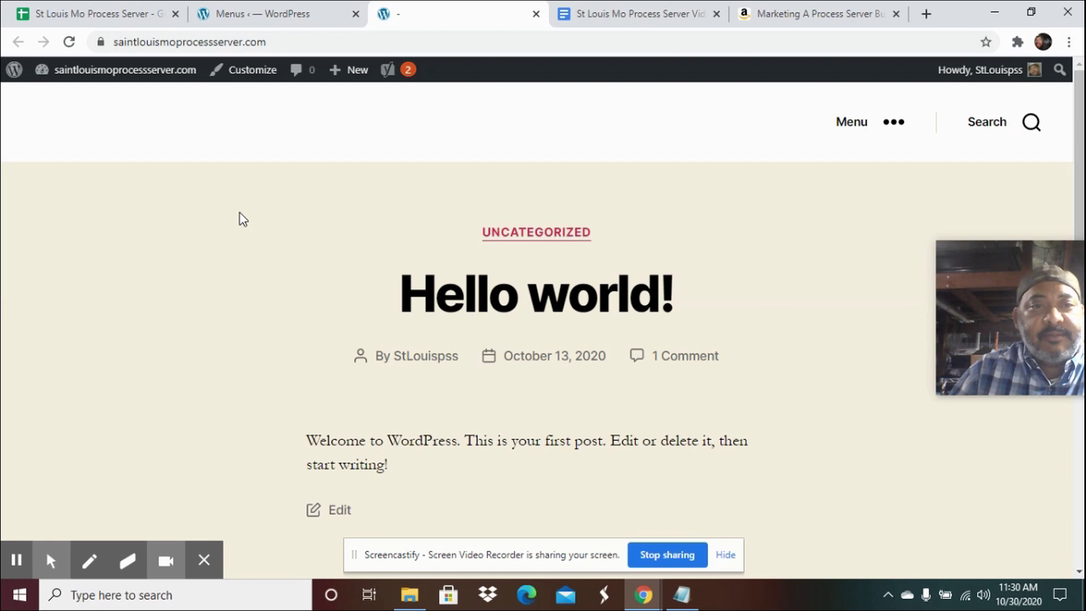
left_click(70, 49)
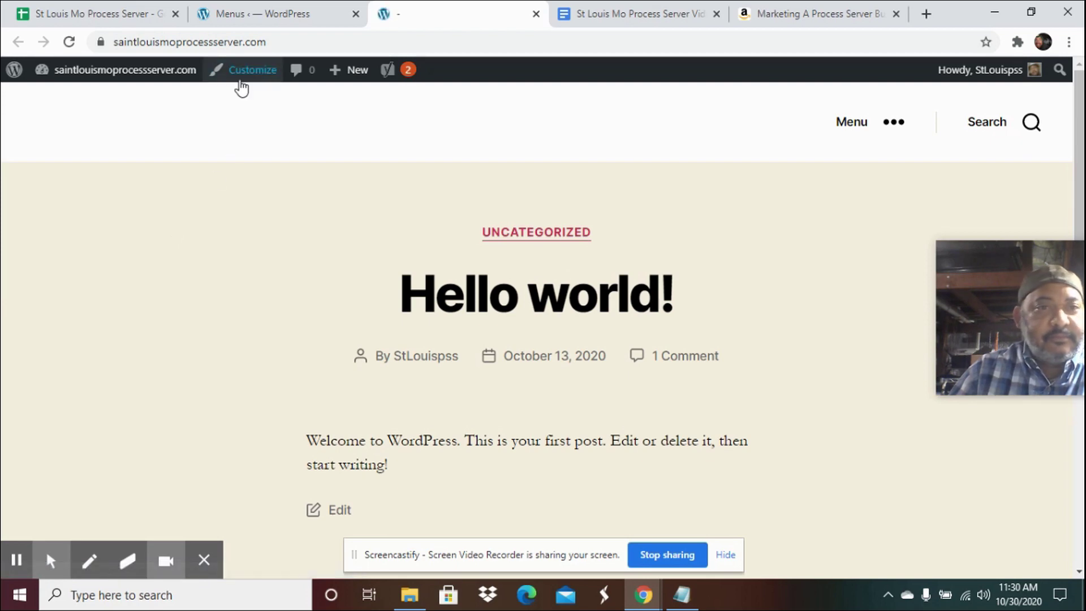
Step: From the admin Pages list, go to Appearance > Customize for the Twenty Twenty theme
left_click(257, 14)
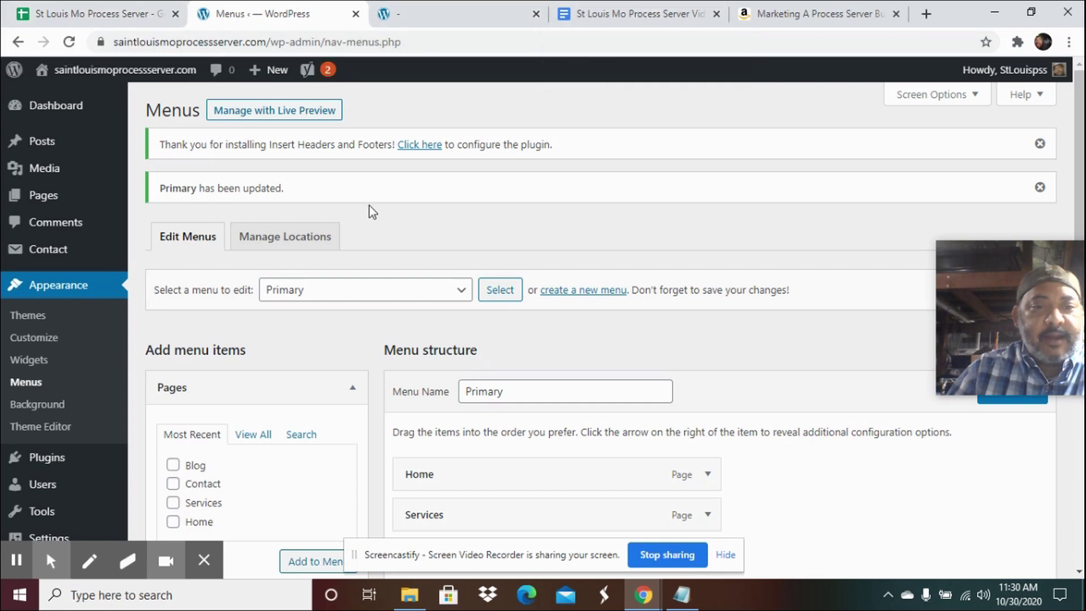
left_click(52, 195)
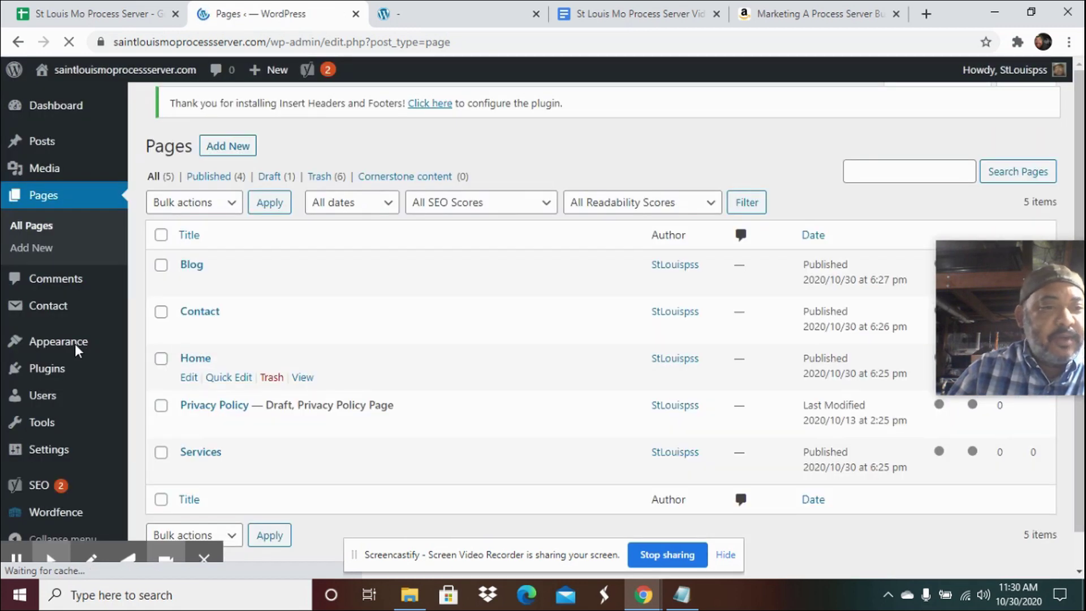
mouse_move(75, 346)
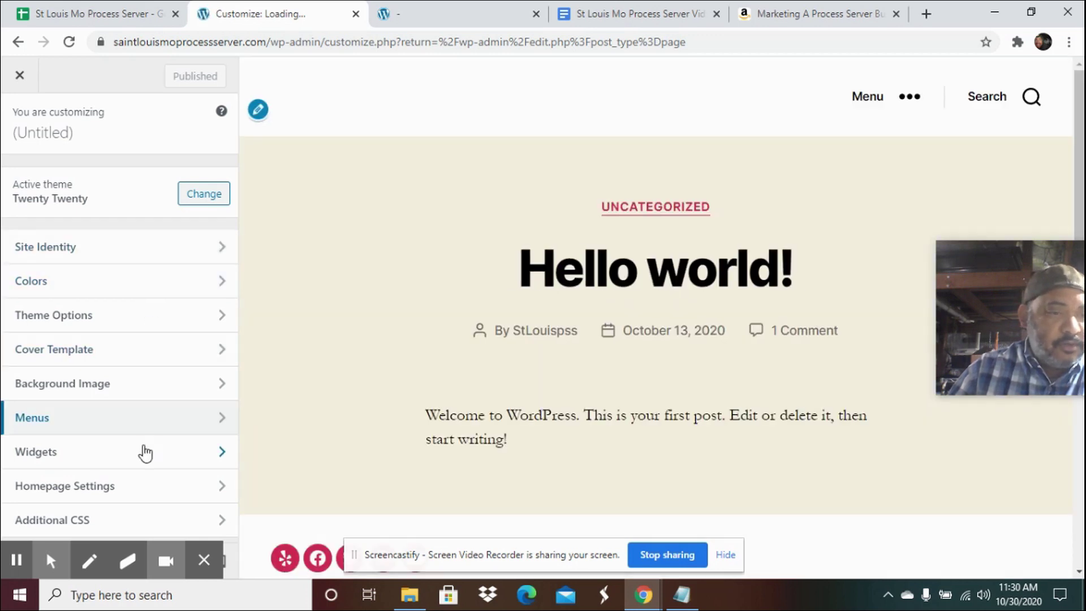
Step: Set a static homepage with Home as the homepage and Blog as the posts page, and publish
left_click(139, 486)
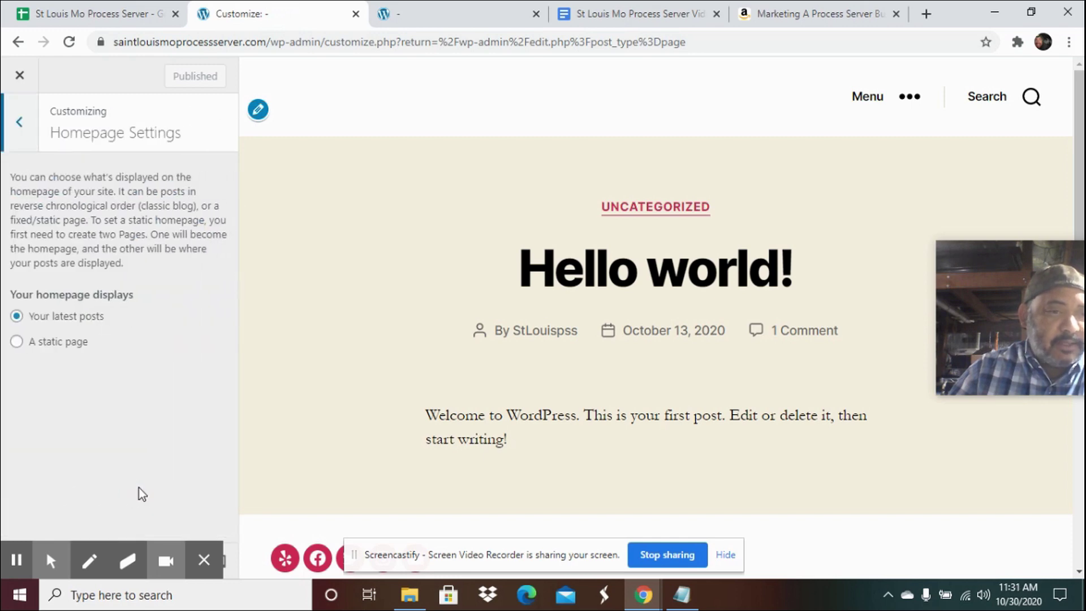
left_click(17, 342)
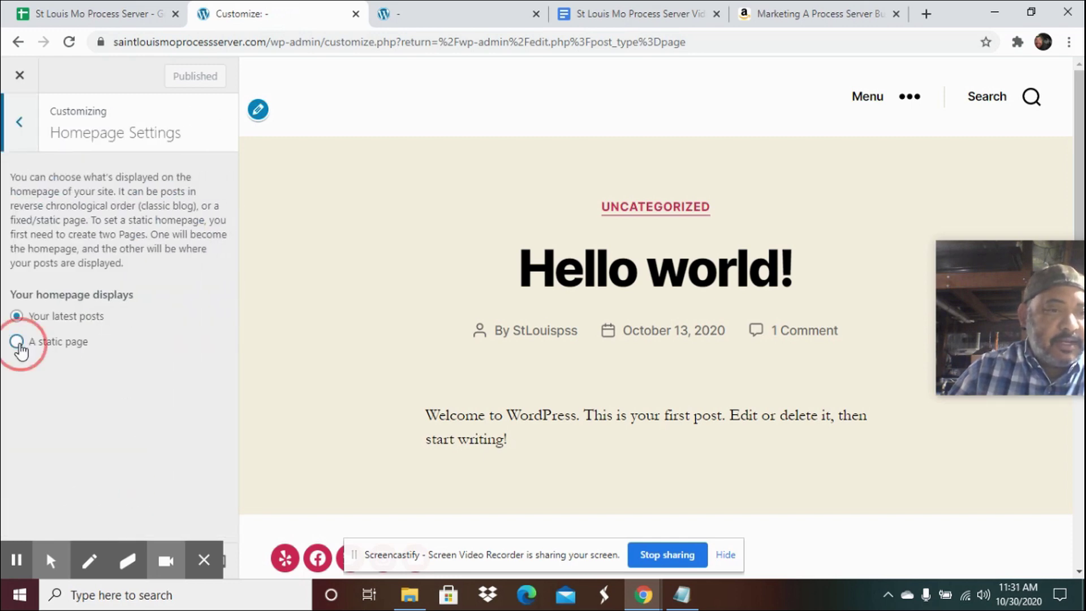
left_click(96, 406)
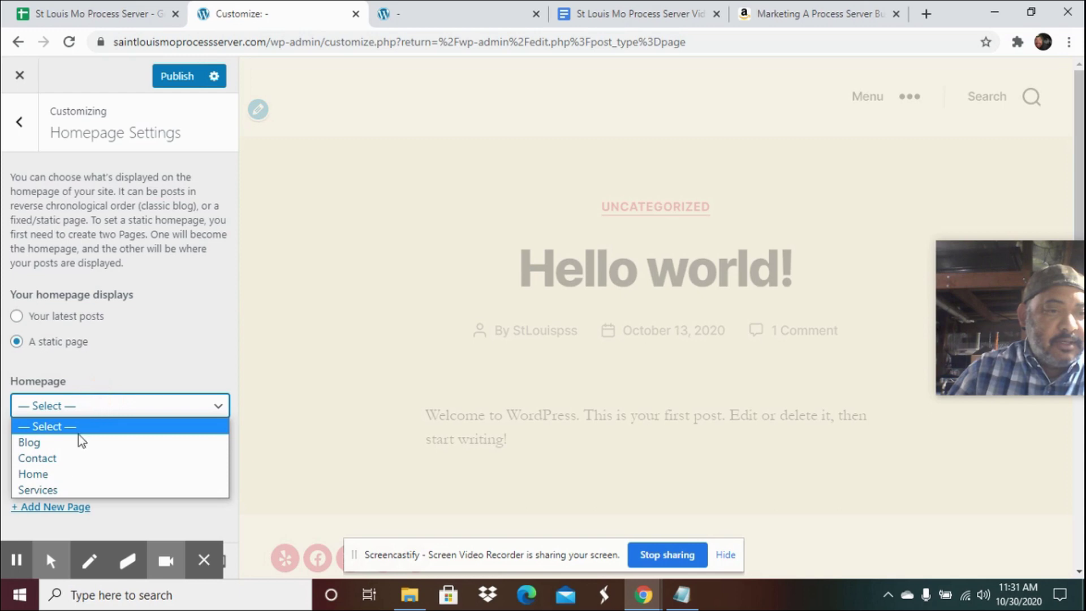
left_click(55, 476)
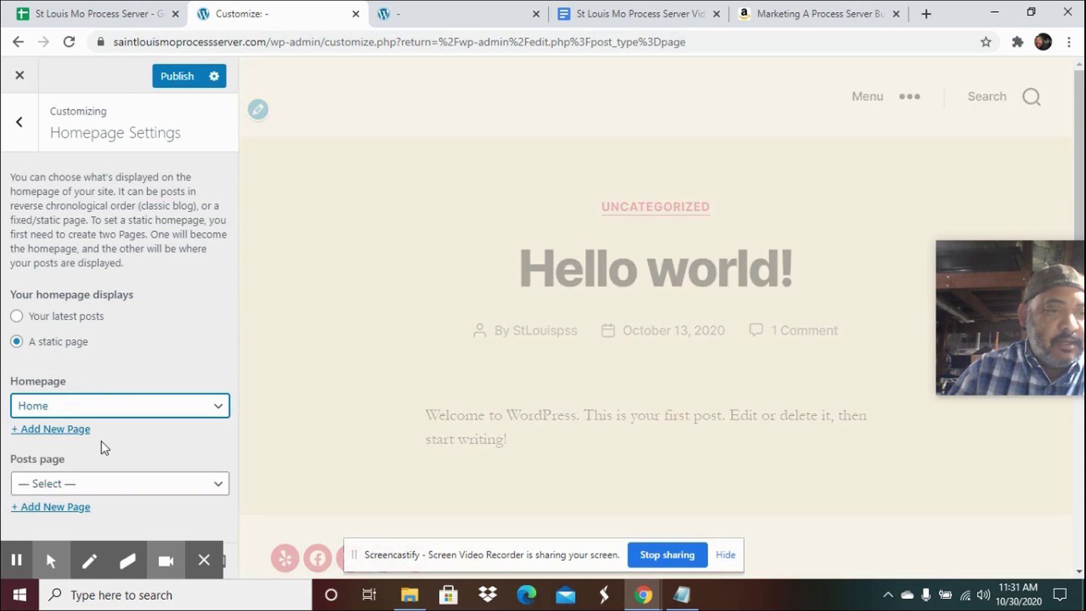
left_click(131, 484)
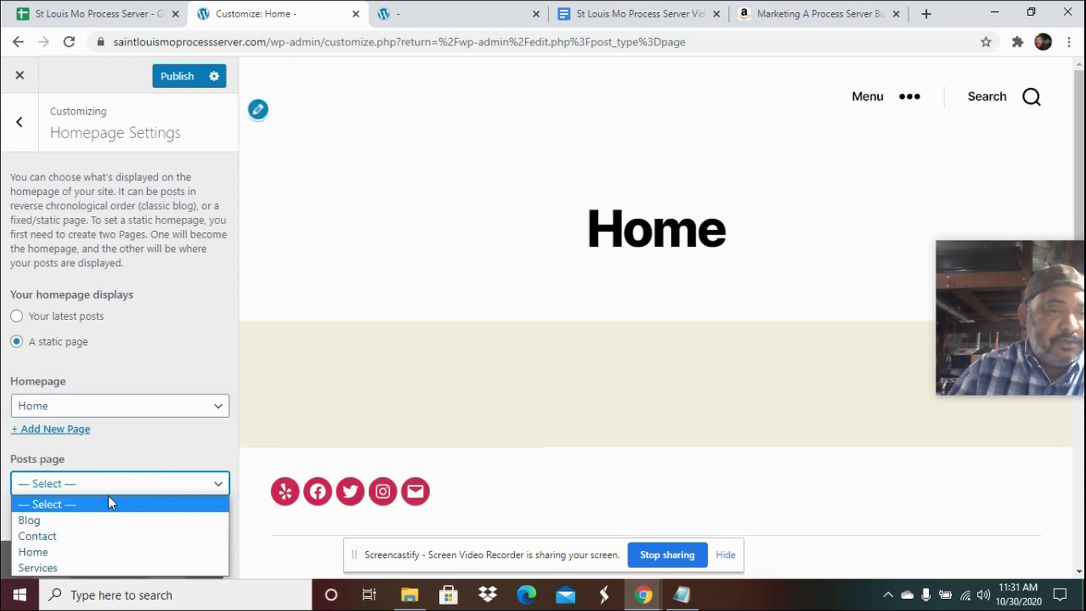
left_click(65, 520)
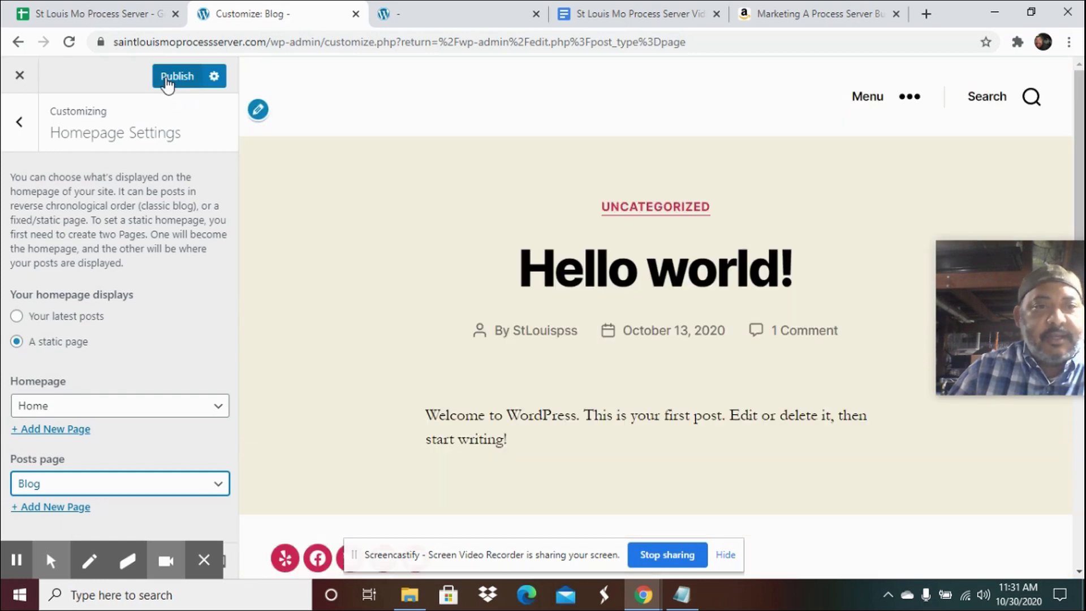
left_click(167, 80)
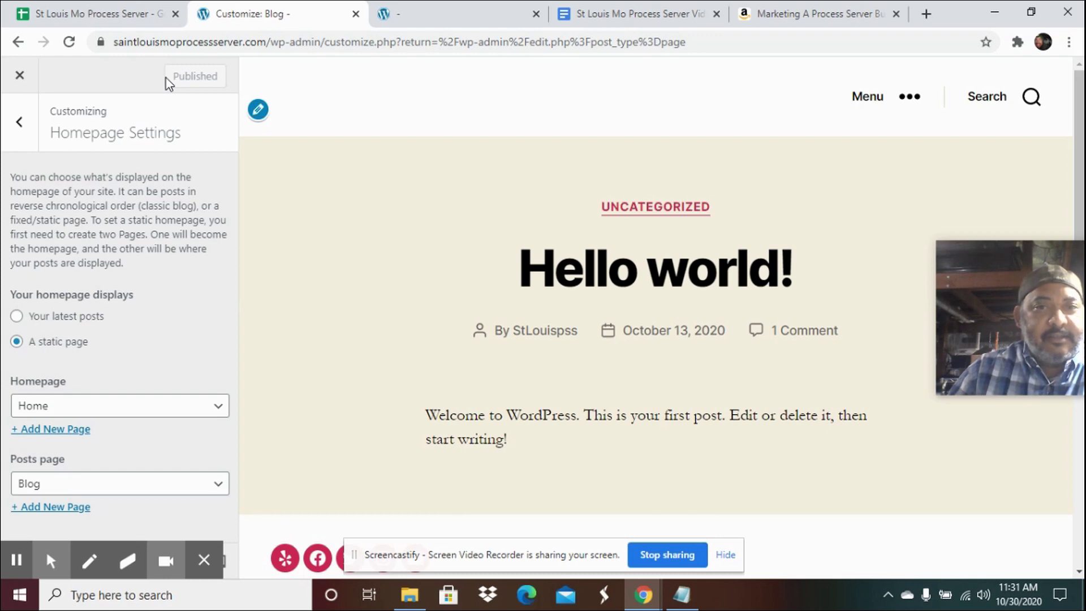
Step: Reload the live site to confirm it opens on Home, then return to the Customizer sections
left_click(443, 16)
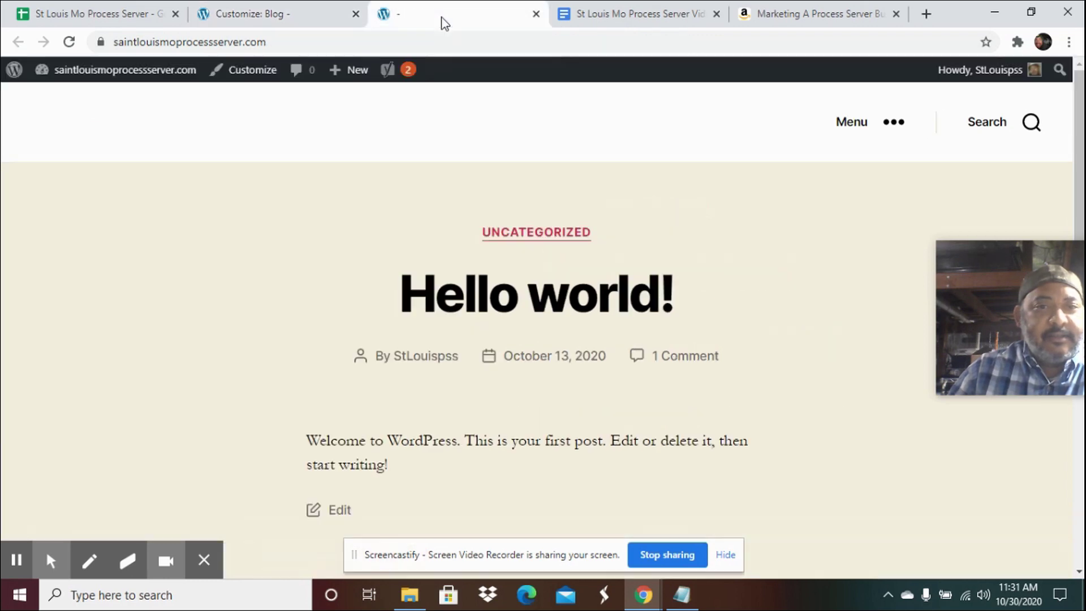
left_click(69, 42)
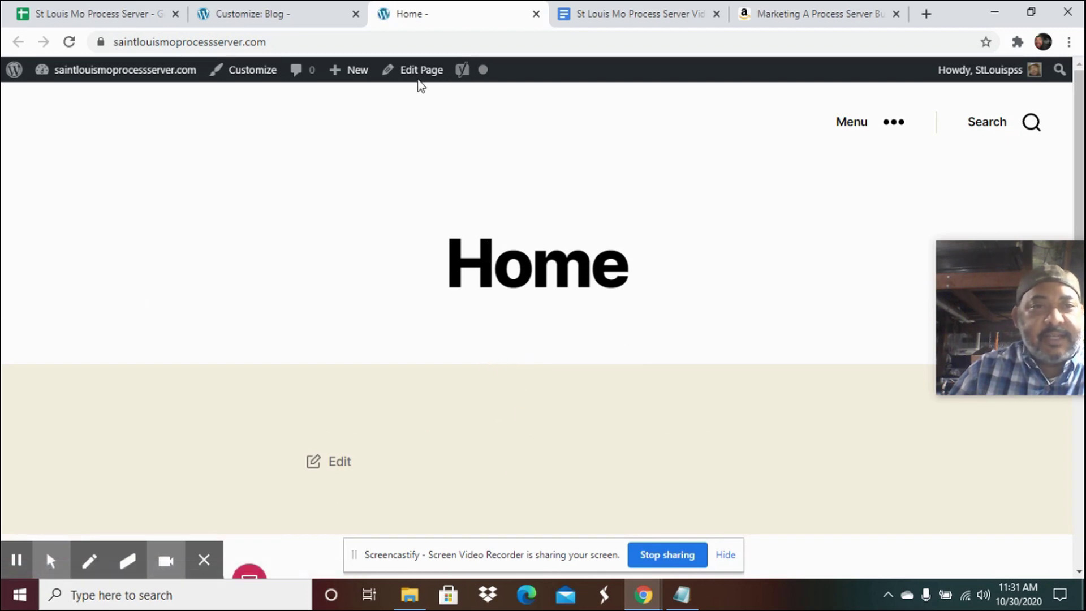
left_click(257, 17)
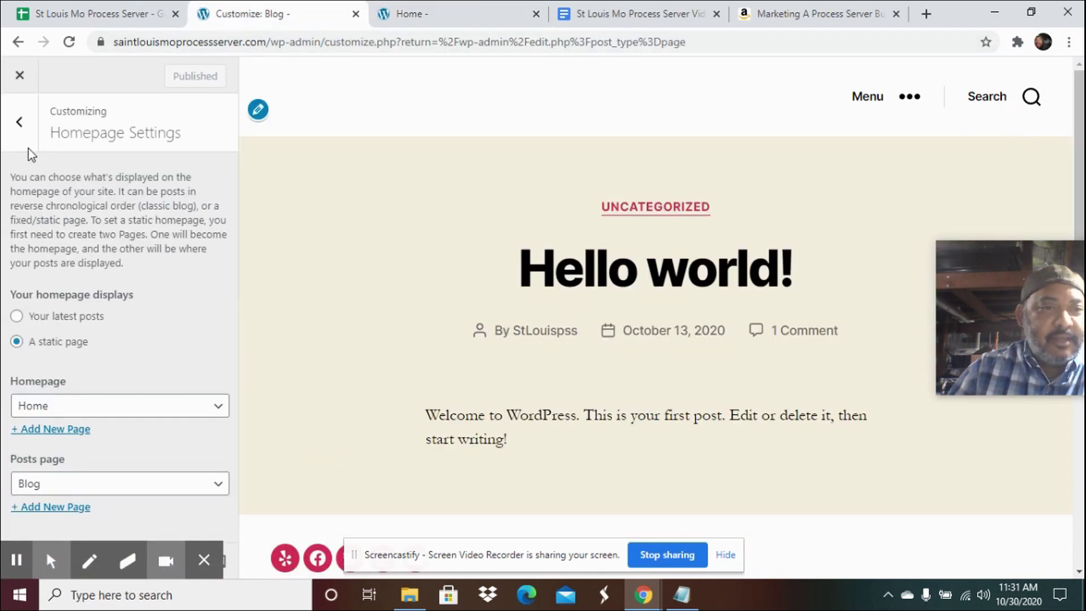
left_click(19, 129)
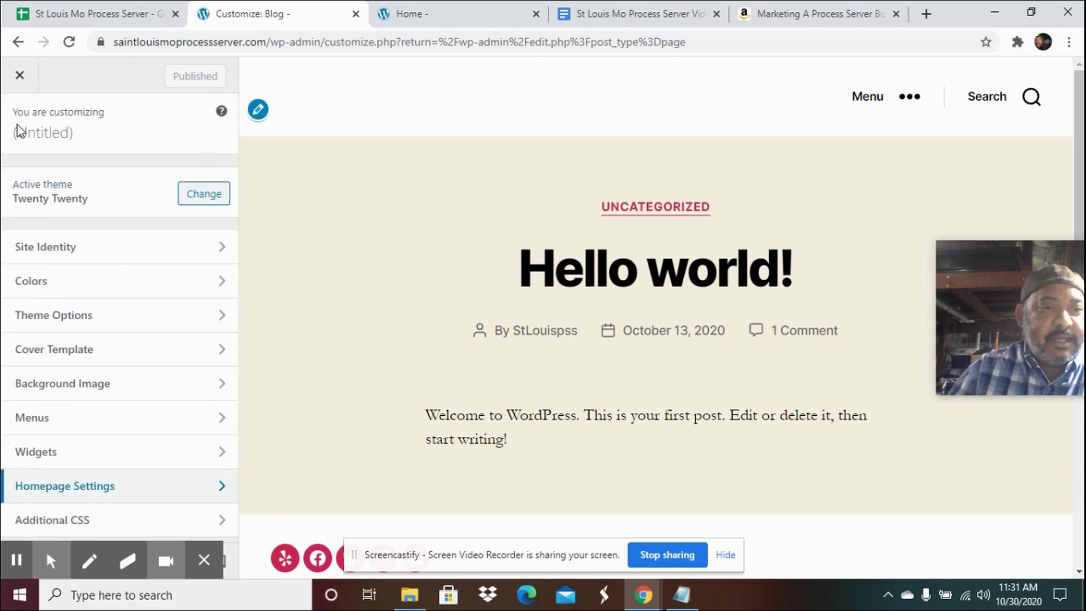
Step: Set the site title to 'St. Louis Mo Process Server', copied from the planning document
left_click(54, 253)
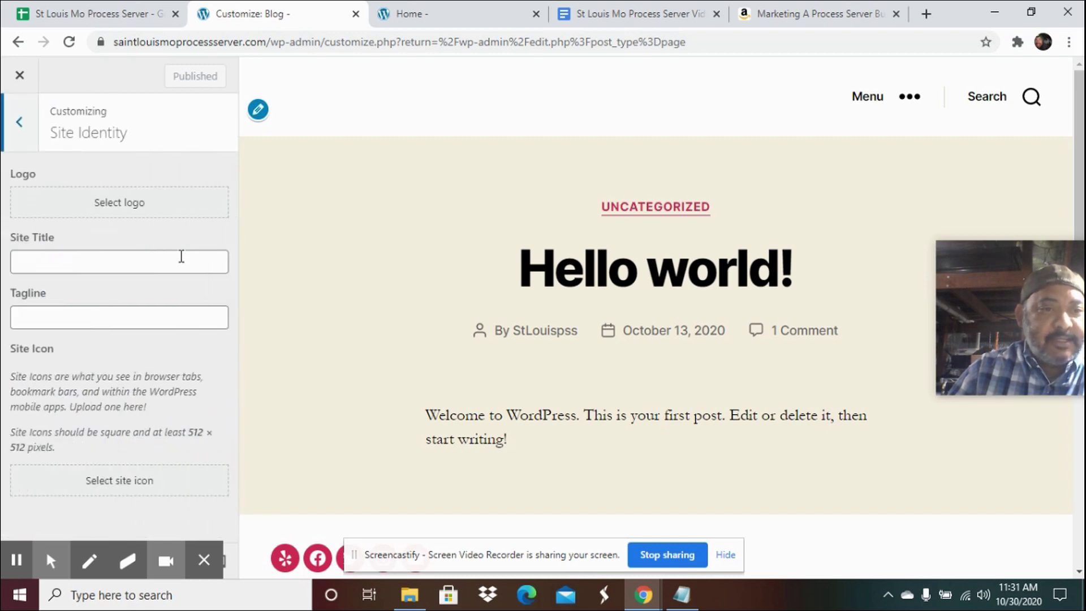
left_click(143, 319)
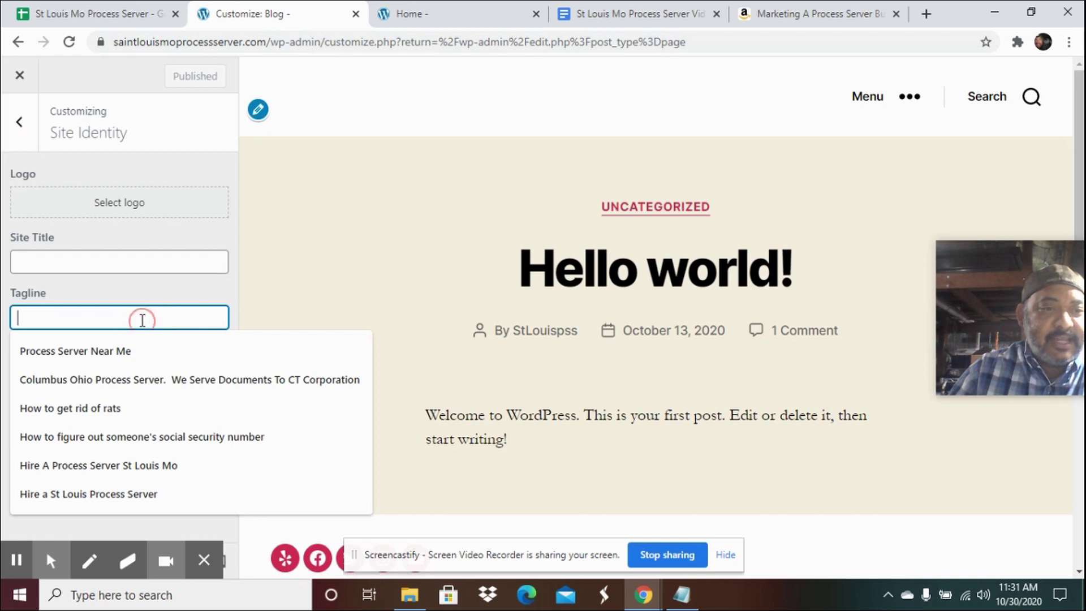
left_click(148, 256)
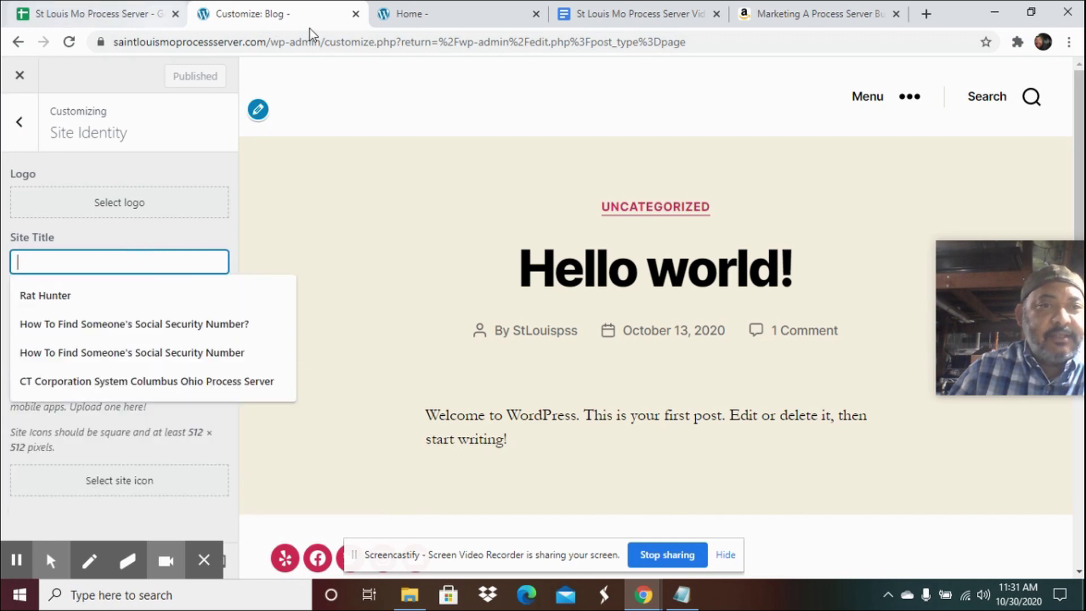
left_click(626, 18)
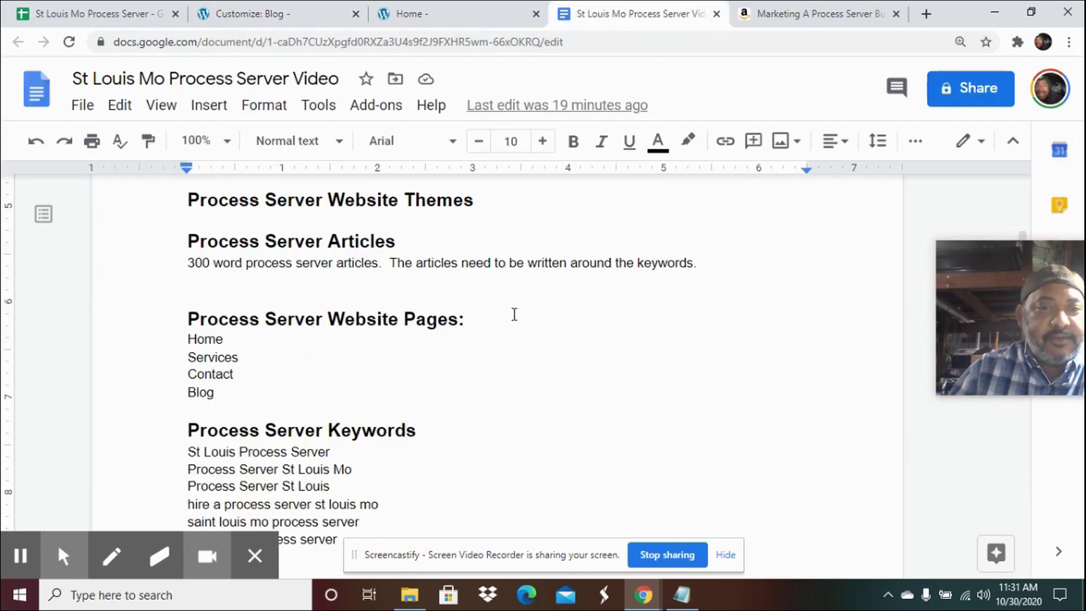
scroll(480, 409, "down", 6)
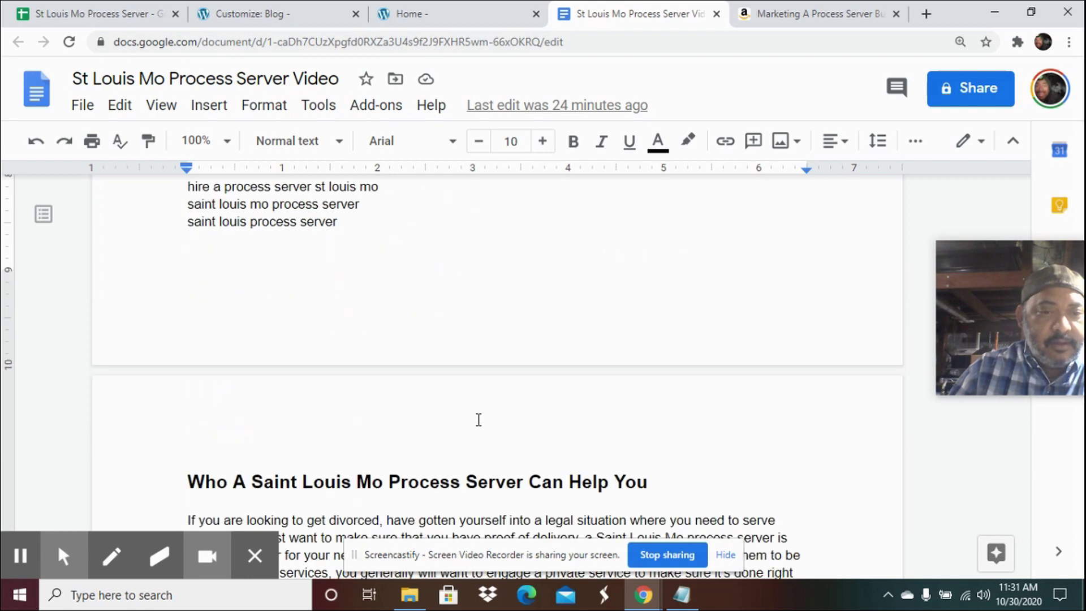
scroll(478, 416, "down", 1)
scroll(478, 416, "up", 10)
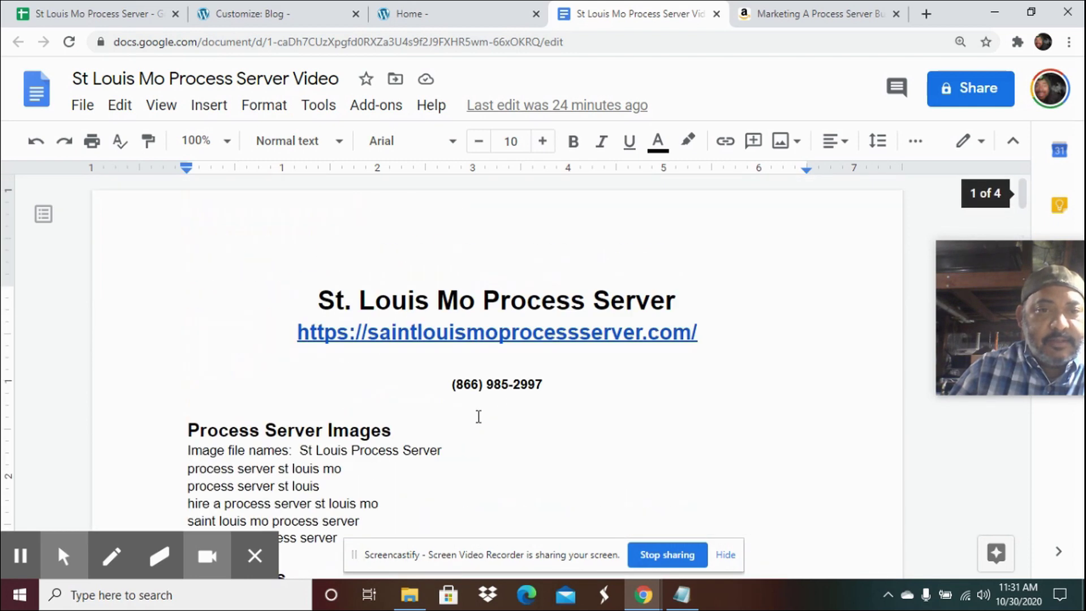
left_click_drag(684, 302, 316, 300)
right_click(394, 302)
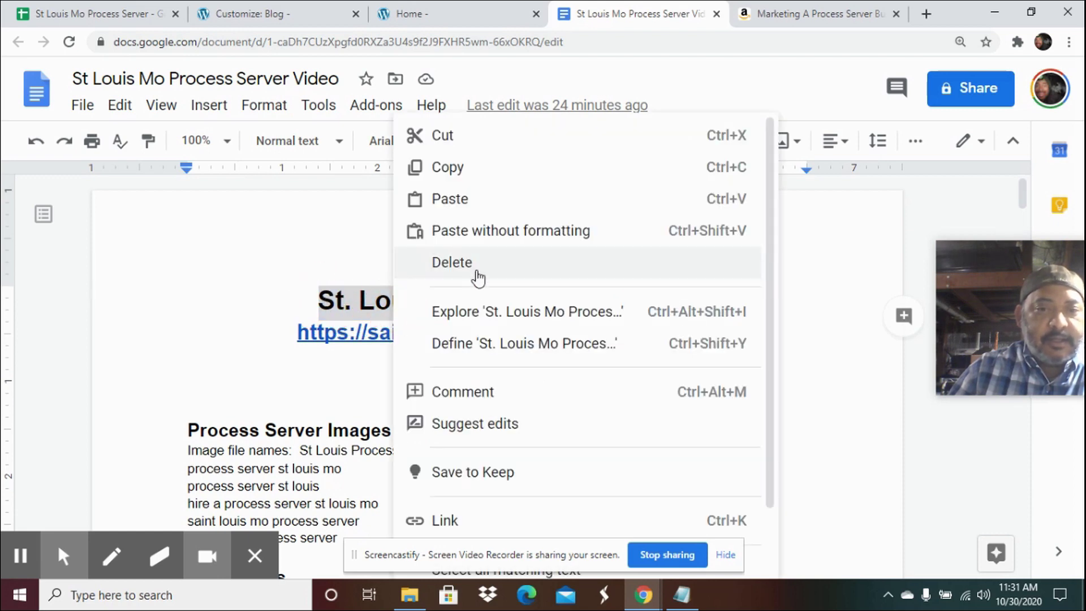
left_click(469, 167)
left_click(290, 17)
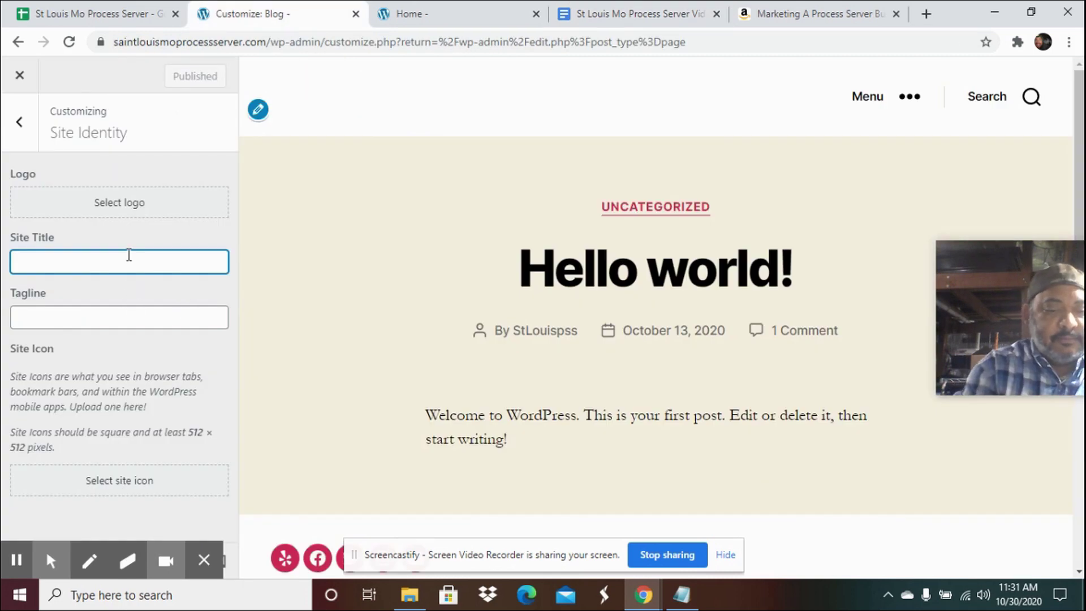
key("ctrl+v")
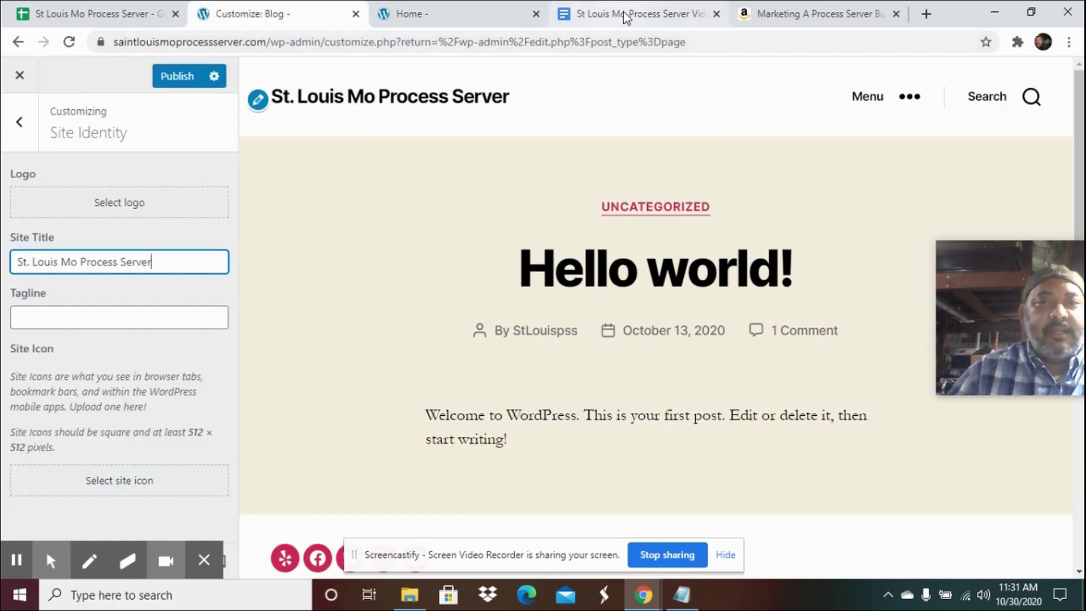
Step: Paste the keyword 'hire a process server st louis mo' into the Tagline field
left_click(625, 17)
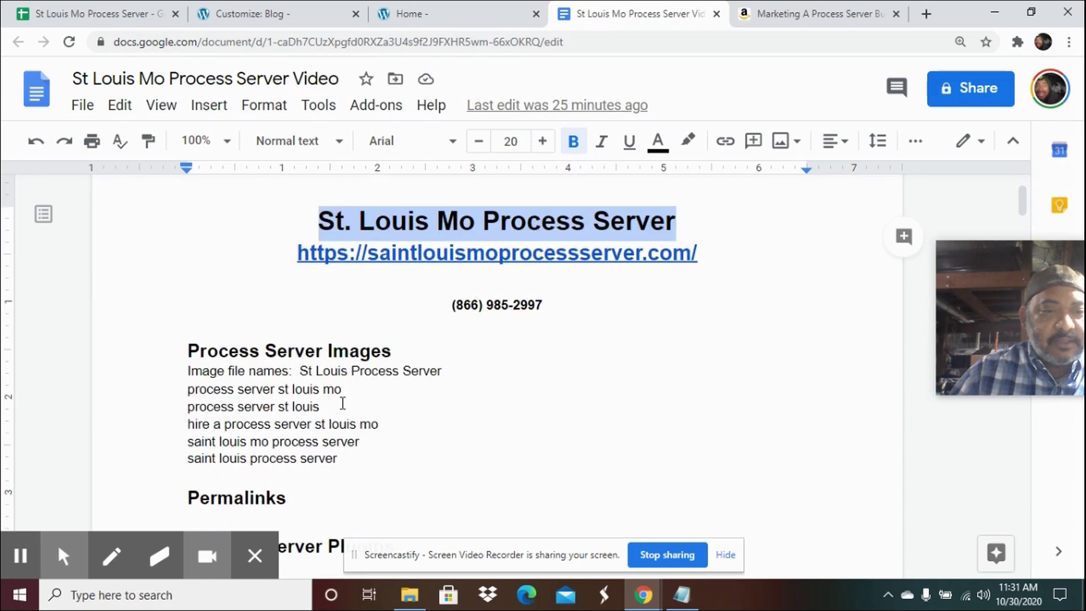
left_click_drag(379, 425, 188, 424)
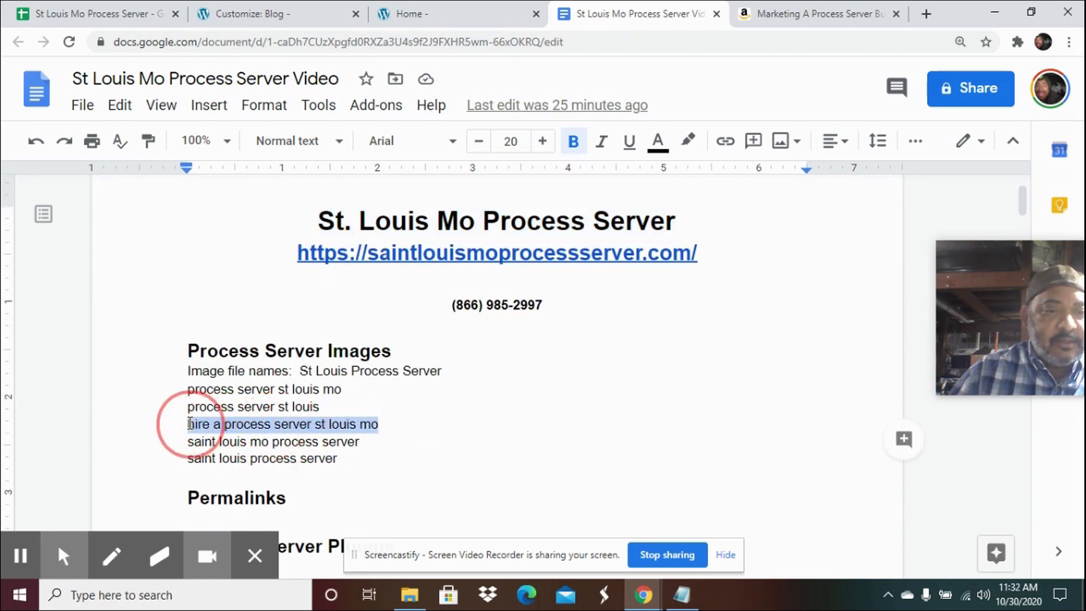
right_click(231, 431)
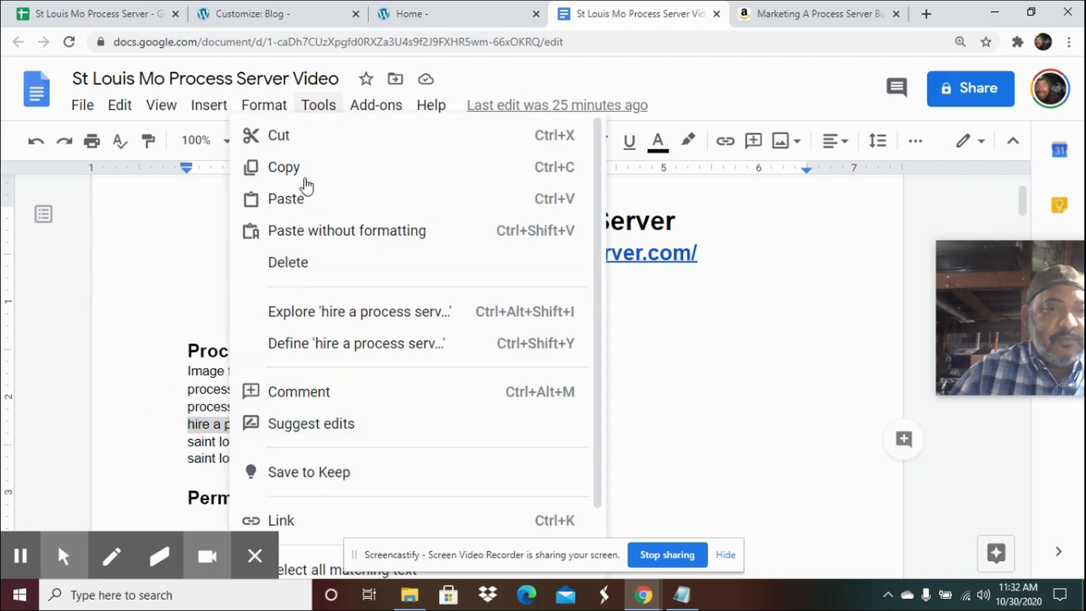
left_click(311, 170)
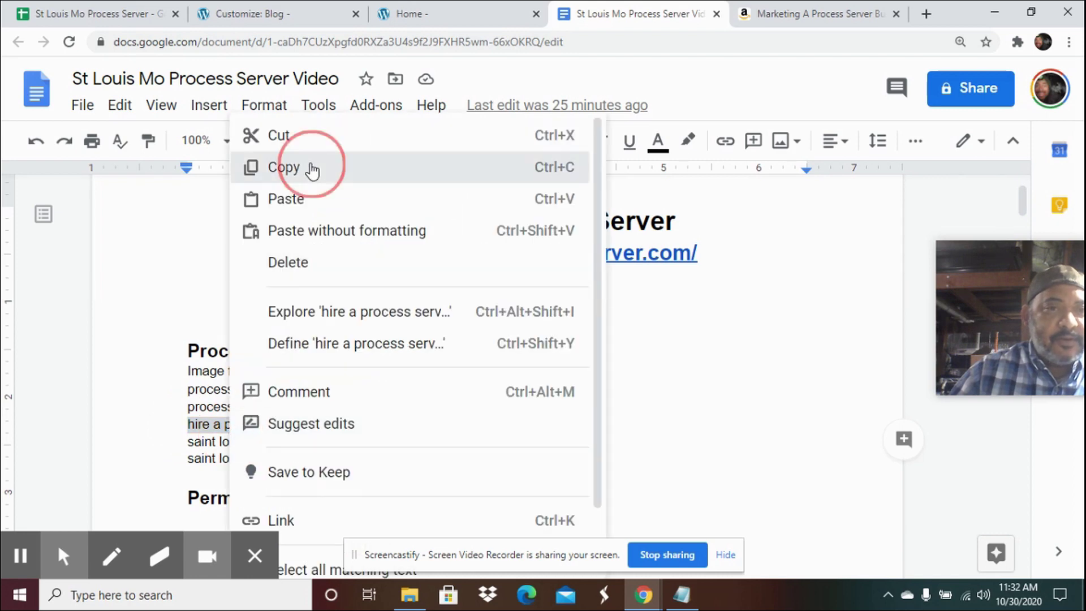
left_click(262, 23)
left_click(51, 315)
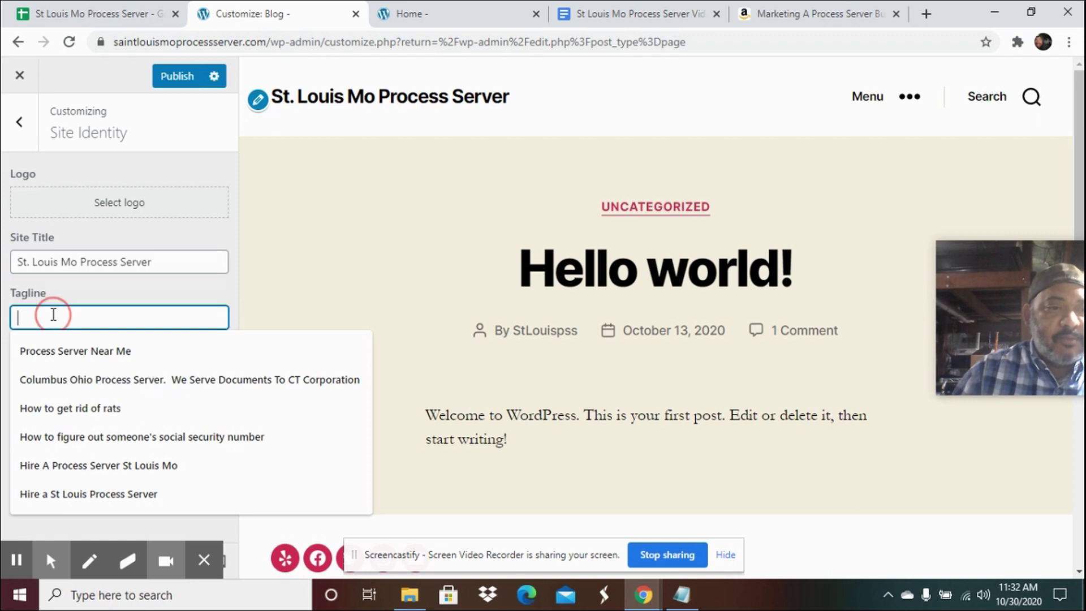
key("ctrl+v")
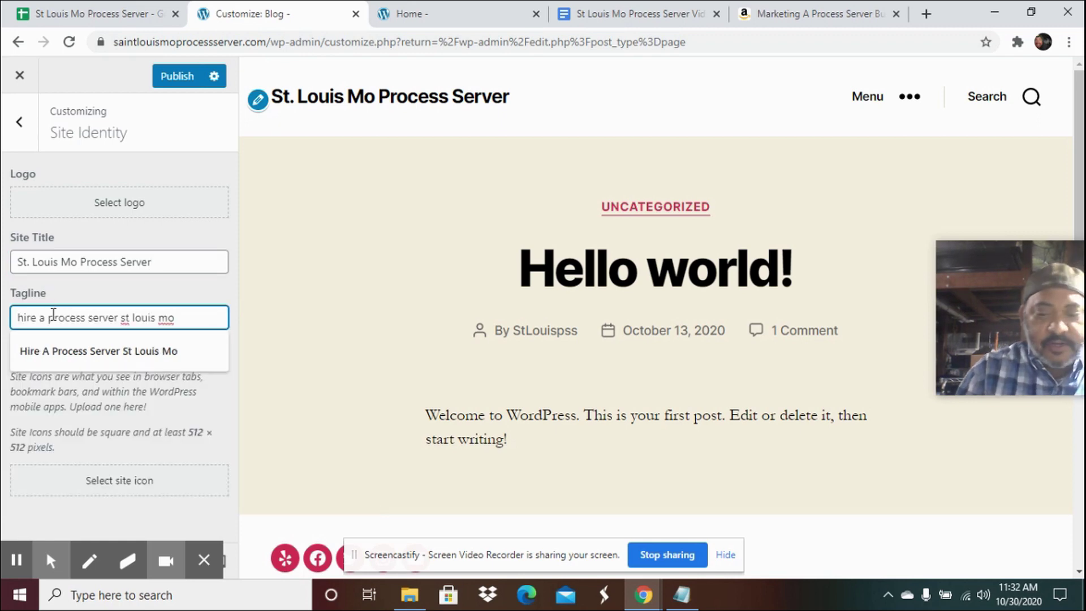
Step: Capitalize the tagline to 'Hire A Process Server St Louis Mo' and publish
key("BackSpace")
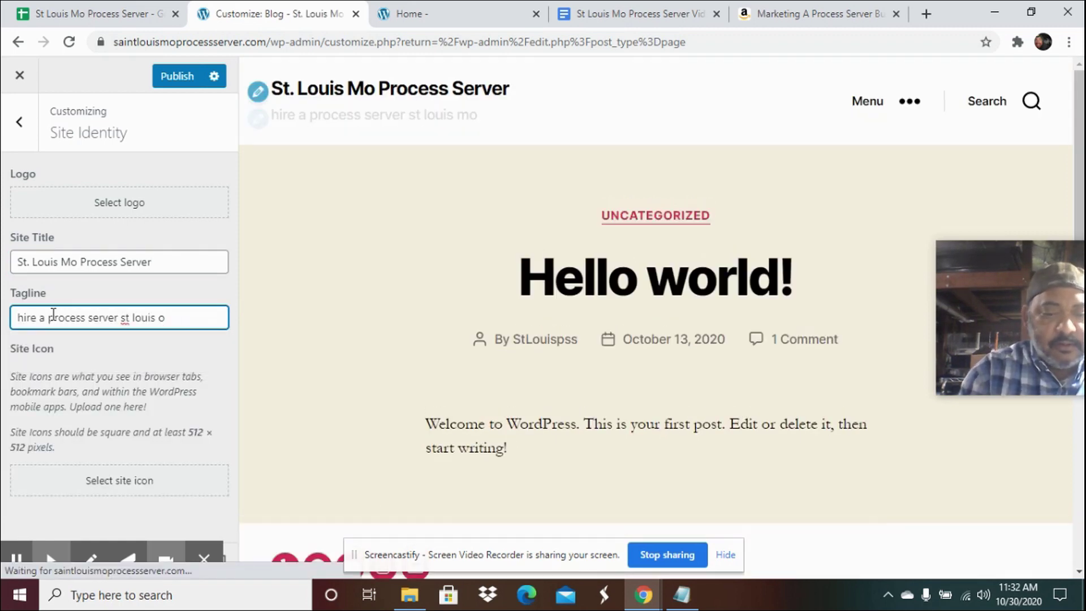
type("M")
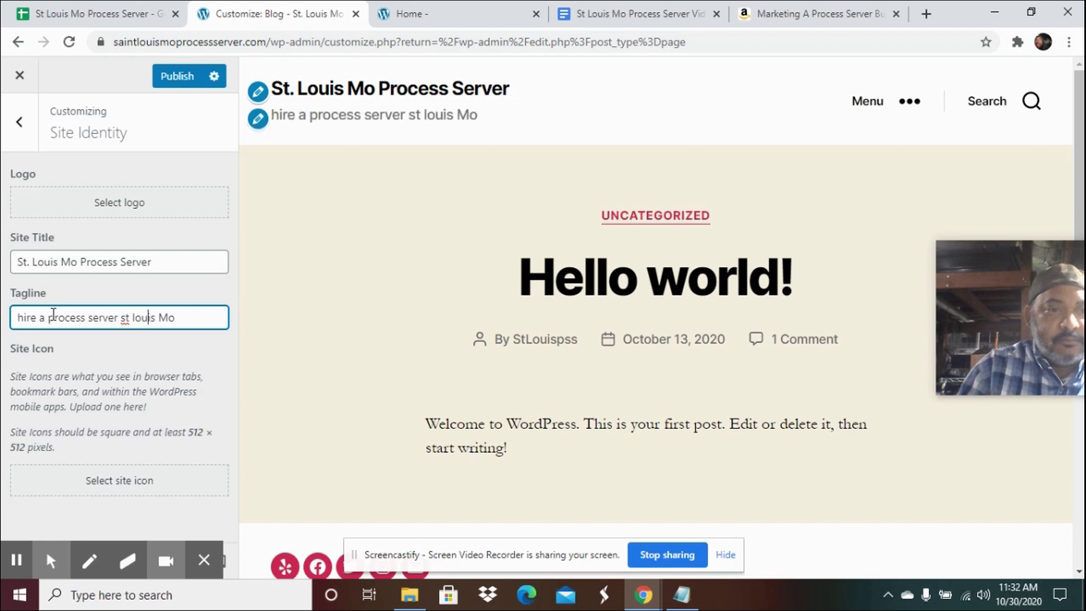
key("Left")
key("Left")
key("Left")
key("Left")
key("Left")
key("Left")
key("Left")
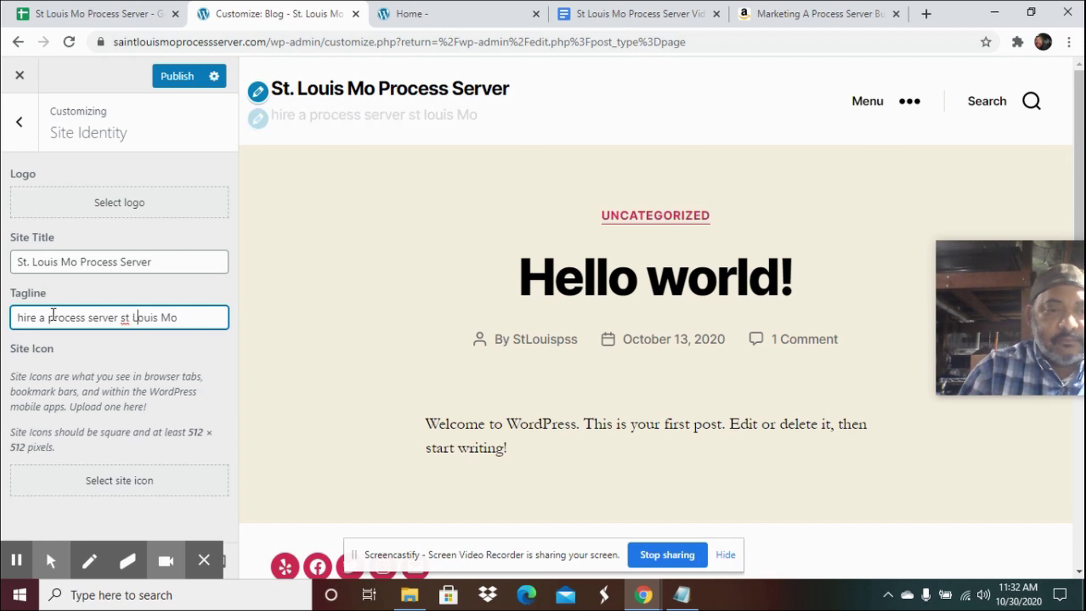
key("BackSpace")
type("L")
key("Left")
key("Left")
key("Left")
key("BackSpace")
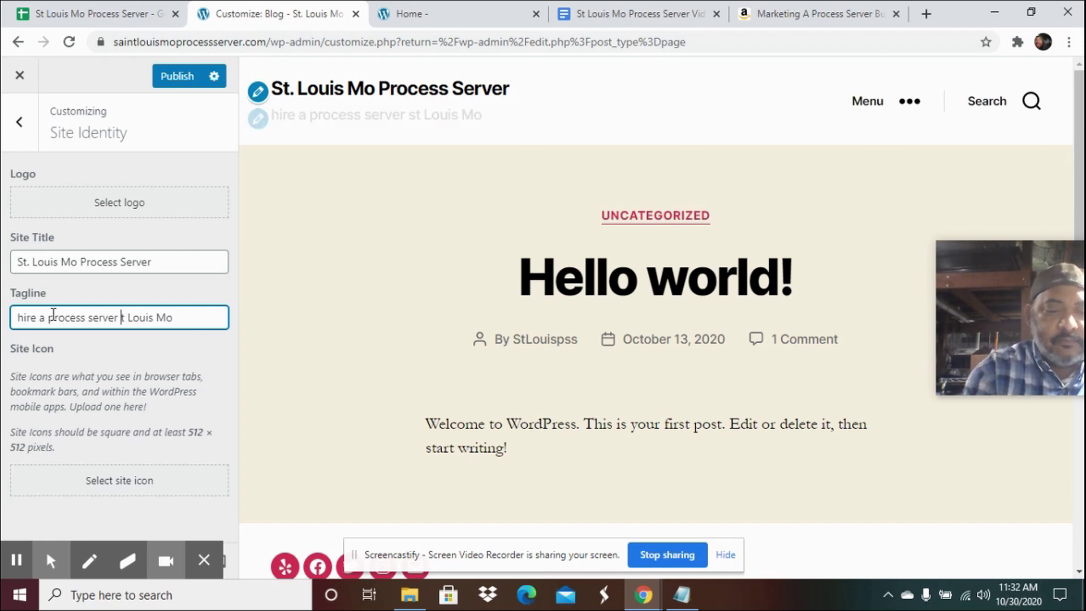
type("S")
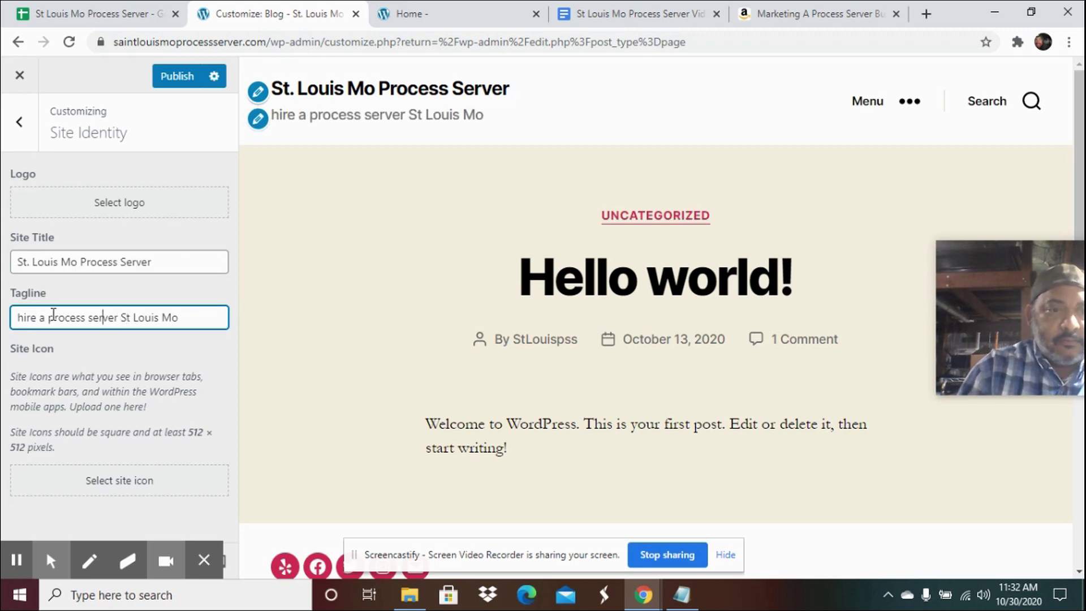
key("BackSpace")
type("S")
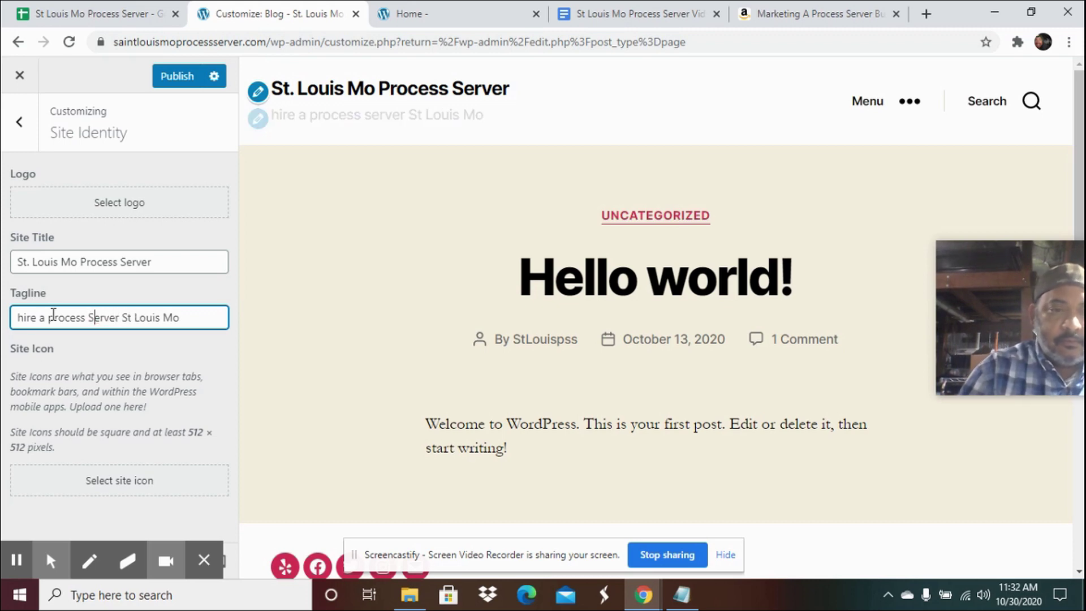
key("Left")
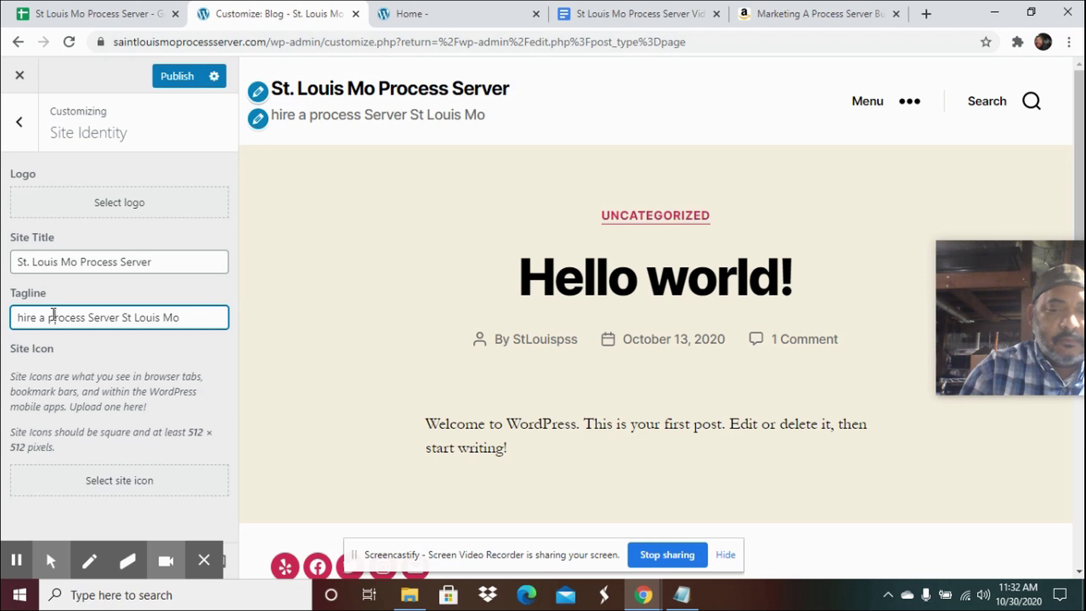
left_click(53, 317)
key("BackSpace")
type("P")
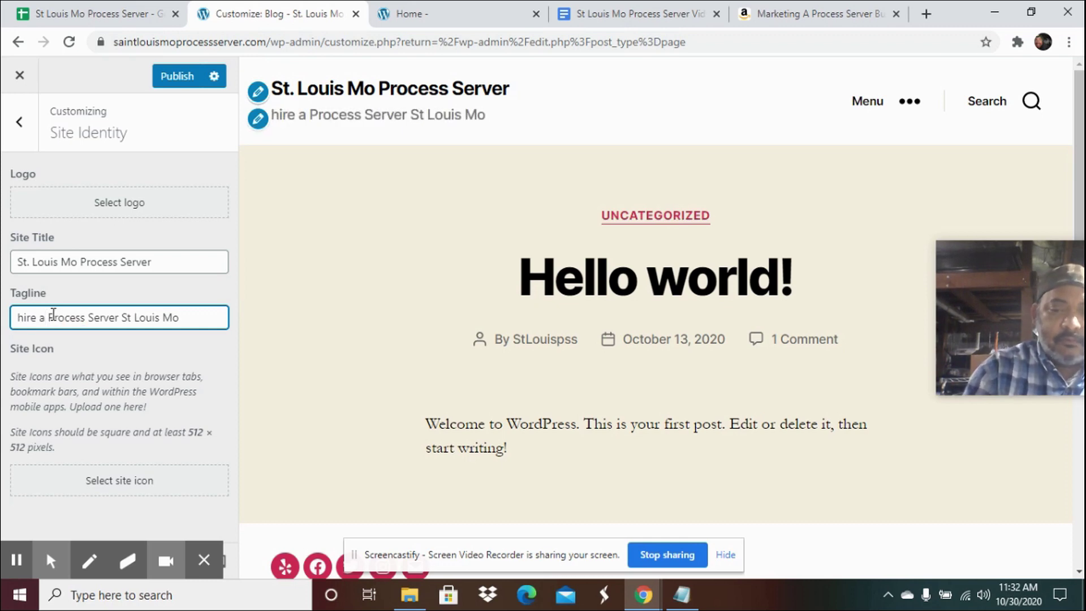
key("Left")
key("Left")
key("BackSpace")
type("A")
key("Left")
key("Left")
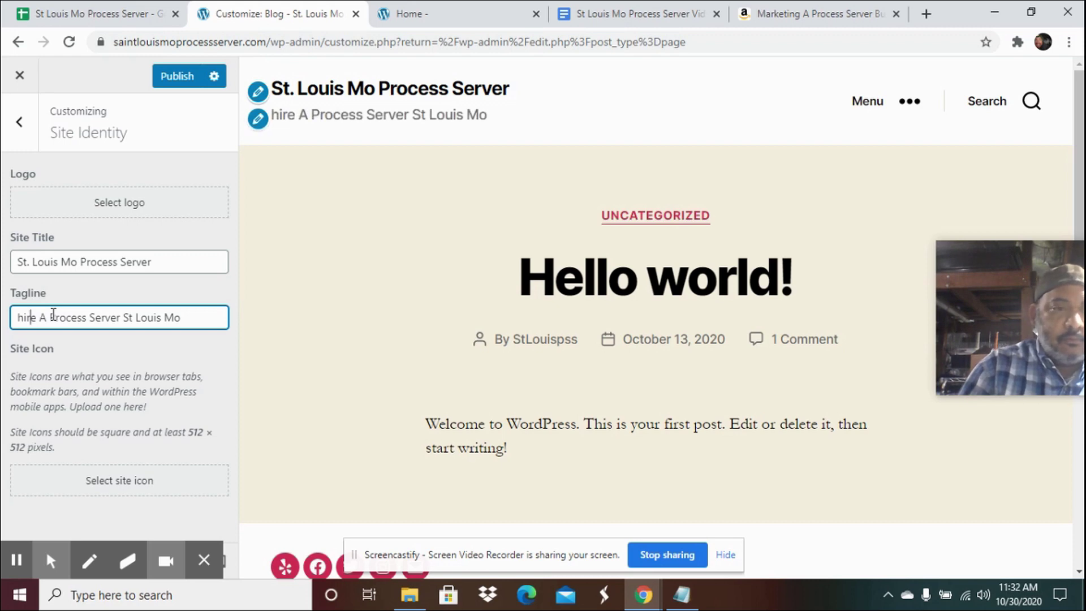
key("Left")
key("Left")
key("Left")
key("BackSpace")
type("H")
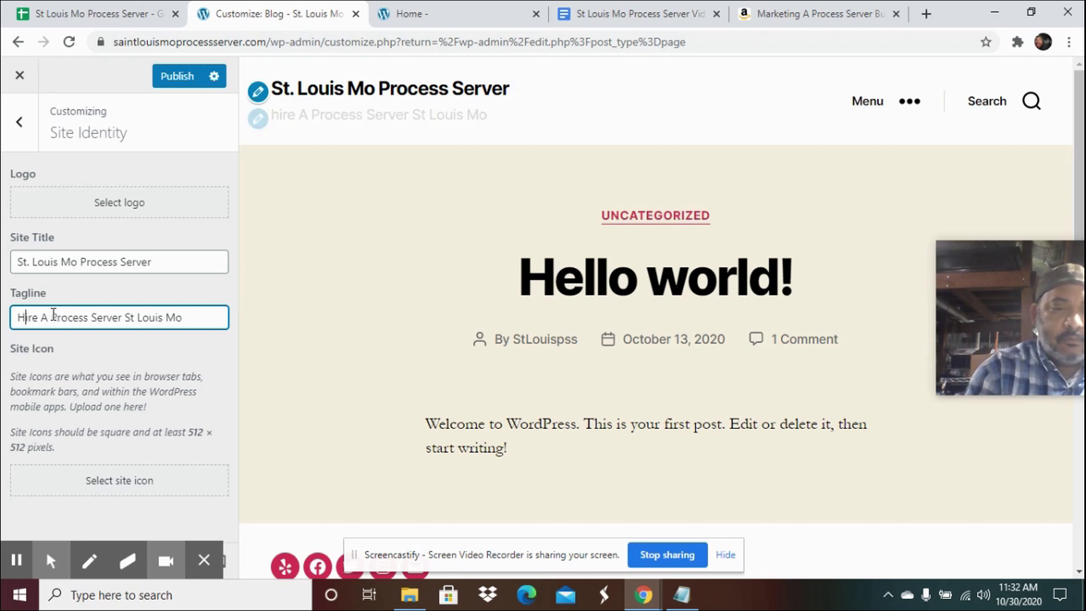
left_click(173, 82)
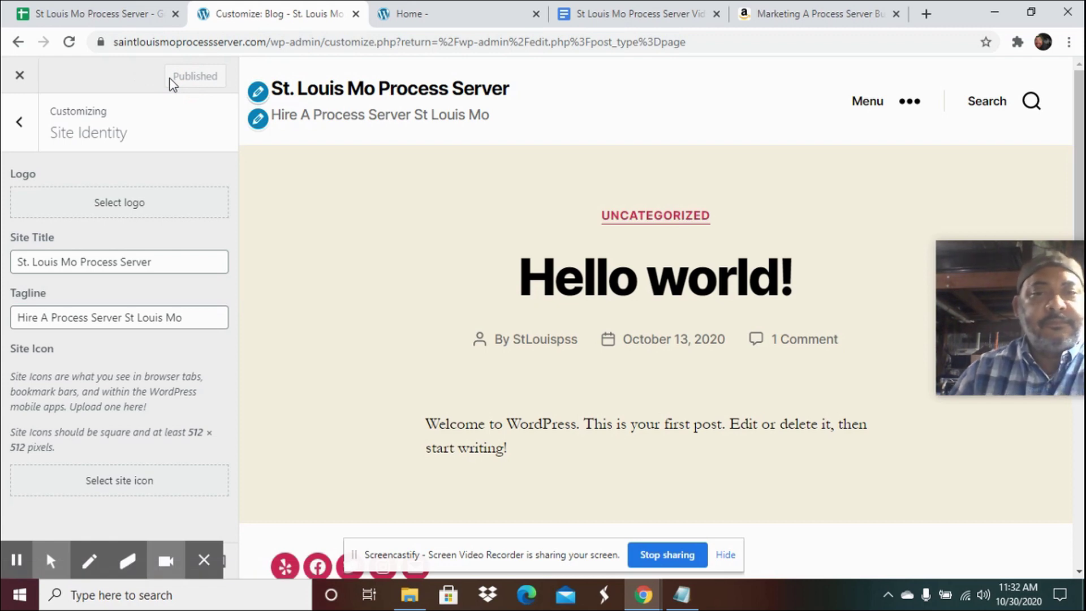
left_click(437, 20)
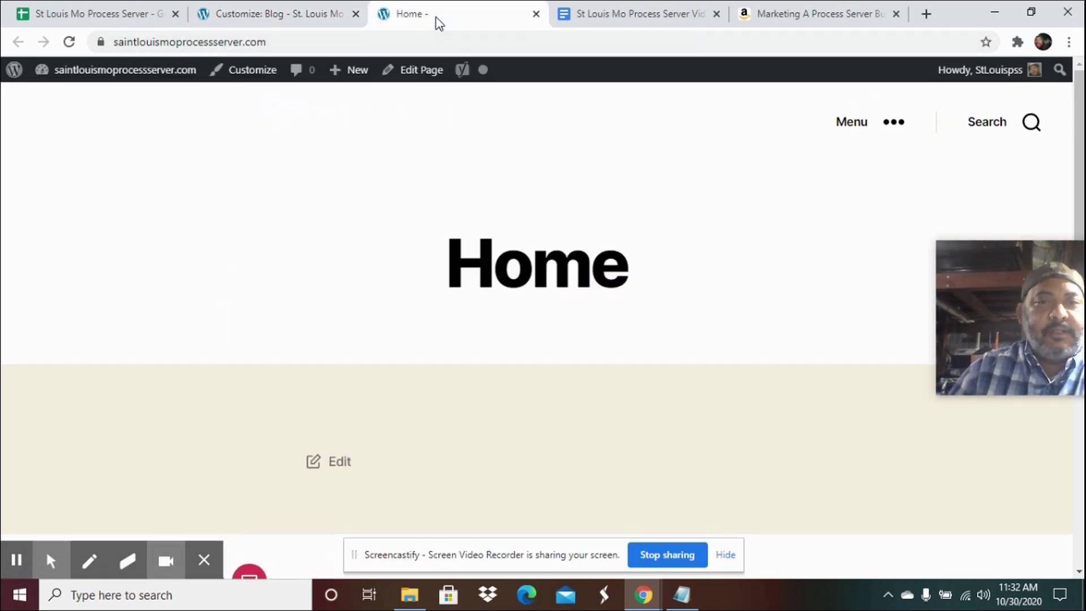
left_click(69, 43)
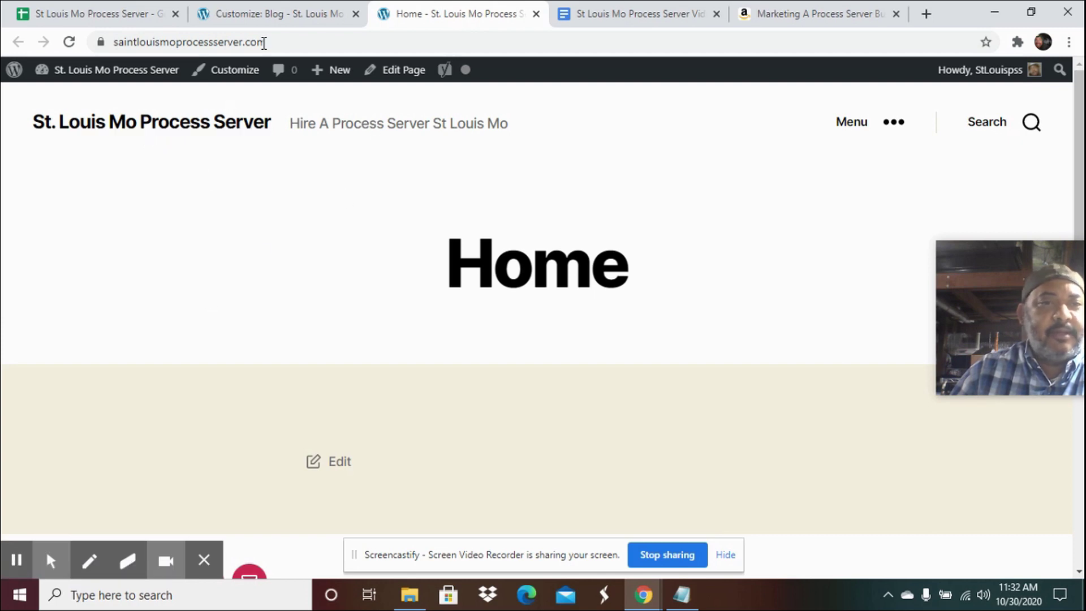
left_click(250, 16)
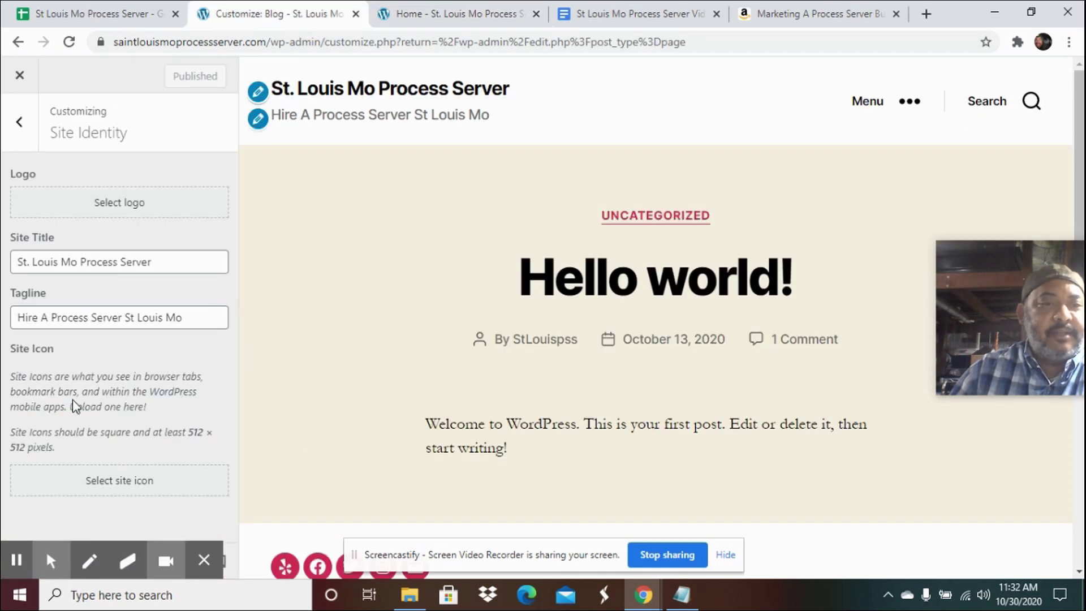
left_click(18, 77)
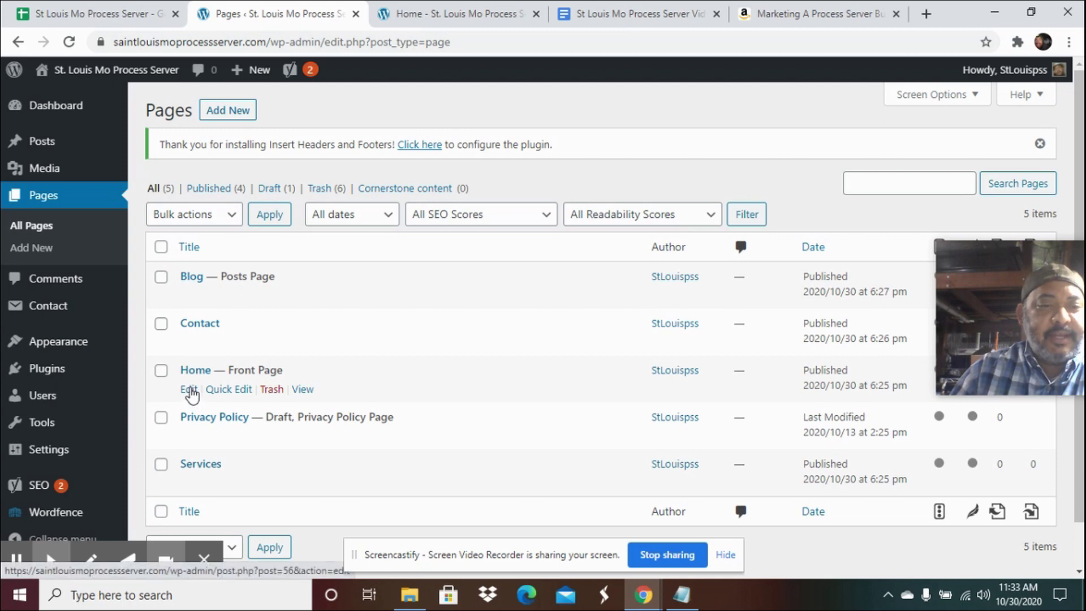
Step: Open the Home page in the editor and bring up its Featured image picker
left_click(190, 391)
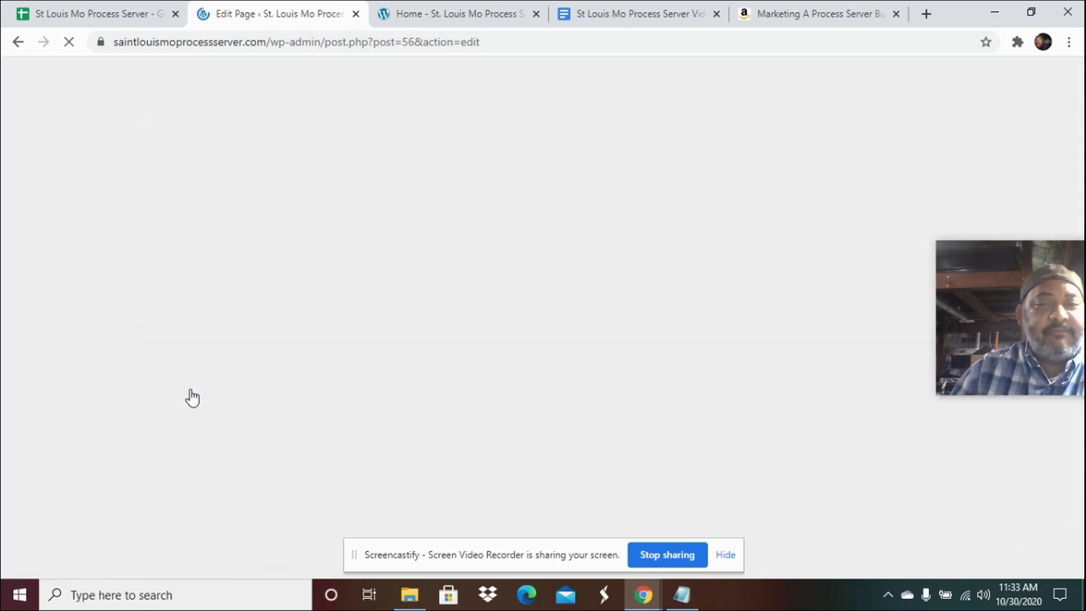
left_click_drag(1006, 299, 981, 542)
scroll(886, 321, "down", 4)
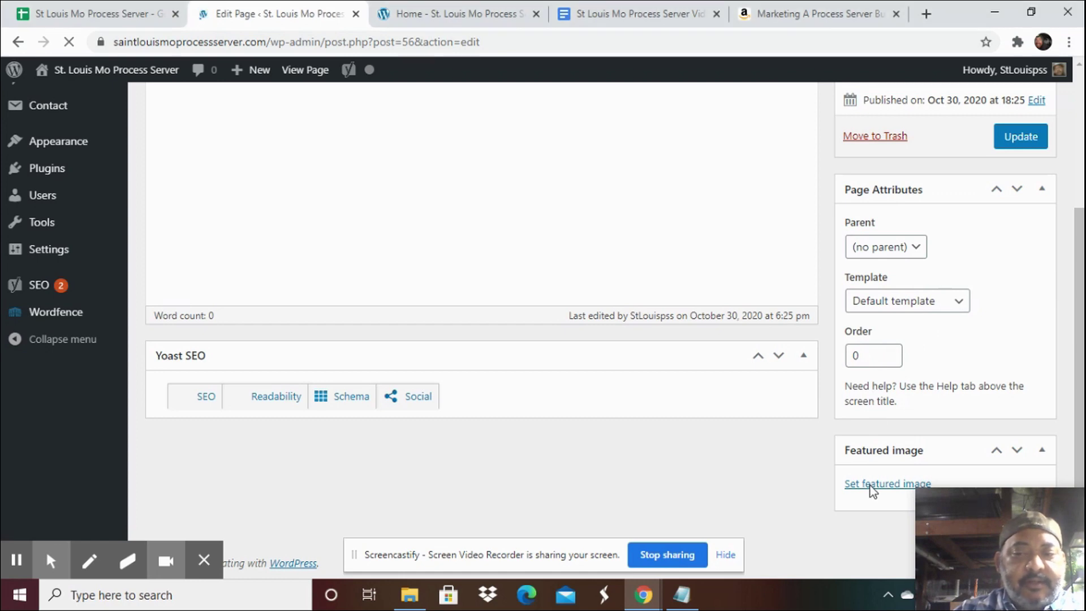
scroll(869, 485, "up", 1)
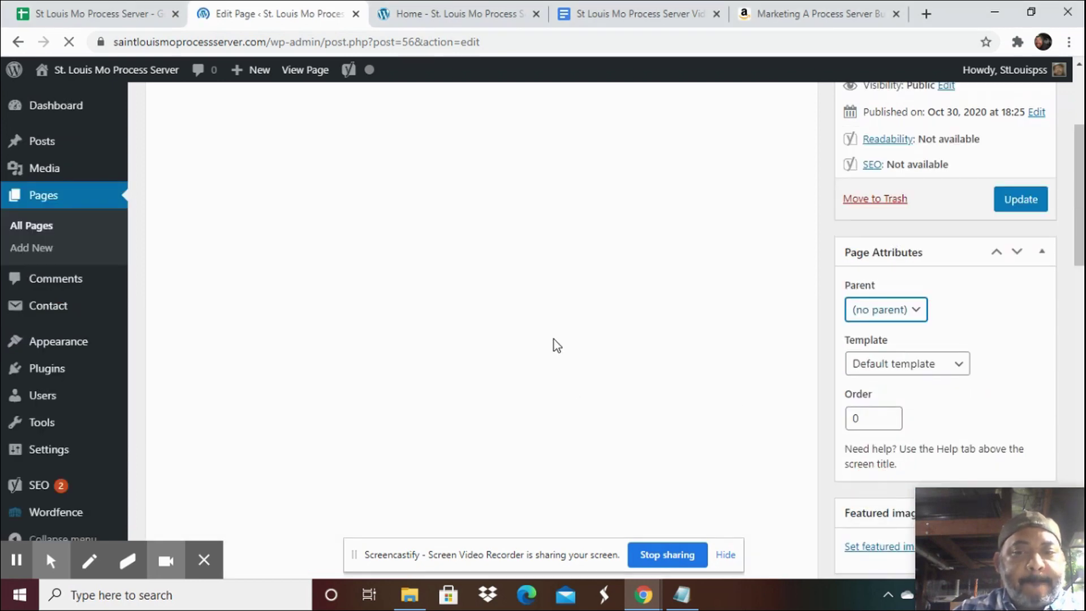
scroll(699, 394, "down", 4)
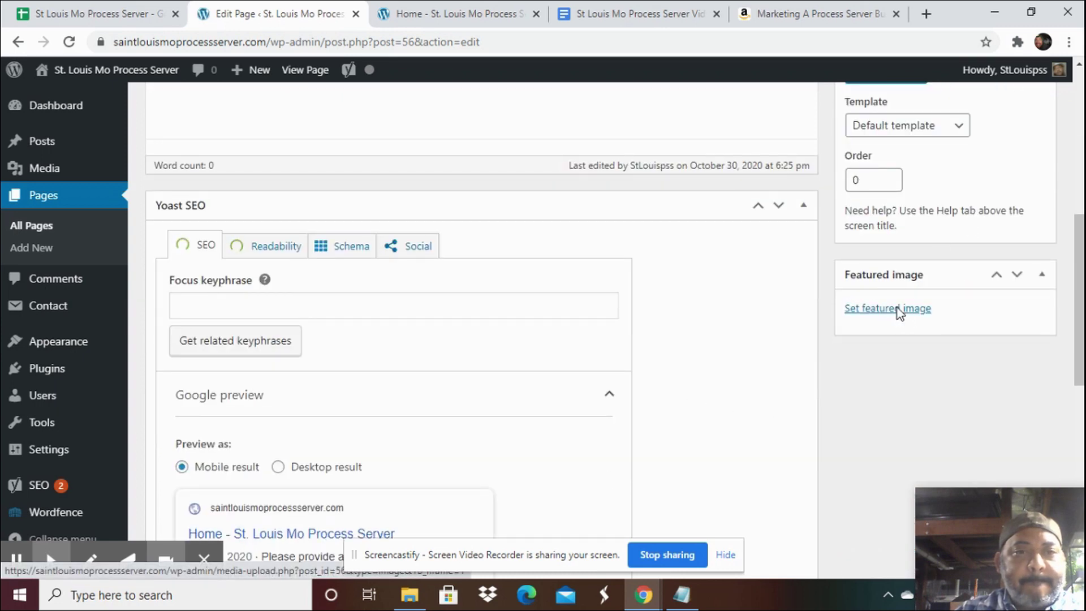
left_click(898, 311)
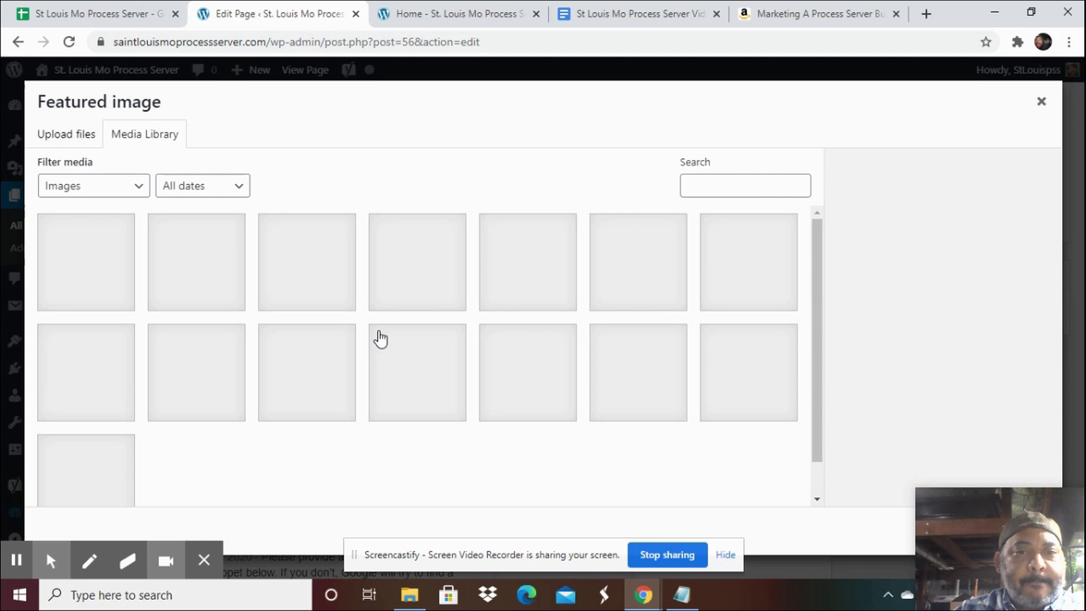
Step: Pick the Saint Louis Mo Process Server map image, copy its title into Alt Text, and set it as featured image
scroll(400, 306, "down", 1)
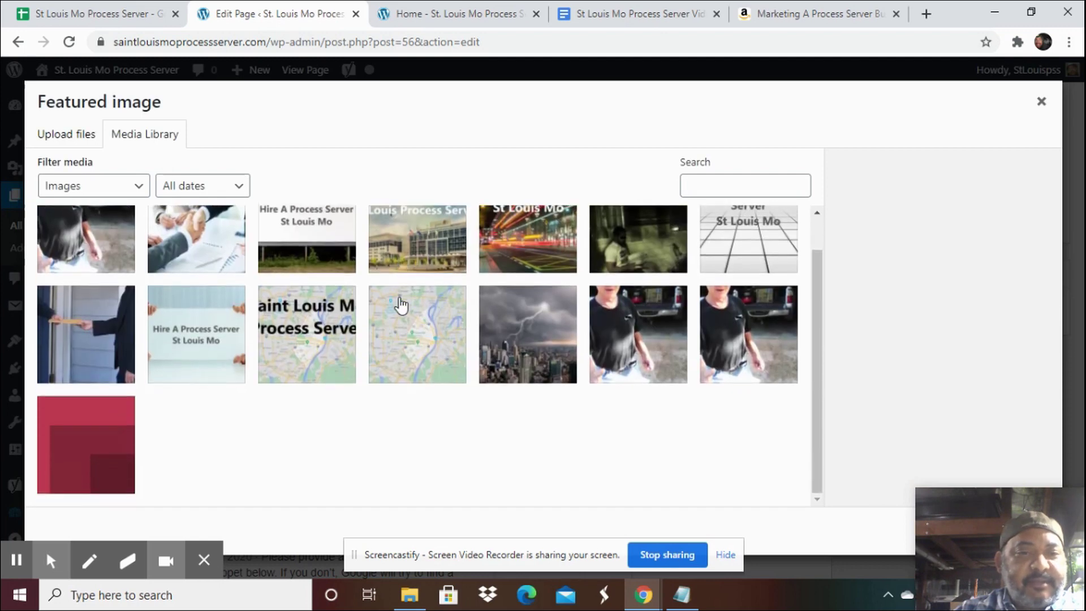
left_click(288, 334)
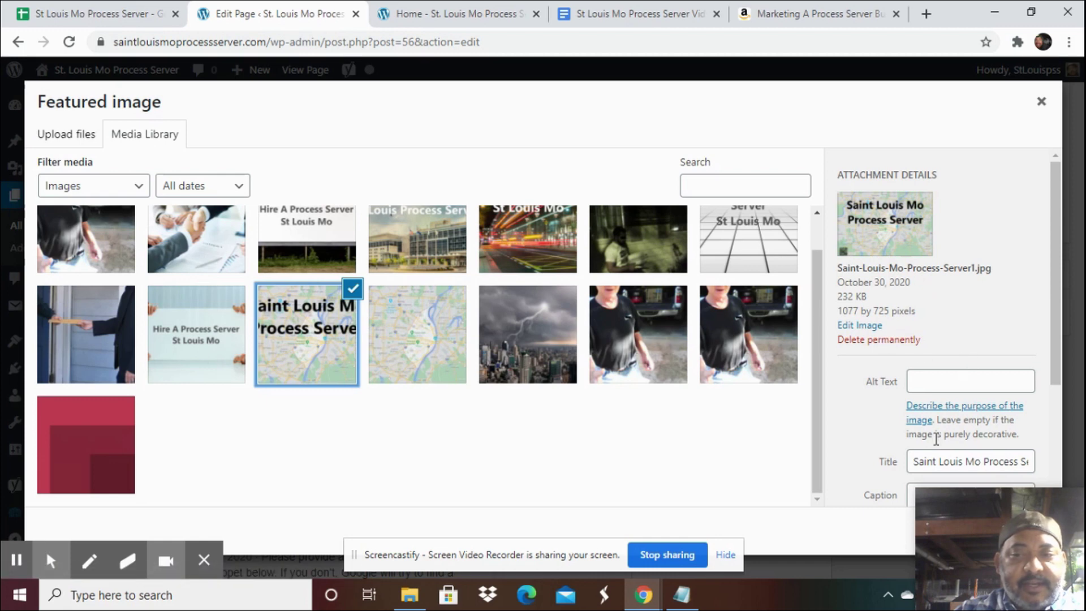
triple_click(930, 463)
right_click(930, 464)
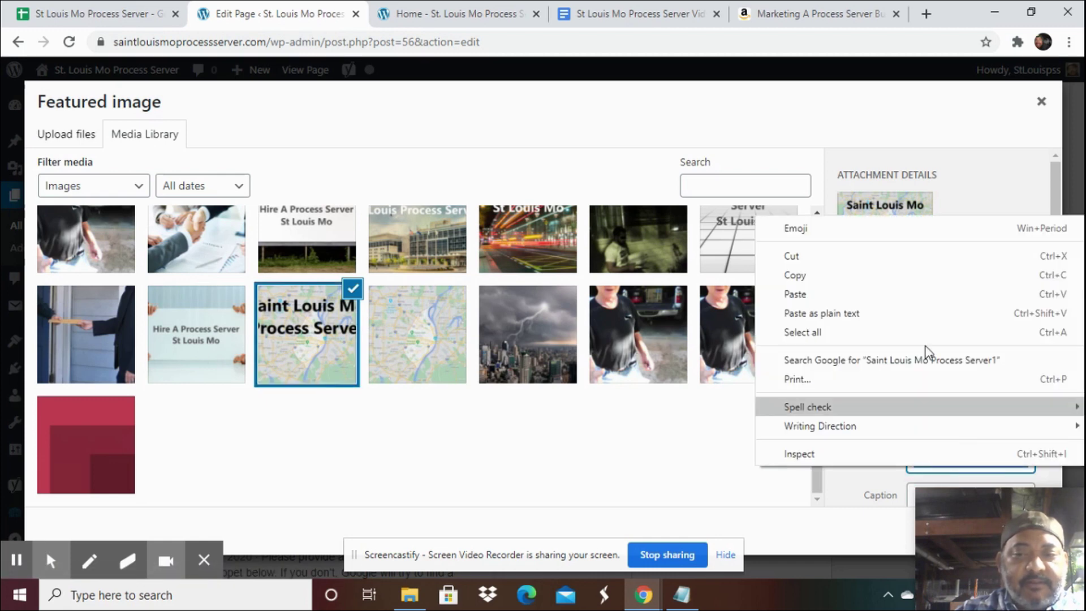
left_click(878, 276)
left_click(974, 384)
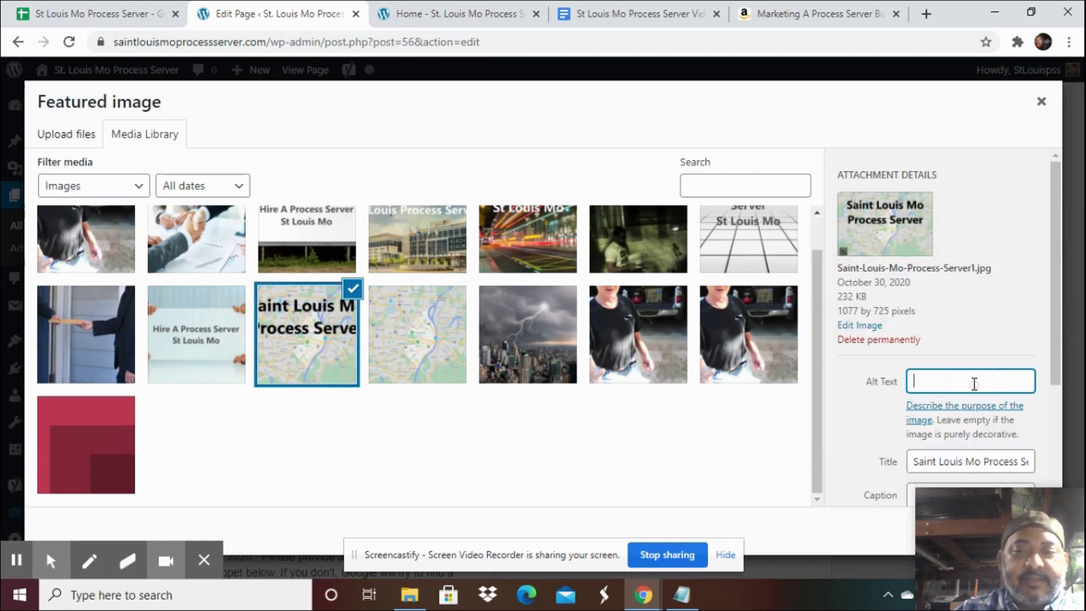
key("ctrl+v")
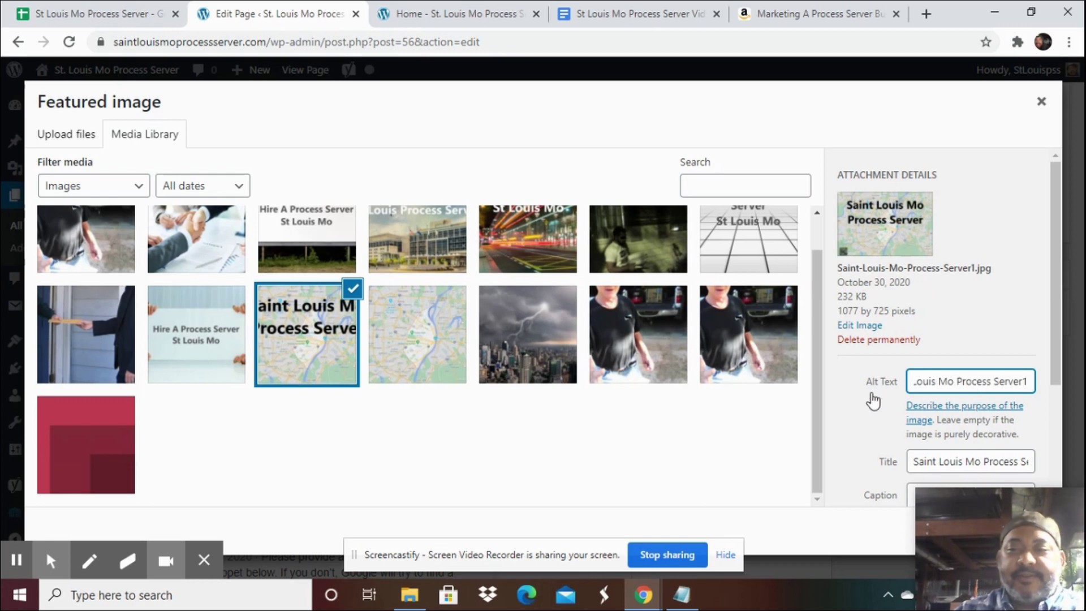
scroll(875, 398, "down", 3)
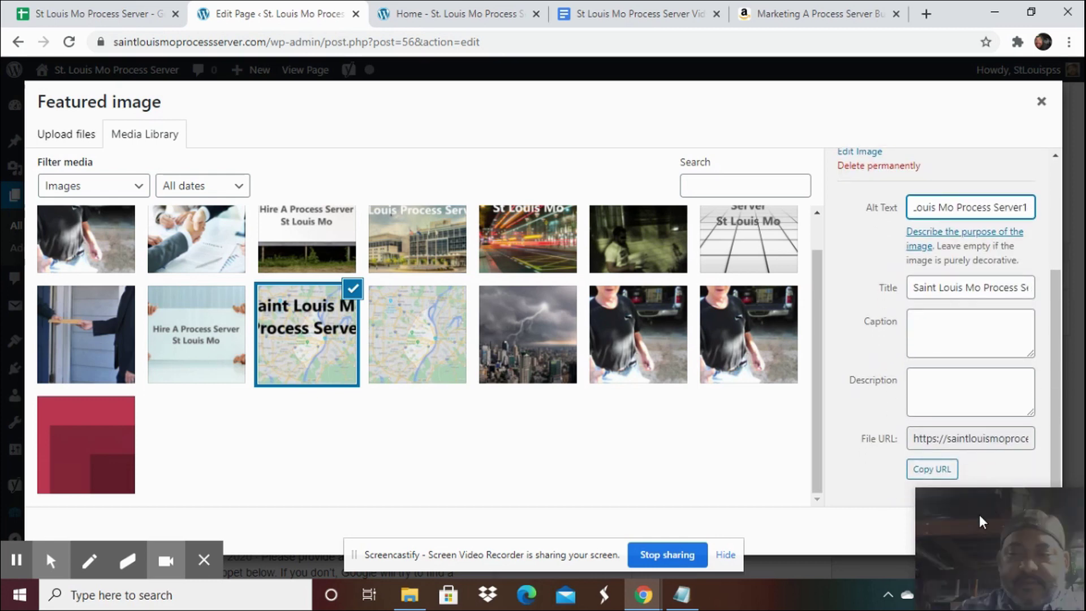
left_click_drag(978, 514, 1081, 193)
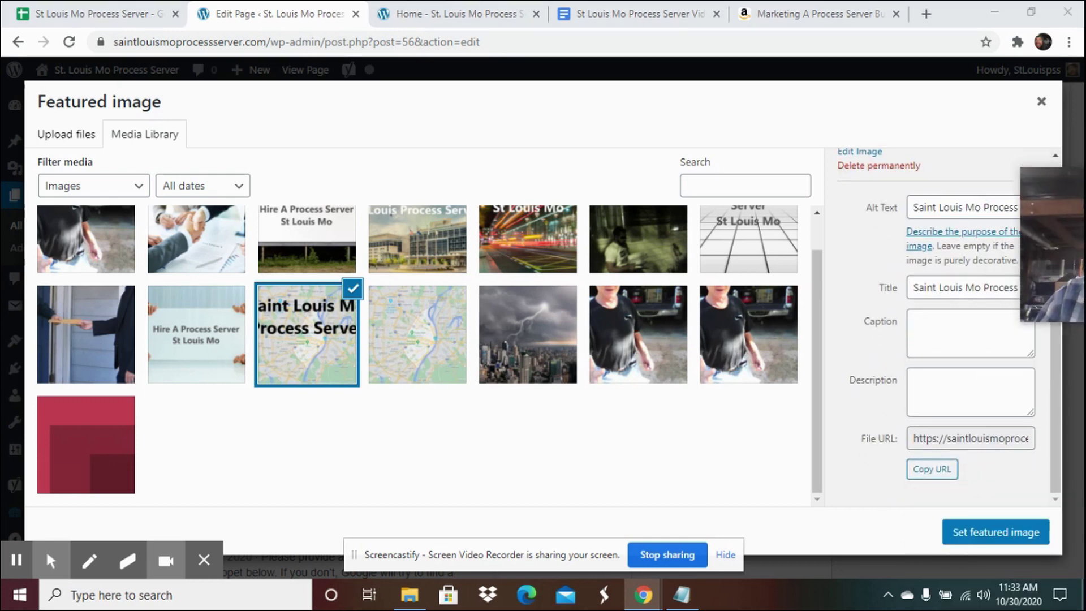
left_click(993, 529)
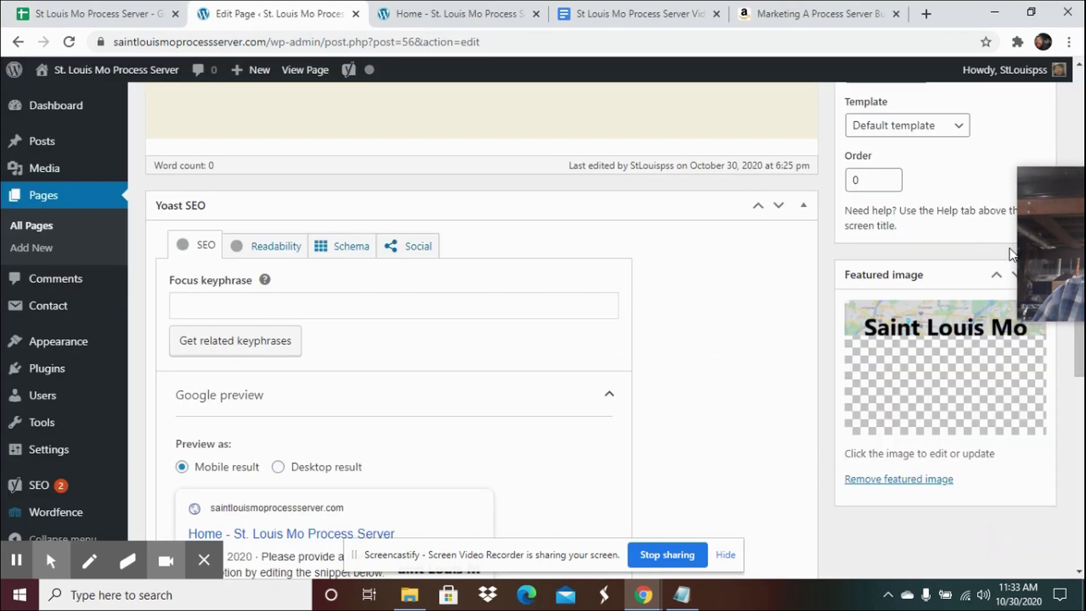
Step: Bring the competitor's process server site forward in the incognito window
left_click_drag(1066, 215, 907, 441)
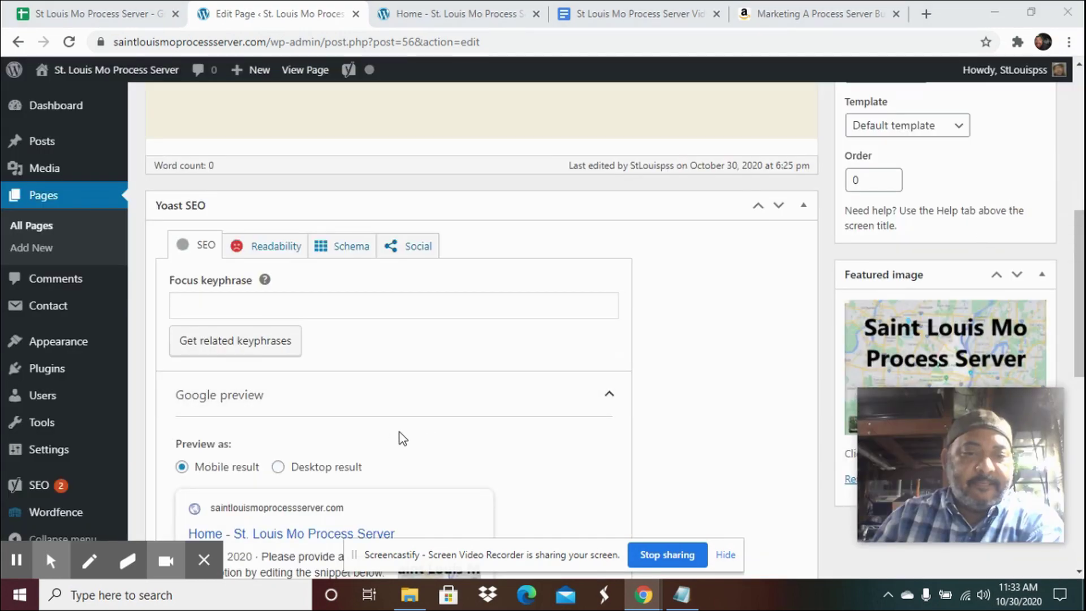
scroll(392, 435, "down", 4)
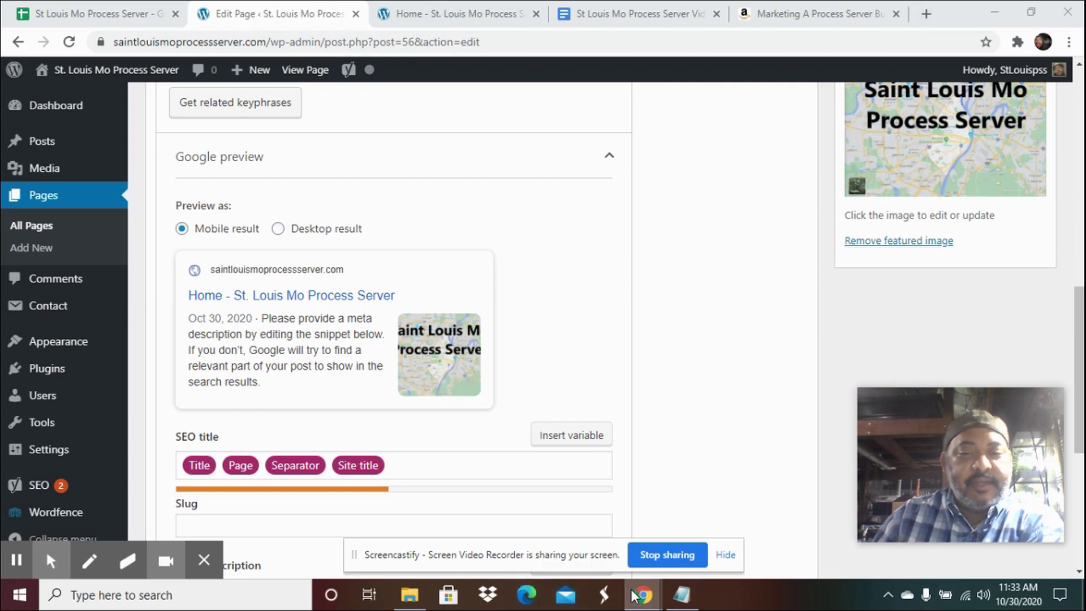
mouse_move(633, 596)
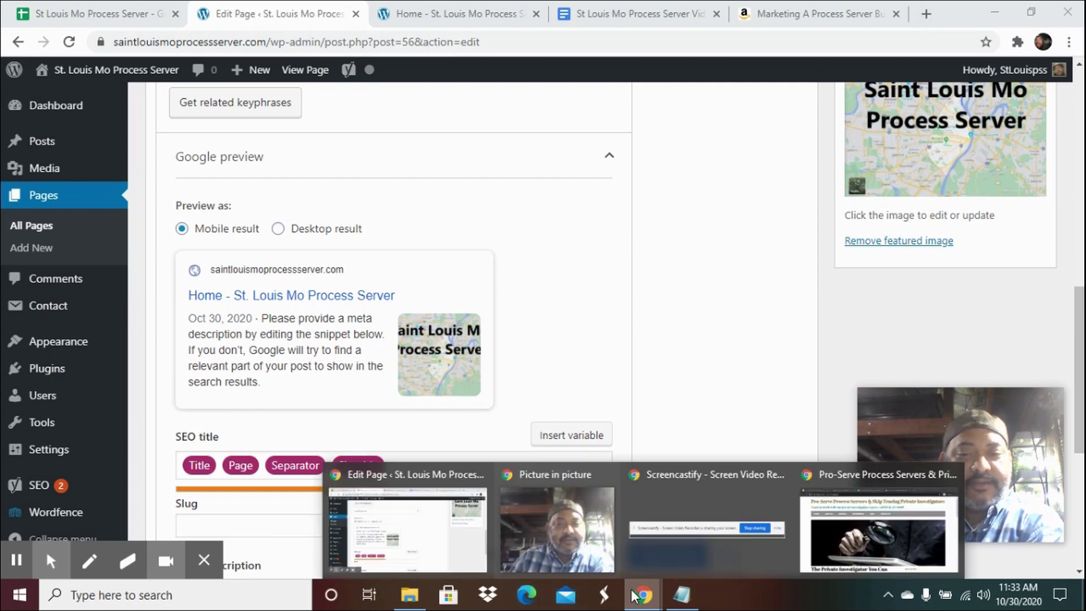
left_click(869, 531)
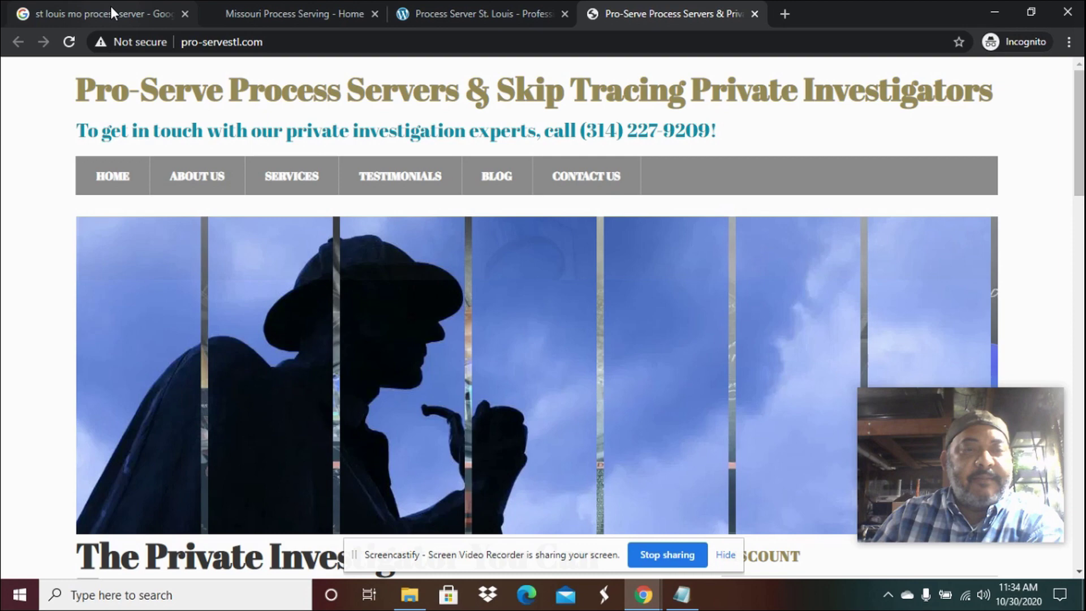
left_click(111, 5)
scroll(329, 307, "down", 5)
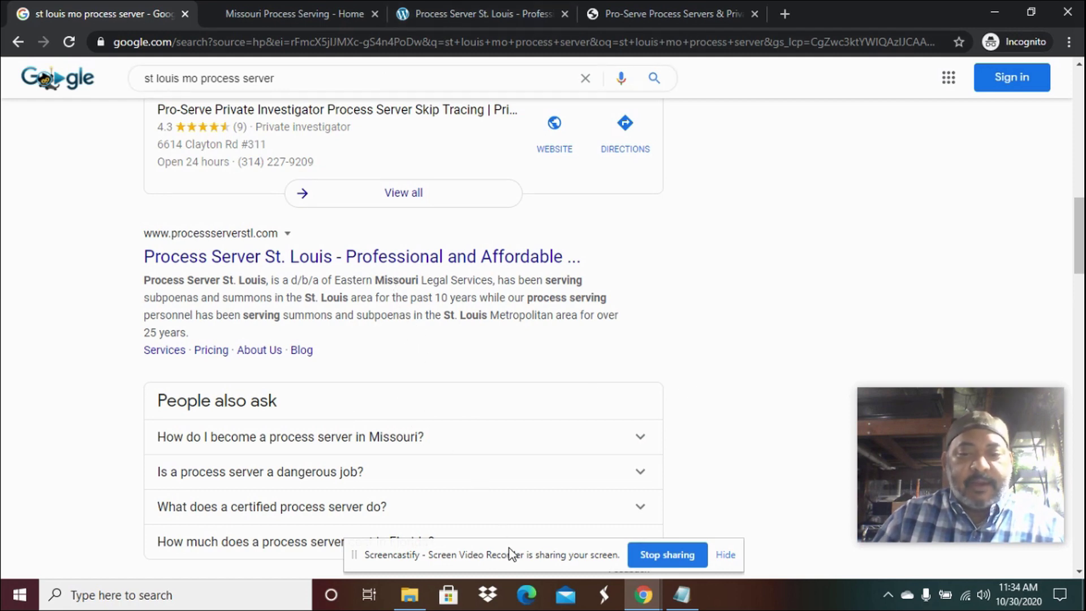
left_click(642, 594)
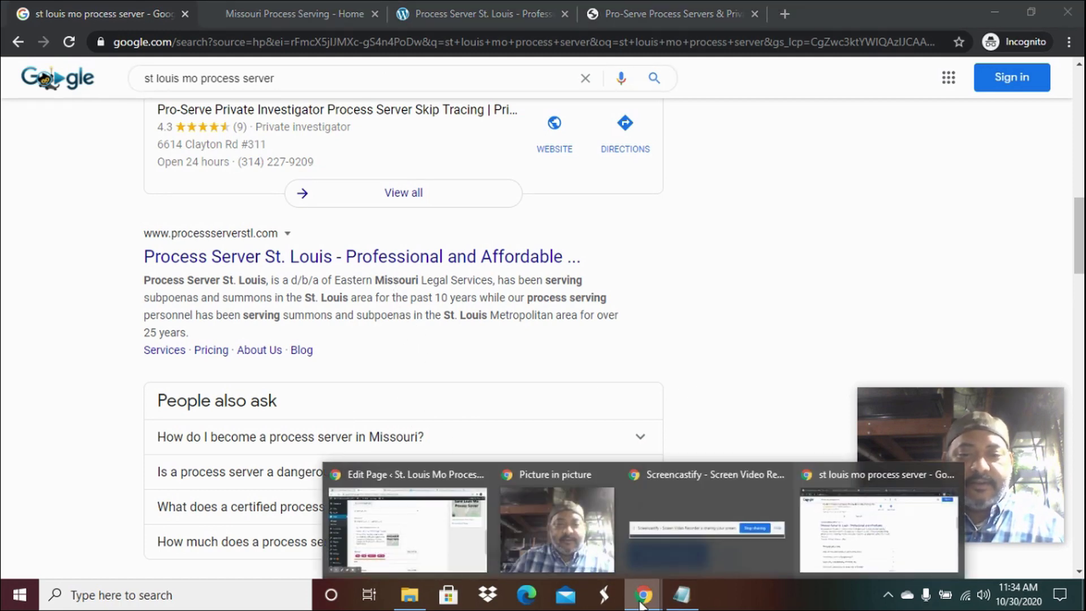
left_click(479, 529)
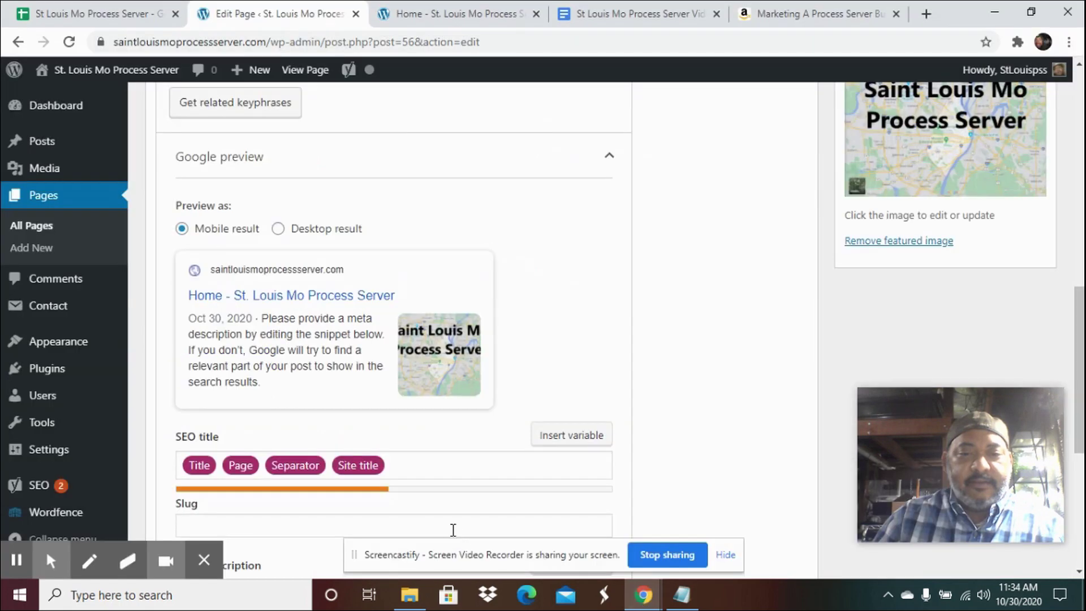
Step: Paste the site name into the Yoast meta description and remove the stray trailing 1
left_click(308, 341)
scroll(538, 435, "down", 3)
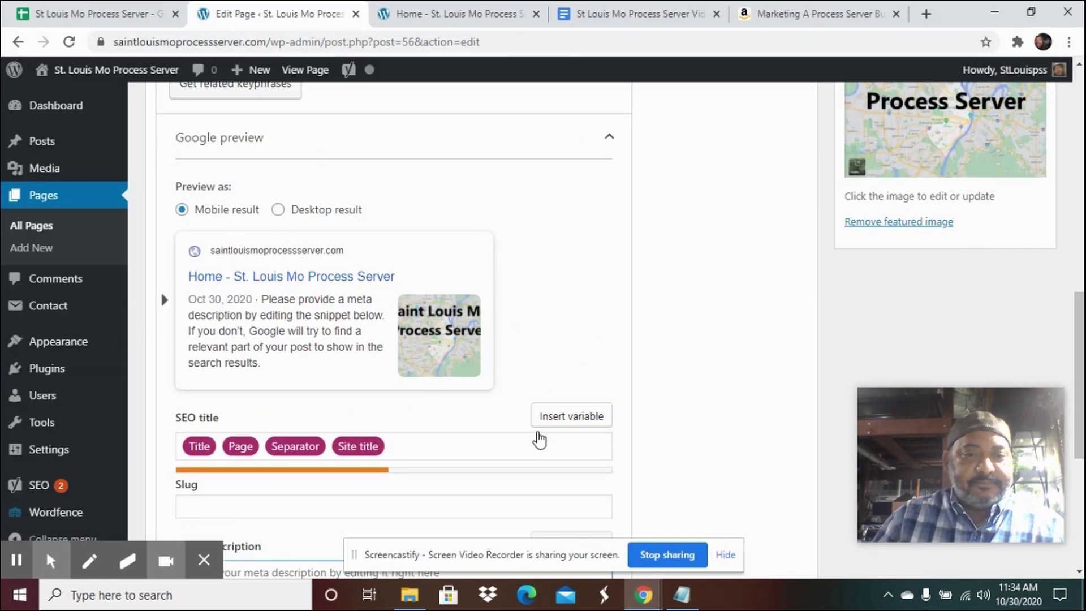
scroll(538, 434, "down", 2)
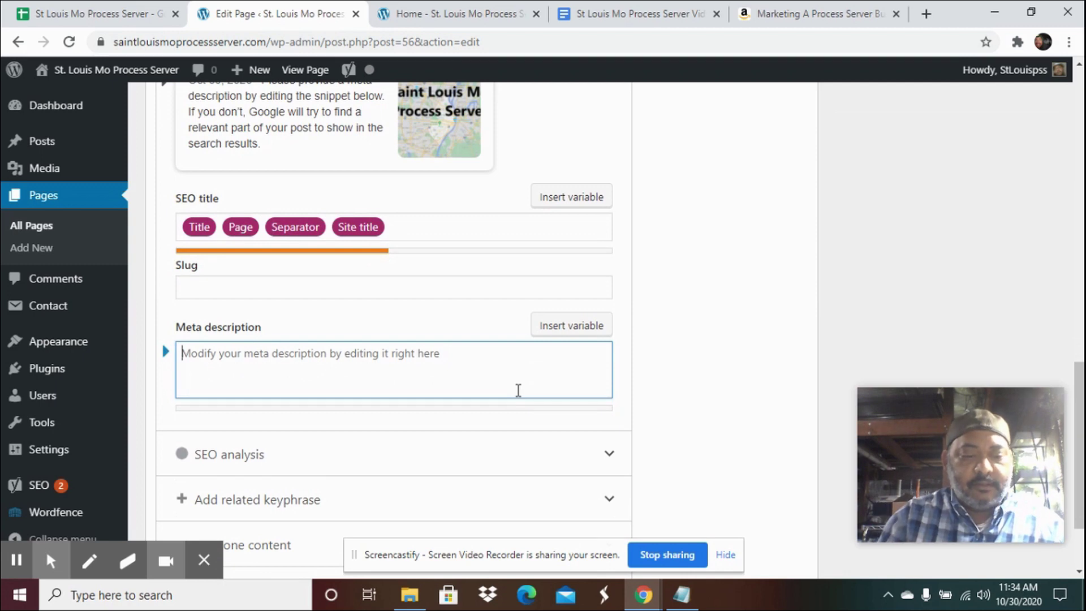
key("ctrl+v")
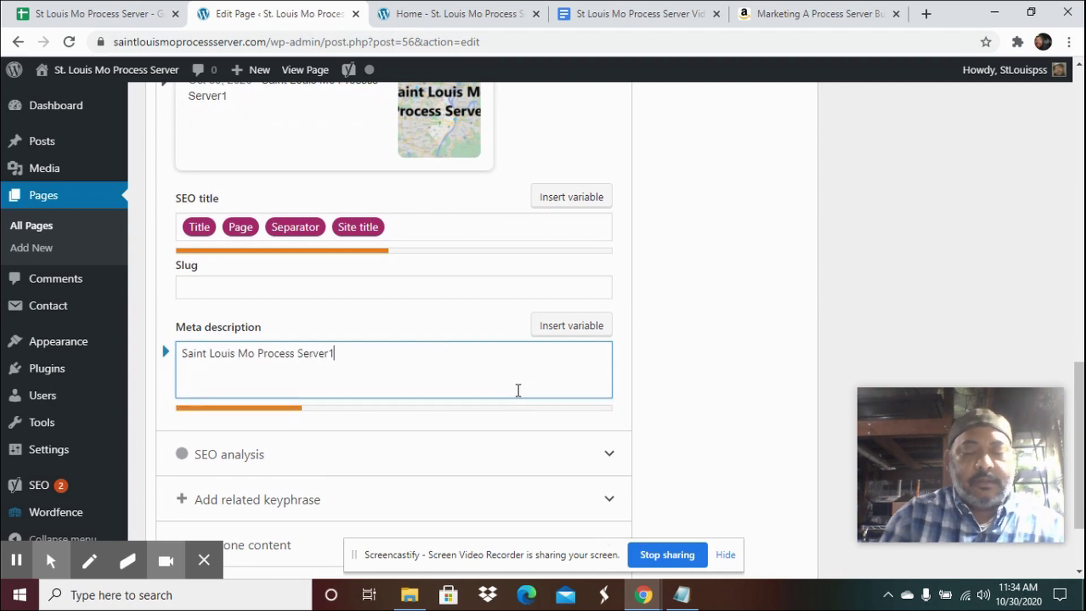
key("BackSpace")
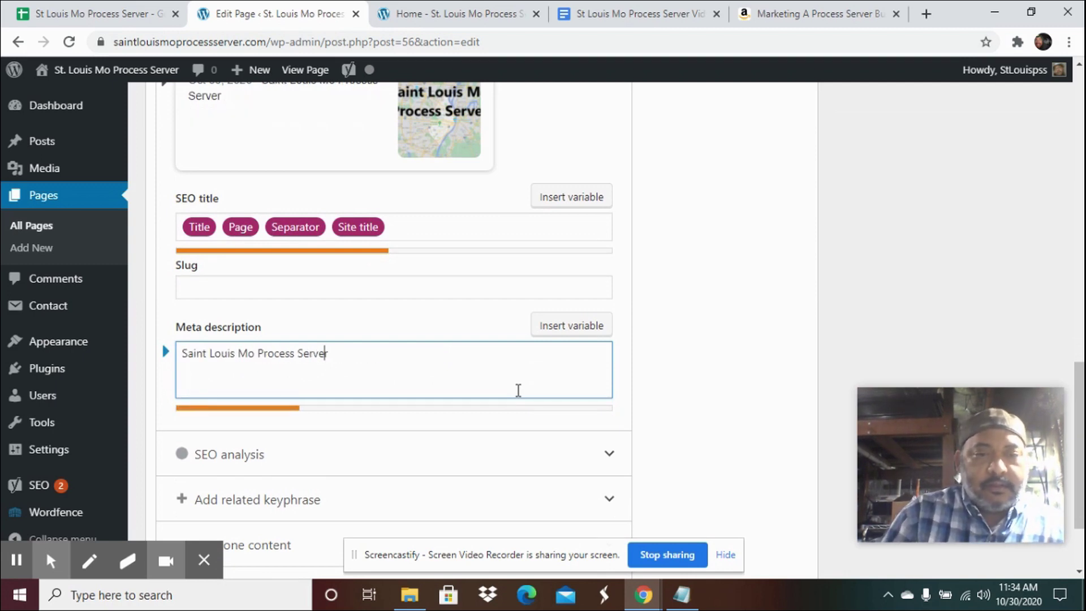
key("ctrl+Left")
key("ctrl+Left")
key("ctrl+Left")
key("ctrl+Left")
key("ctrl+Left")
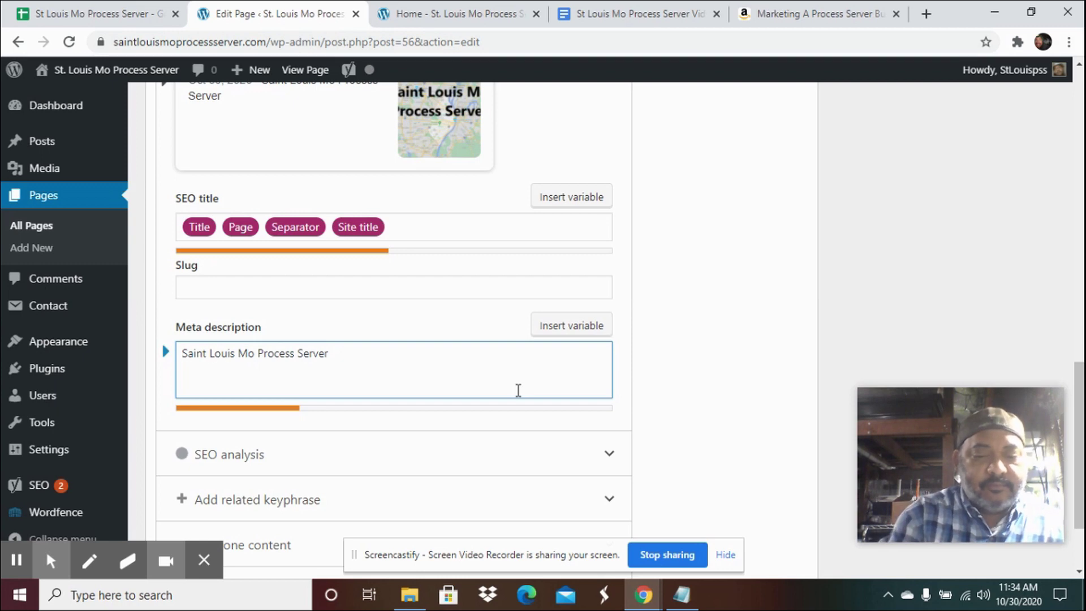
Step: Edit it to 'Hire A Saint Louis Mo Process Server. We serve small claims, divorce papers, restraining orders, evictions'
type("Hire ")
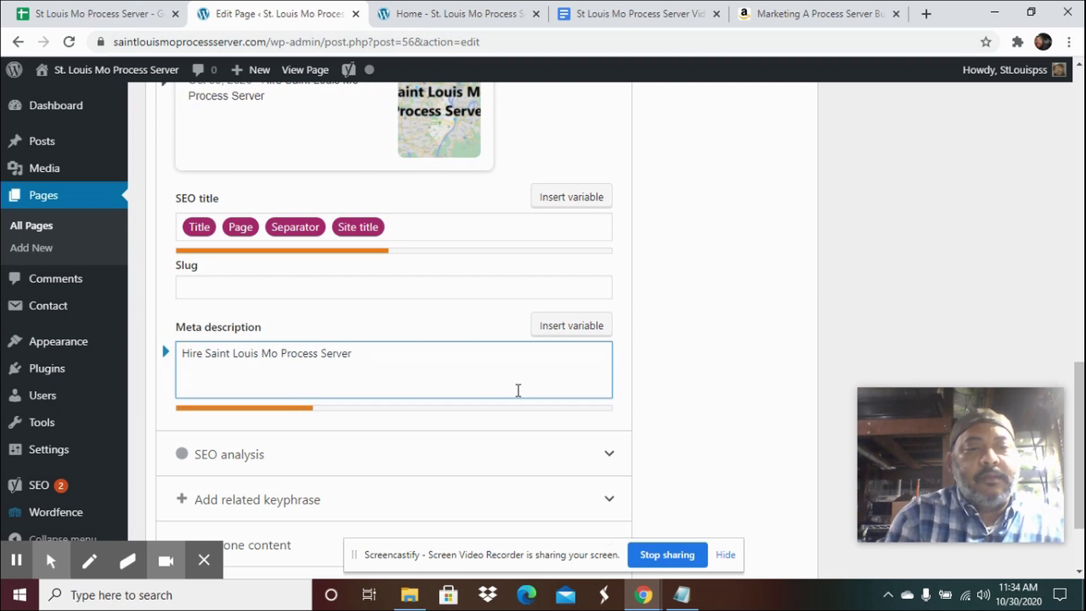
type("a")
key("BackSpace")
type("A")
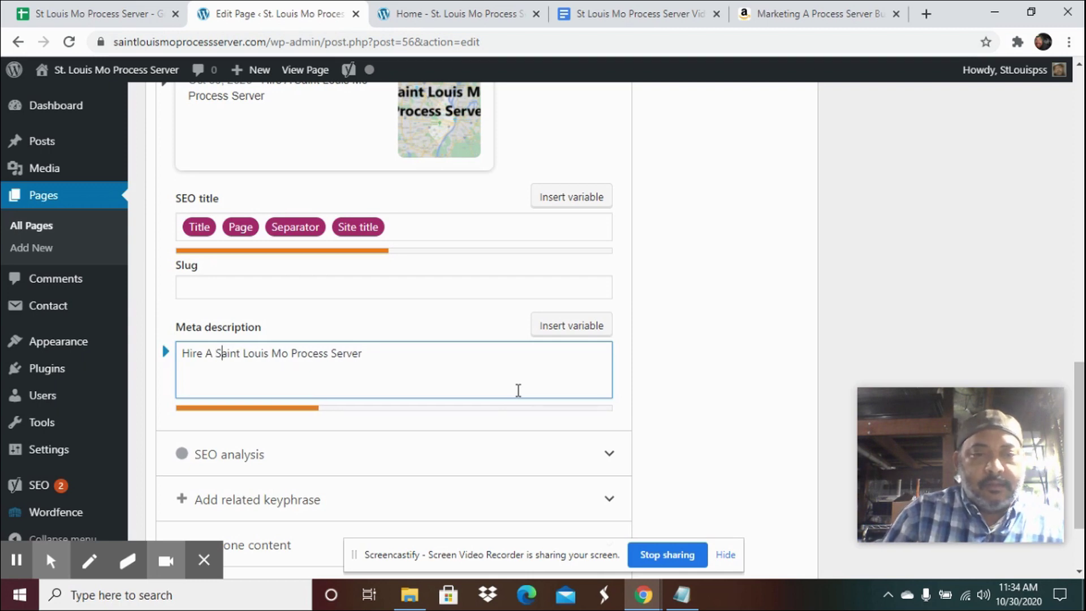
key("Right")
key("Right")
key("Right")
key("Right")
key("Right")
key("Right")
key("Right")
key("Right")
key("Right")
key("Right")
key("Right")
key("Right")
key("Right")
key("Right")
key("Right")
key("Right")
key("Right")
key("Right")
key("Right")
key("Right")
key("Right")
key("Right")
key("Right")
key("Right")
key("Right")
key("Right")
key("Right")
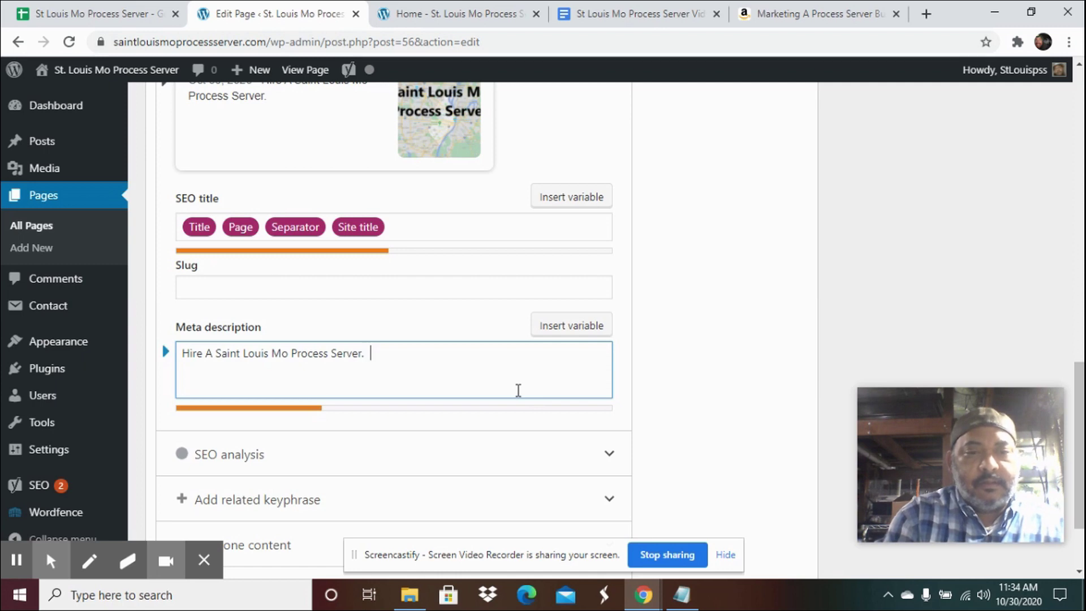
type("WE")
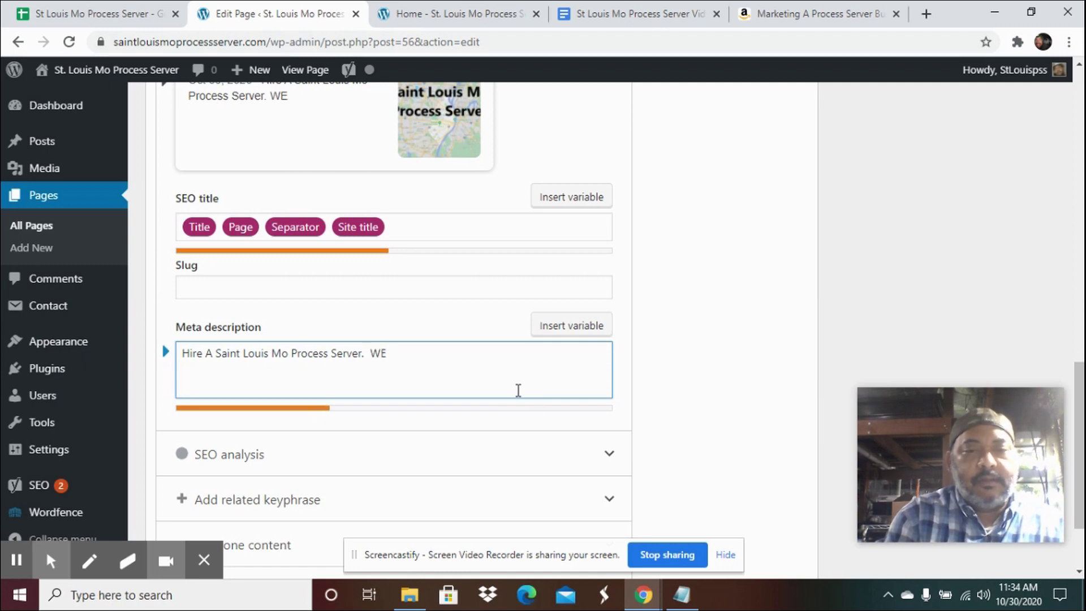
type(" serve")
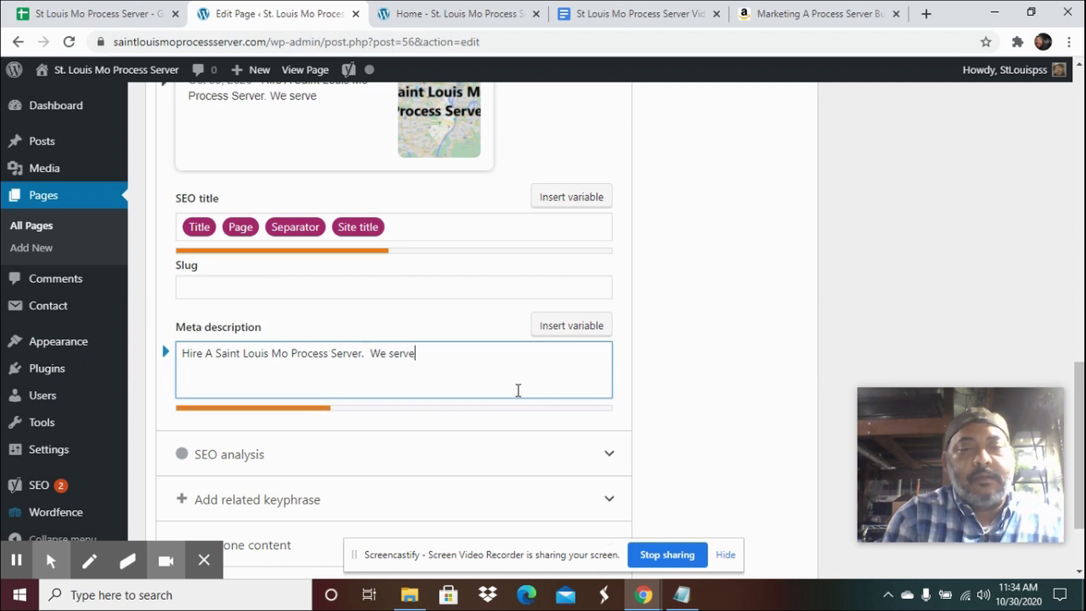
type(" sma")
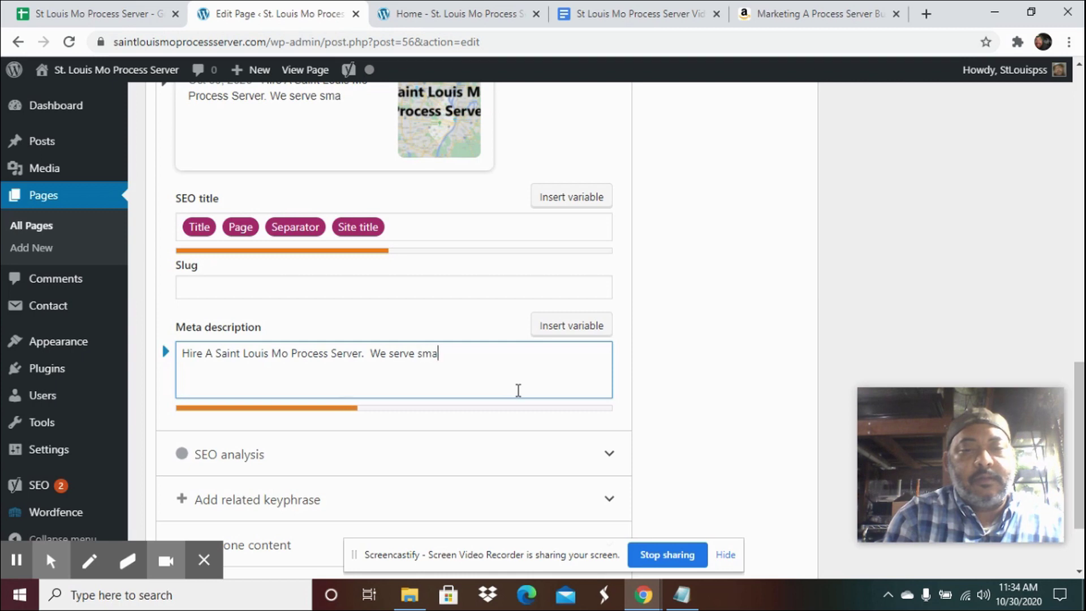
type("ll claims, divorce")
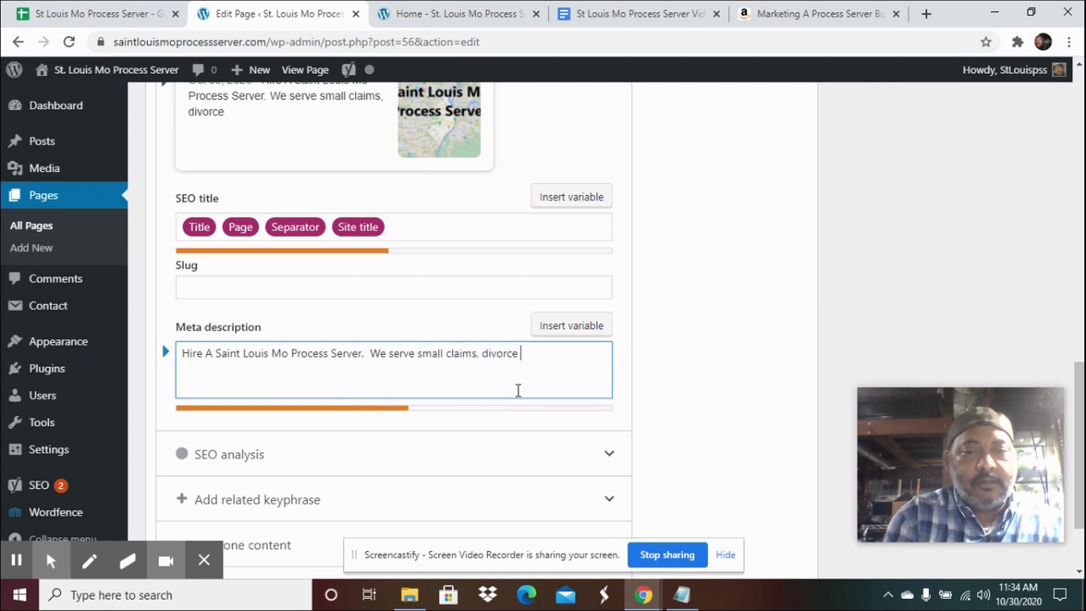
type(" papers, res")
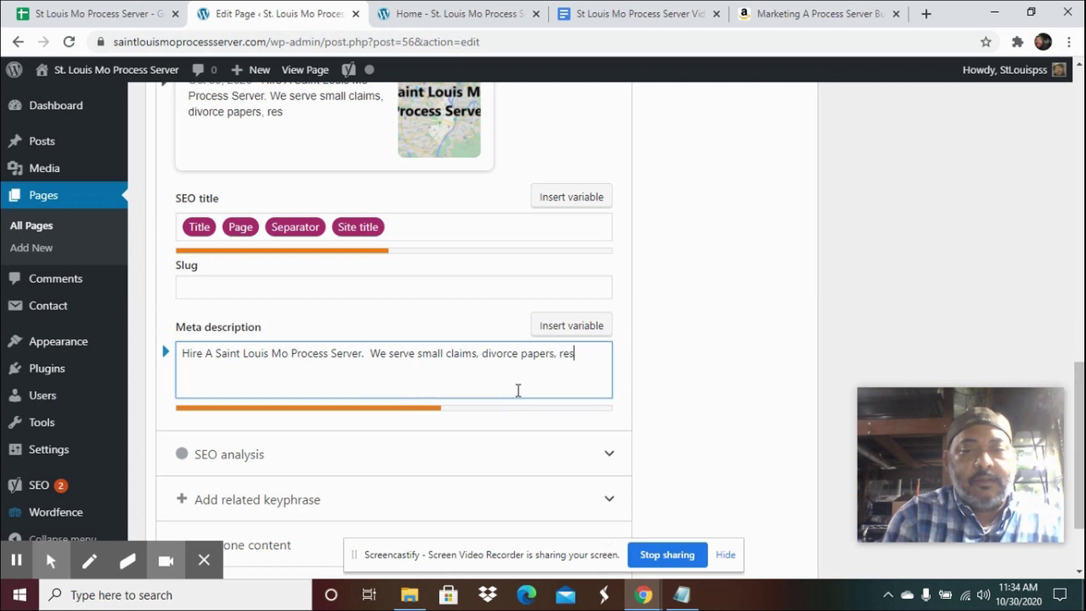
type("trainingor")
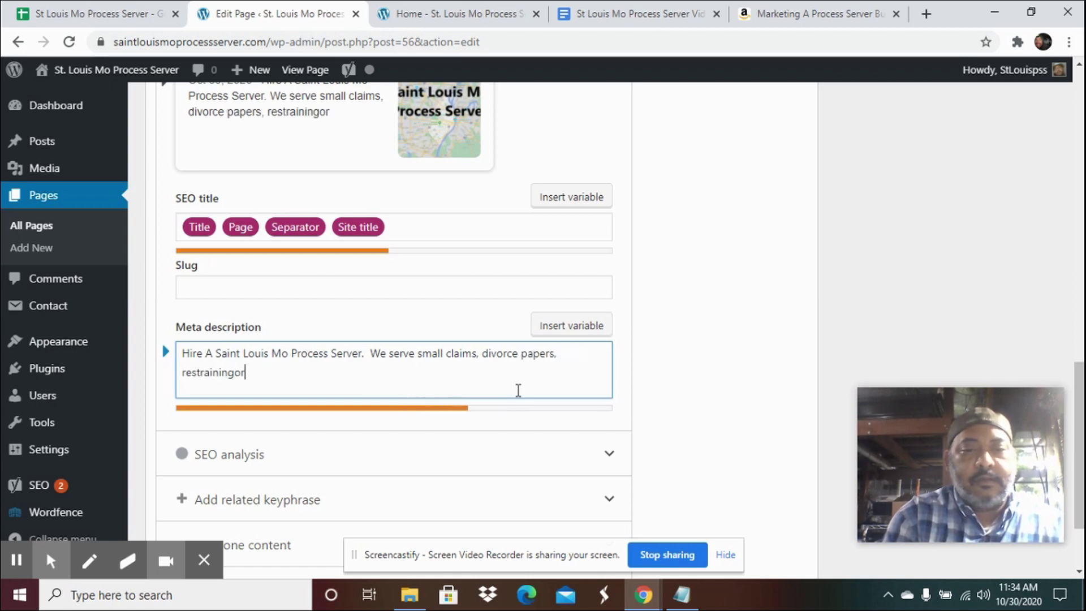
type("der")
key("BackSpace")
key("BackSpace")
key("BackSpace")
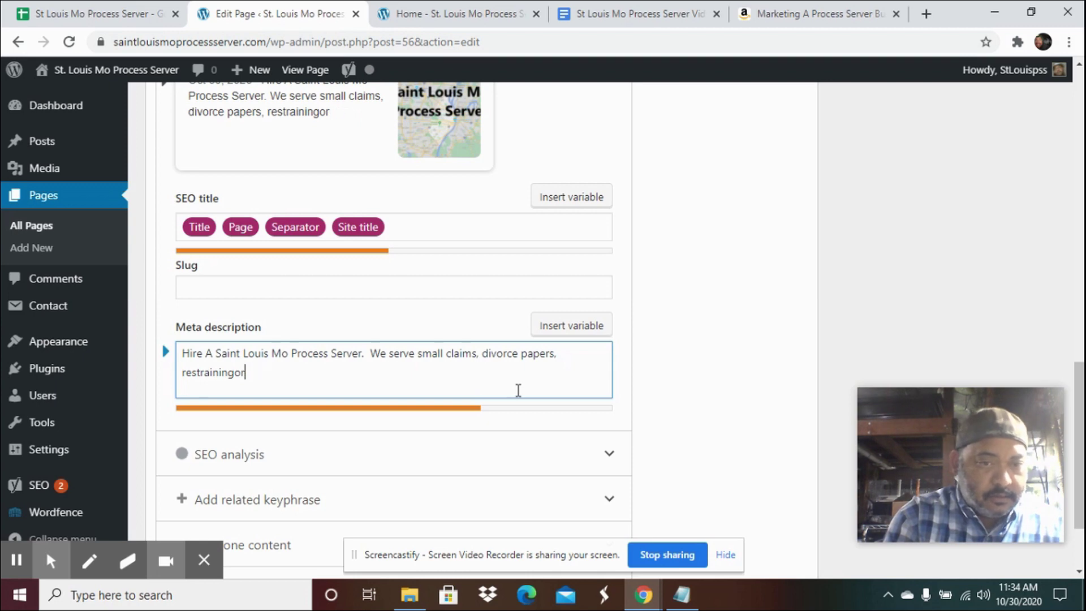
key("BackSpace")
key("BackSpace")
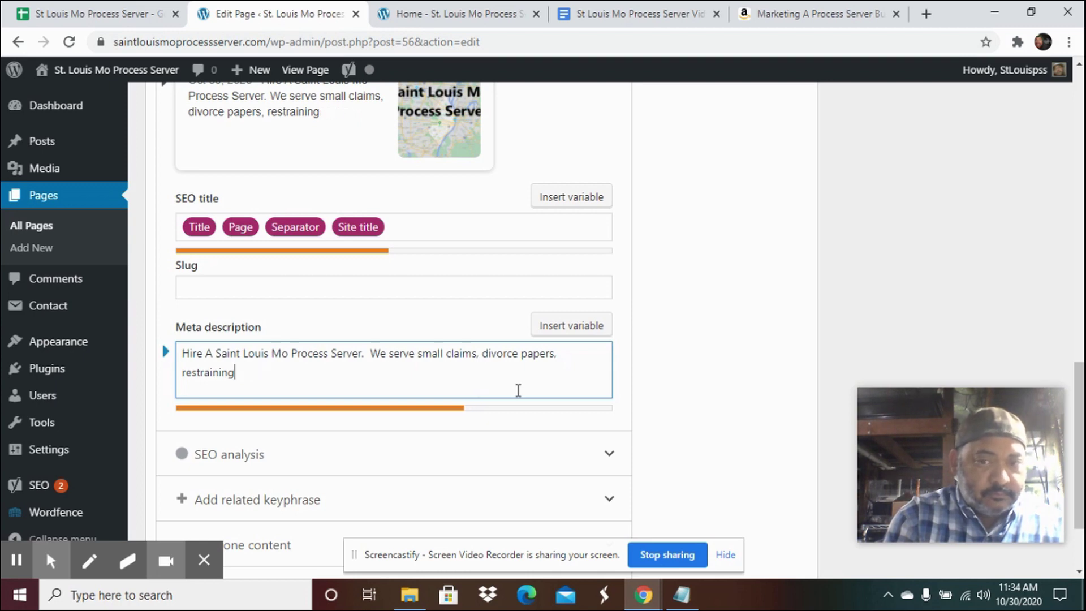
type("ord")
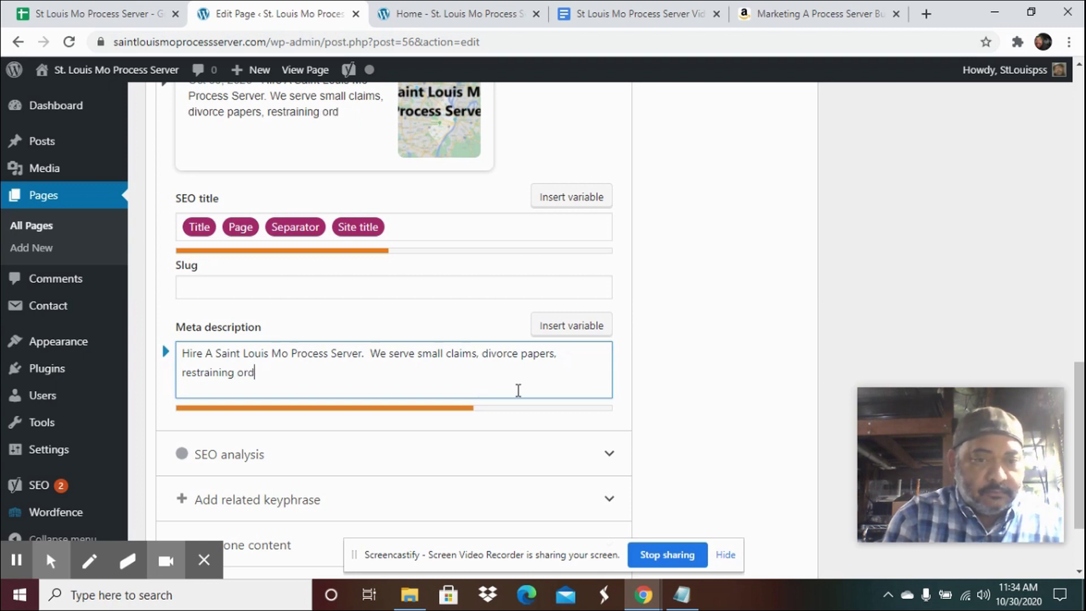
type("ers, ")
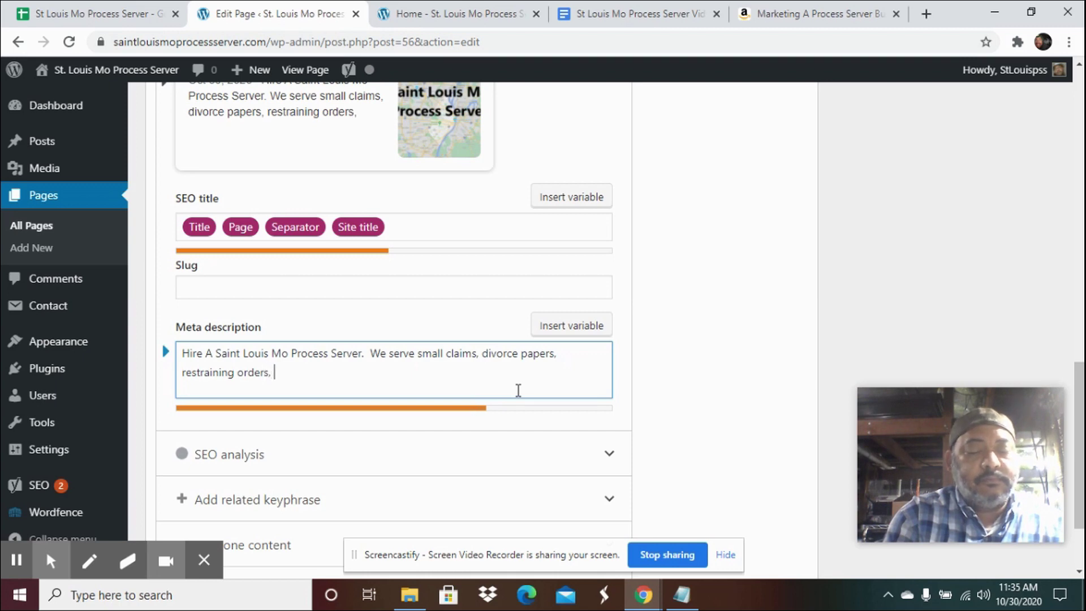
type("evic")
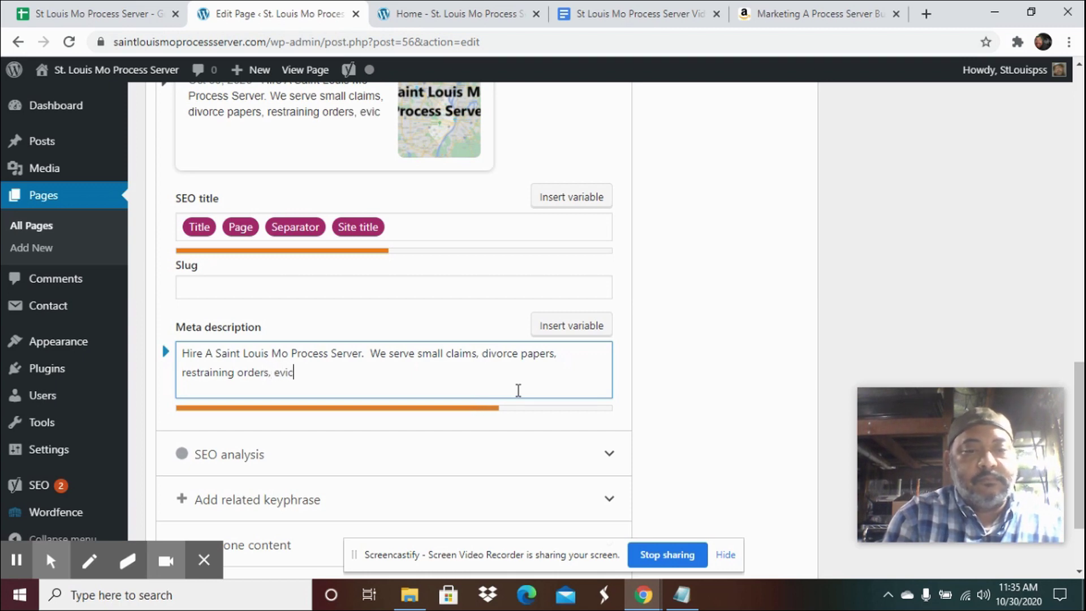
type("tions")
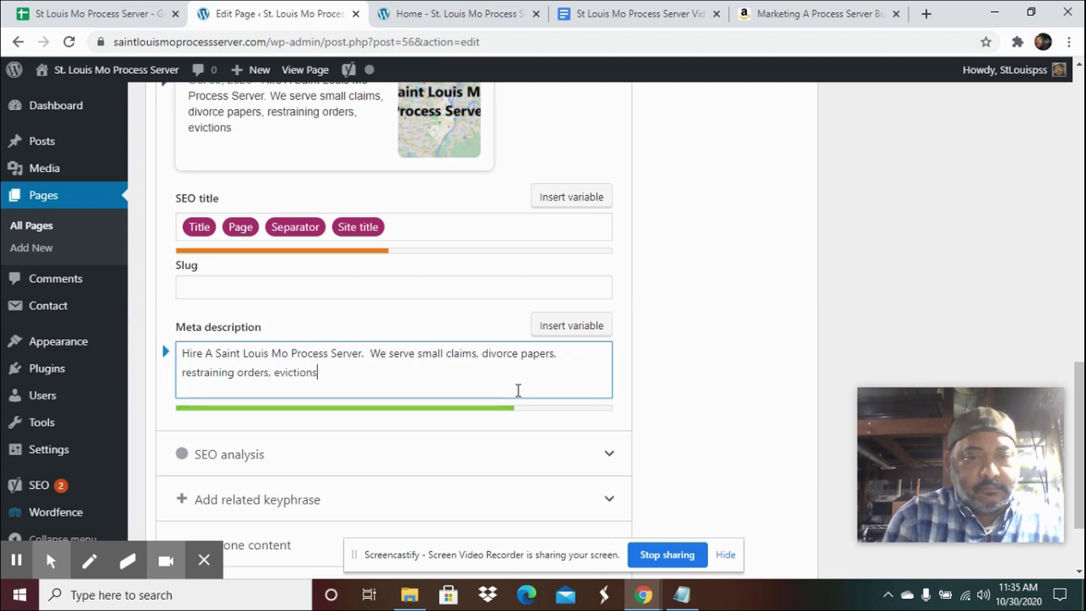
Step: Update the Home page so WordPress reports 'Page updated' with the new meta description
scroll(781, 259, "up", 10)
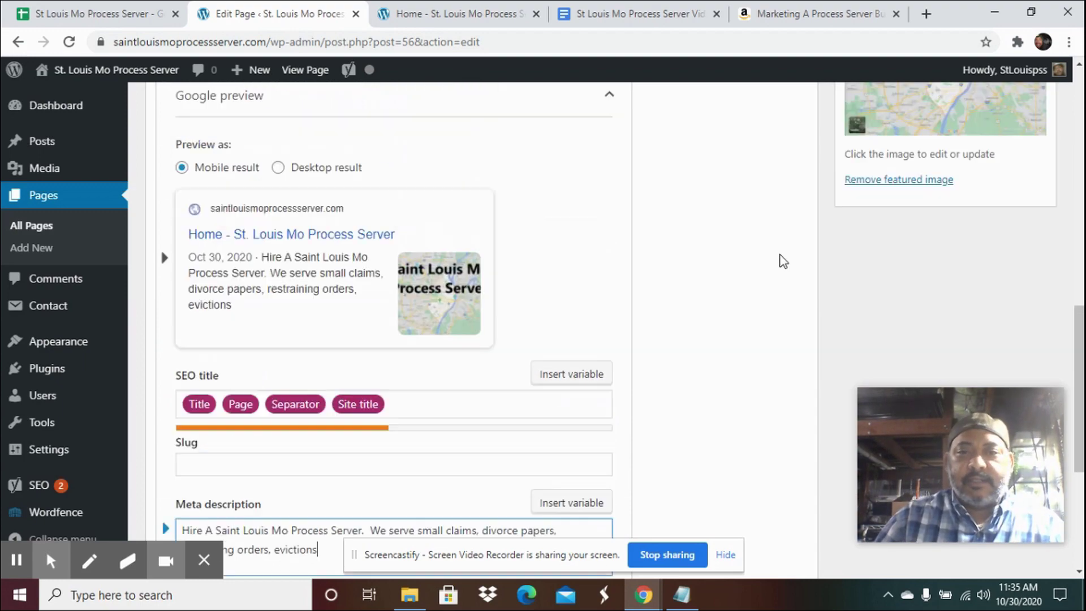
scroll(783, 260, "up", 3)
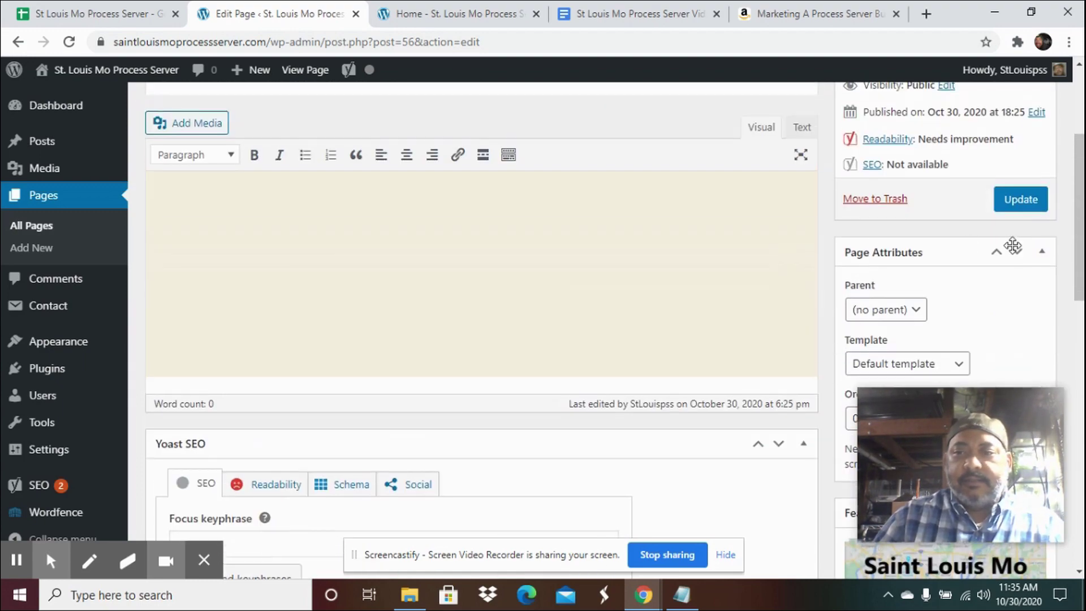
left_click(1025, 201)
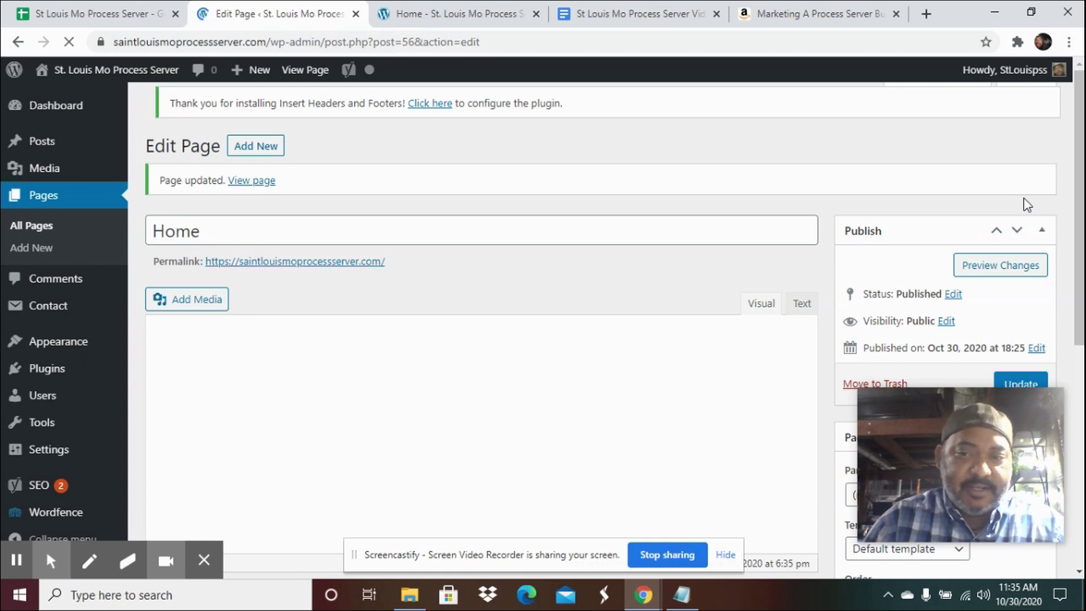
mouse_move(921, 453)
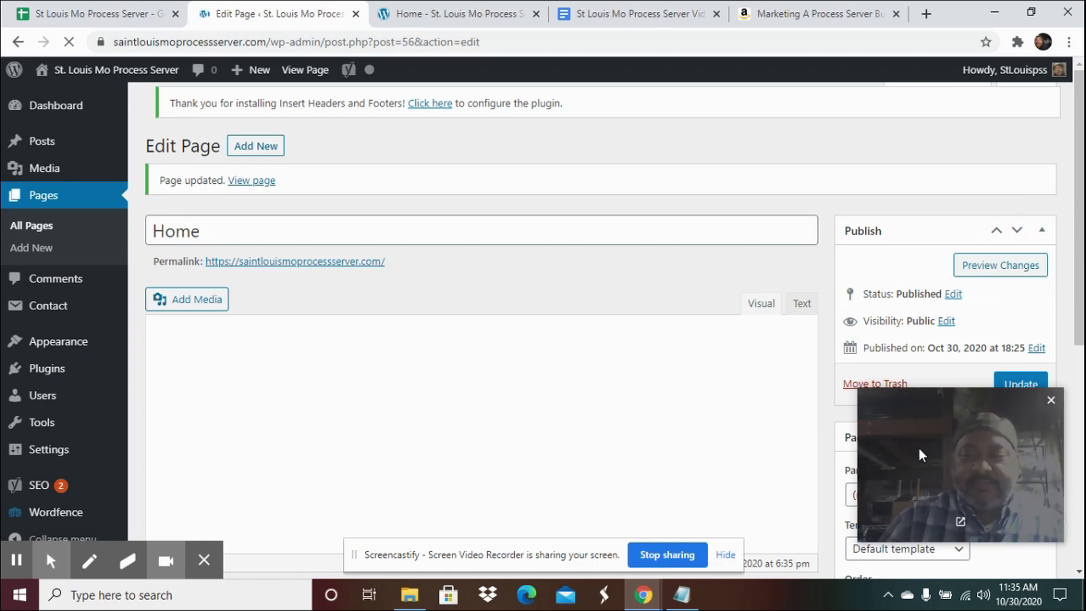
left_click_drag(918, 436, 934, 554)
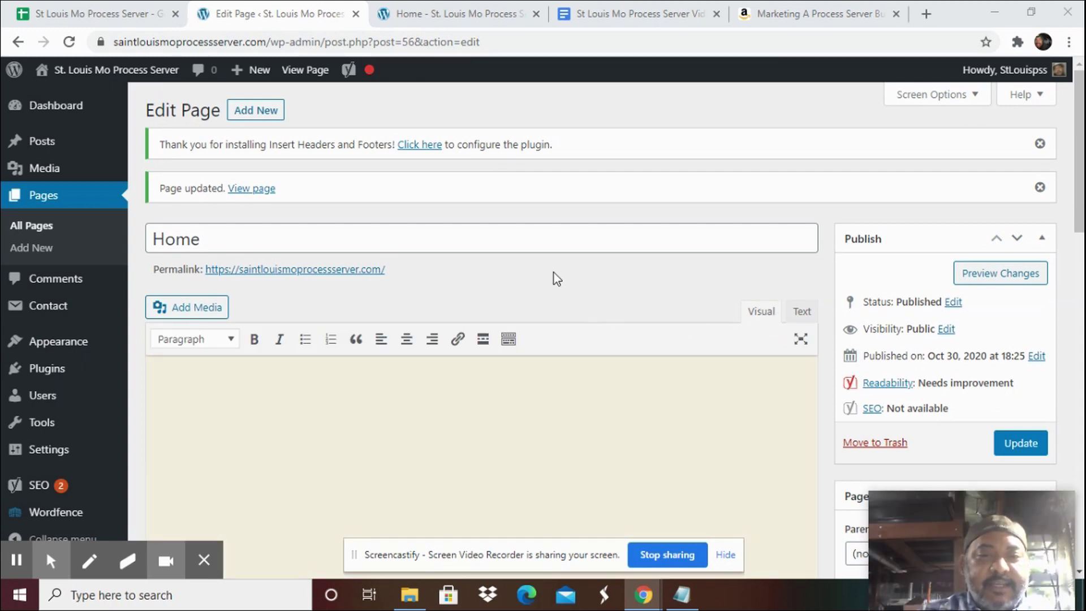
scroll(554, 272, "down", 1)
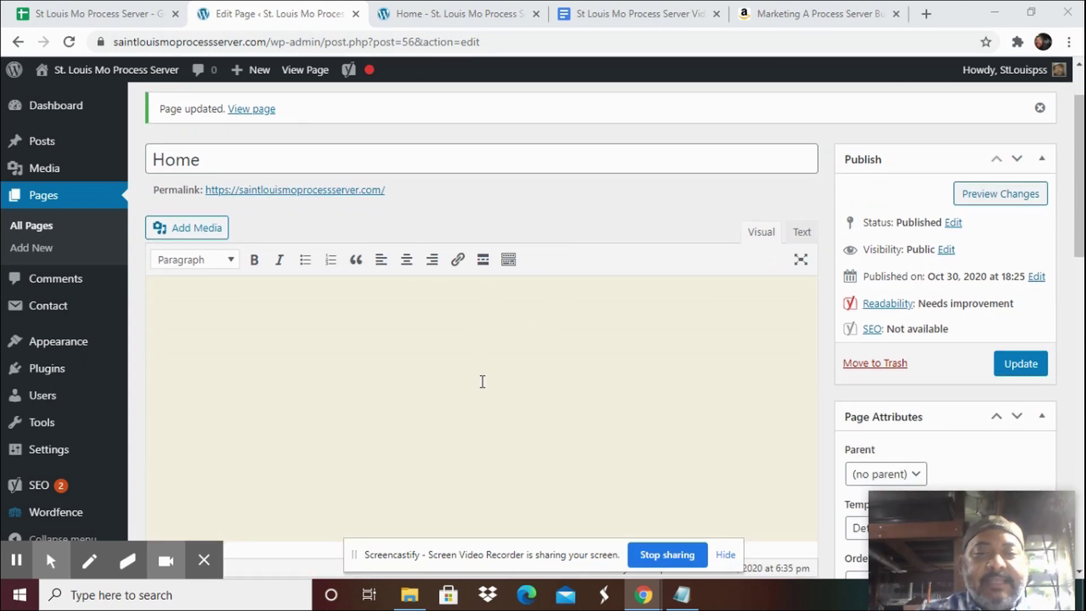
Step: Copy the 'Who A Saint Louis Mo Process Server Can Help You' article through 'discuss your options.'
left_click(636, 14)
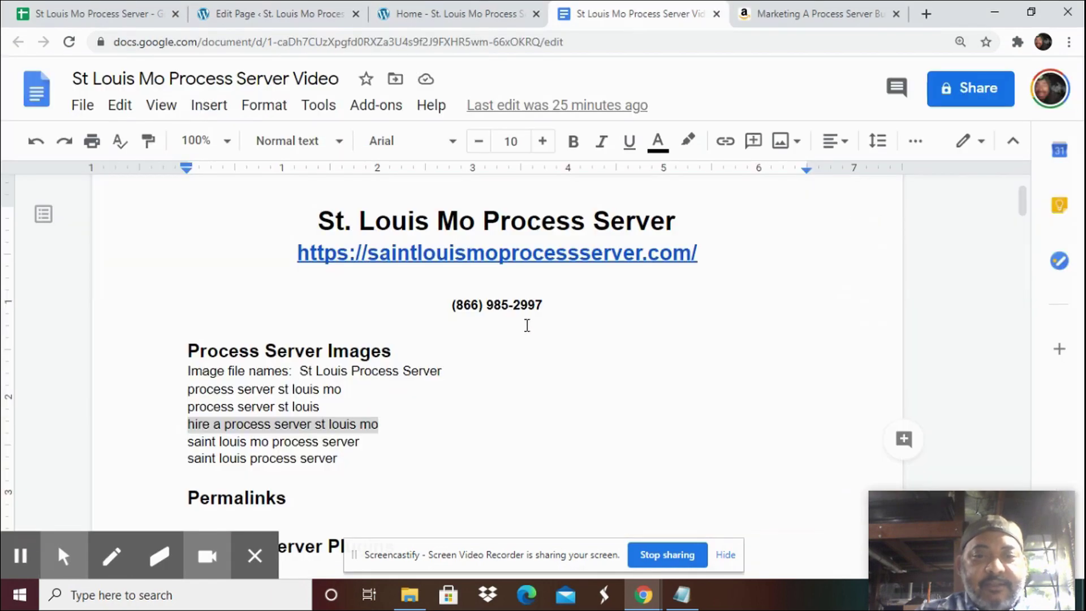
scroll(527, 325, "down", 15)
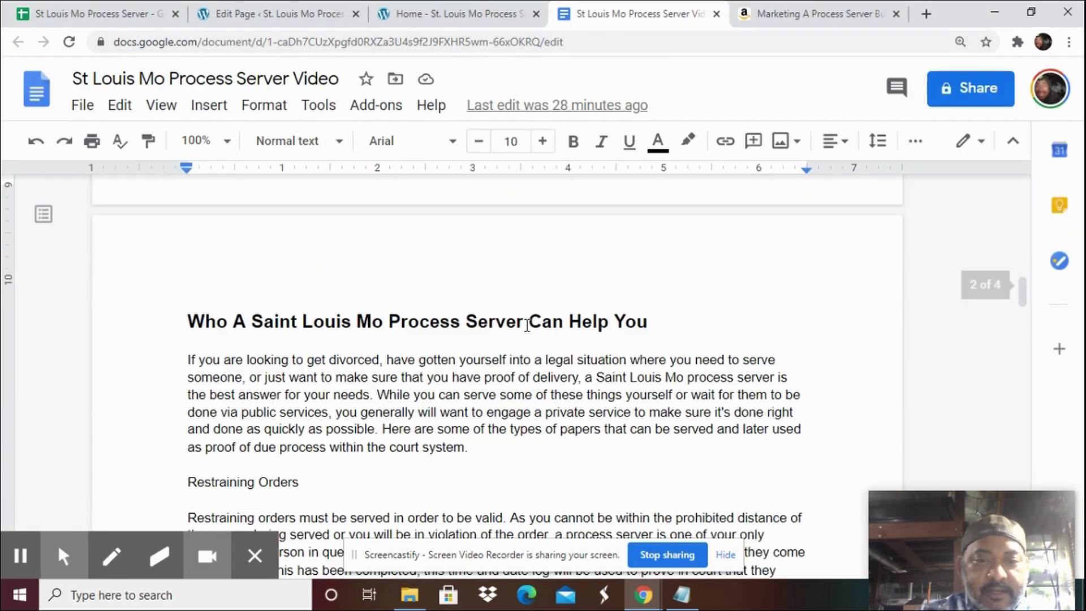
scroll(526, 325, "down", 3)
scroll(526, 325, "up", 6)
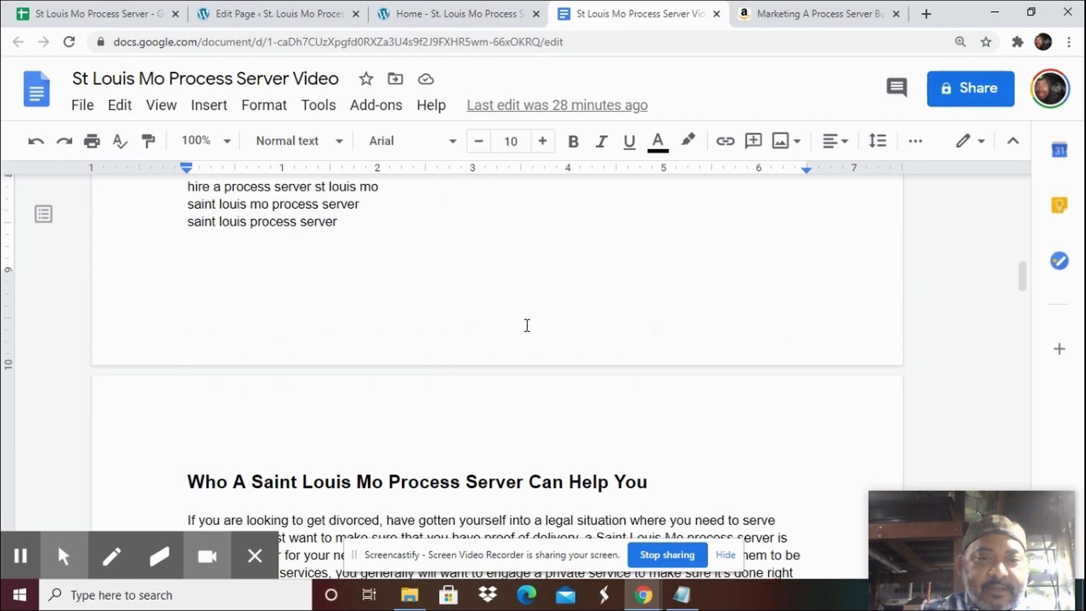
scroll(526, 325, "down", 3)
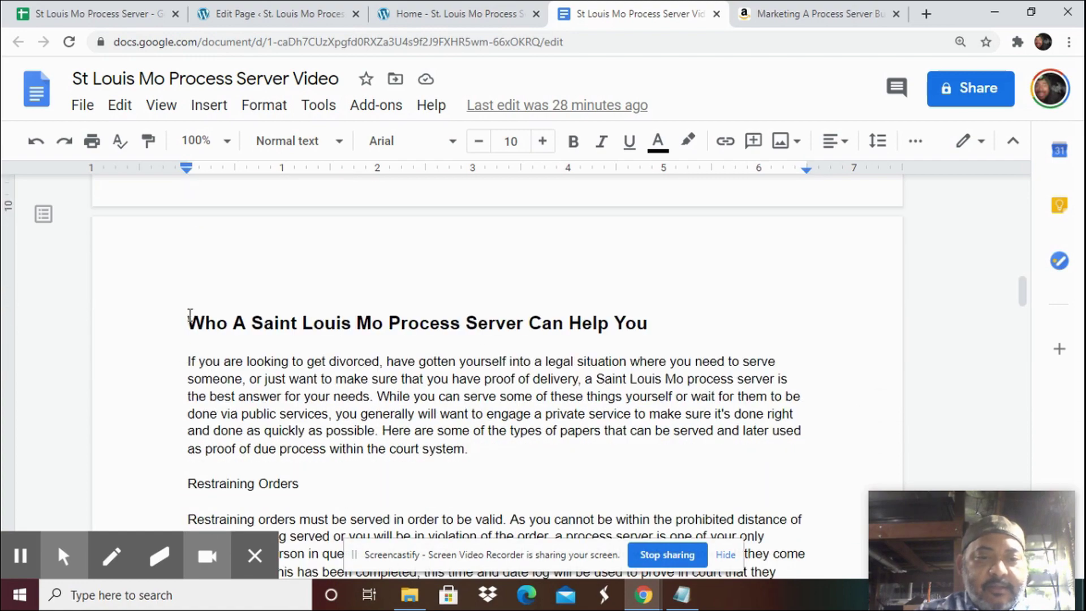
left_click_drag(190, 317, 209, 414)
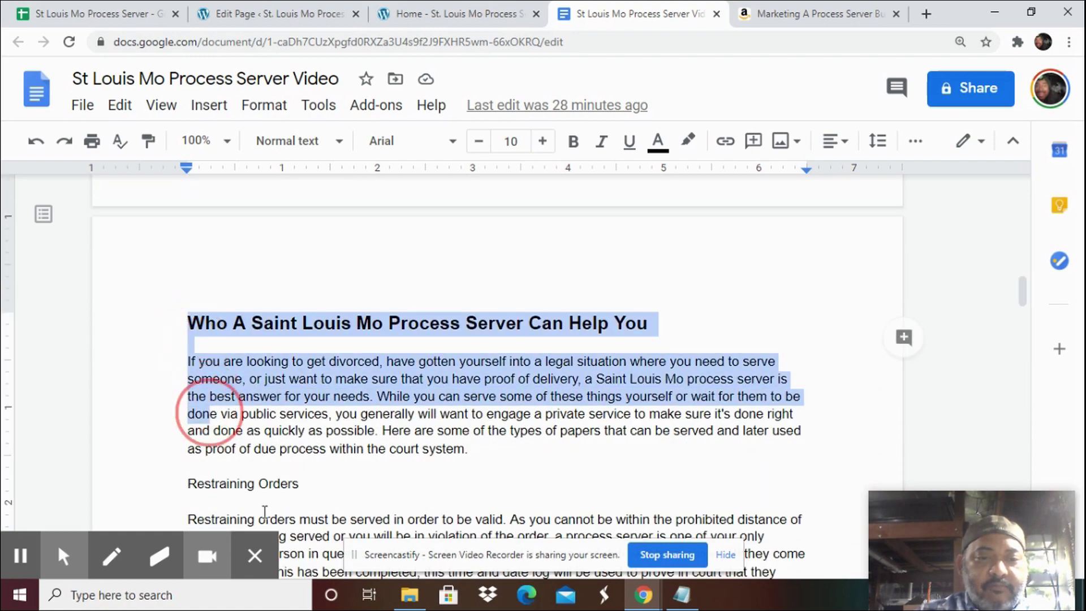
left_click_drag(264, 510, 382, 504)
scroll(383, 504, "down", 3)
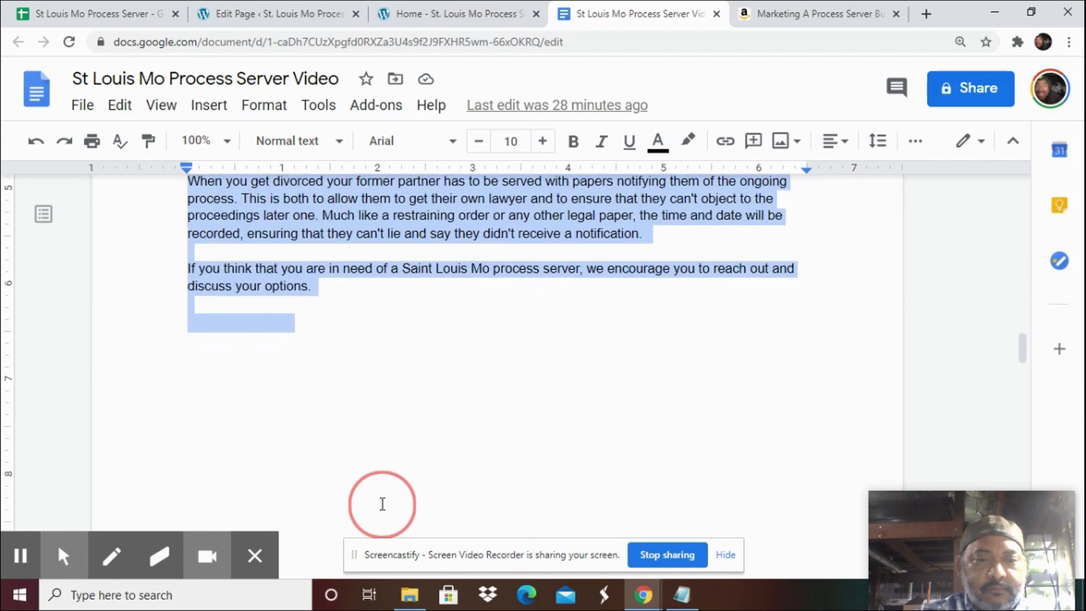
left_click(351, 270, "shift")
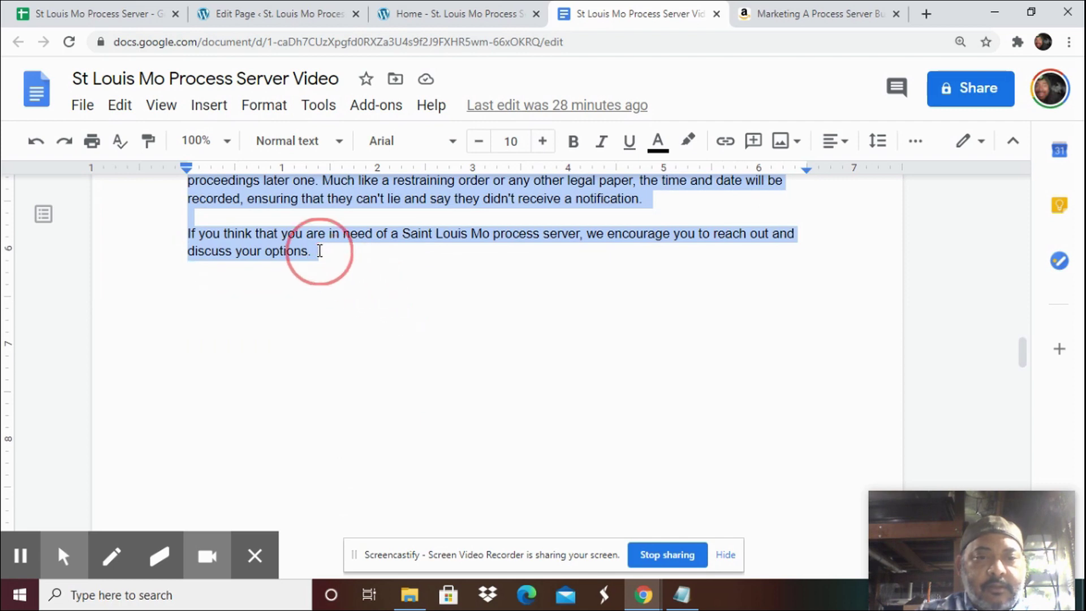
right_click(315, 196)
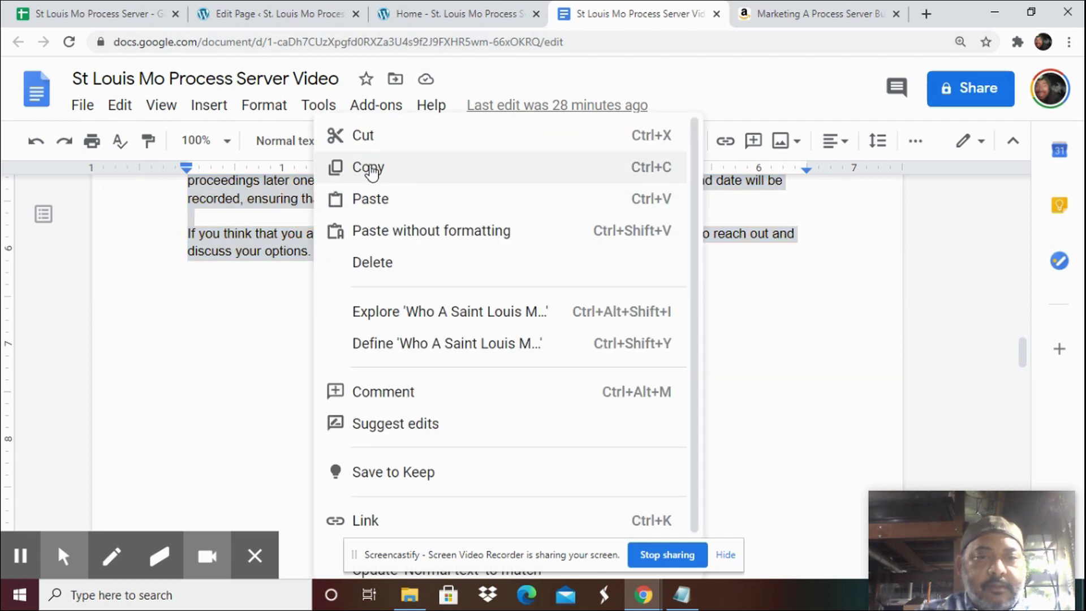
left_click(369, 165)
Step: Paste the copied article into the empty Home page body and check its main heading
left_click(254, 16)
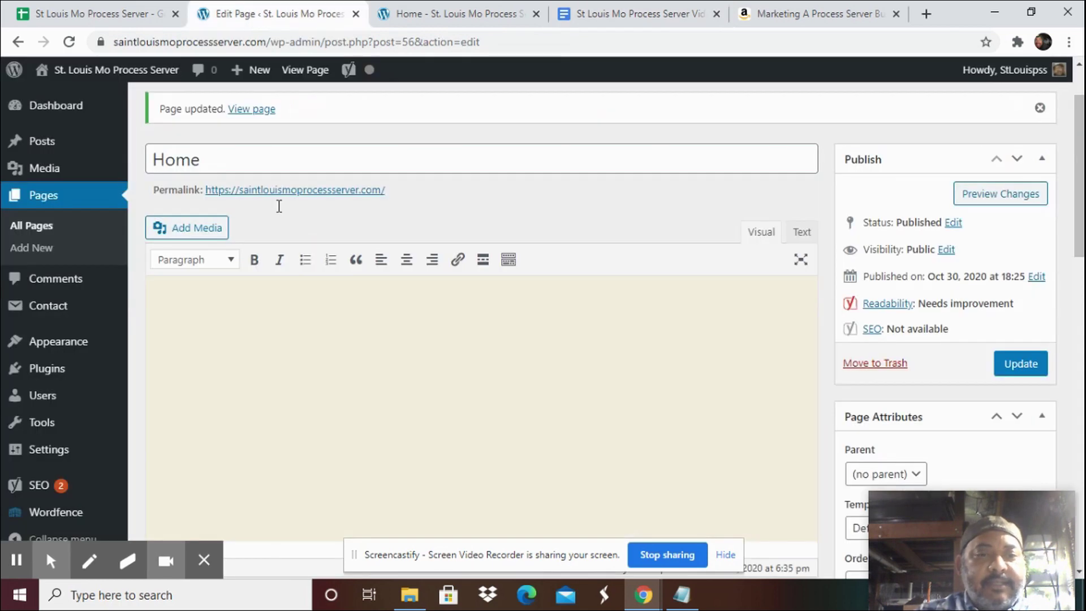
left_click(247, 373)
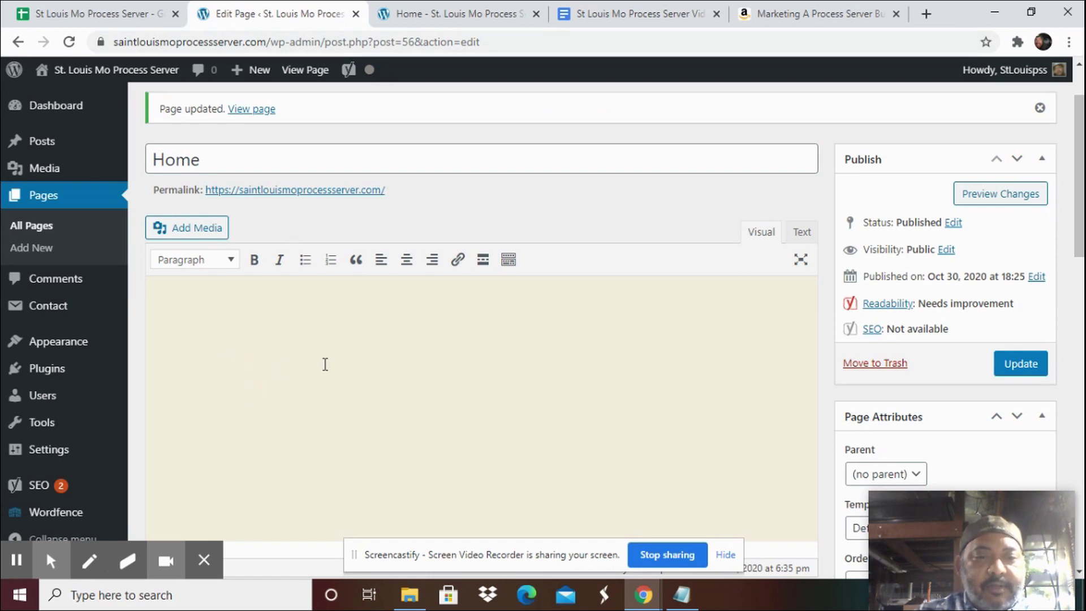
key("ctrl+v")
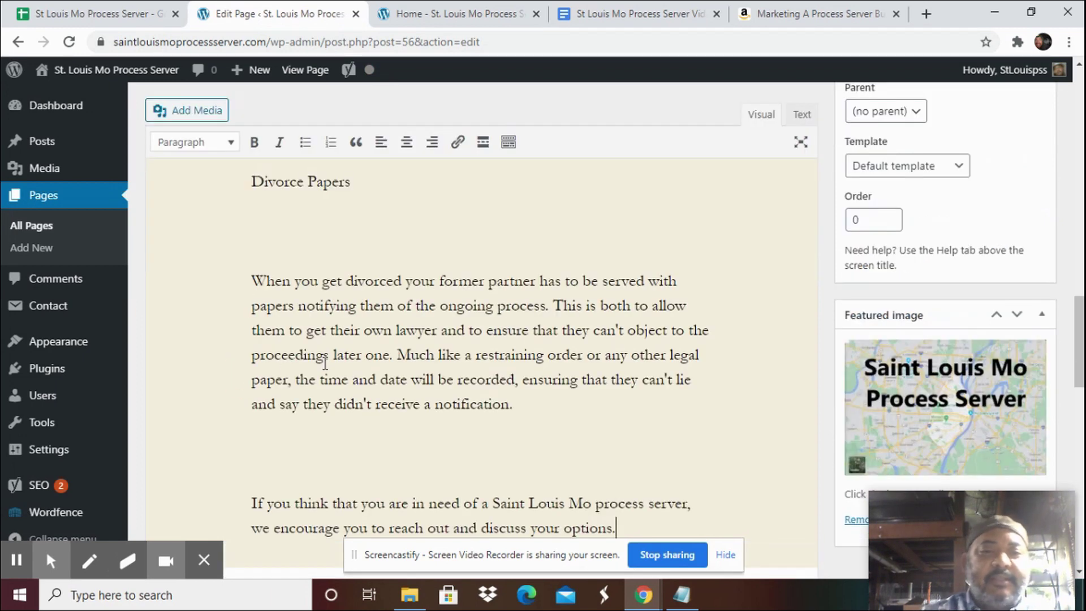
scroll(466, 305, "up", 12)
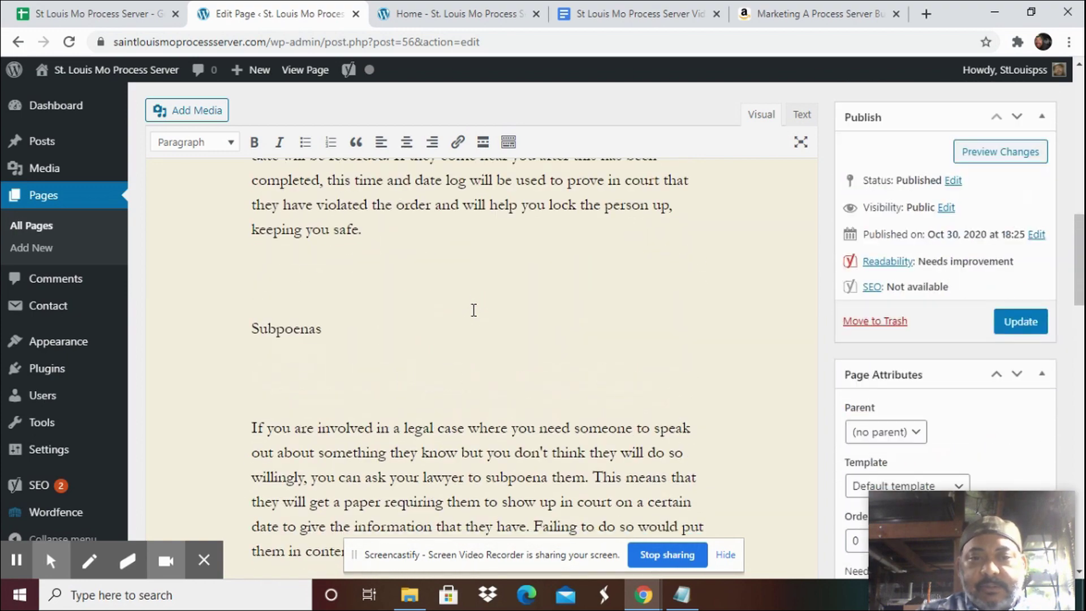
scroll(473, 309, "up", 10)
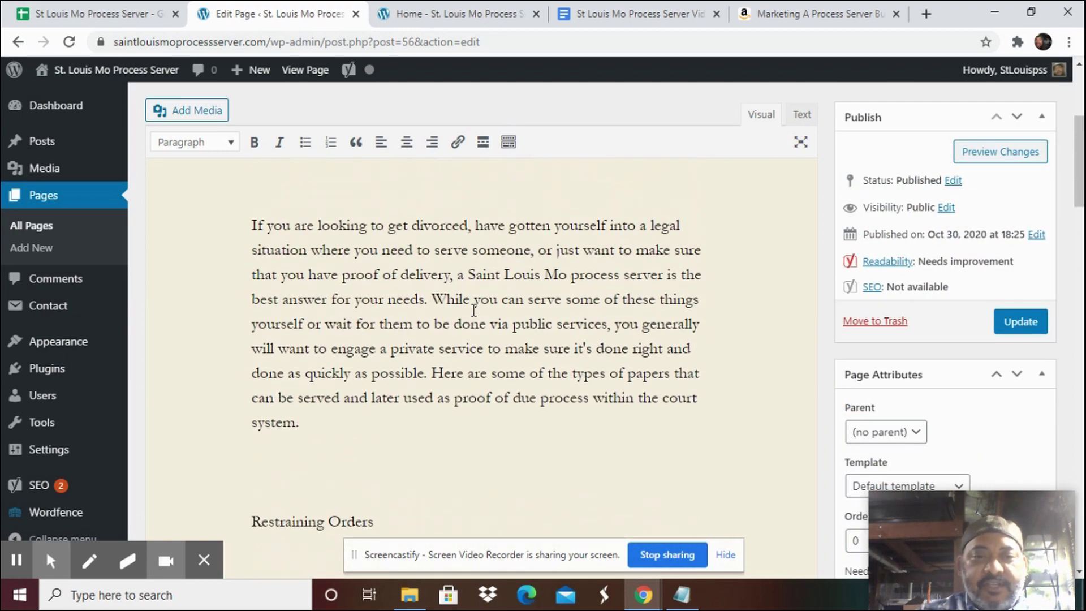
scroll(474, 310, "up", 3)
scroll(475, 300, "down", 4)
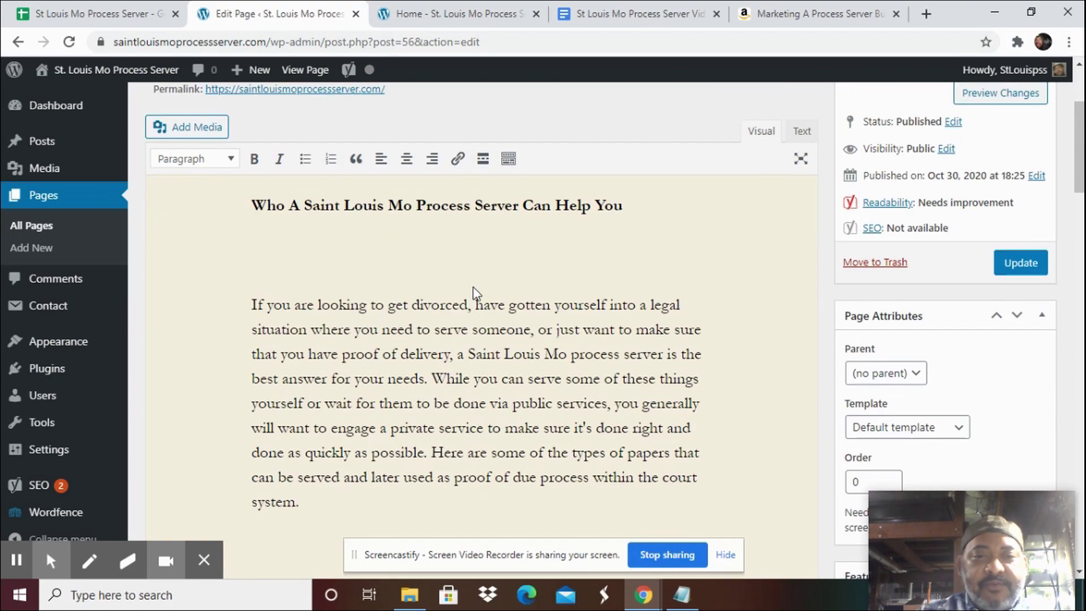
left_click(515, 210)
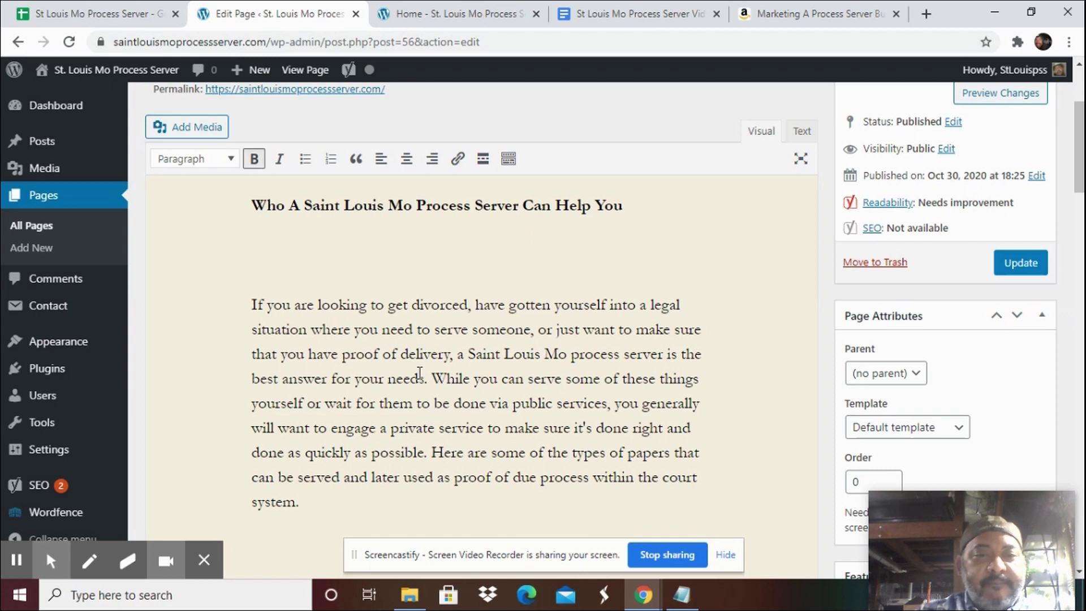
scroll(310, 405, "down", 4)
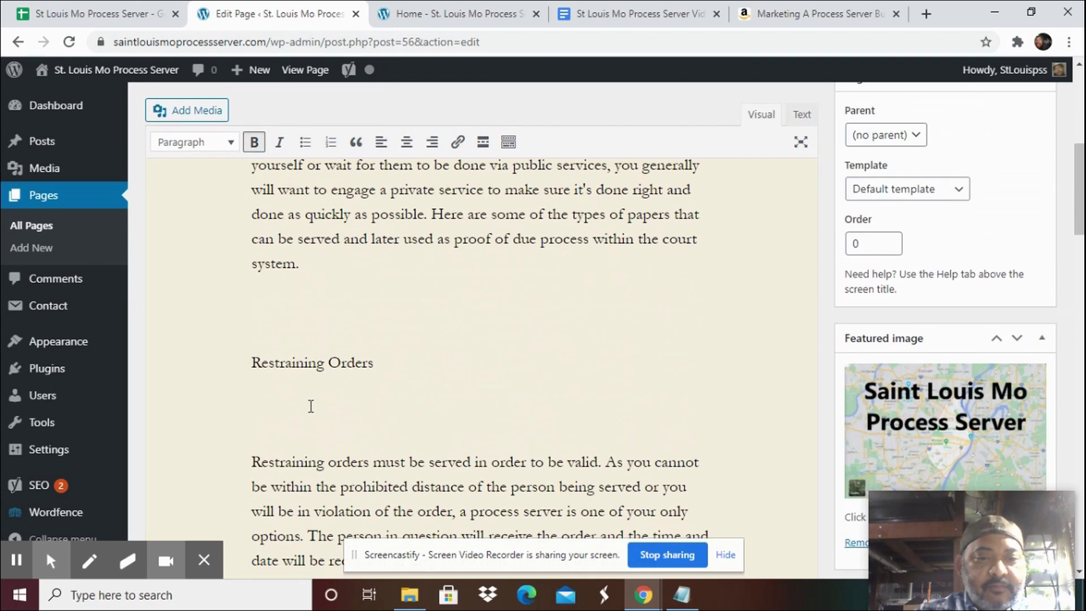
Step: Try Heading 4 on Restraining Orders, revert it to Paragraph, and update the Home page
left_click(367, 364)
left_click(206, 148)
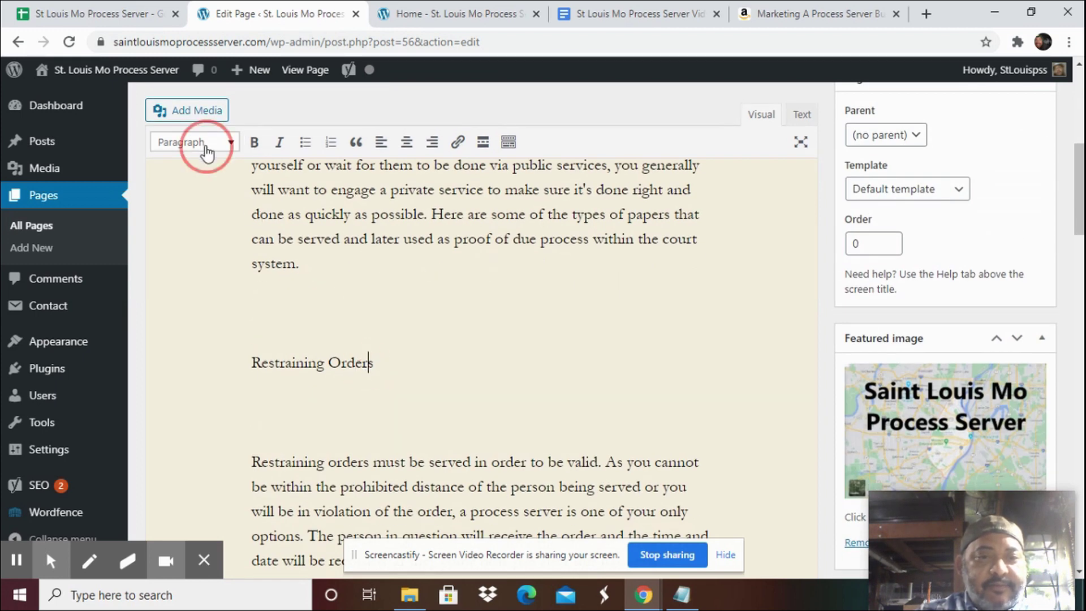
left_click(188, 382)
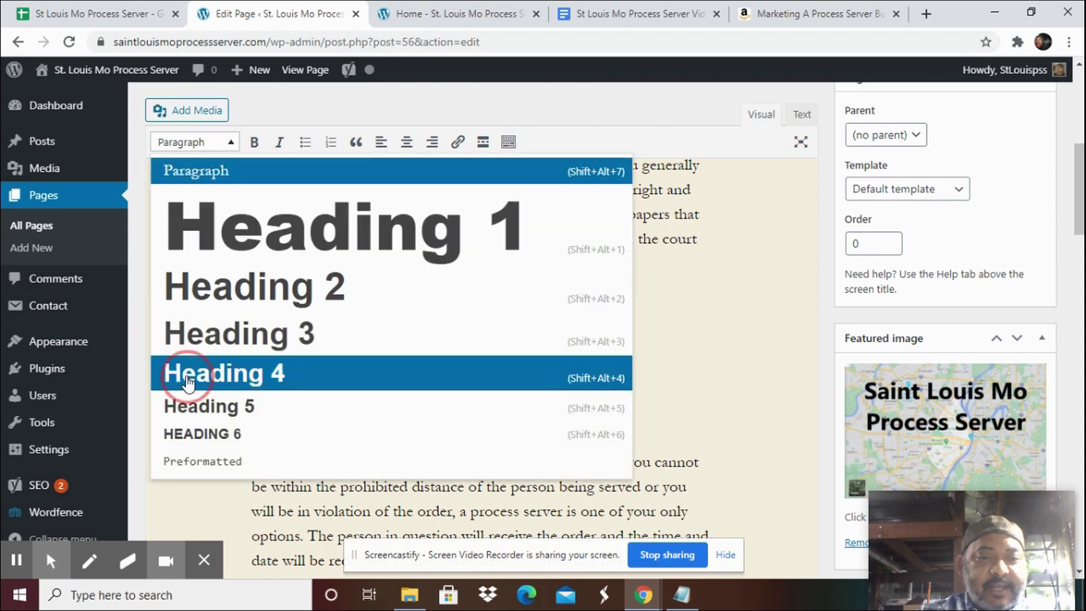
left_click(202, 148)
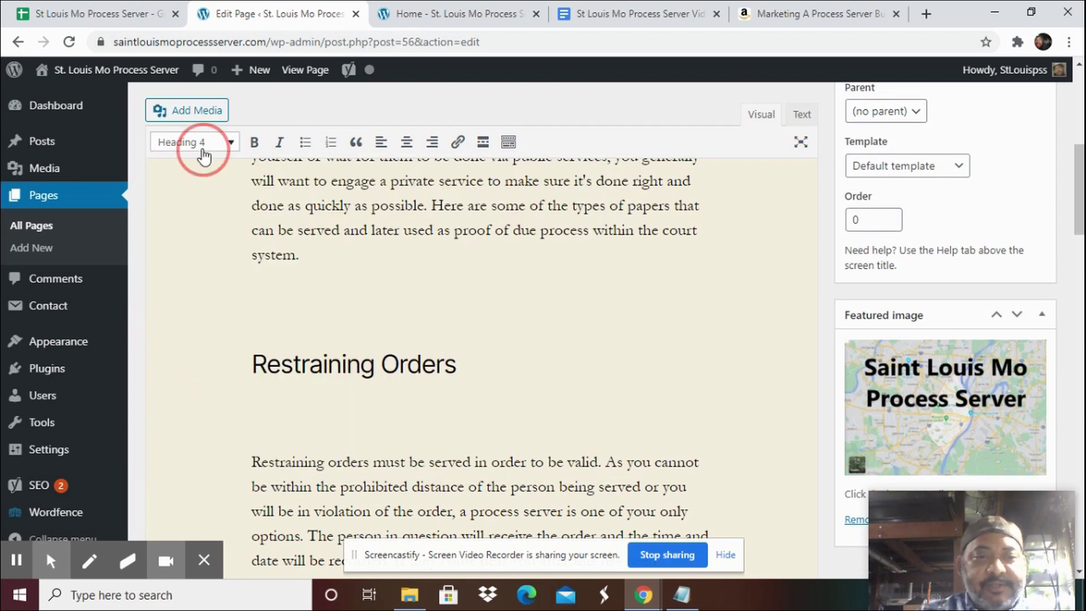
left_click(211, 170)
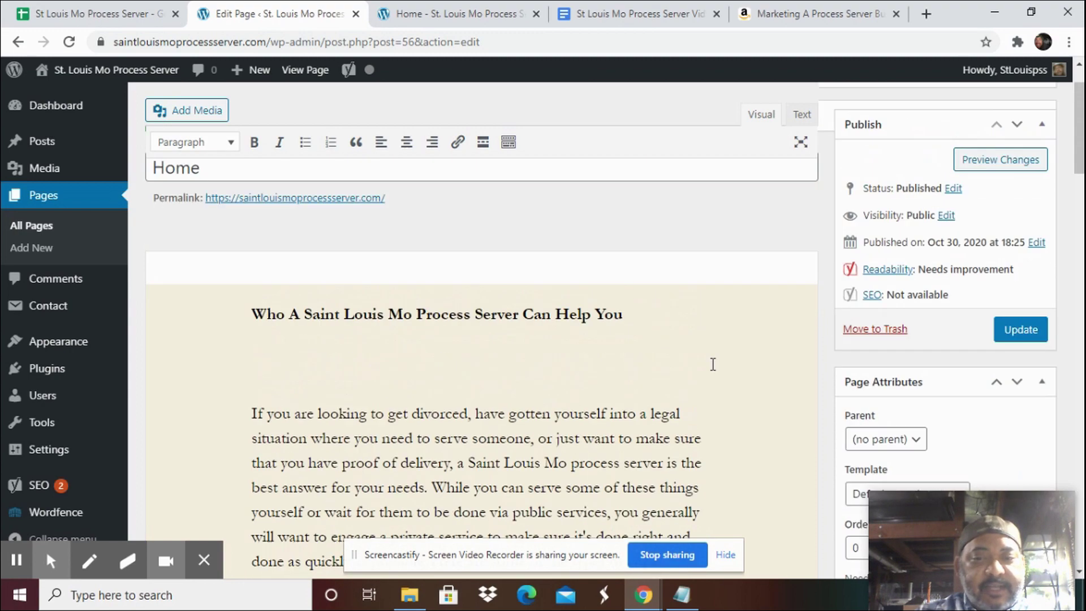
scroll(712, 364, "down", 4)
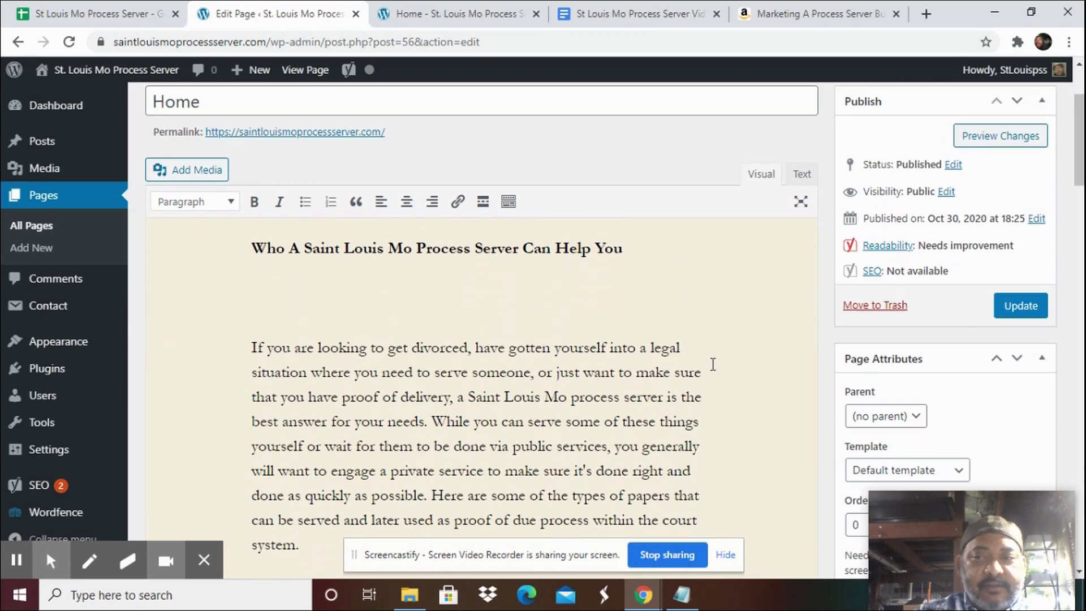
scroll(713, 364, "down", 15)
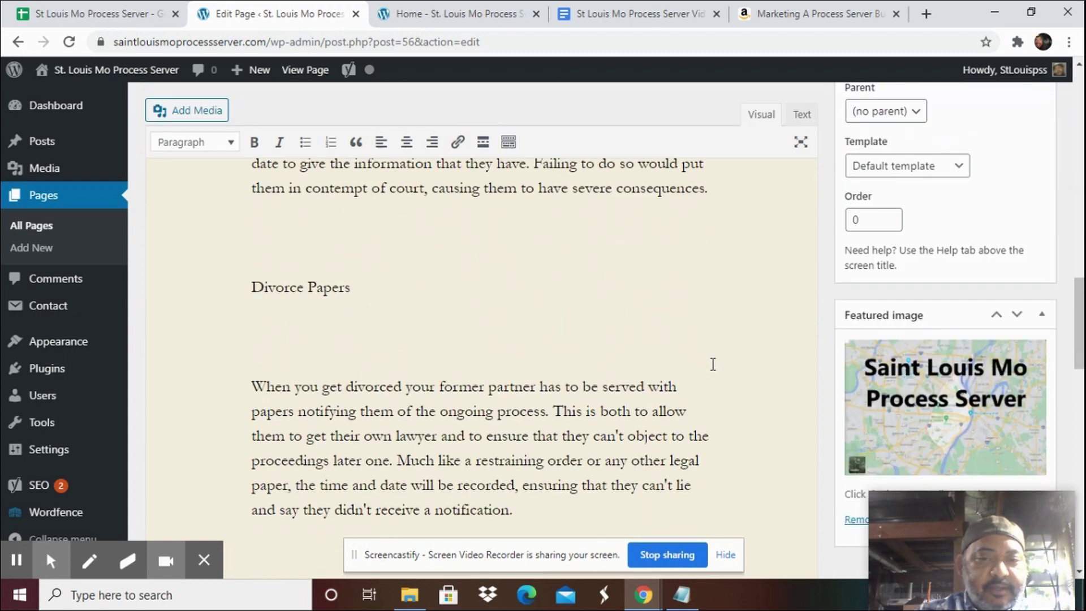
scroll(711, 364, "down", 5)
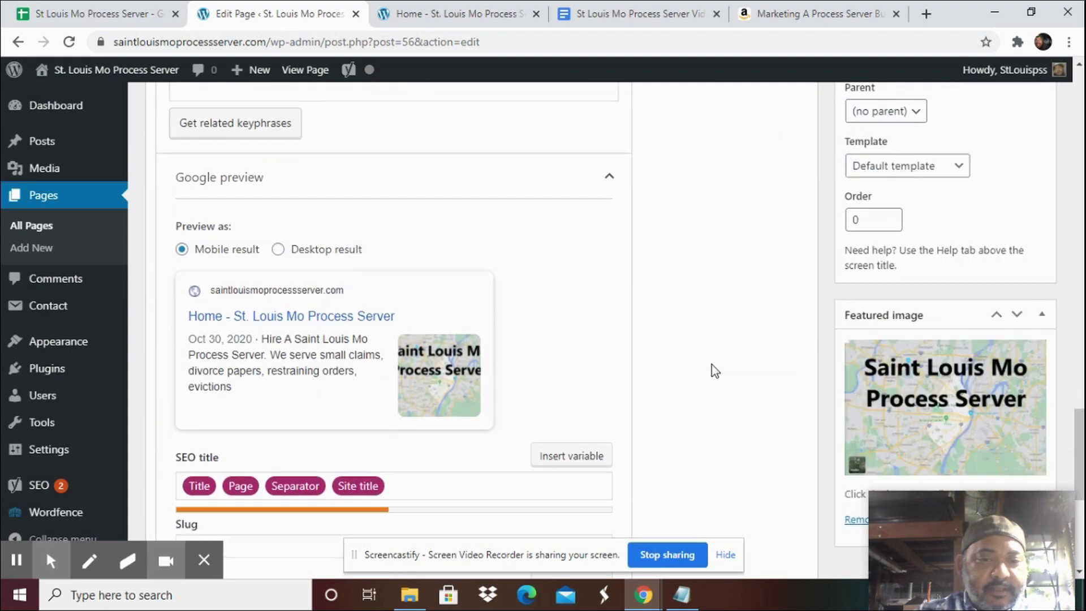
scroll(711, 364, "up", 15)
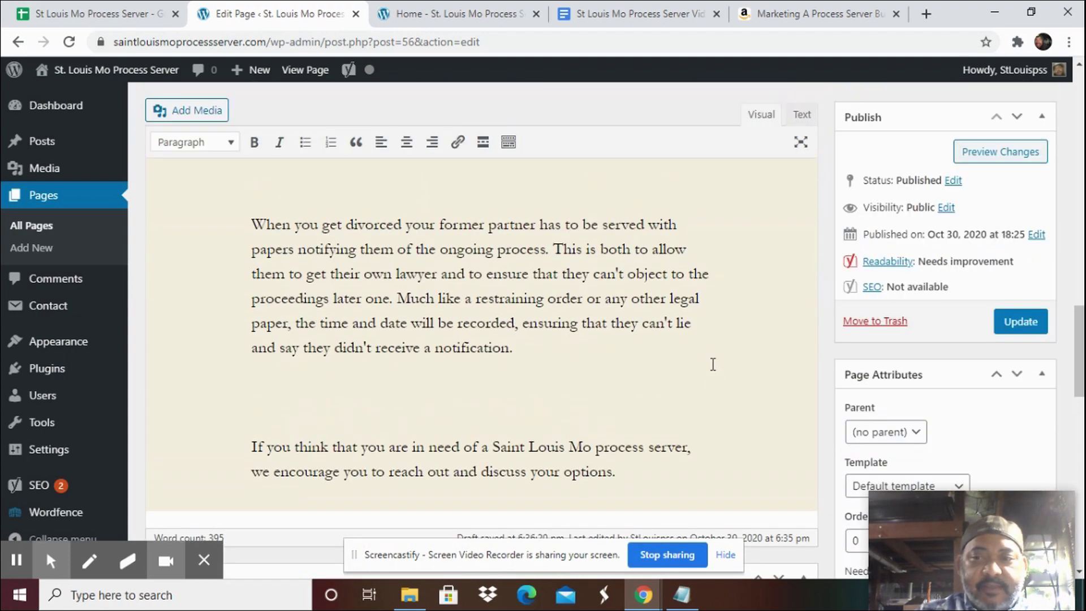
left_click(1013, 323)
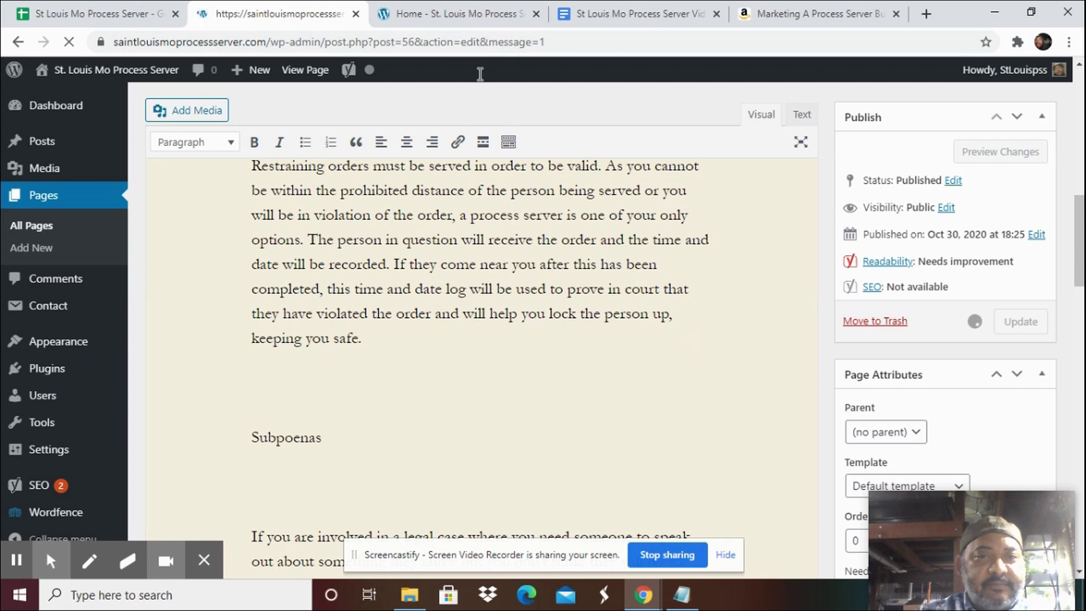
left_click(473, 12)
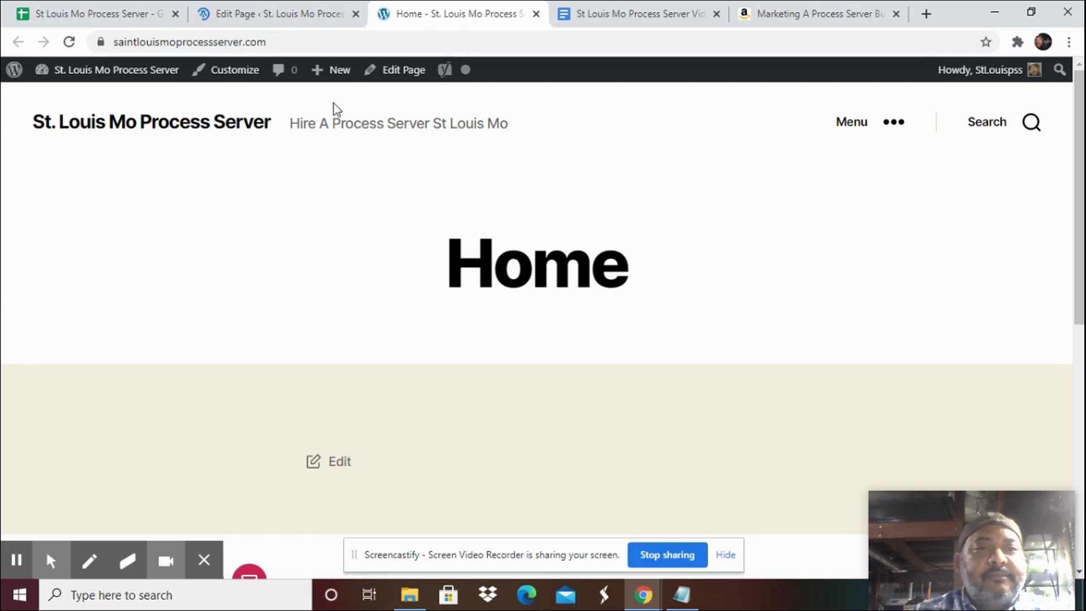
Step: Reload the live Home page and select the footer's three Find Us address lines
left_click(263, 13)
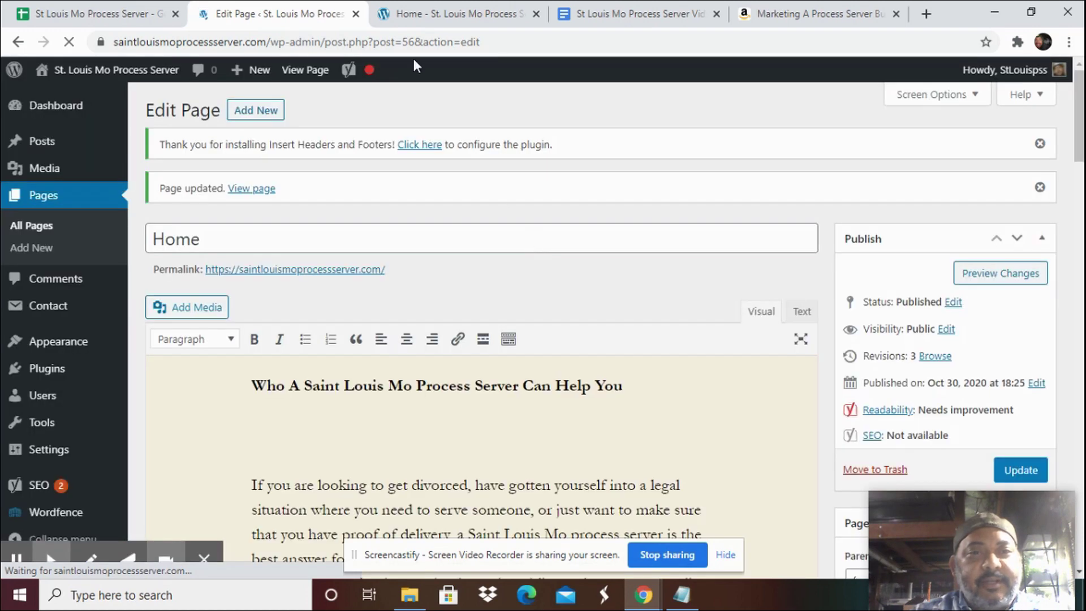
left_click(441, 19)
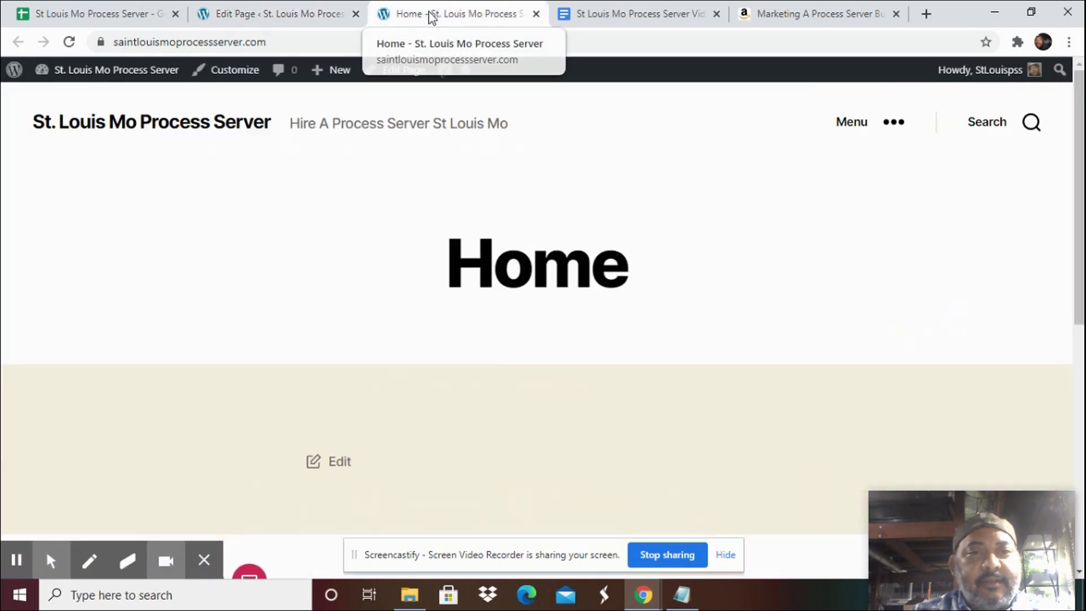
left_click(68, 41)
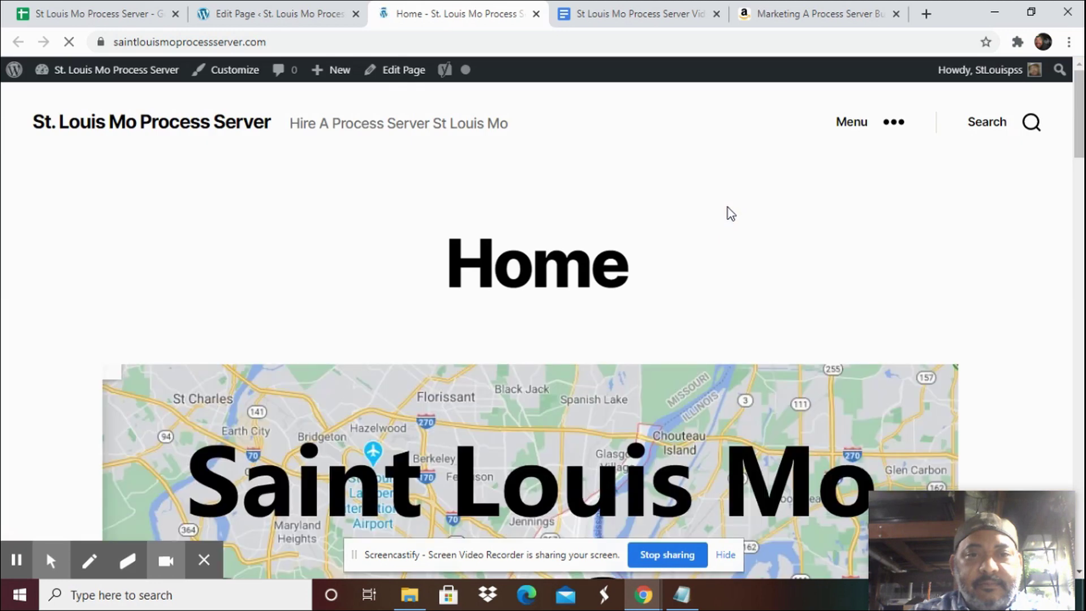
scroll(730, 214, "down", 10)
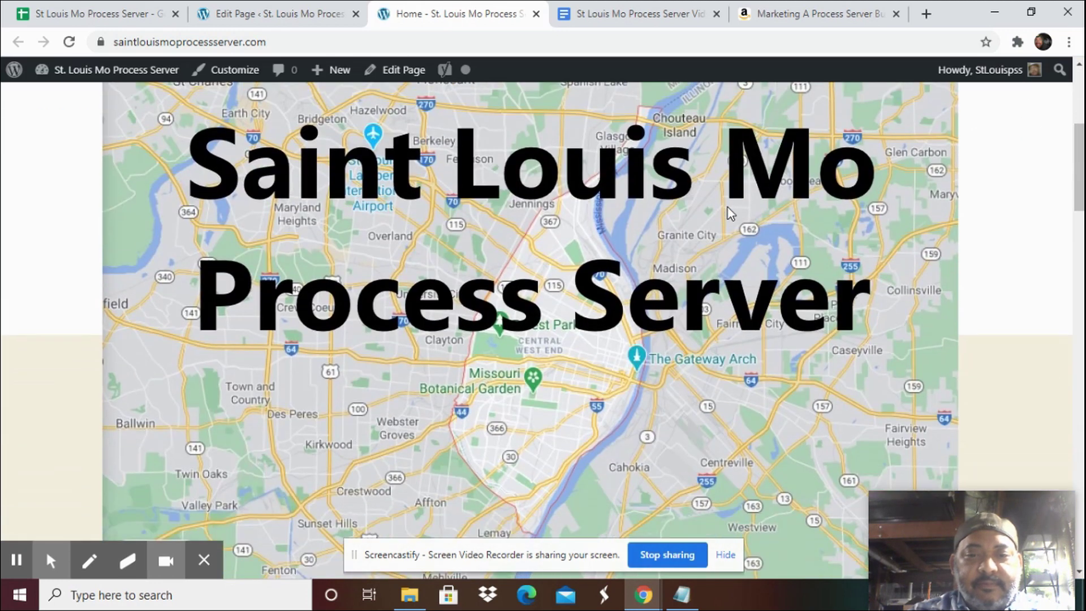
scroll(729, 209, "down", 15)
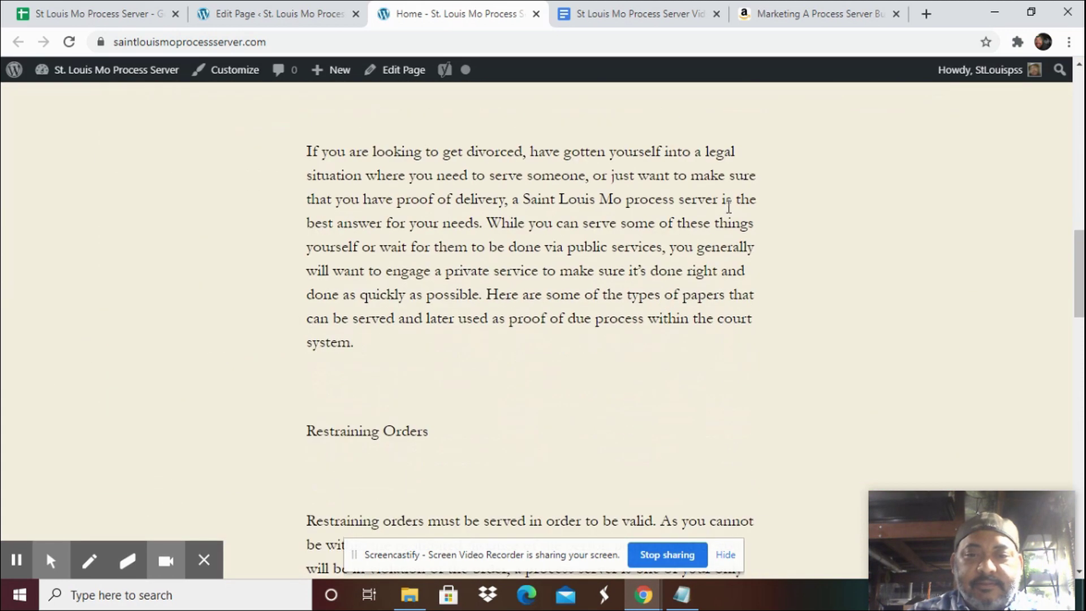
scroll(729, 208, "down", 15)
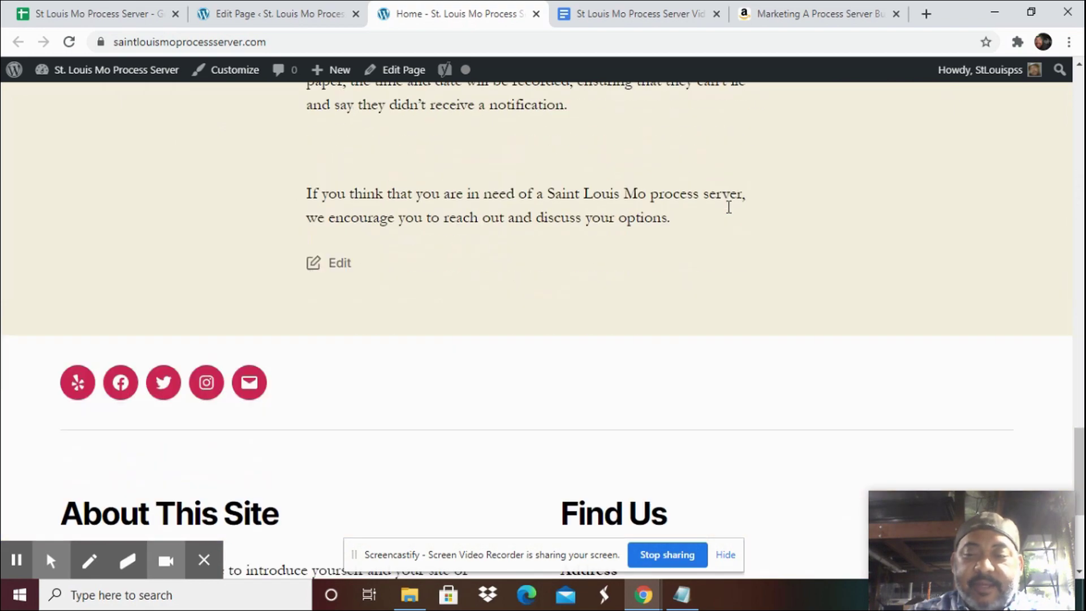
scroll(728, 208, "down", 4)
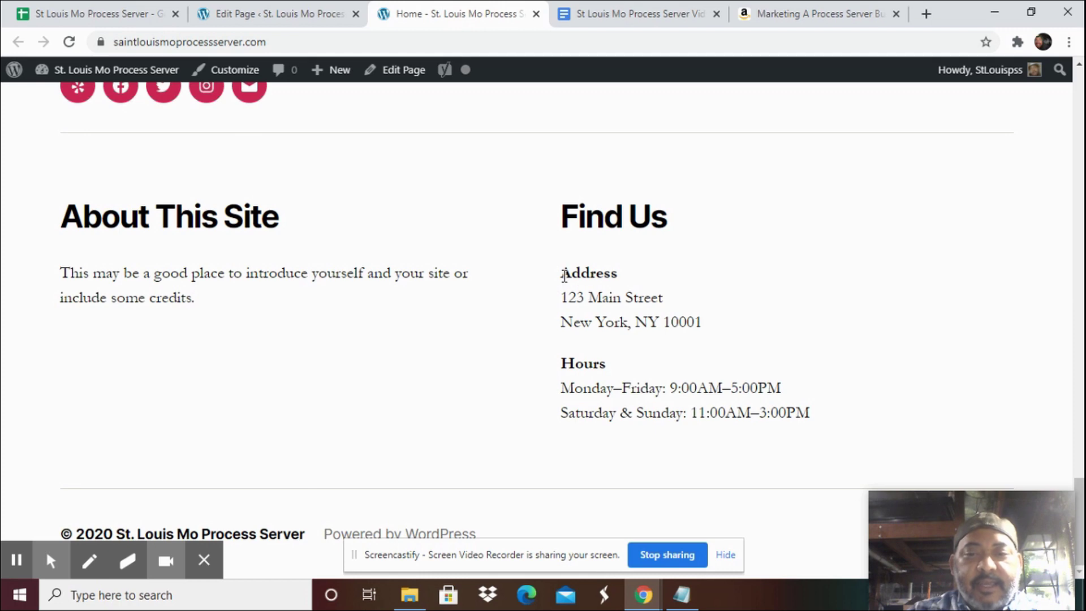
left_click_drag(562, 274, 724, 336)
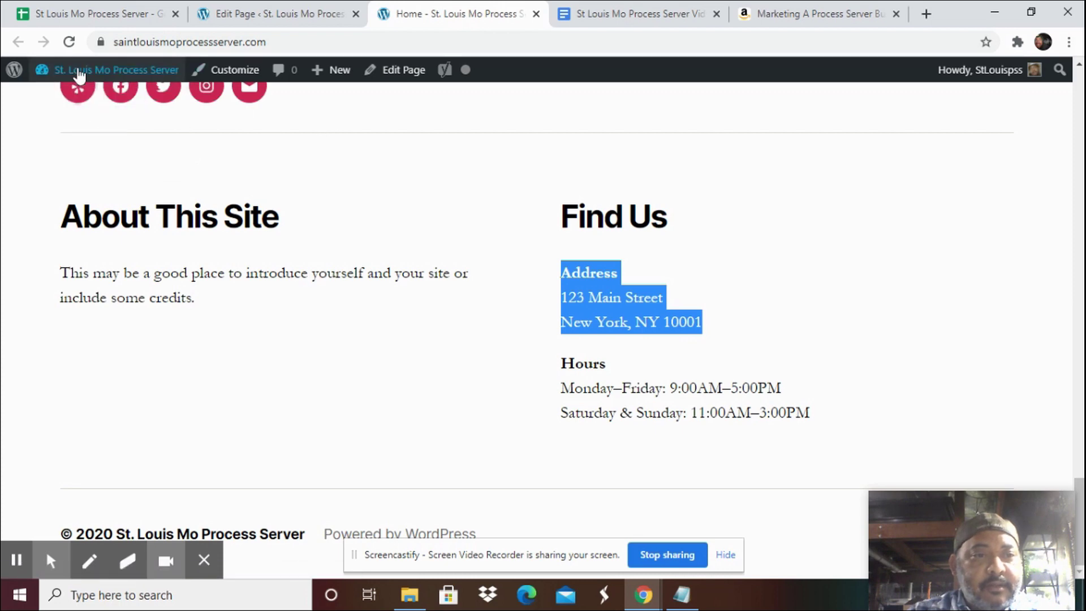
mouse_move(75, 76)
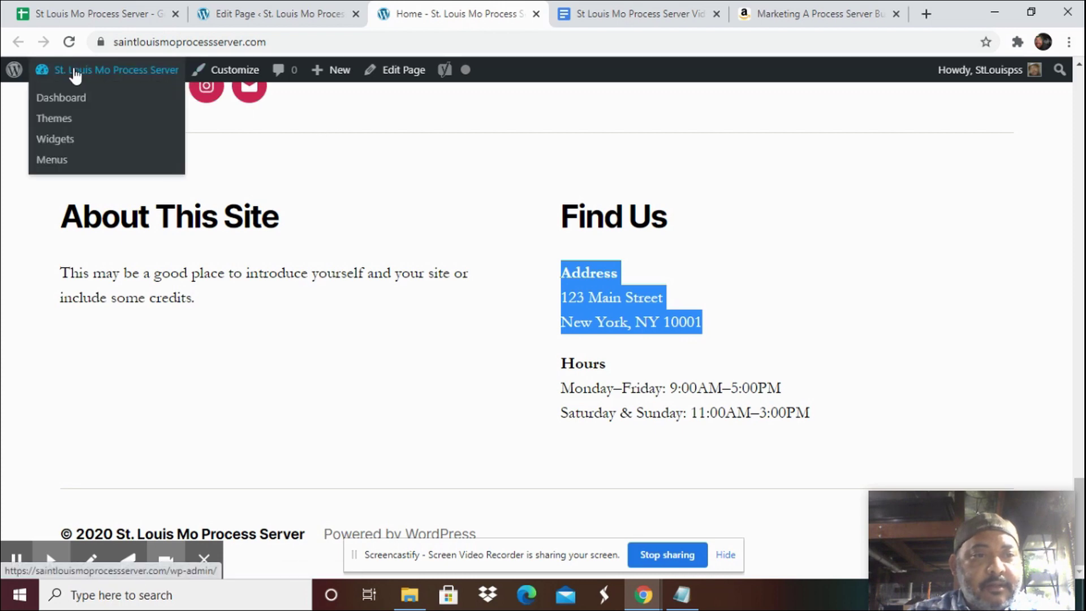
left_click(66, 146)
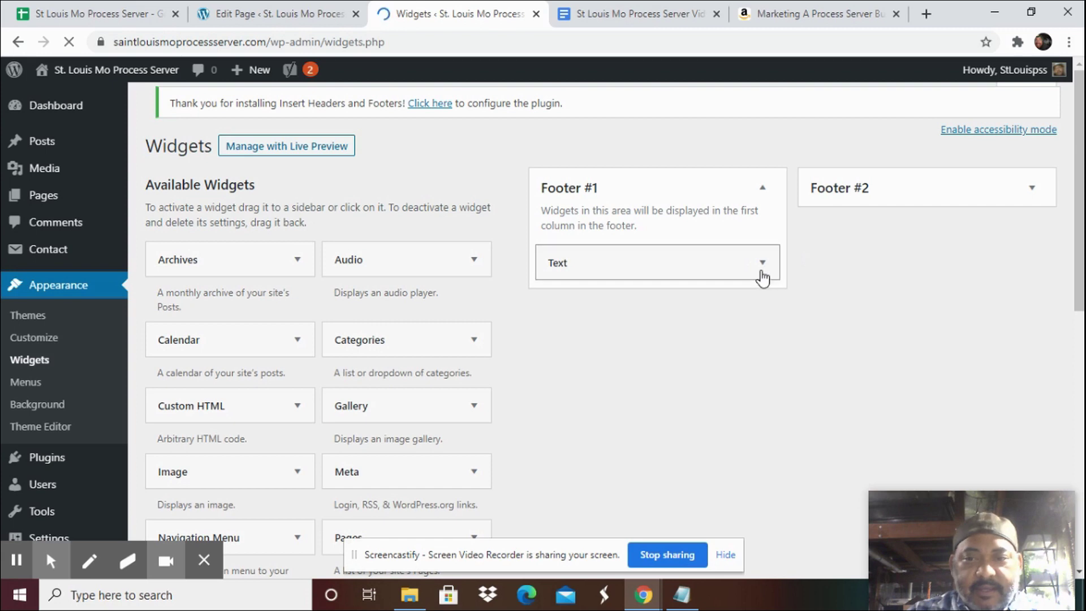
left_click(761, 274)
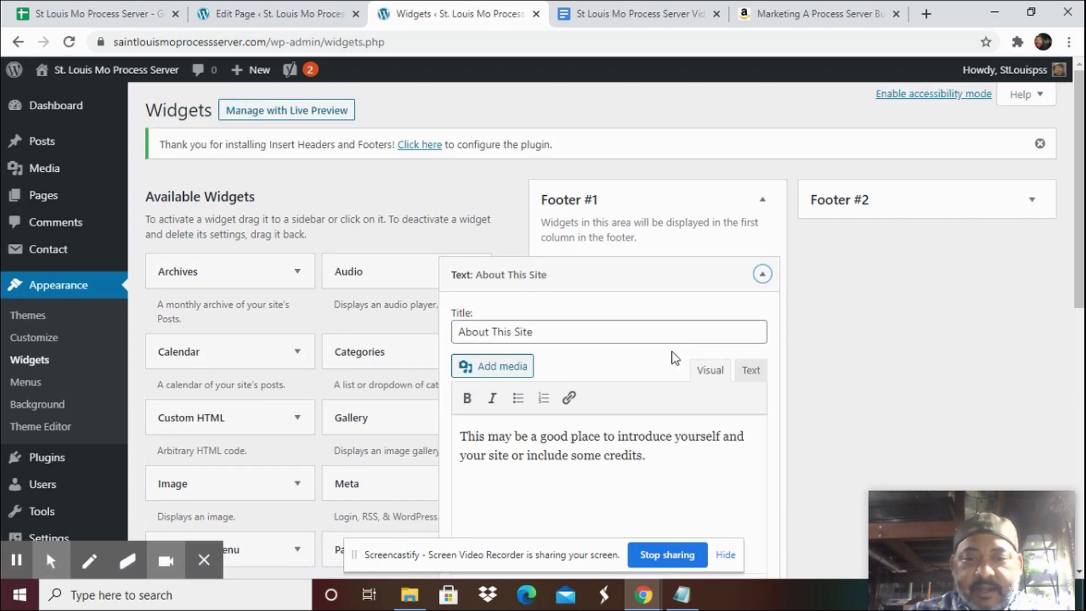
left_click(1033, 200)
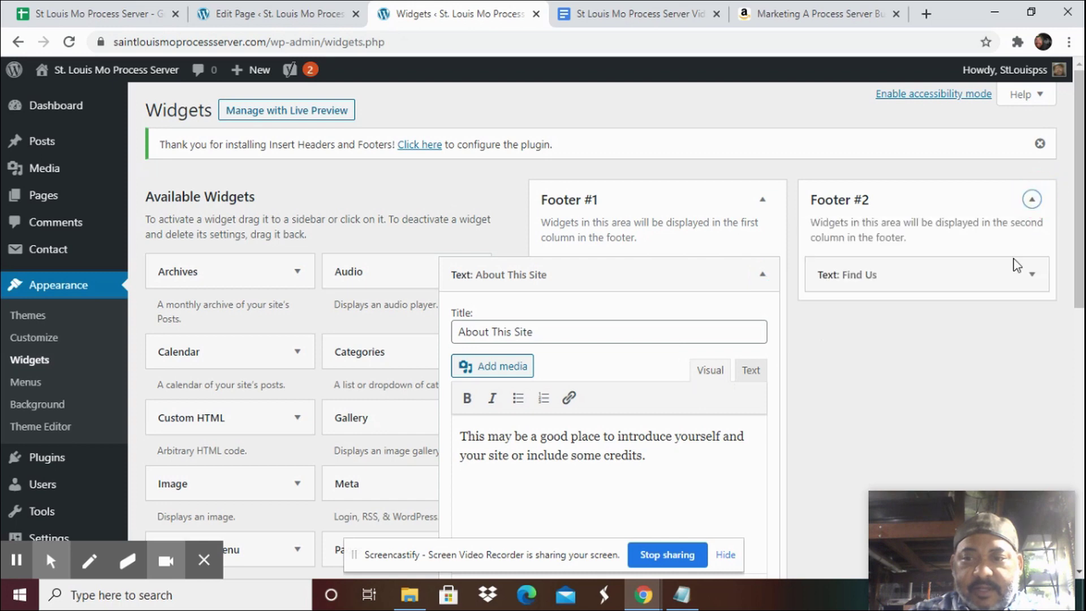
left_click(1011, 278)
scroll(903, 383, "down", 3)
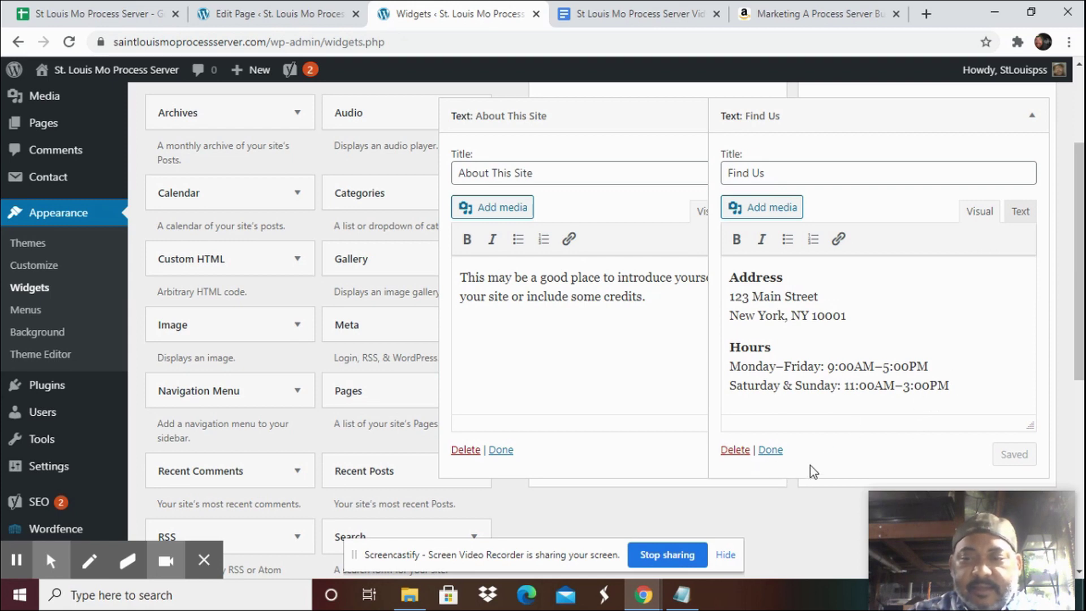
left_click(775, 451)
scroll(880, 407, "up", 3)
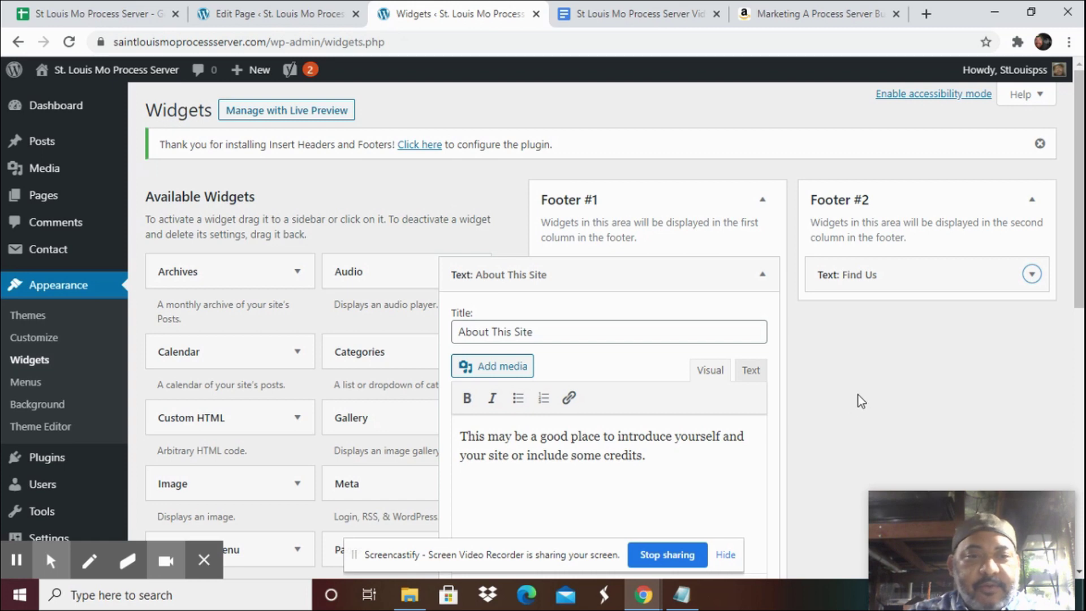
Step: Add a new contact form titled 'Process Server St Louis Mo Order Form' and save it
mouse_move(61, 253)
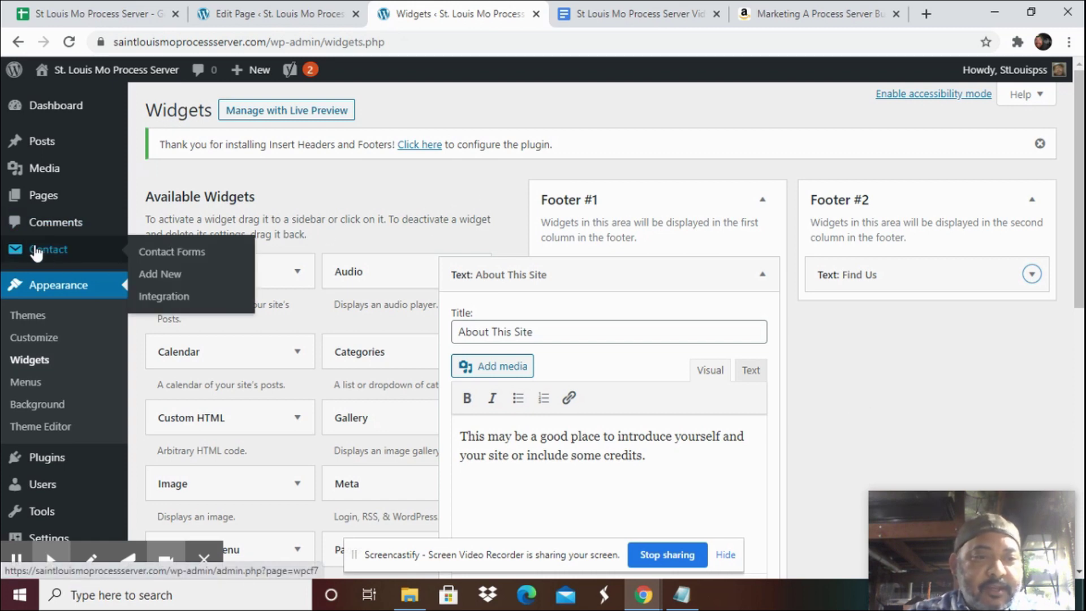
left_click(172, 277)
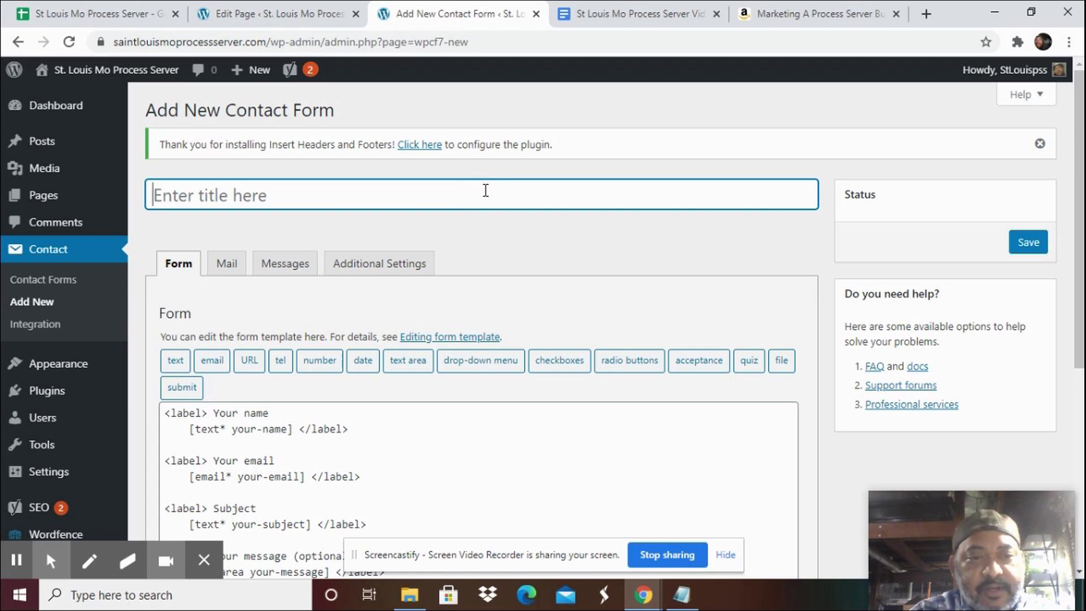
type("Proc")
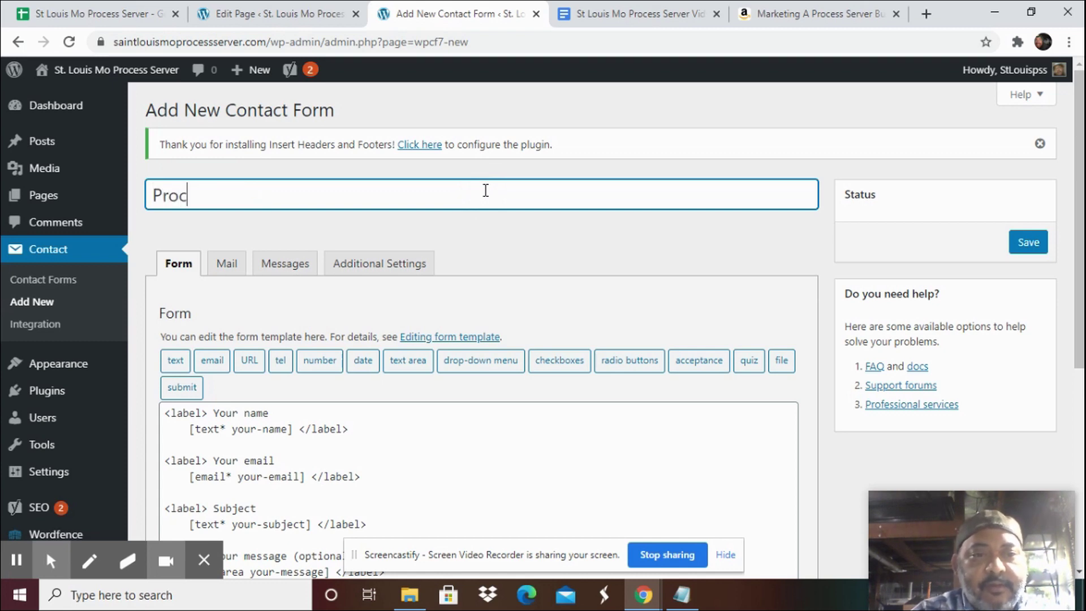
type("ess Serever")
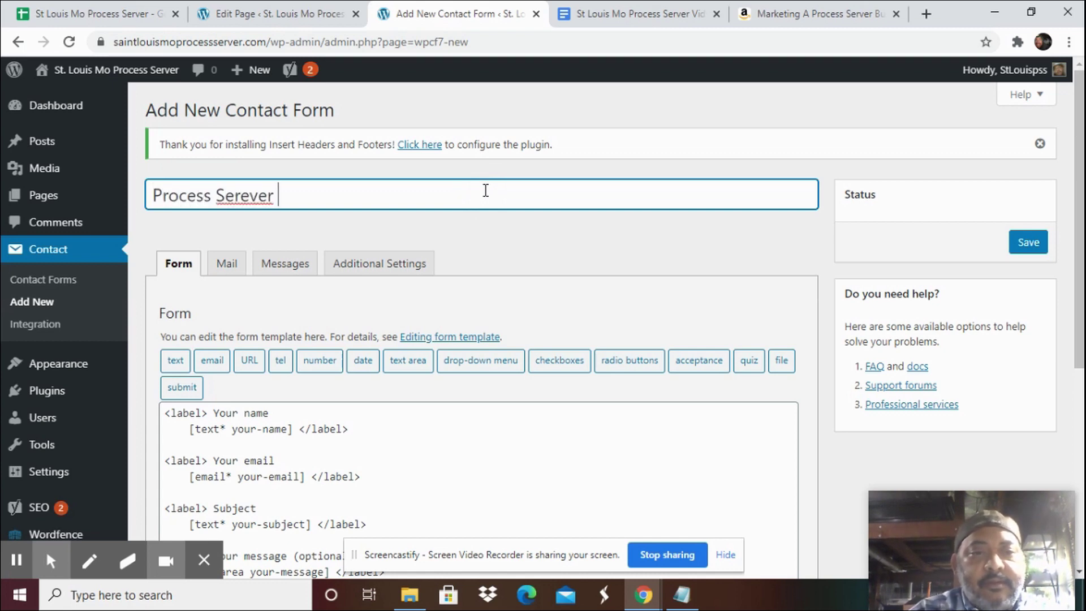
key("BackSpace")
key("BackSpace")
key("BackSpace")
key("BackSpace")
key("BackSpace")
type("ver Or")
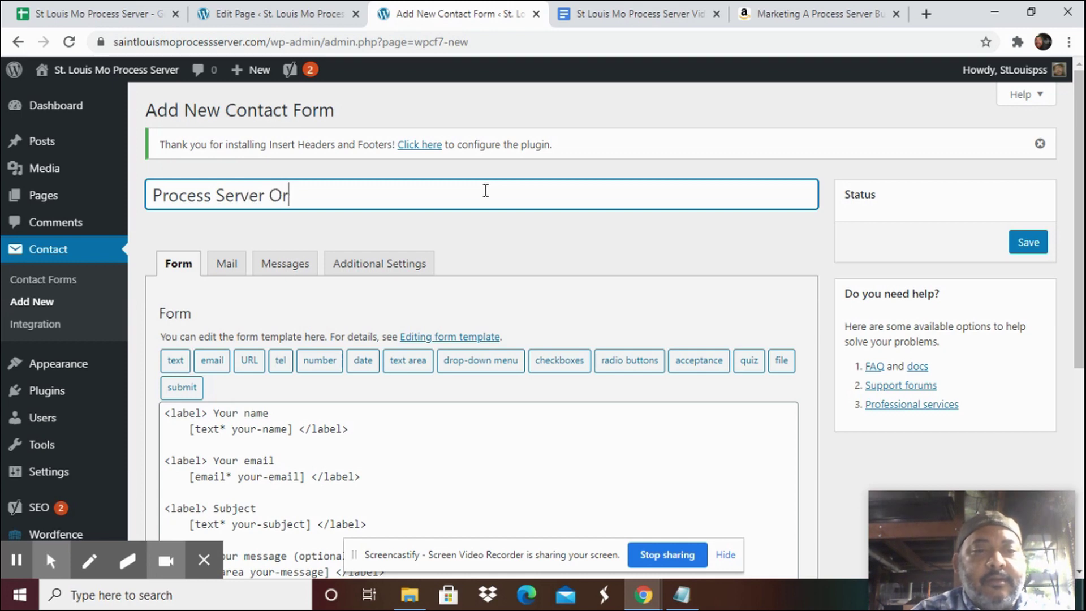
type("der Form")
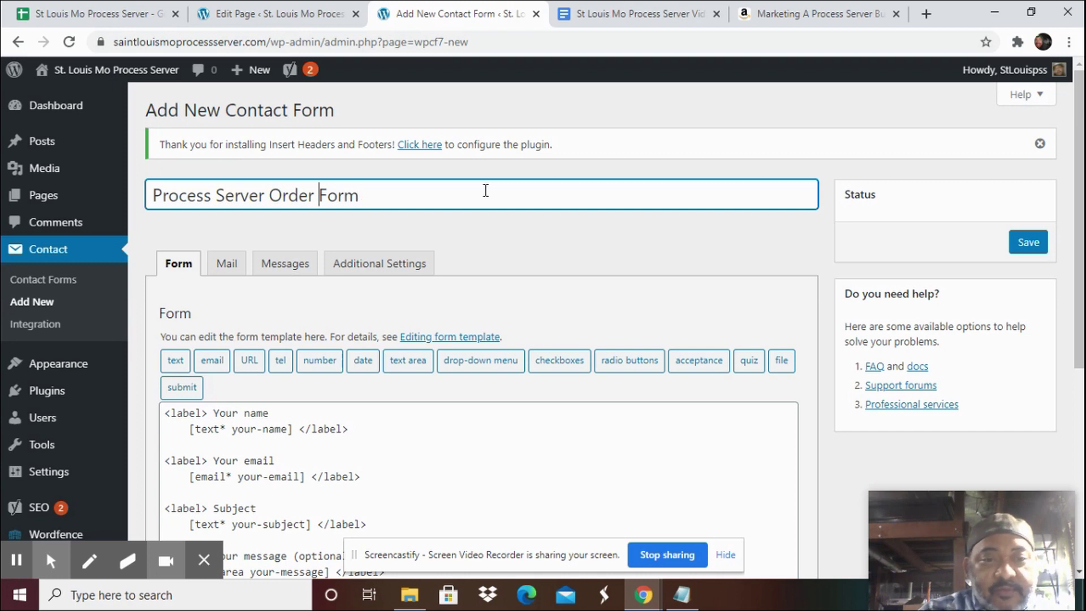
type("St Lou")
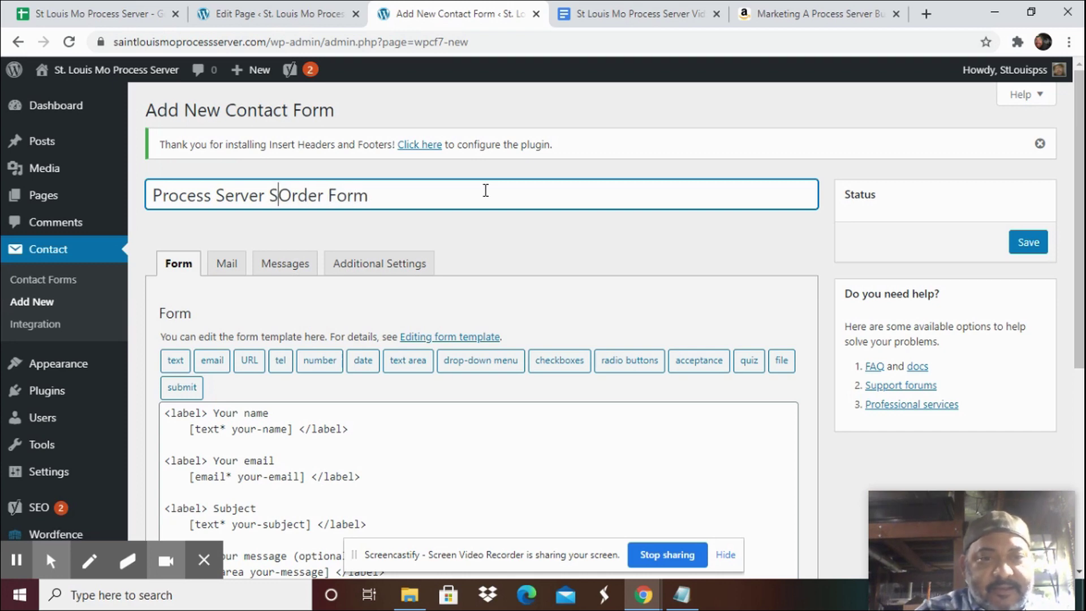
type("is")
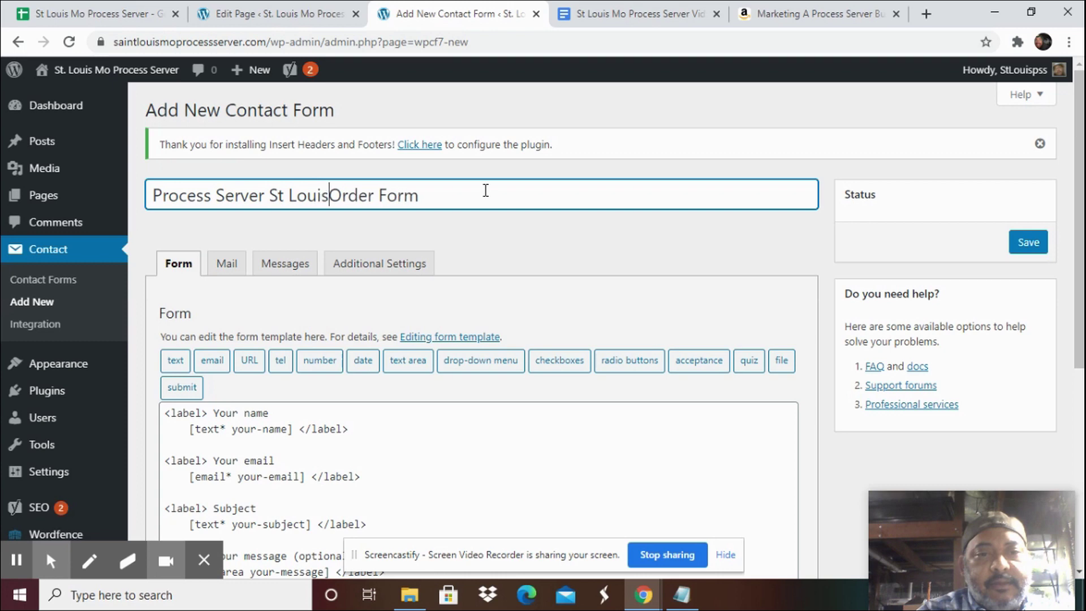
type(" Mo")
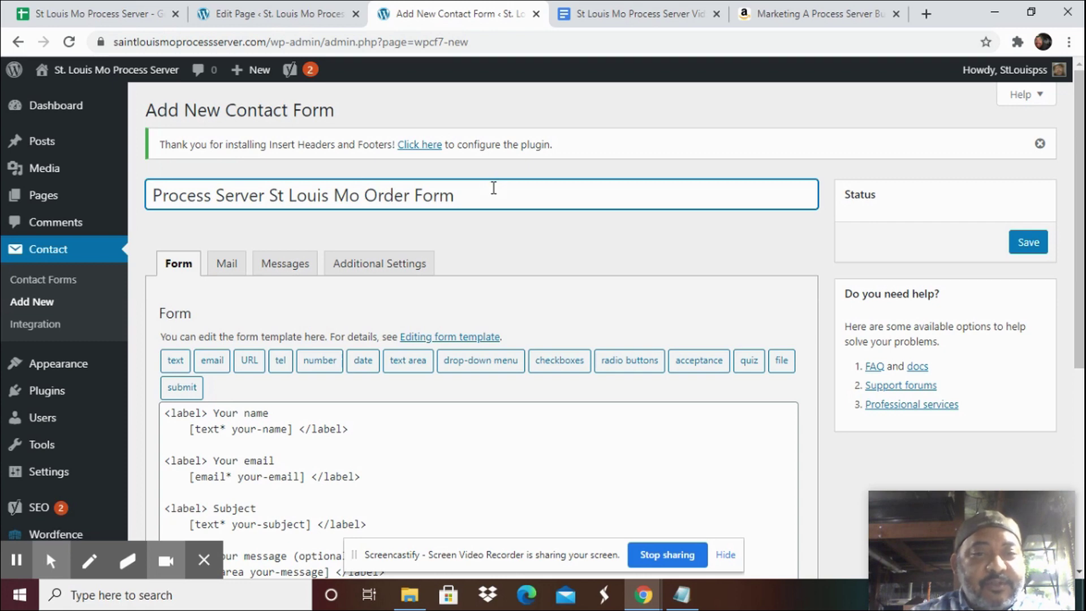
left_click(1028, 243)
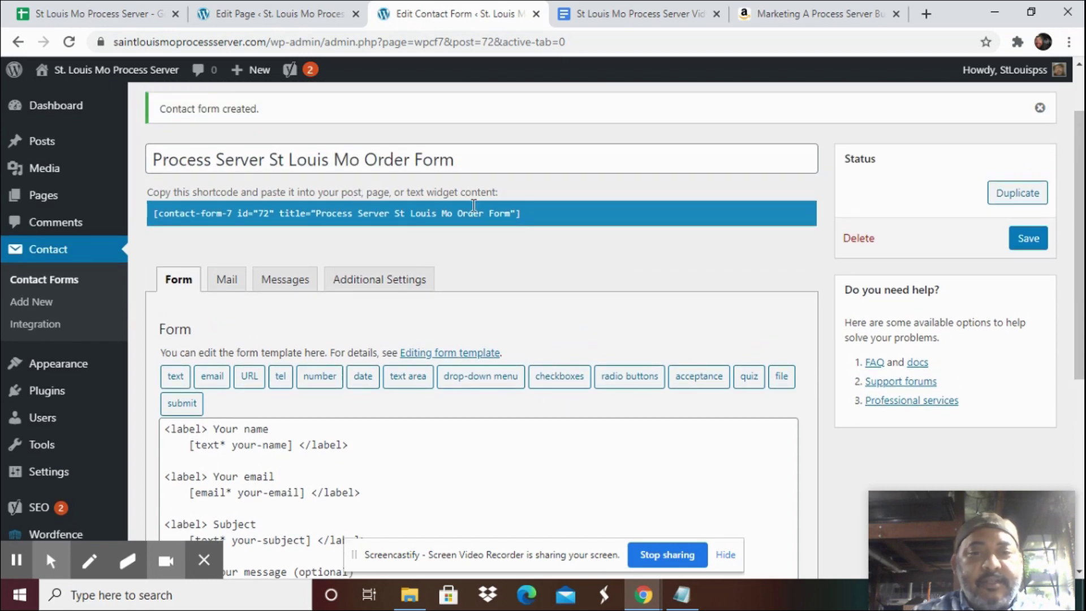
Step: Copy the order form's contact-form-7 shortcode (id 72) and return to the page editor
left_click(519, 212)
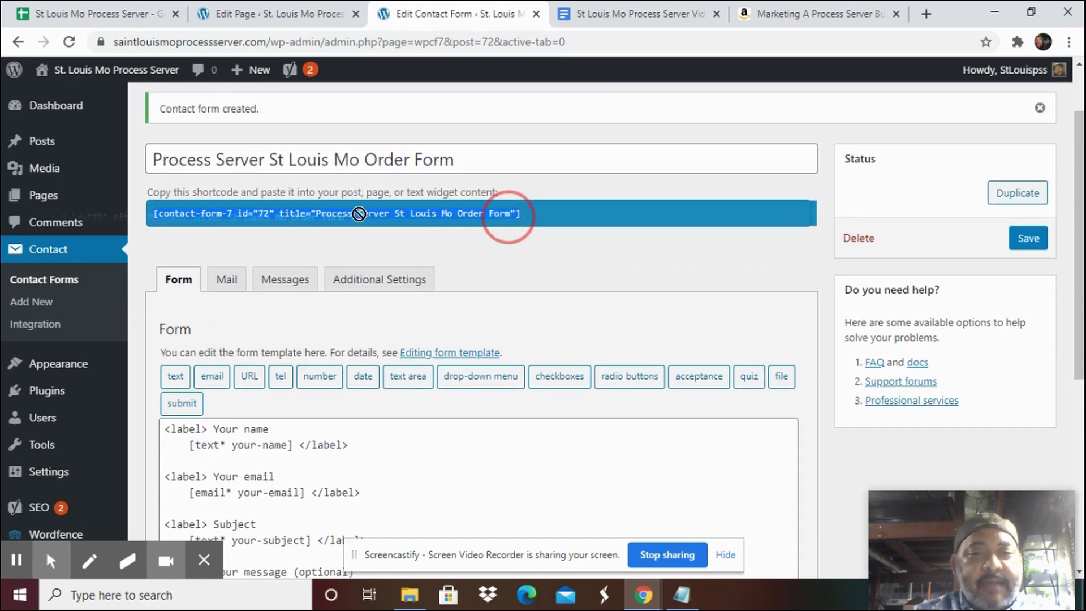
left_click(335, 218)
right_click(335, 218)
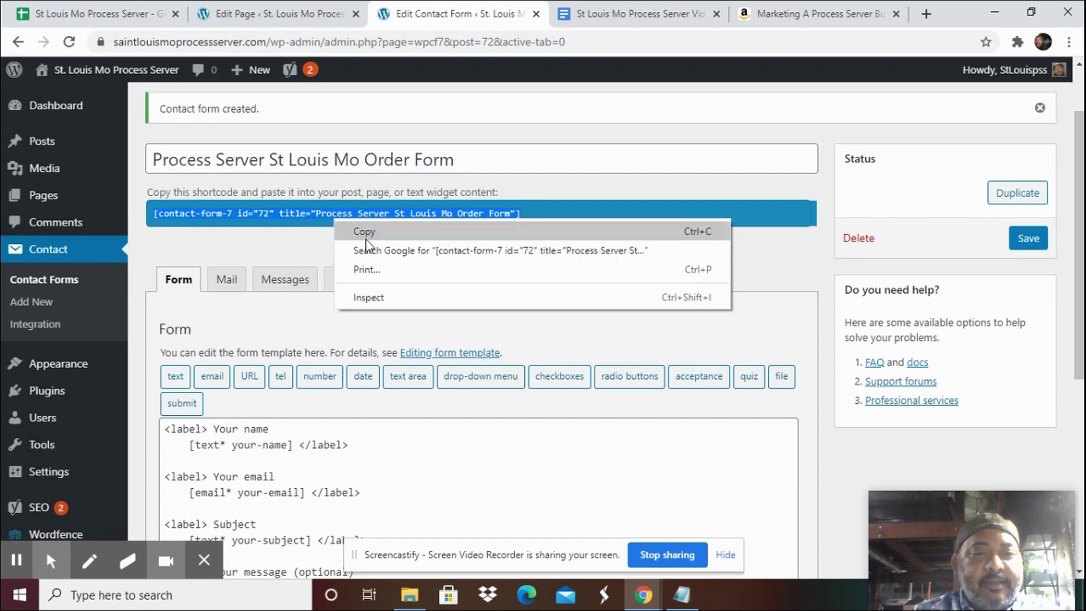
left_click(367, 229)
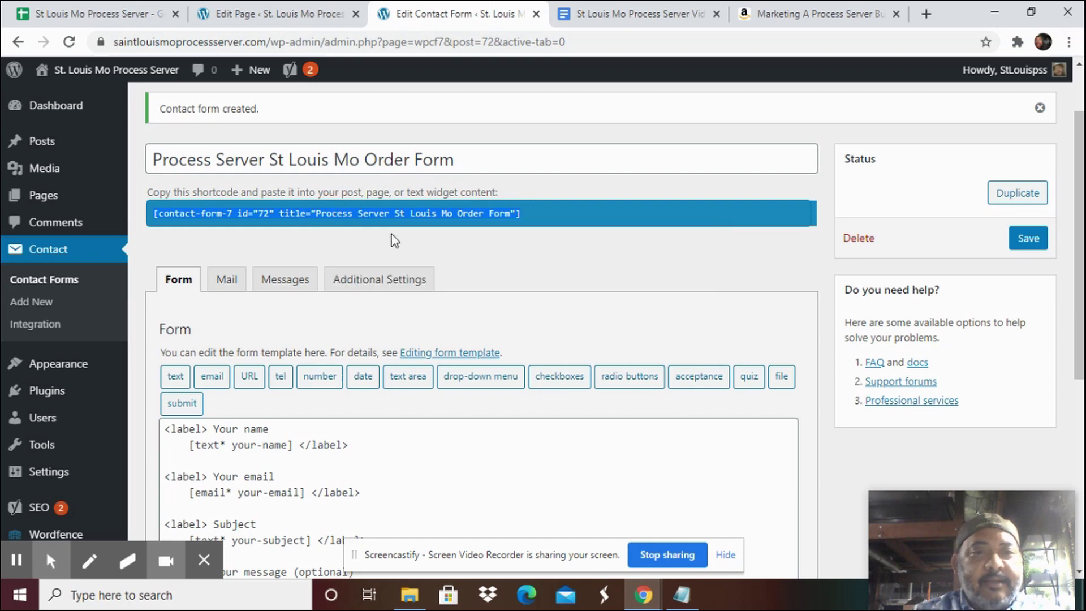
left_click(267, 16)
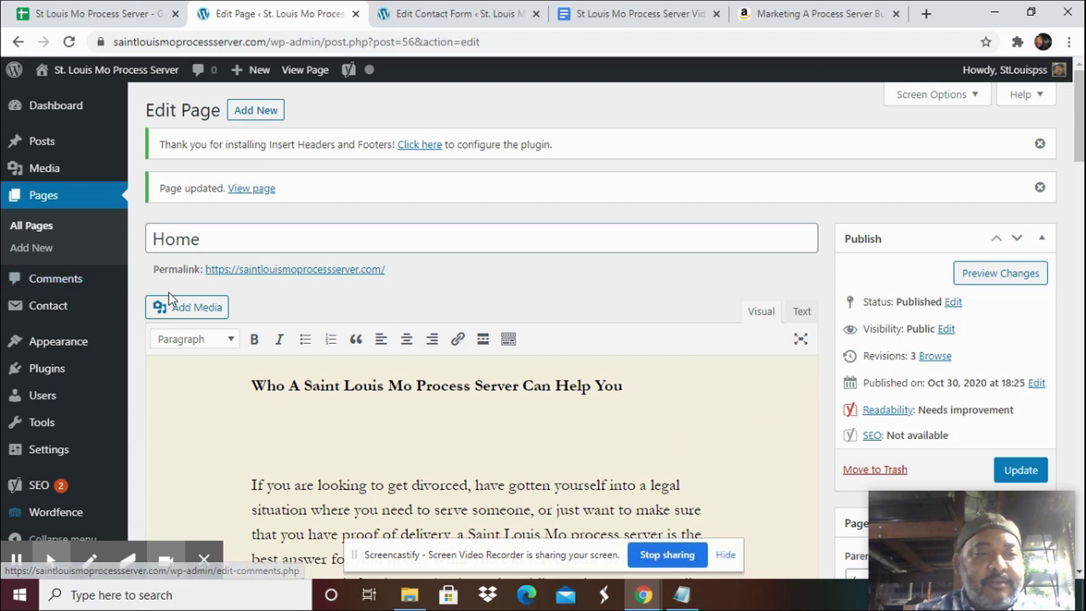
Step: Paste the id 72 order-form shortcode into the Contact page body and update the page
left_click(42, 229)
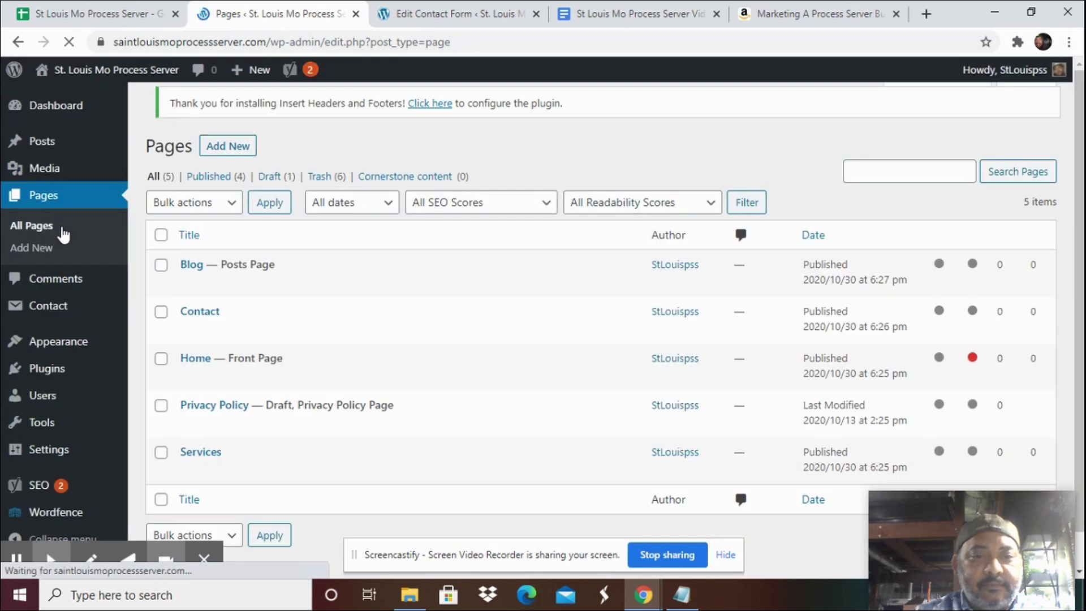
mouse_move(219, 353)
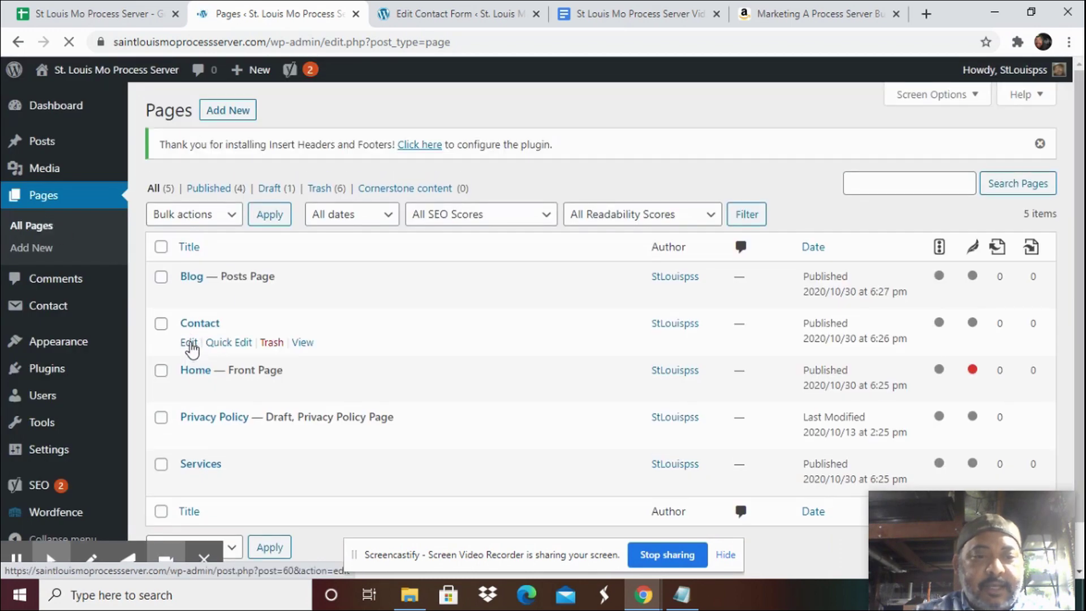
left_click(190, 343)
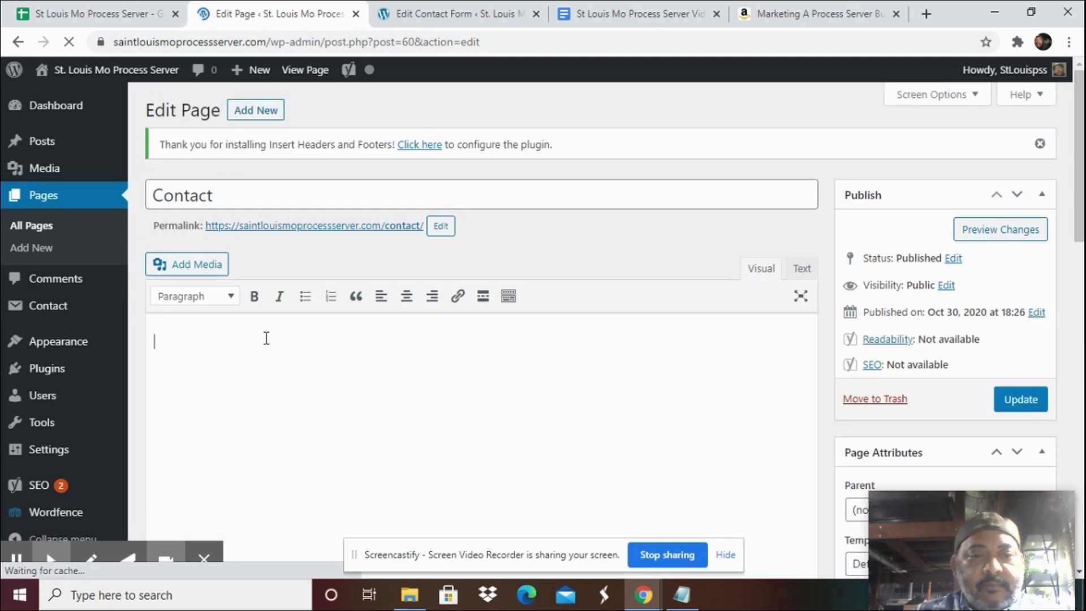
right_click(266, 341)
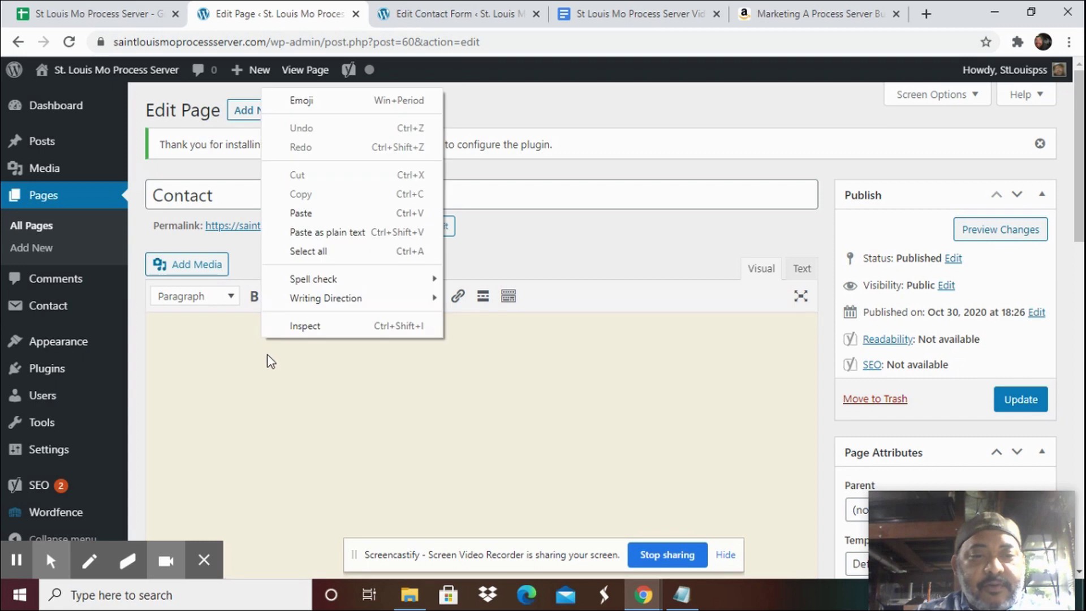
left_click(300, 213)
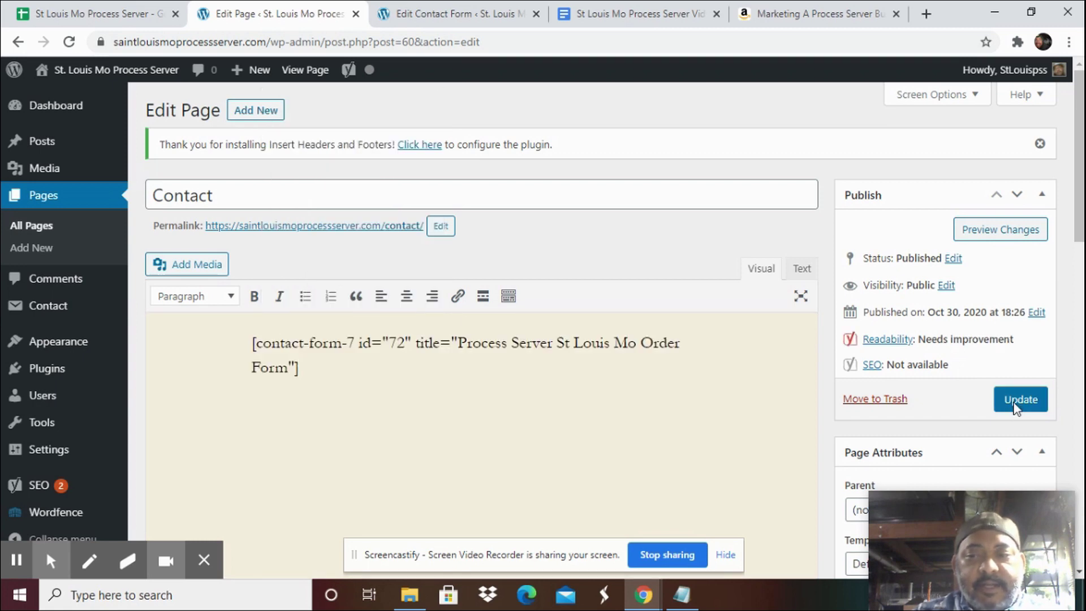
left_click(1014, 407)
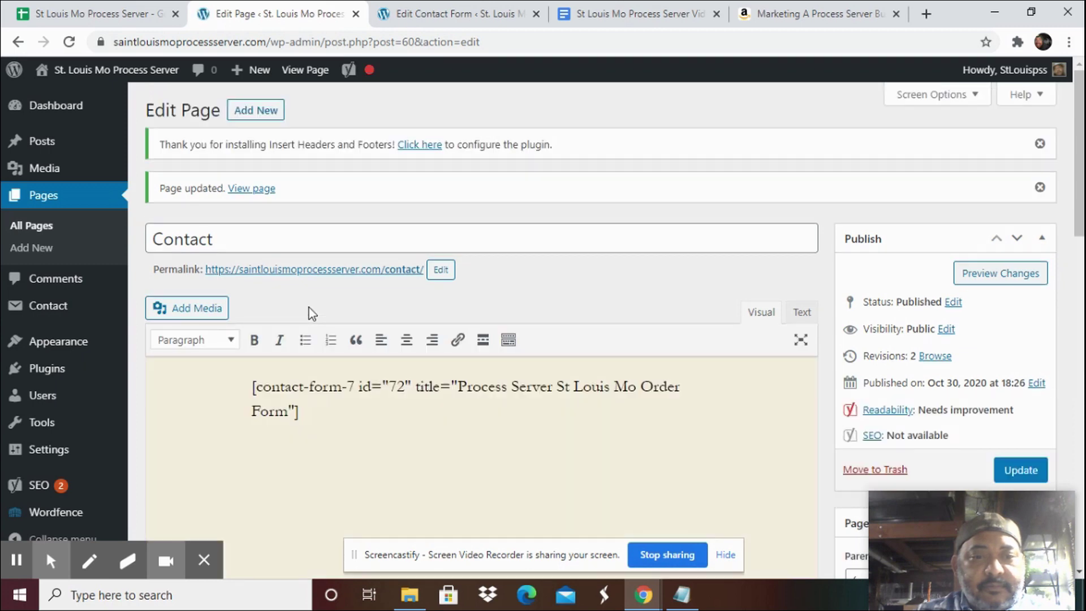
left_click(311, 270)
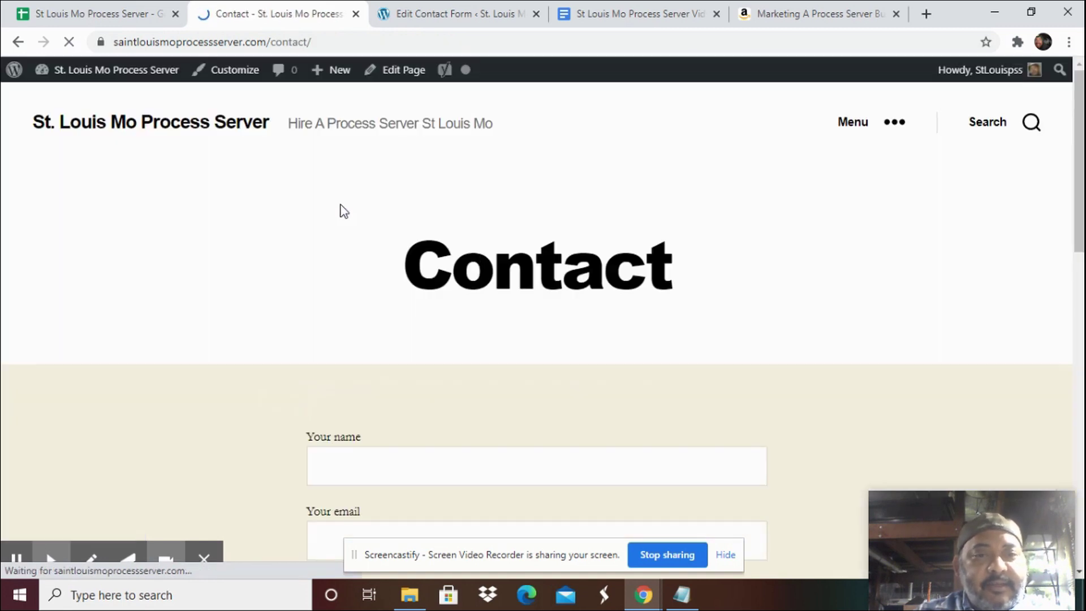
Step: Scroll through the live Contact page's order form fields and footer widgets
scroll(406, 345, "down", 4)
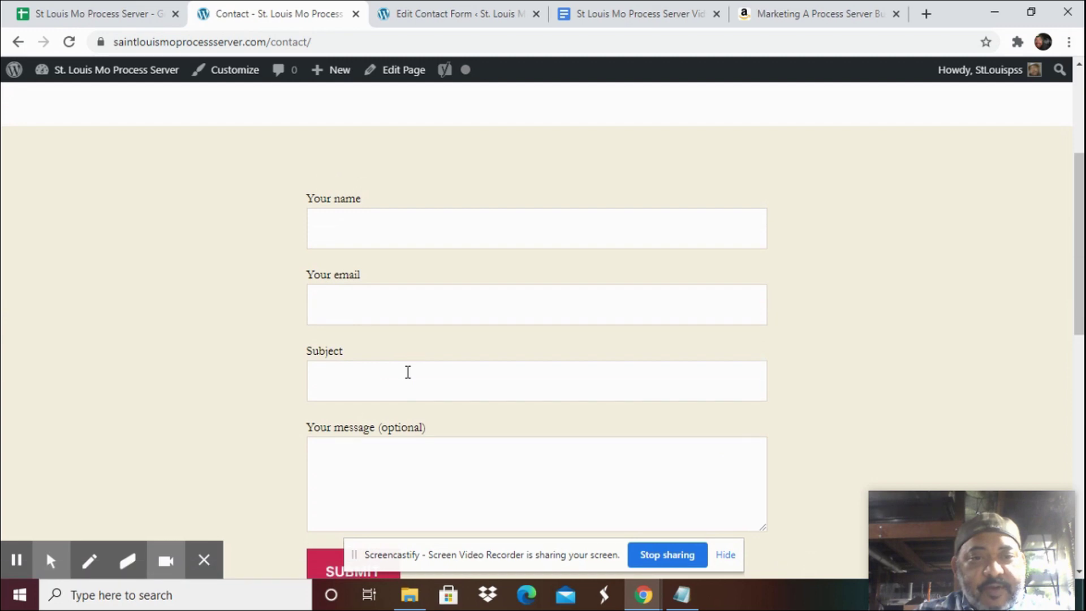
scroll(407, 371, "down", 5)
scroll(407, 371, "up", 7)
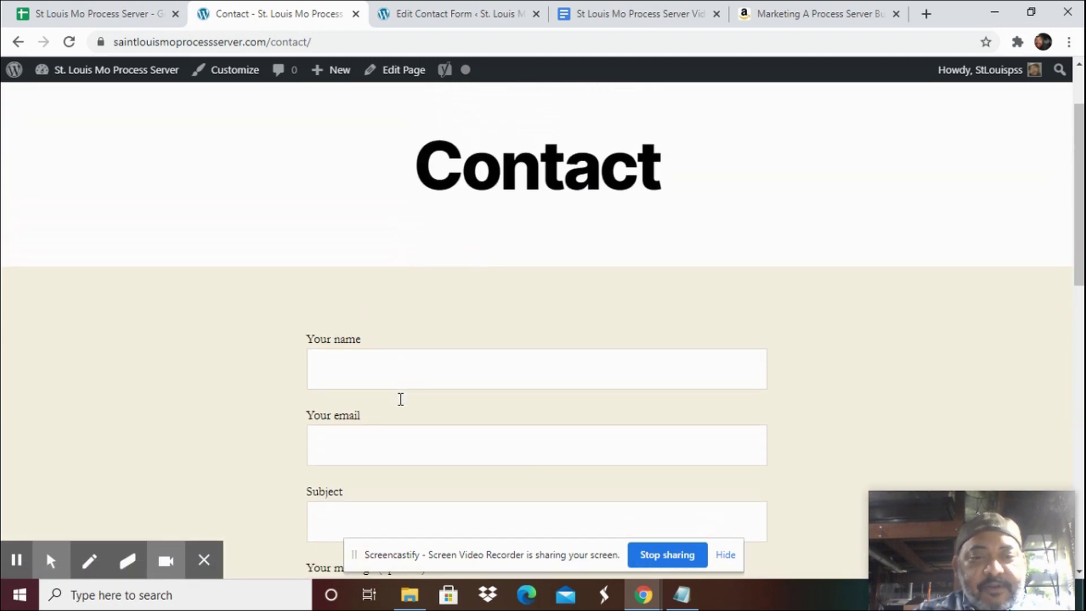
scroll(400, 399, "down", 6)
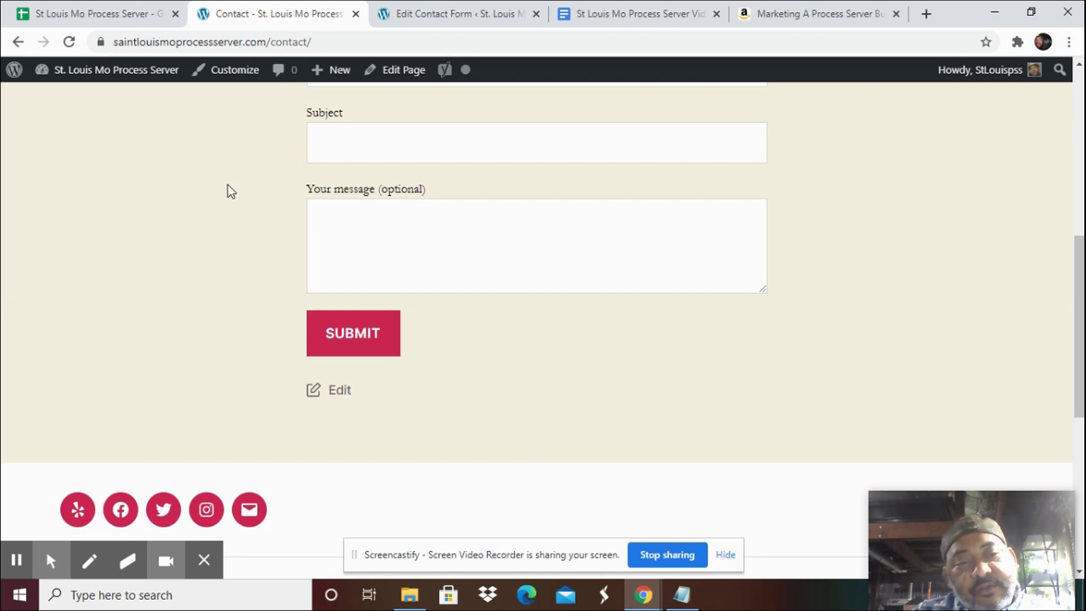
scroll(418, 250, "up", 8)
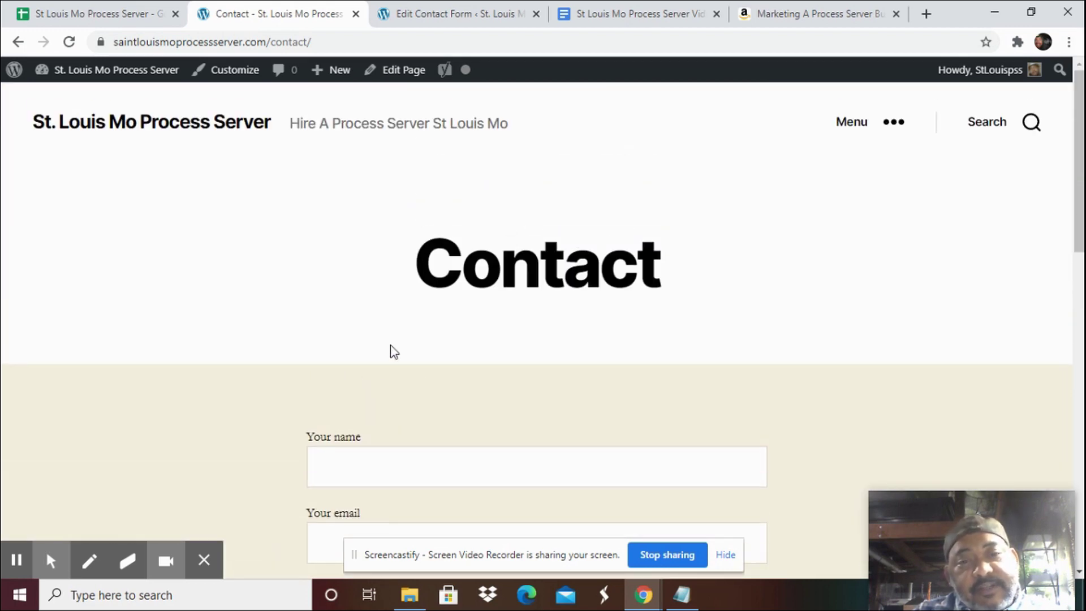
scroll(397, 419, "down", 3)
scroll(398, 419, "up", 3)
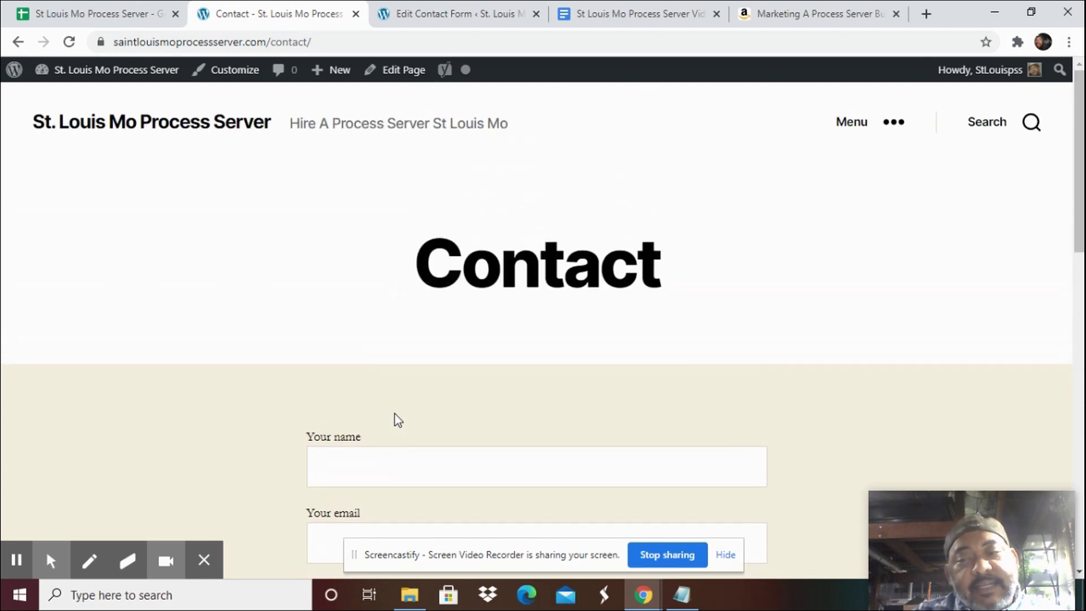
scroll(398, 419, "down", 4)
scroll(430, 430, "down", 9)
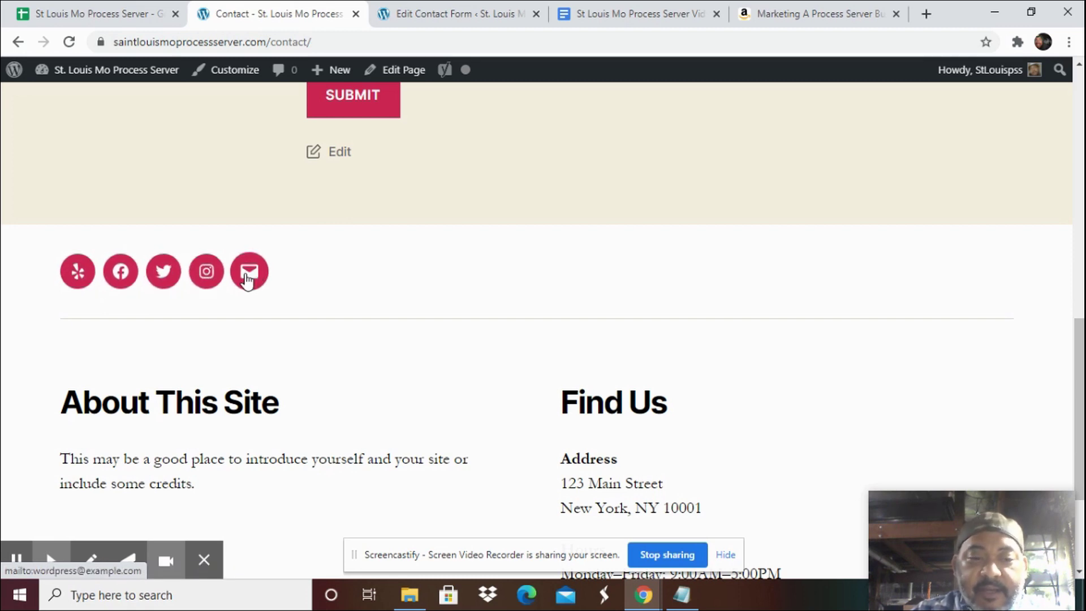
scroll(453, 344, "up", 15)
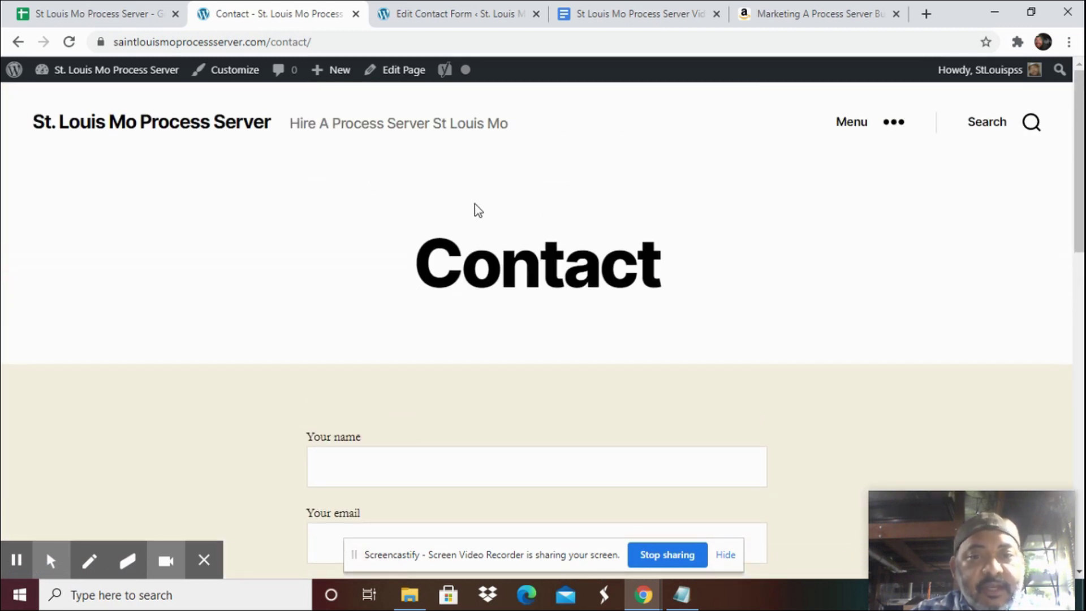
Step: Read the divorce-support article in the St Louis Mo Process Server Video document, then return to the search results
left_click(631, 15)
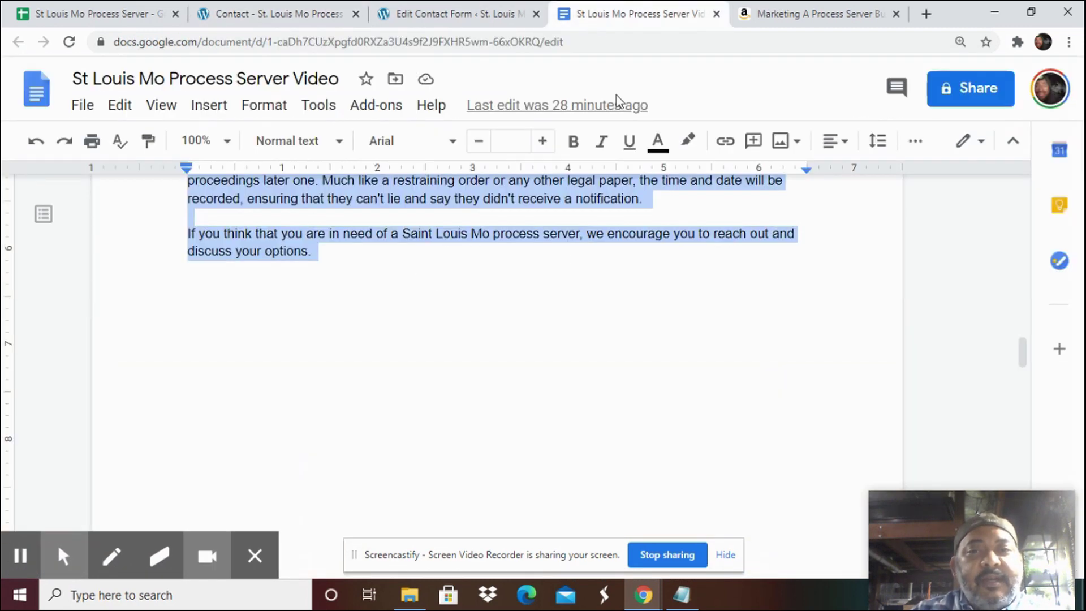
left_click(531, 333)
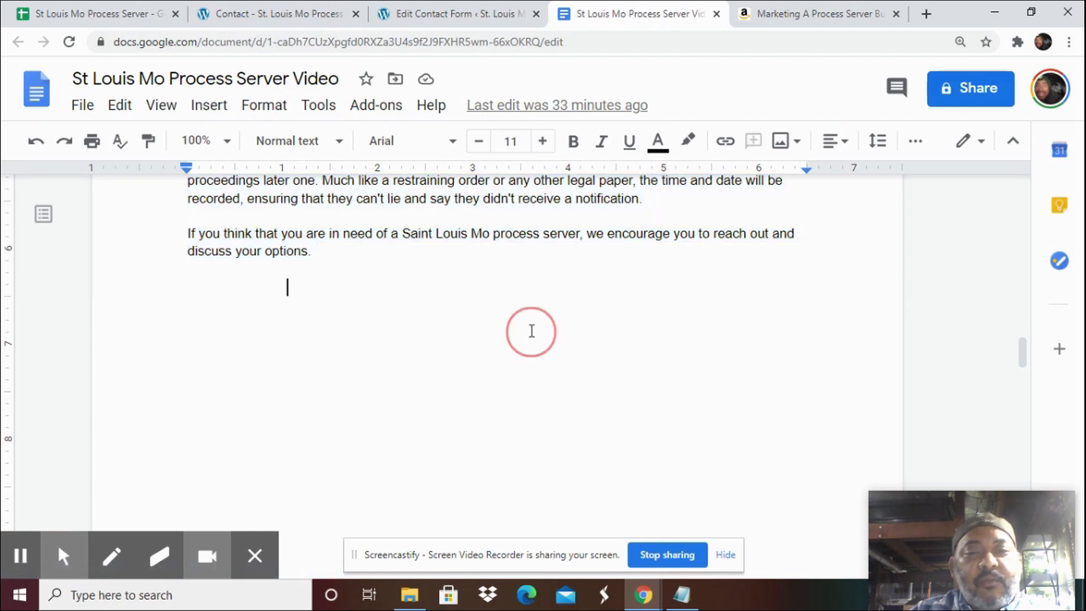
scroll(532, 331, "down", 3)
scroll(532, 331, "down", 1)
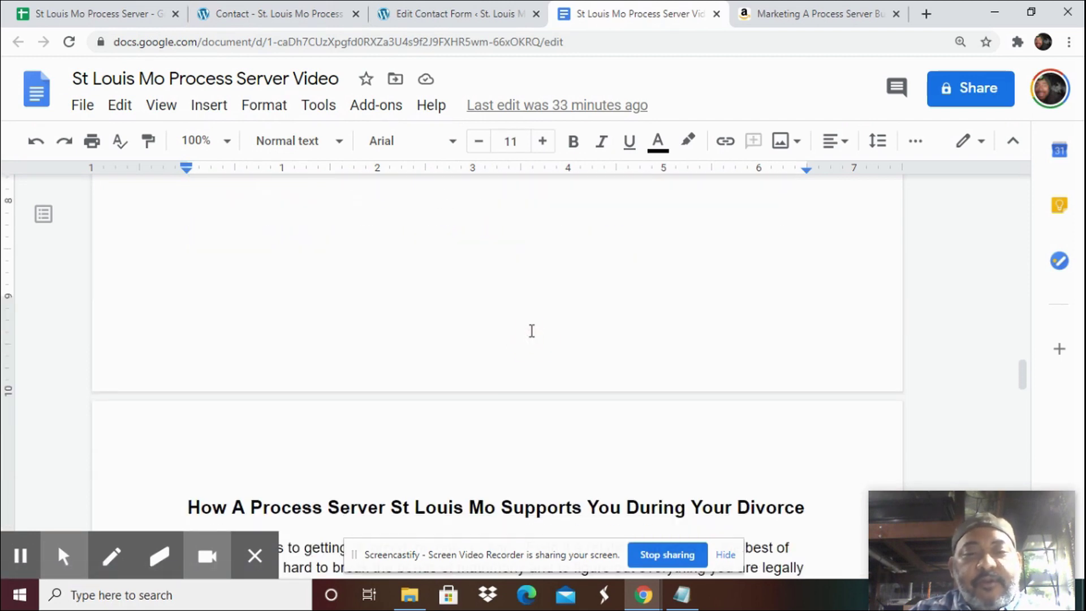
scroll(532, 331, "down", 5)
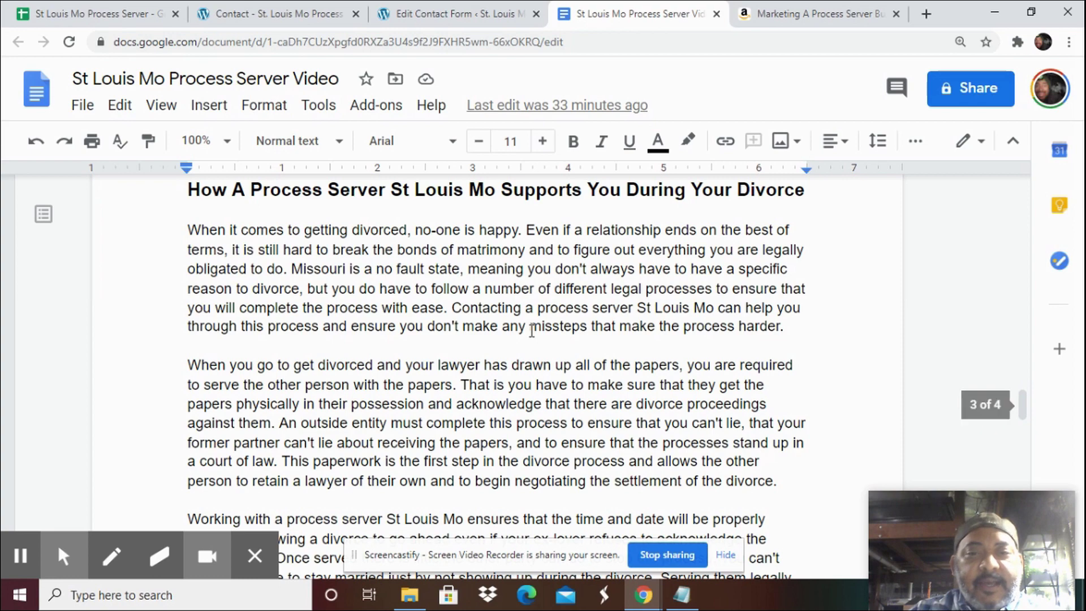
scroll(532, 331, "down", 3)
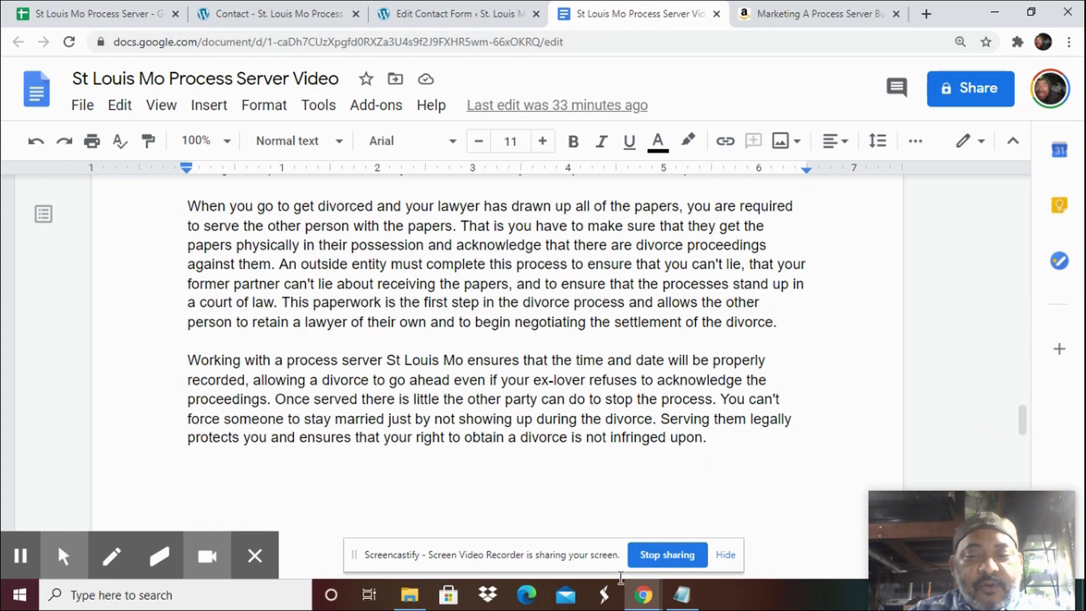
mouse_move(642, 593)
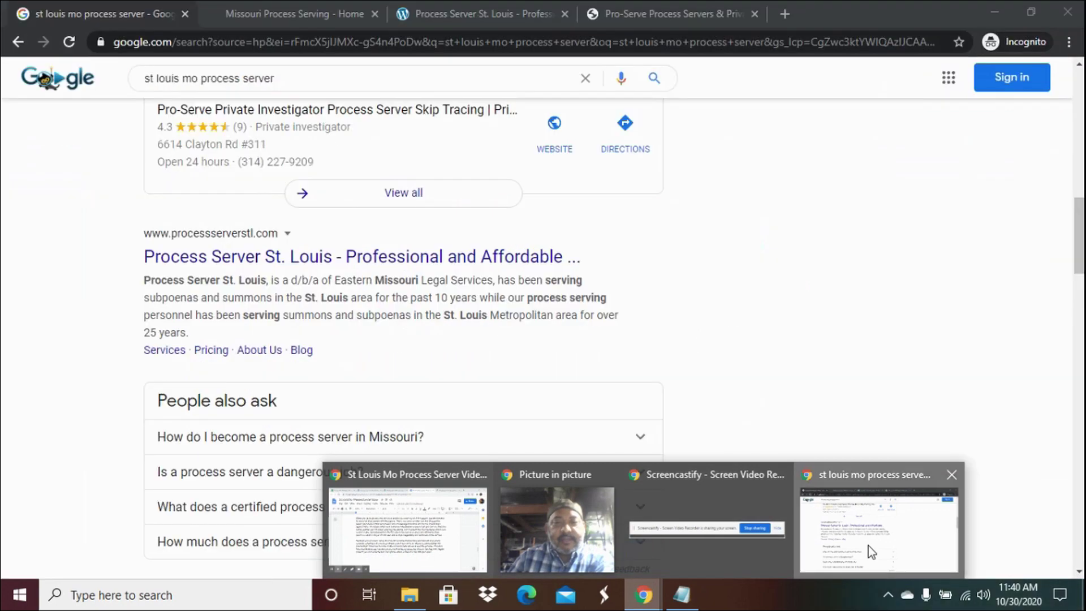
left_click(867, 545)
Step: Scroll through the St Louis process-server map listings in the search results
scroll(707, 406, "up", 6)
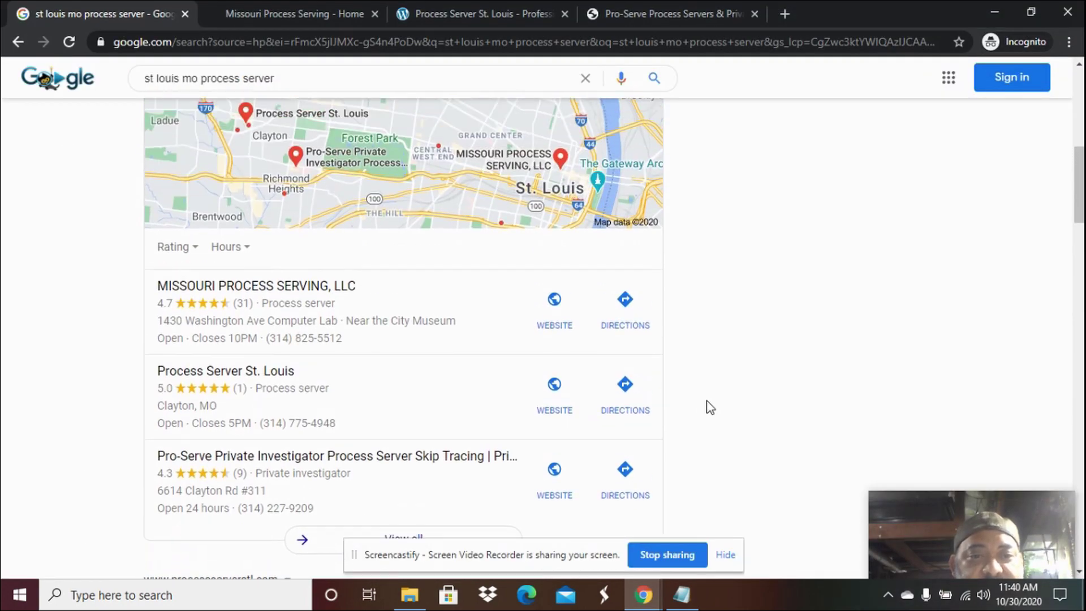
scroll(710, 407, "up", 2)
scroll(709, 407, "down", 1)
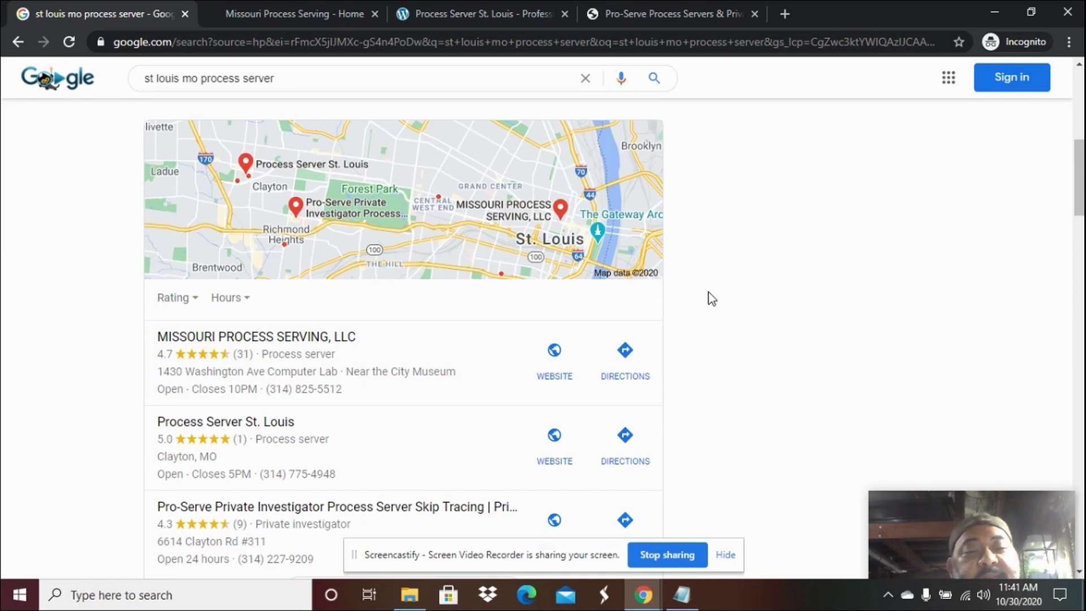
scroll(712, 298, "down", 1)
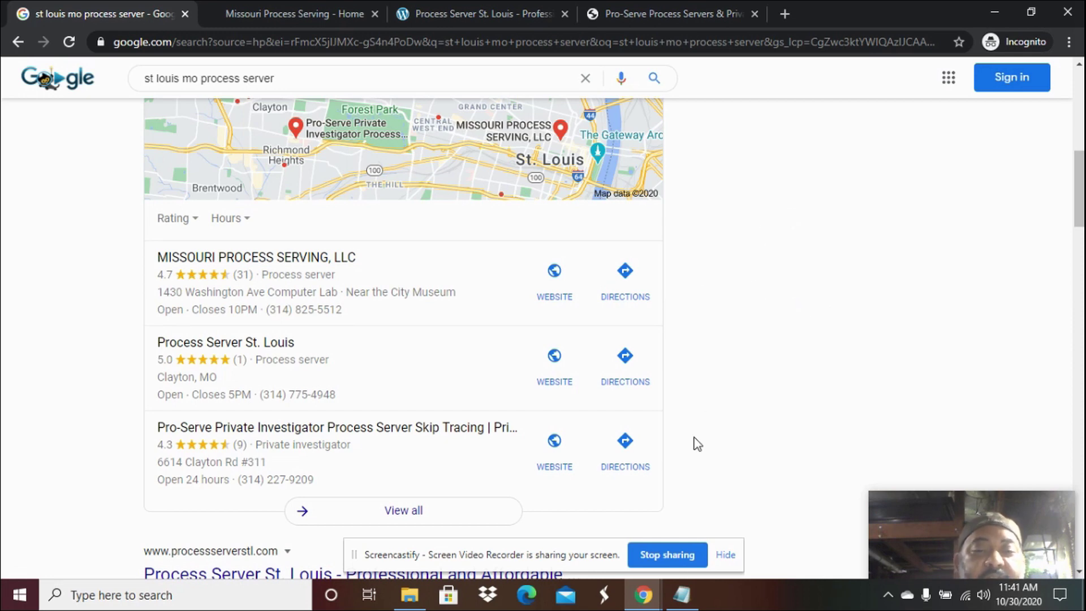
Step: Glance at the Video document again, then return to the St Louis results' search box
mouse_move(626, 592)
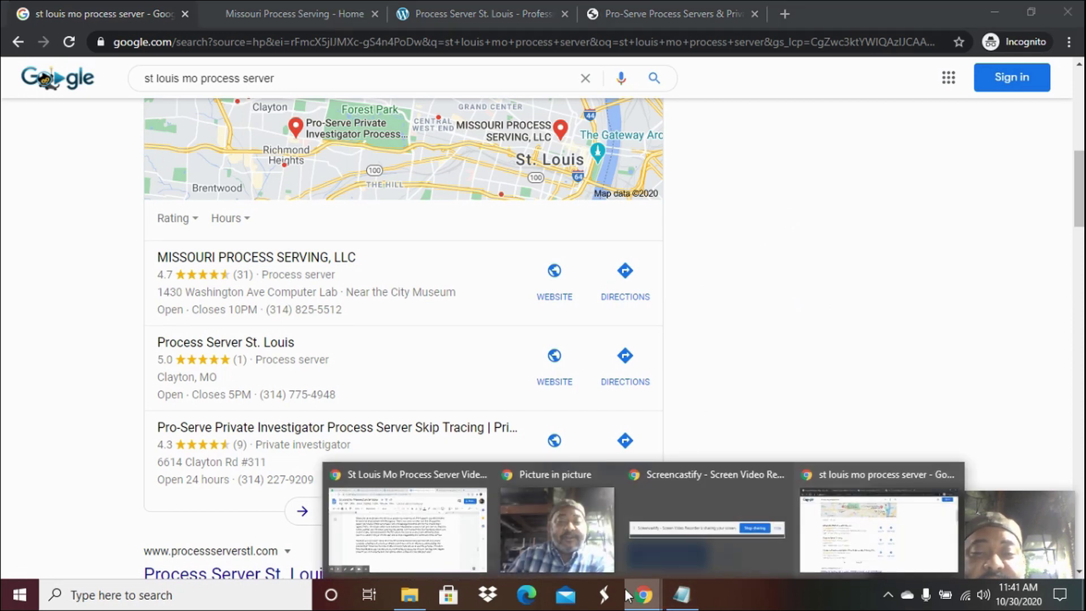
left_click(432, 543)
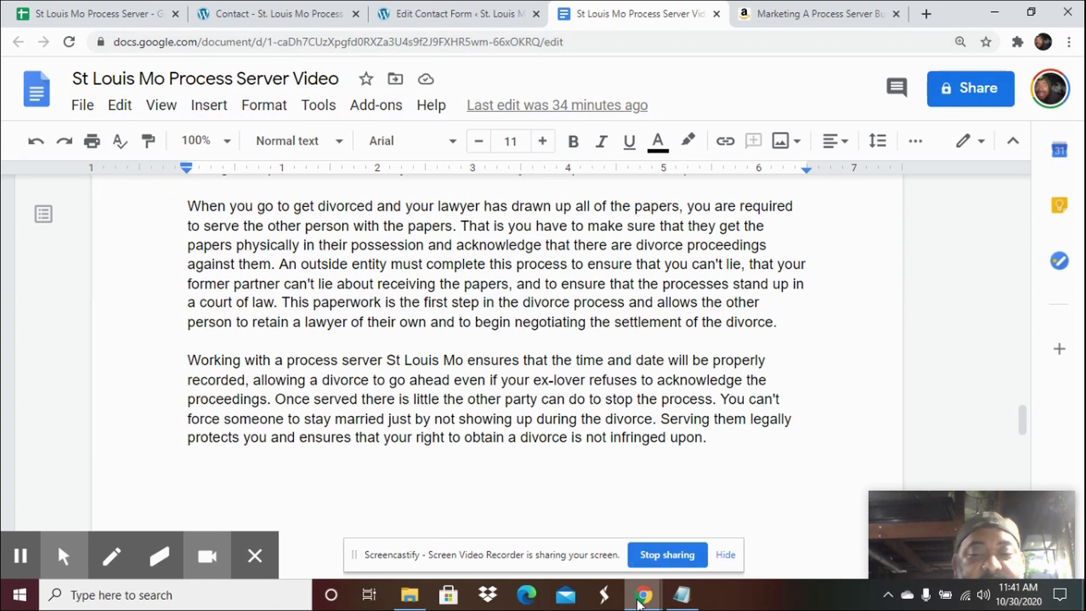
left_click(842, 526)
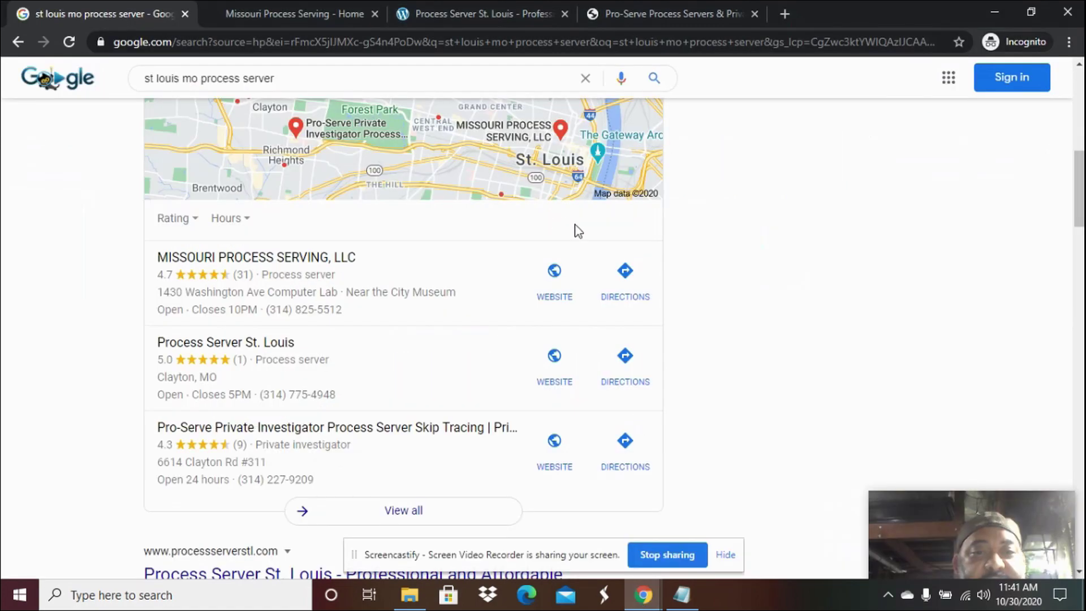
scroll(576, 229, "up", 10)
left_click(318, 89)
Step: Search Google for 'process server sacramento county'
left_click_drag(318, 89, 112, 85)
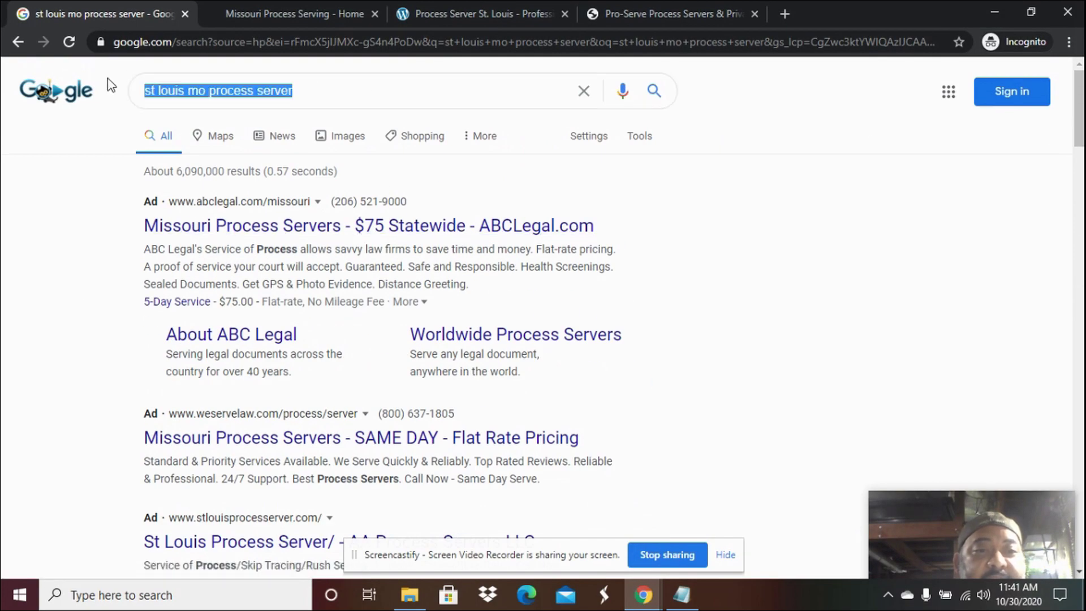
type("proc")
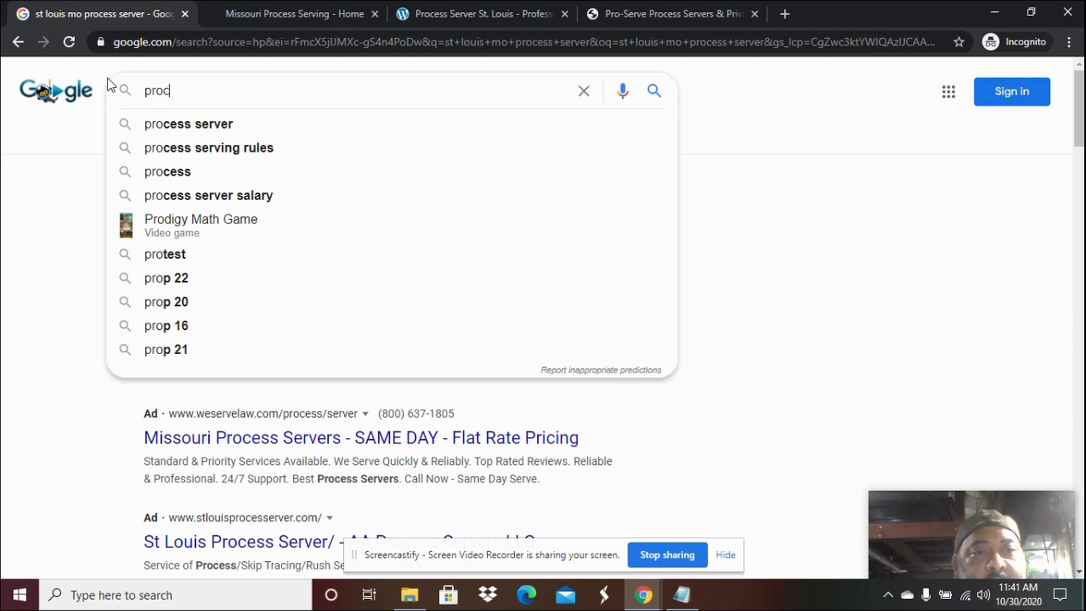
type("ess server ")
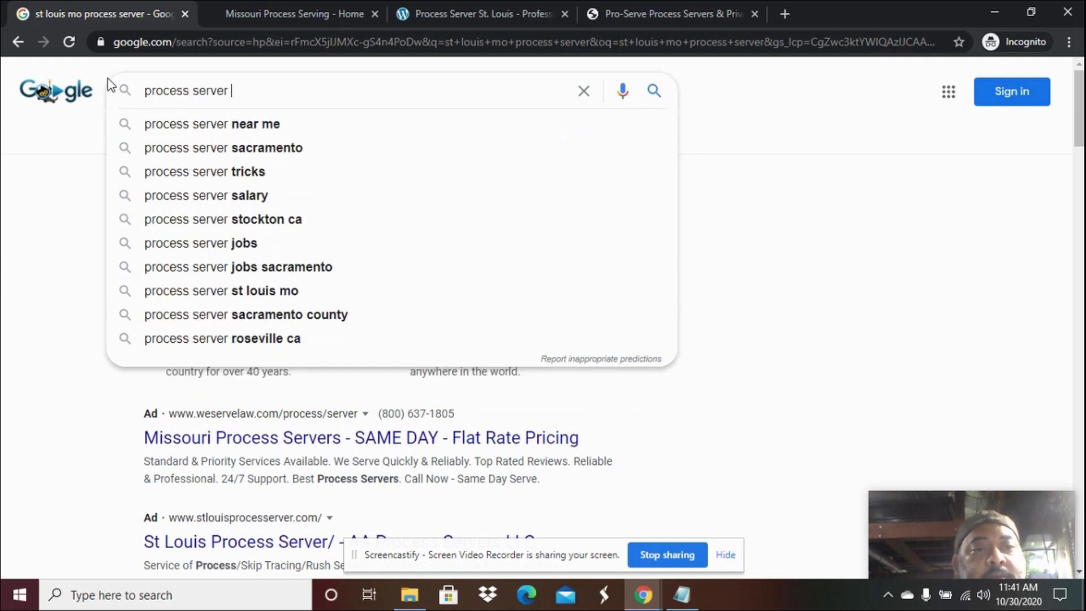
type("sacramento ")
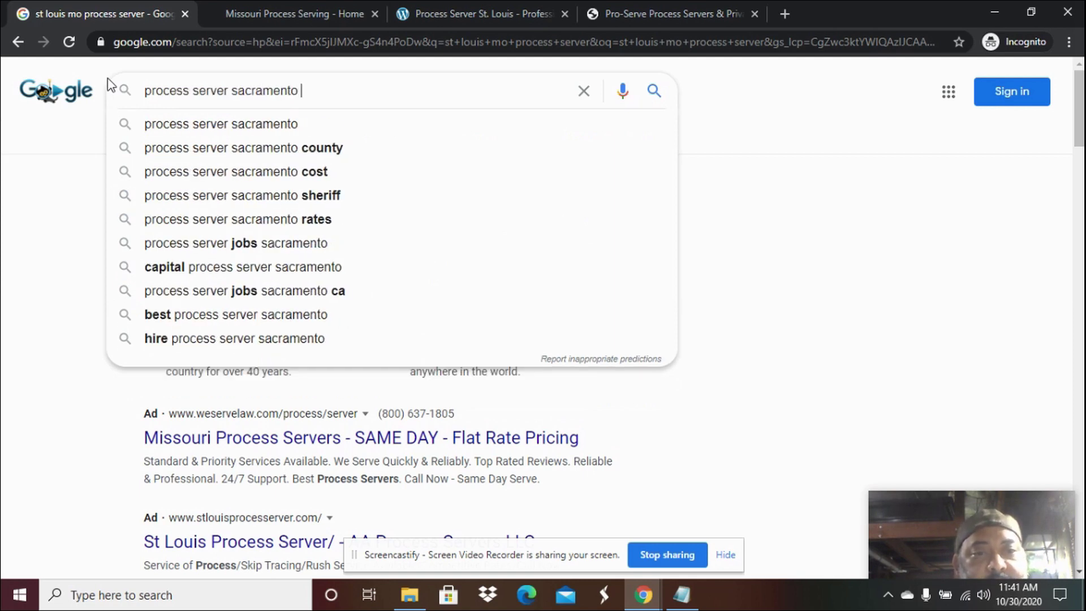
type("county")
key("Return")
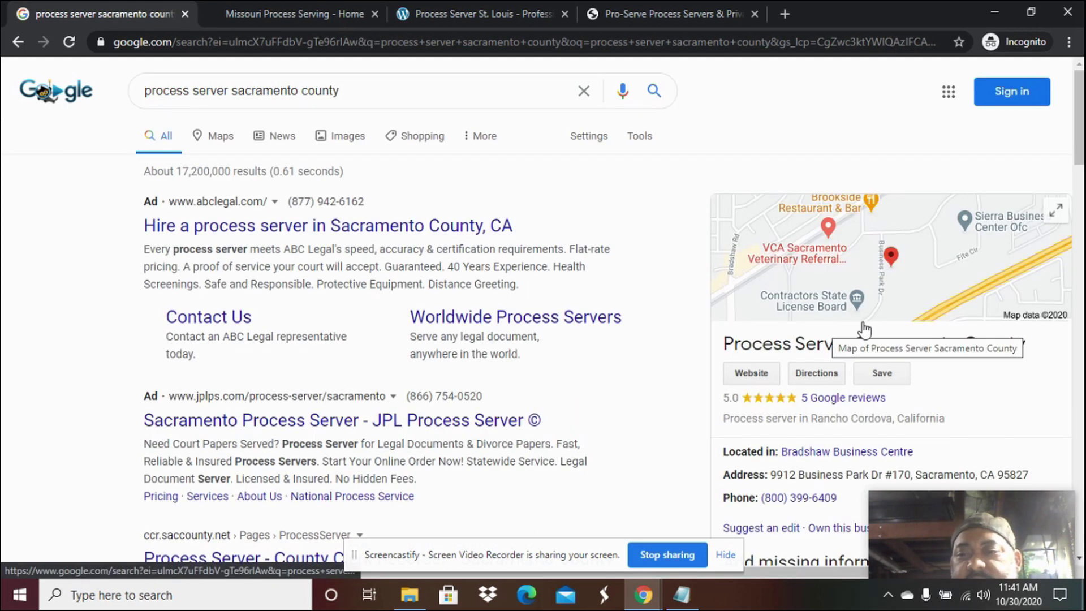
Step: Browse the Sacramento County results, then return to the St Louis Mo Process Server Video document
scroll(743, 291, "down", 1)
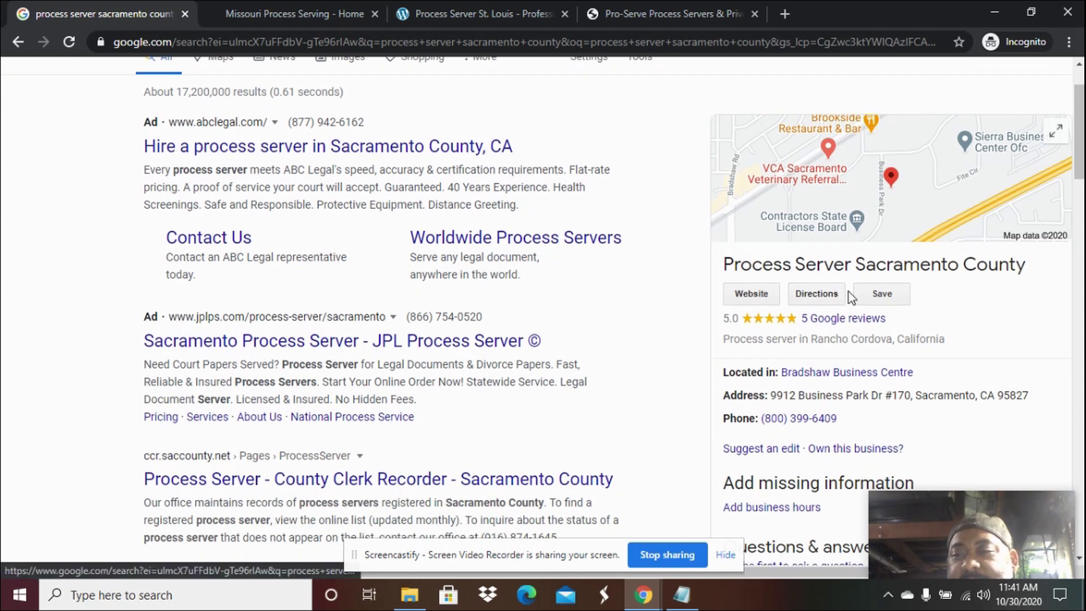
scroll(667, 327, "down", 7)
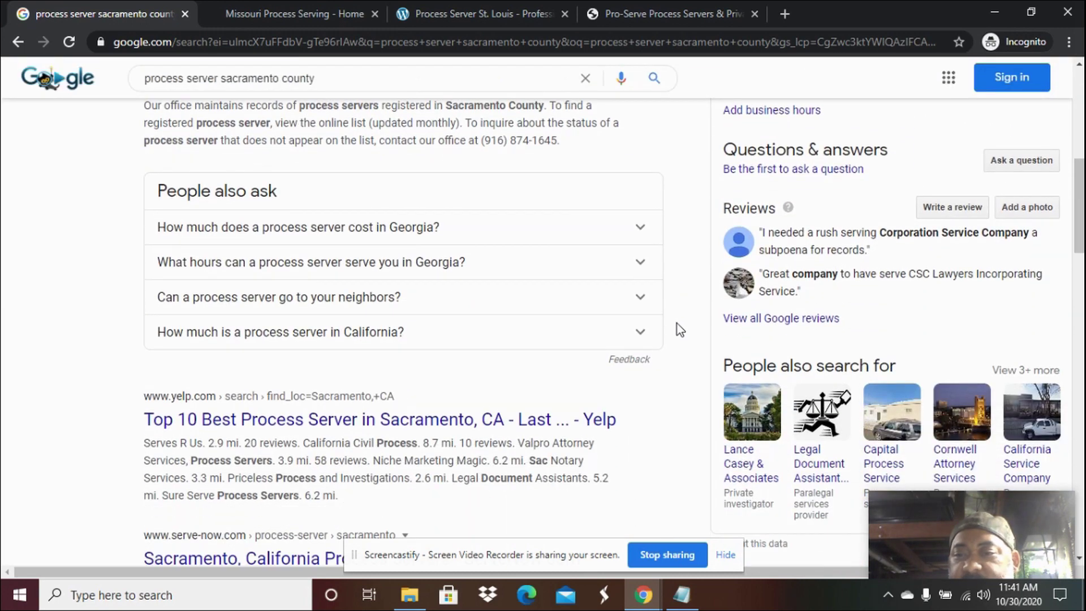
scroll(752, 289, "up", 7)
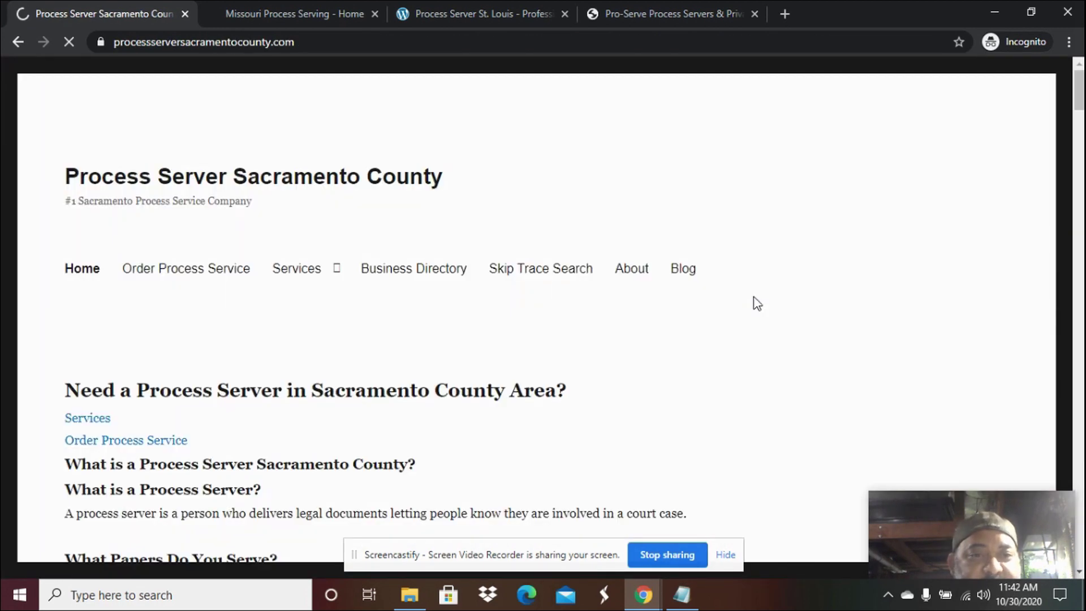
scroll(757, 304, "down", 1)
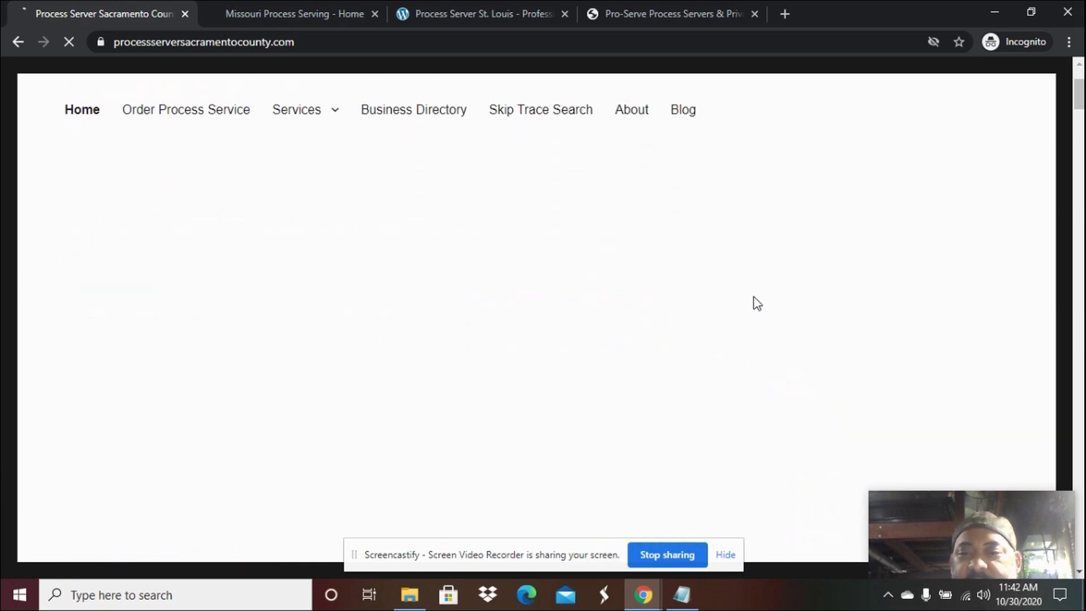
scroll(757, 303, "down", 4)
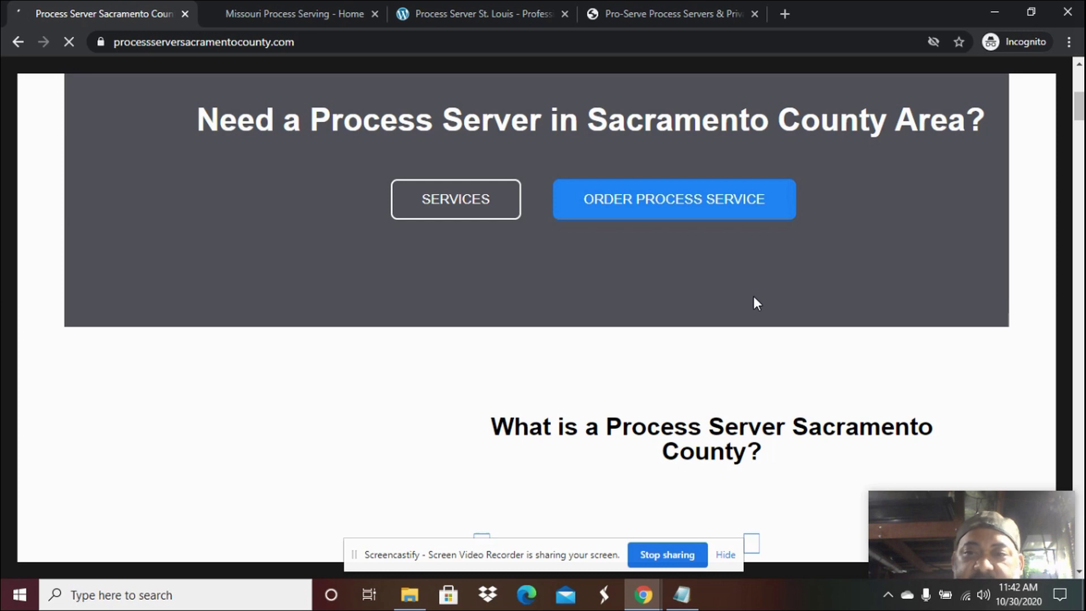
scroll(757, 304, "up", 6)
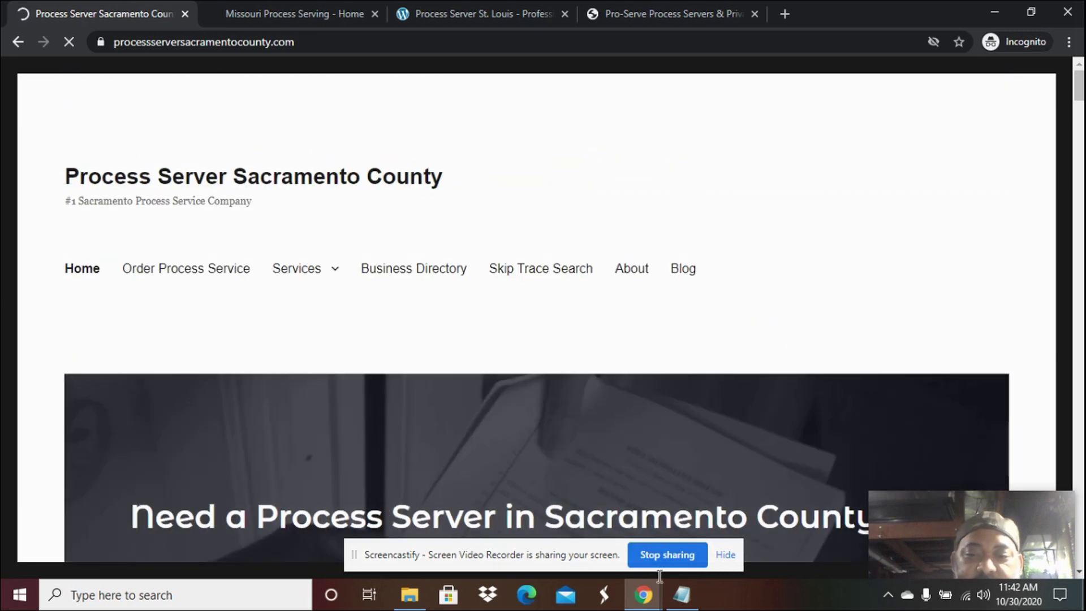
mouse_move(643, 600)
left_click(452, 551)
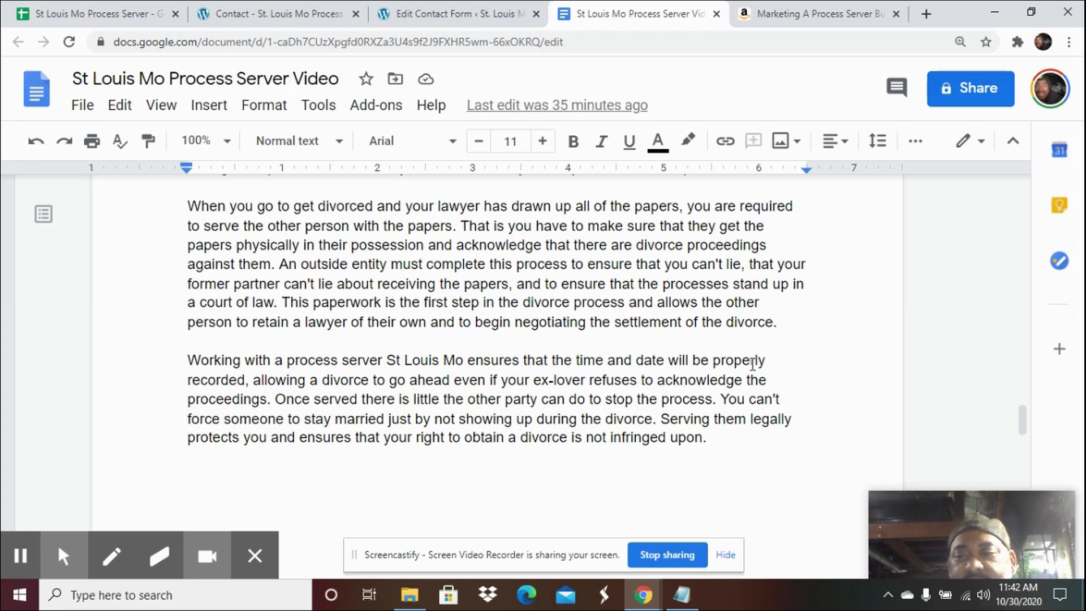
Step: Scroll to the 'Marketing A Process Server Business Online' ebook cover and its 'Buy Ebook $9.97' link
scroll(645, 404, "down", 8)
scroll(643, 391, "down", 3)
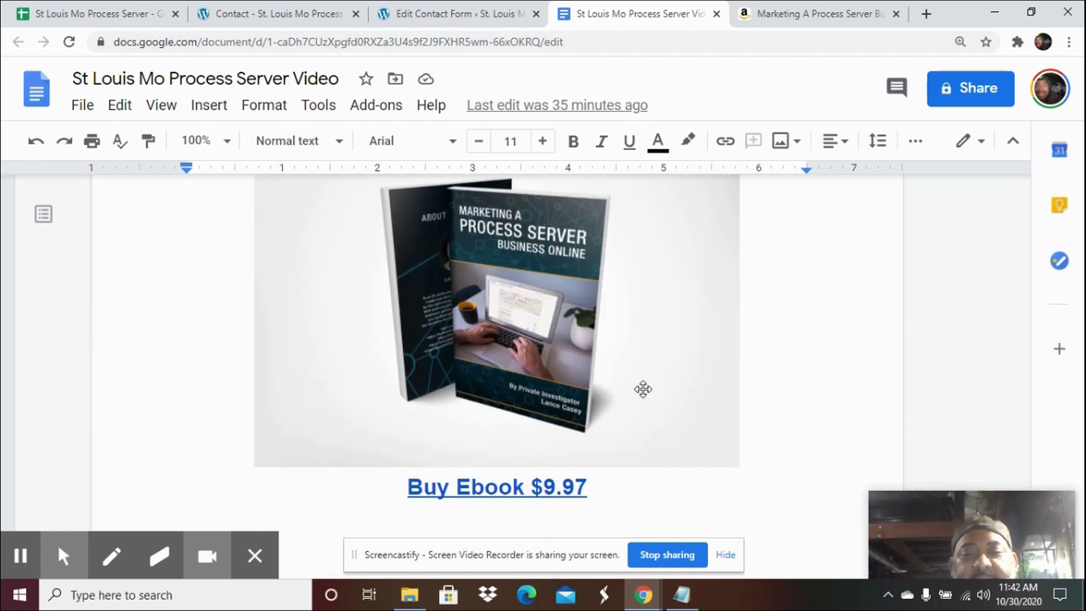
scroll(645, 389, "down", 1)
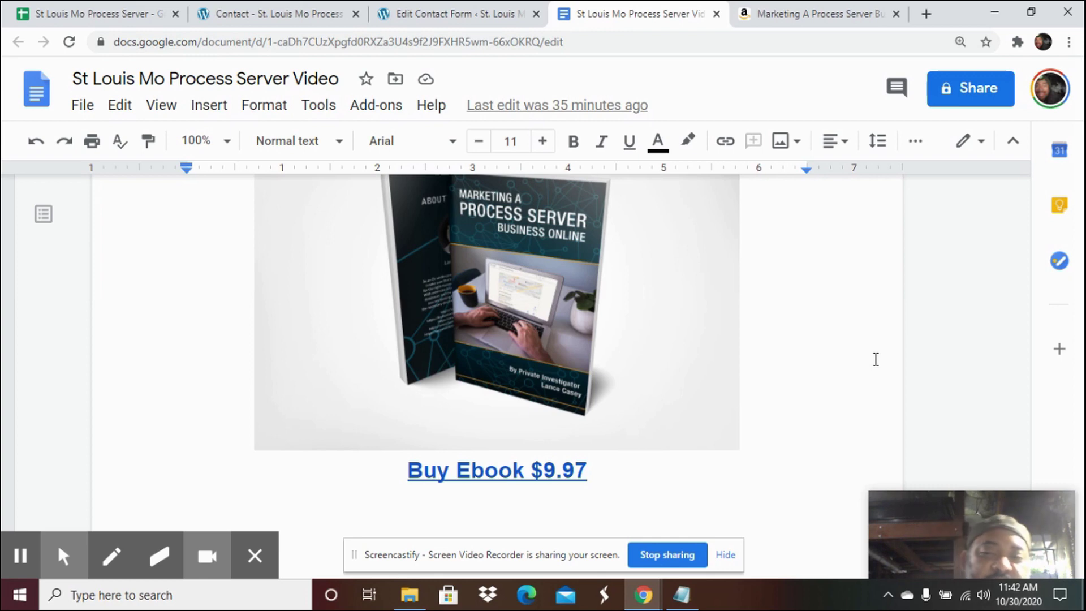
left_click_drag(957, 513, 956, 470)
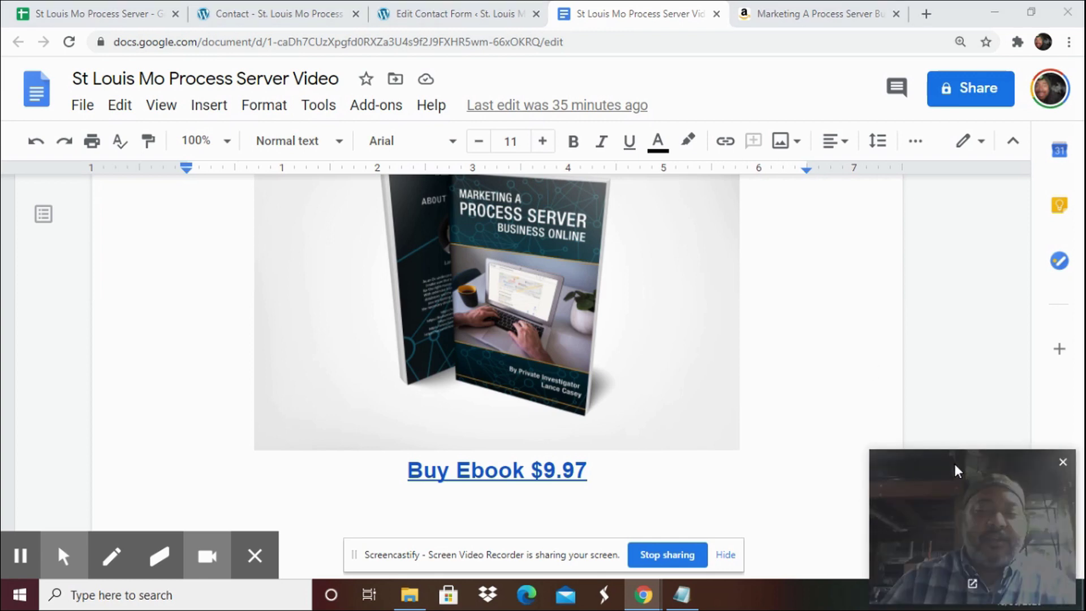